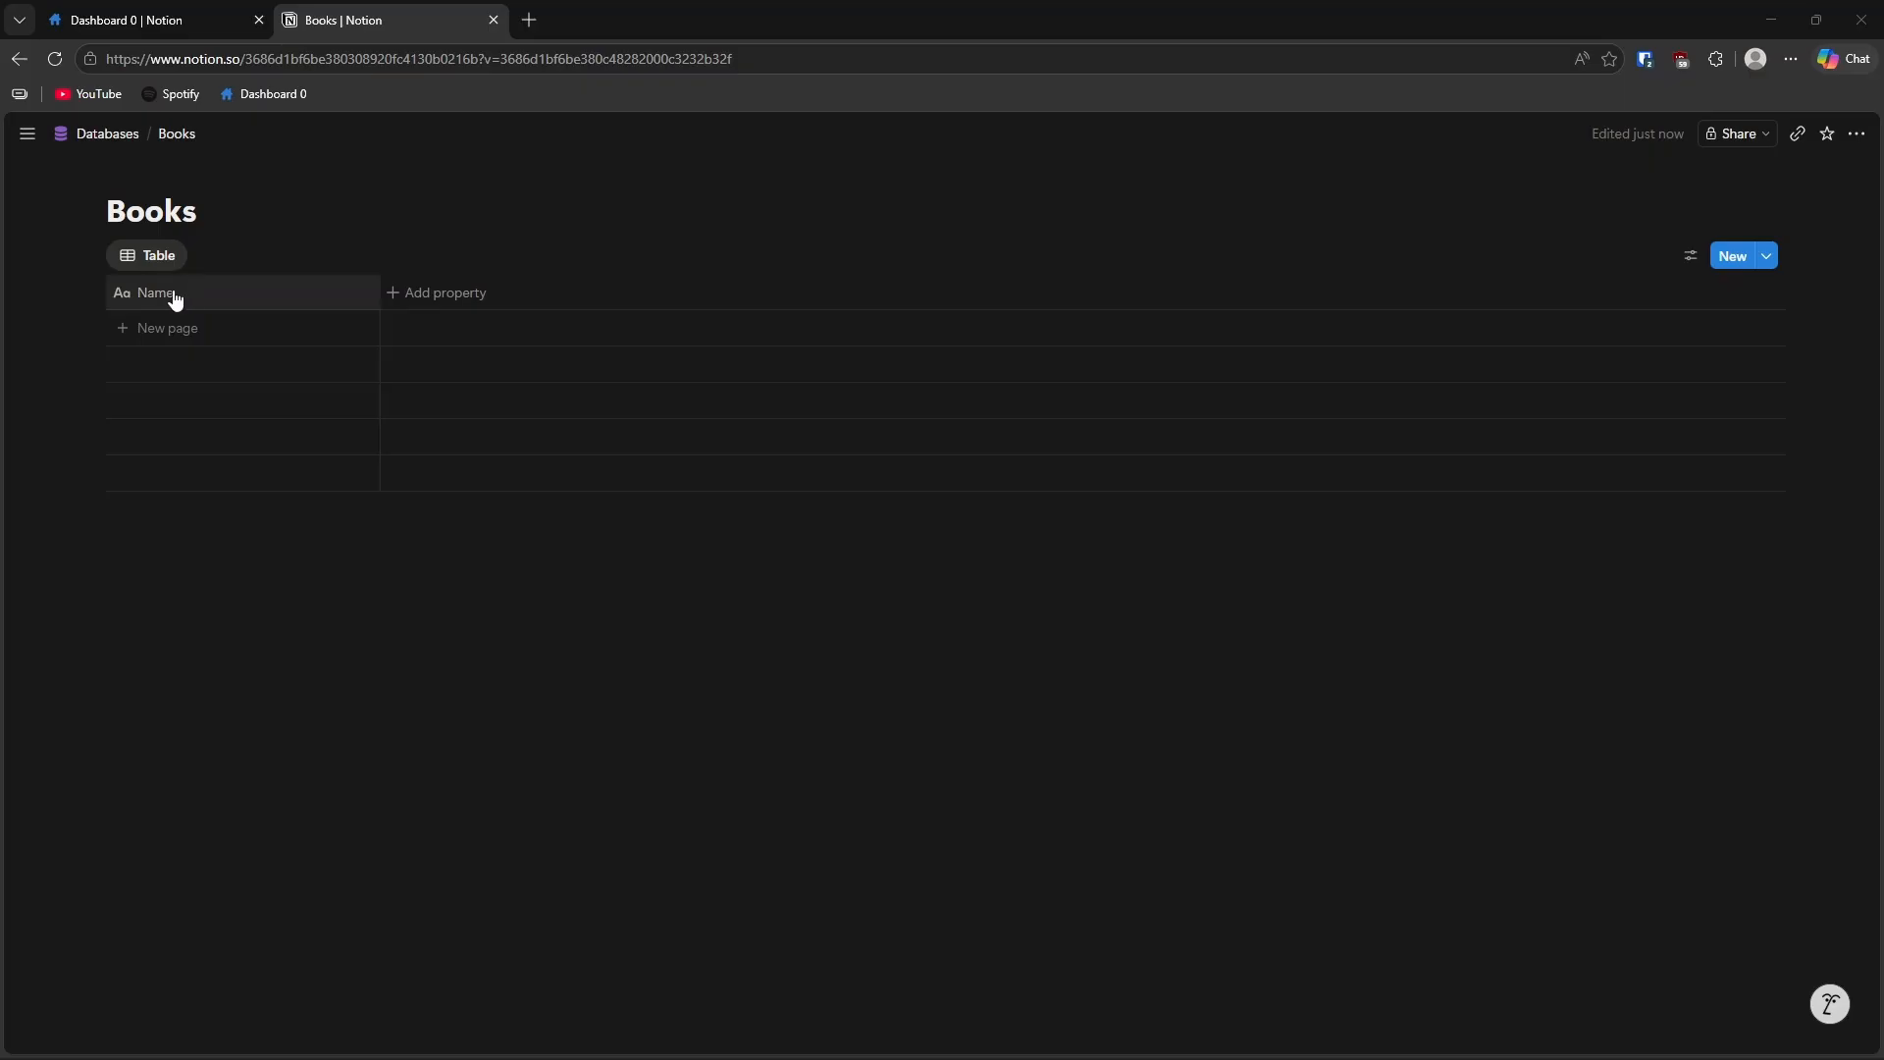
Rename the Name property of the Books database to Title.
{"action": "left_click", "coordinate": [237, 294]}
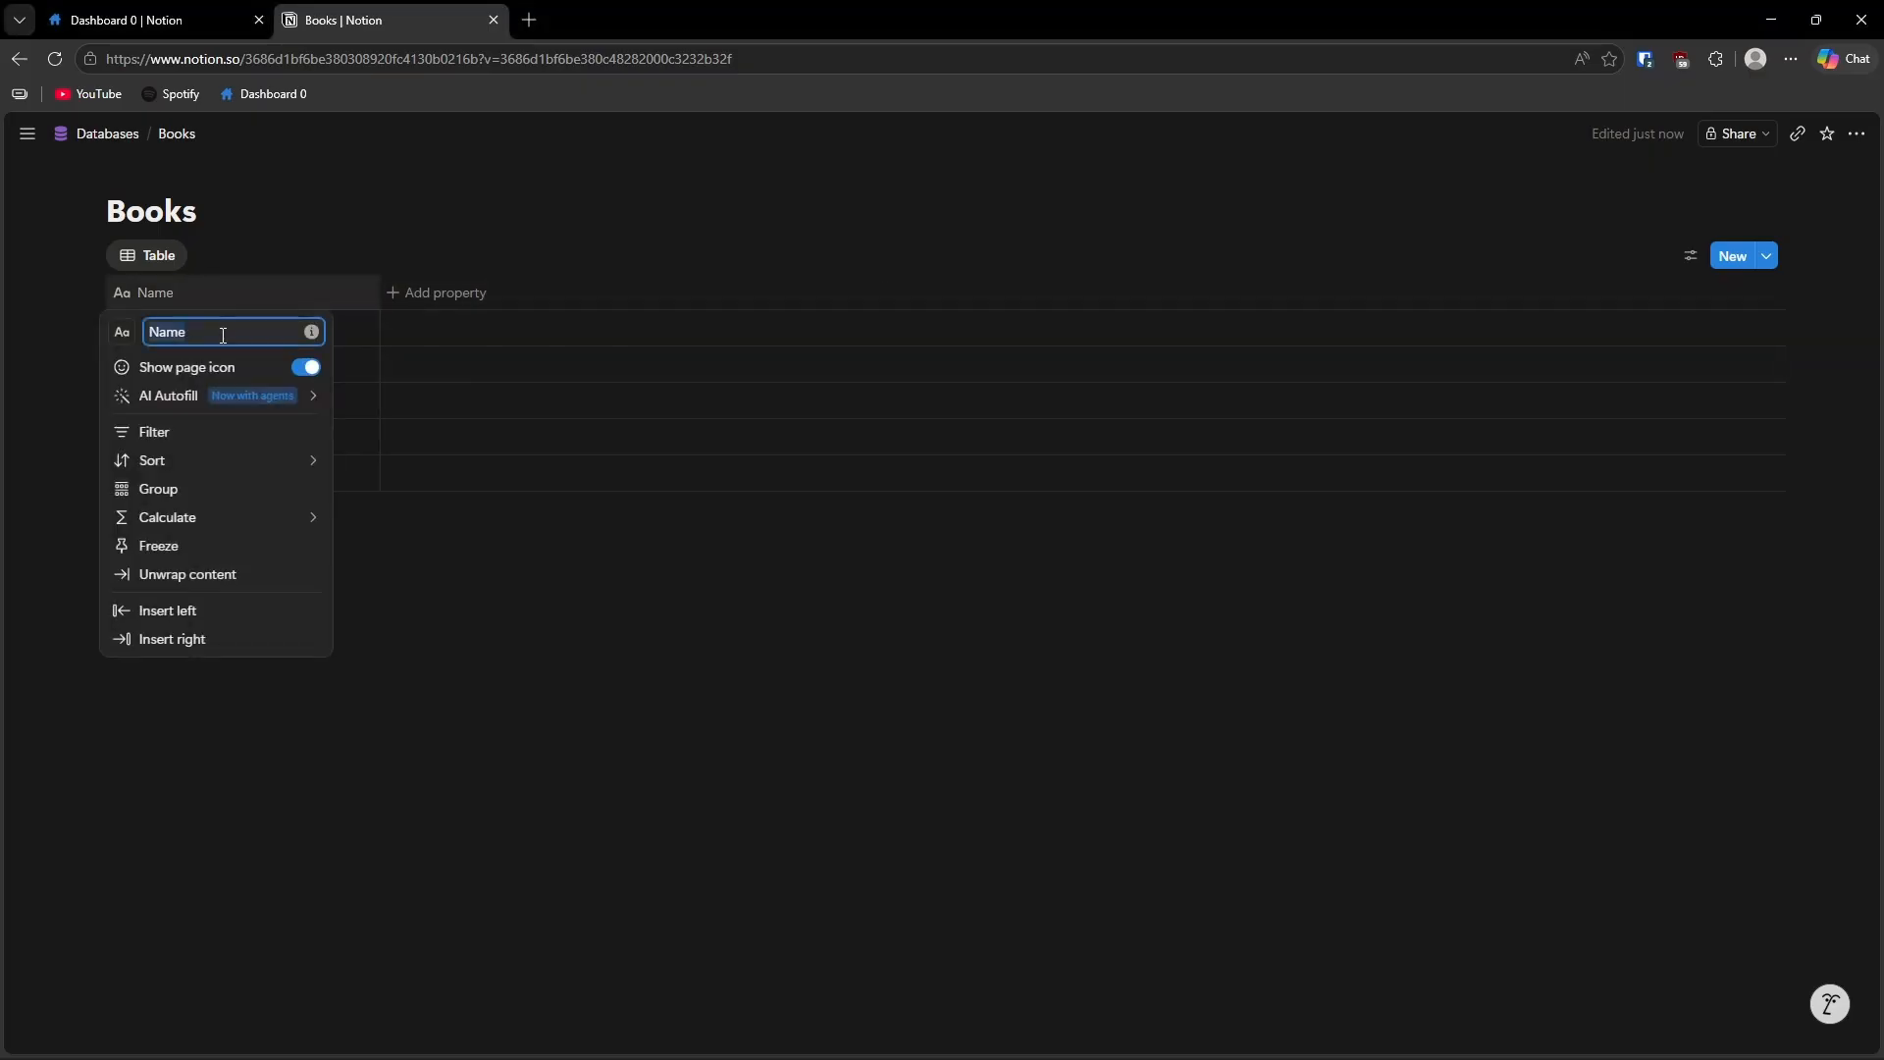
{"action": "type", "text": "Title"}
{"action": "left_click", "coordinate": [546, 673]}
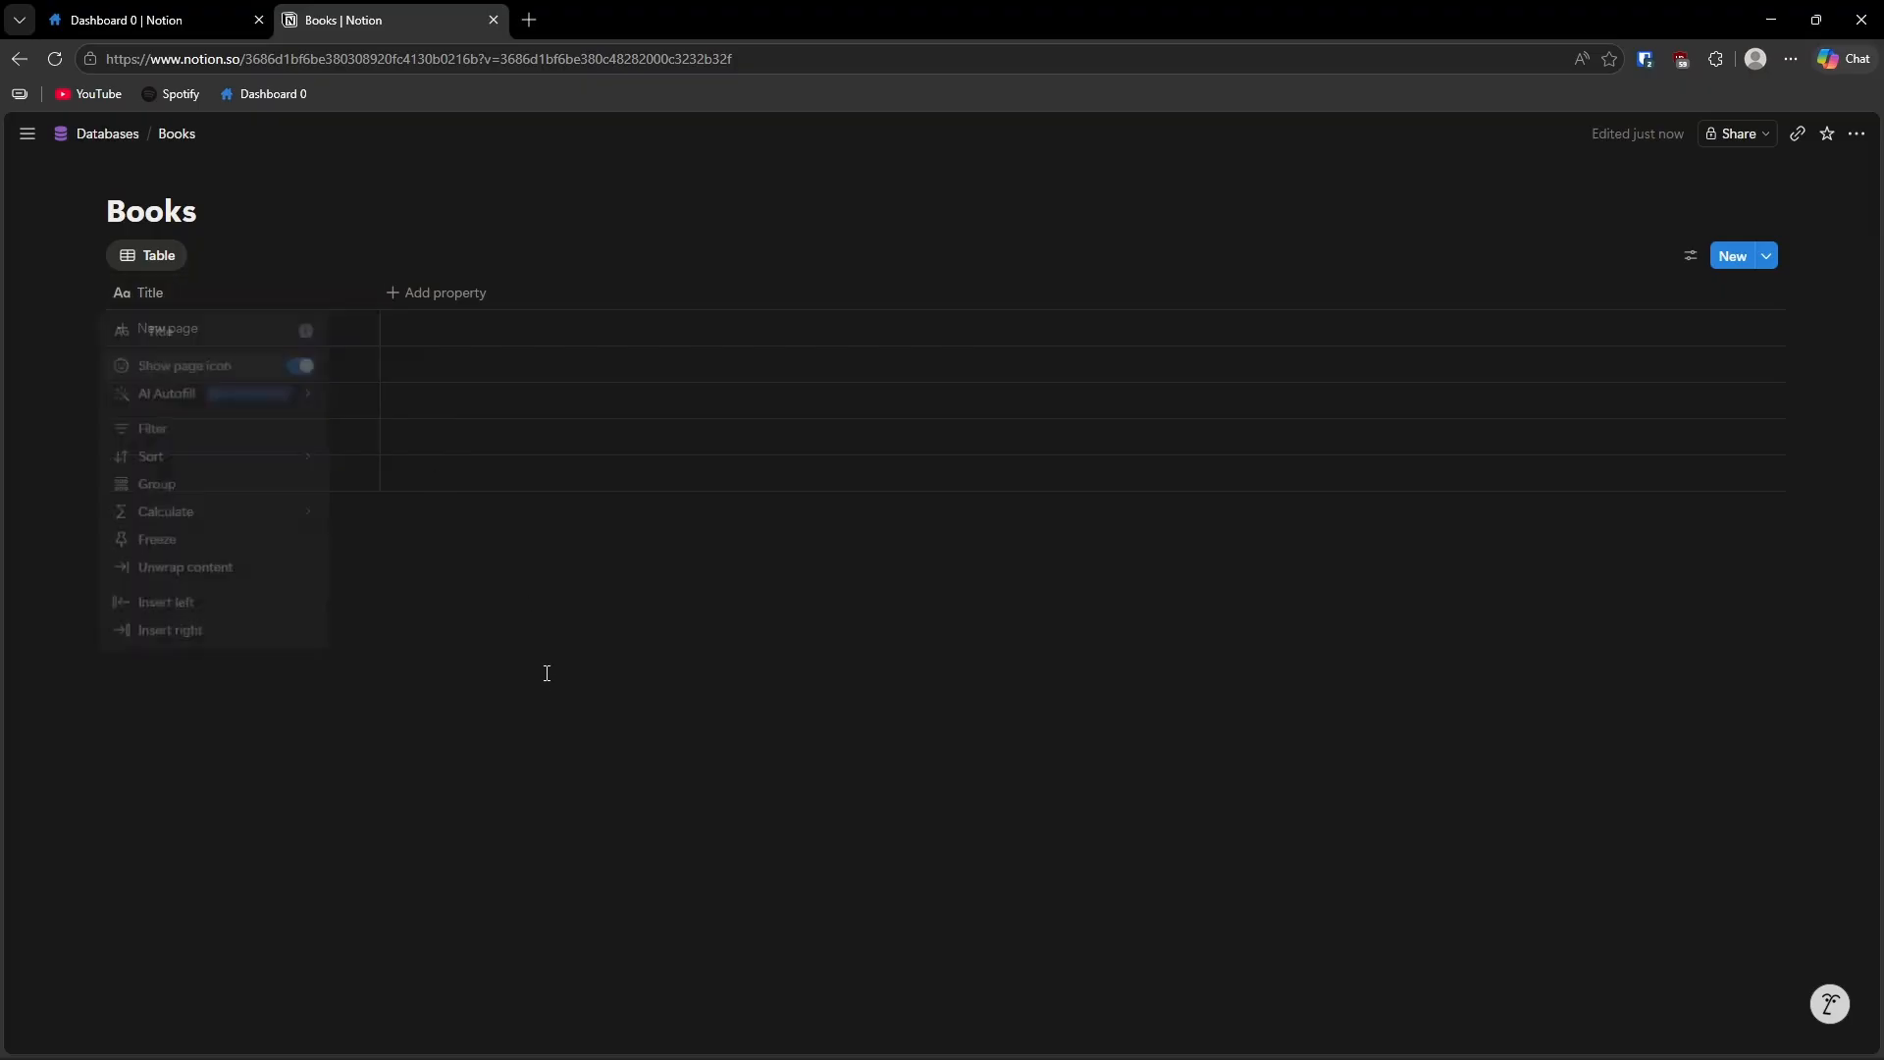
Add a Text property and a Formula property to the Books table.
{"action": "left_click", "coordinate": [403, 296]}
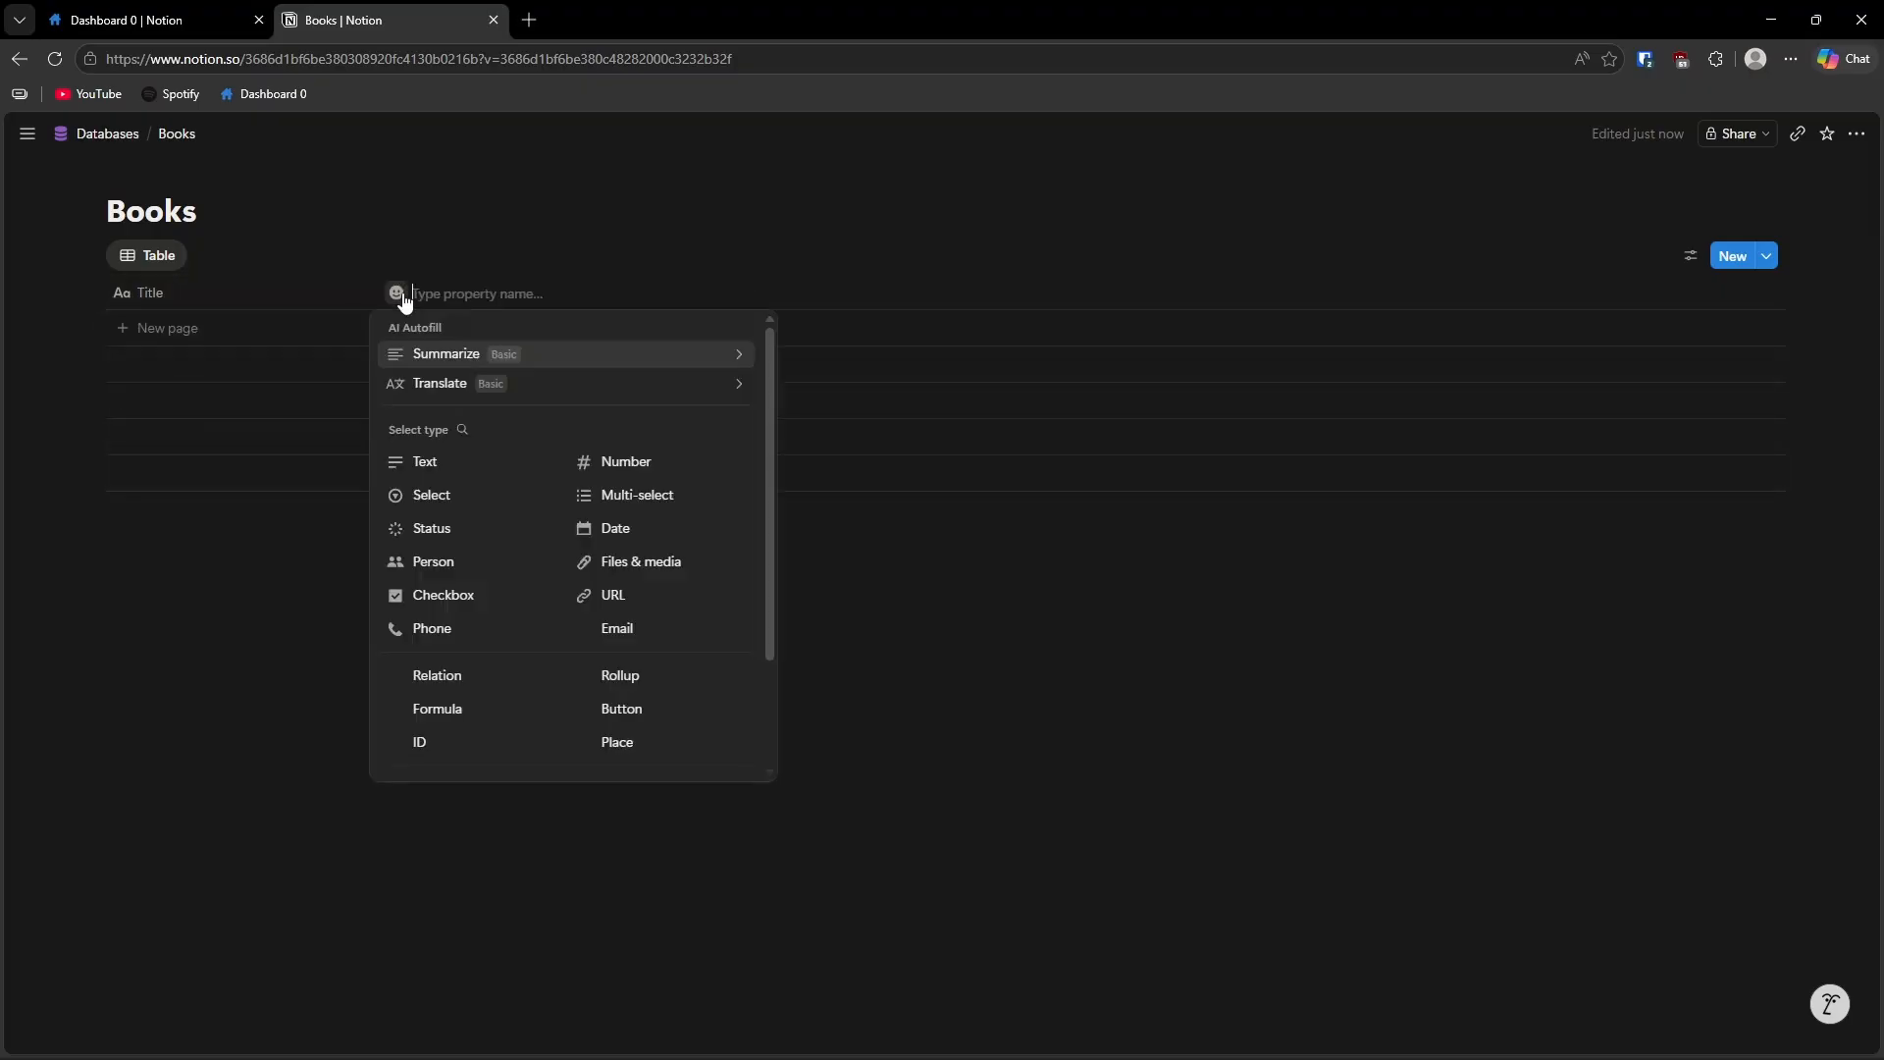
{"action": "left_click", "coordinate": [419, 467]}
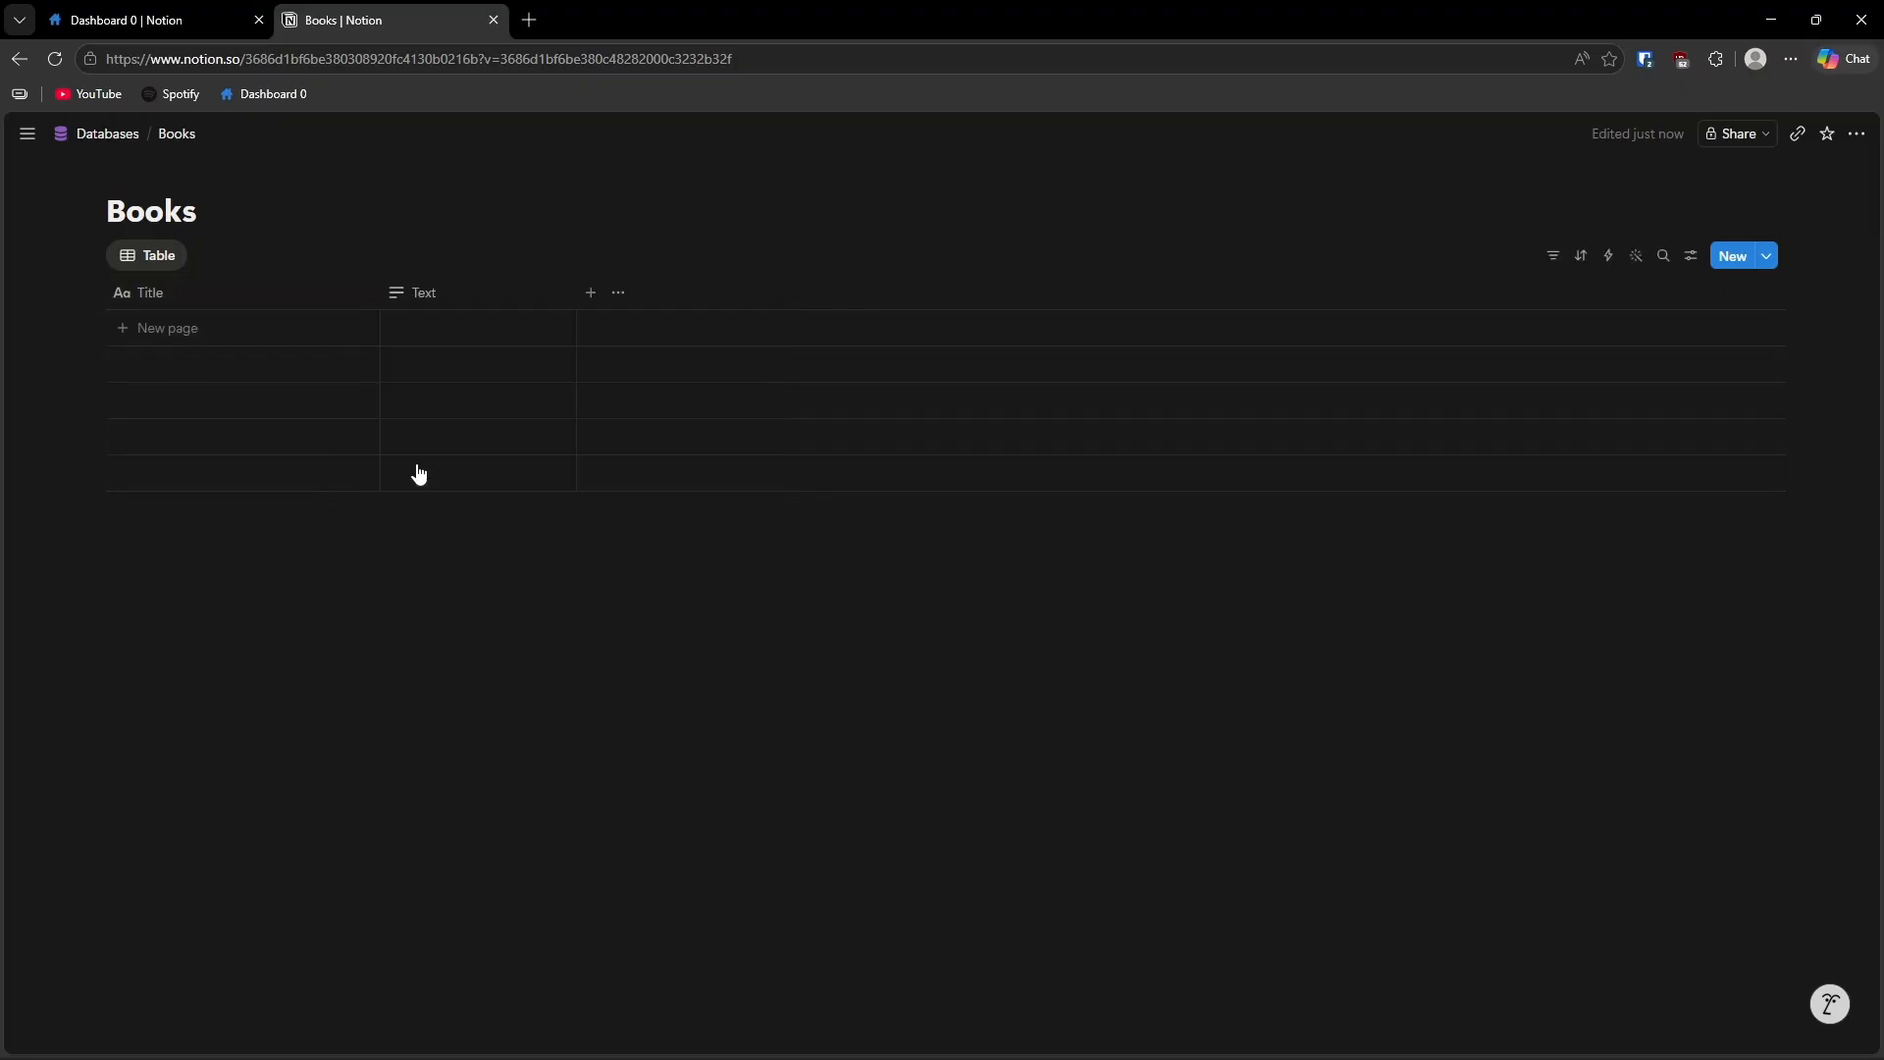
{"action": "left_click", "coordinate": [590, 294]}
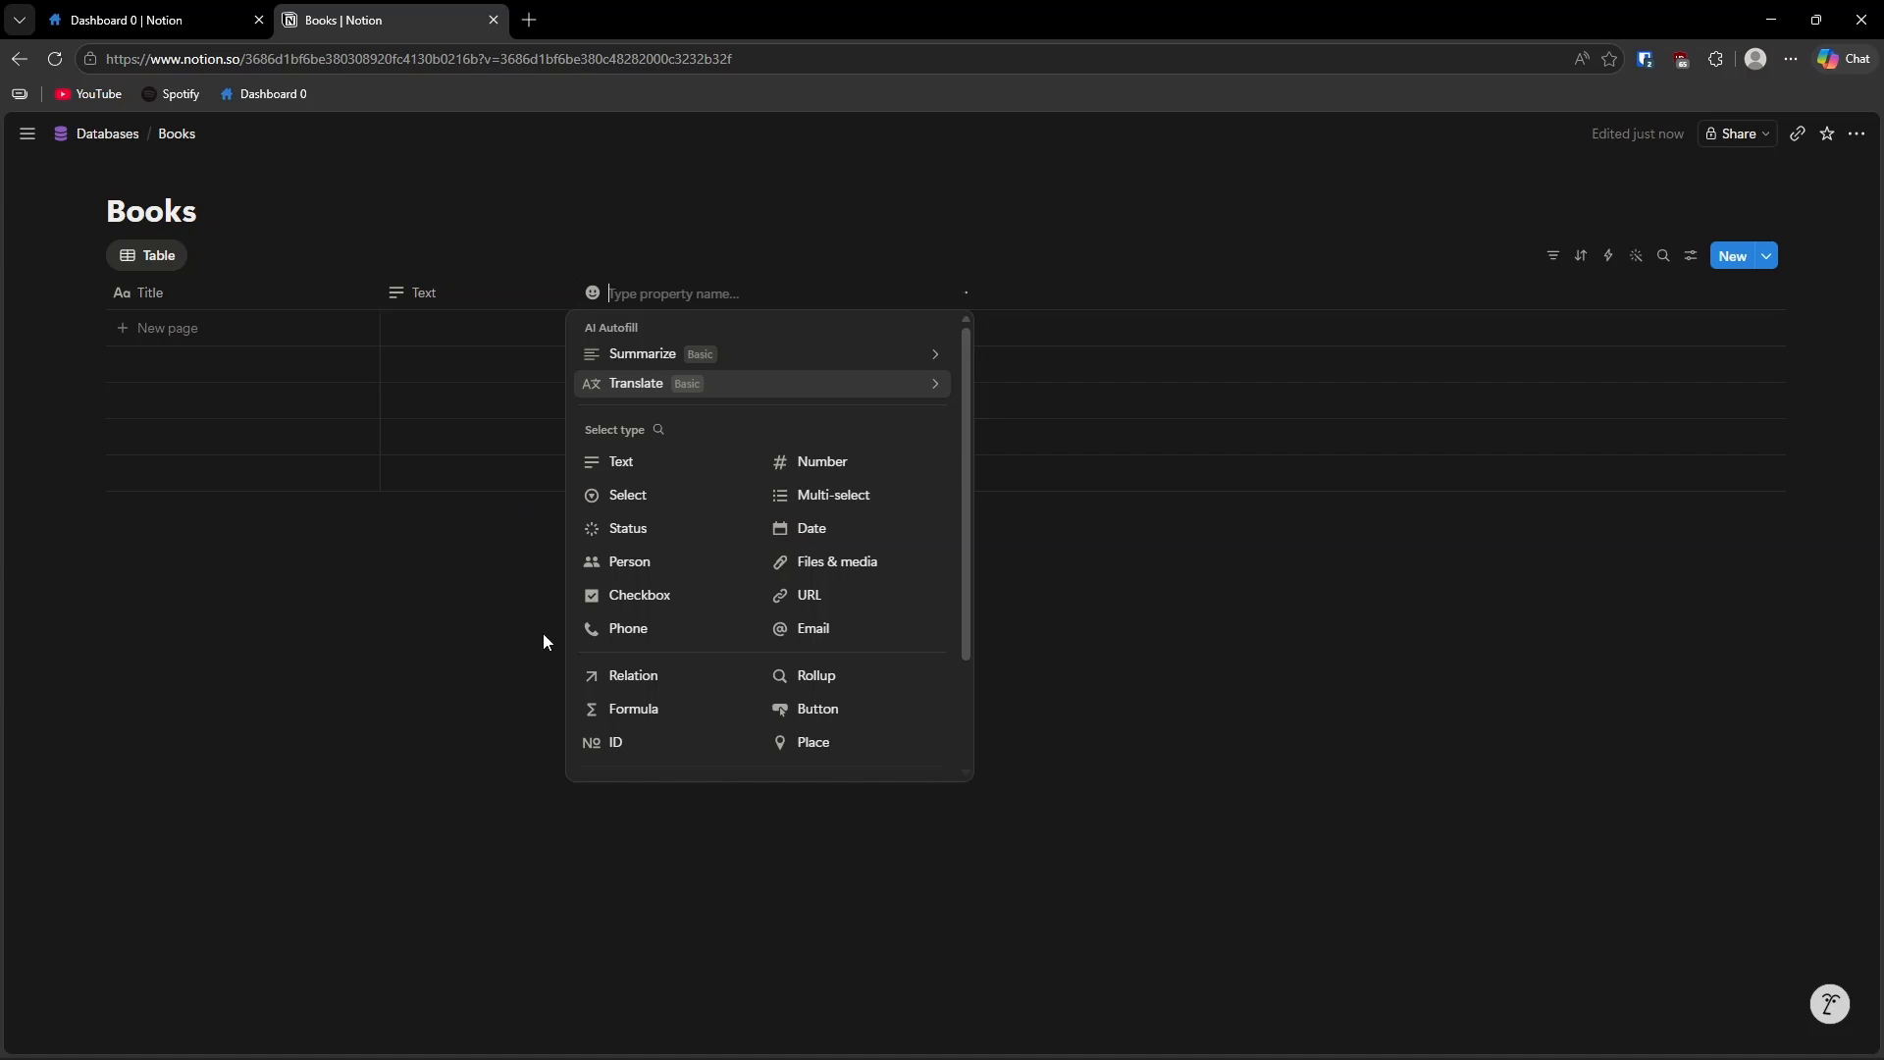
{"action": "left_click", "coordinate": [610, 712]}
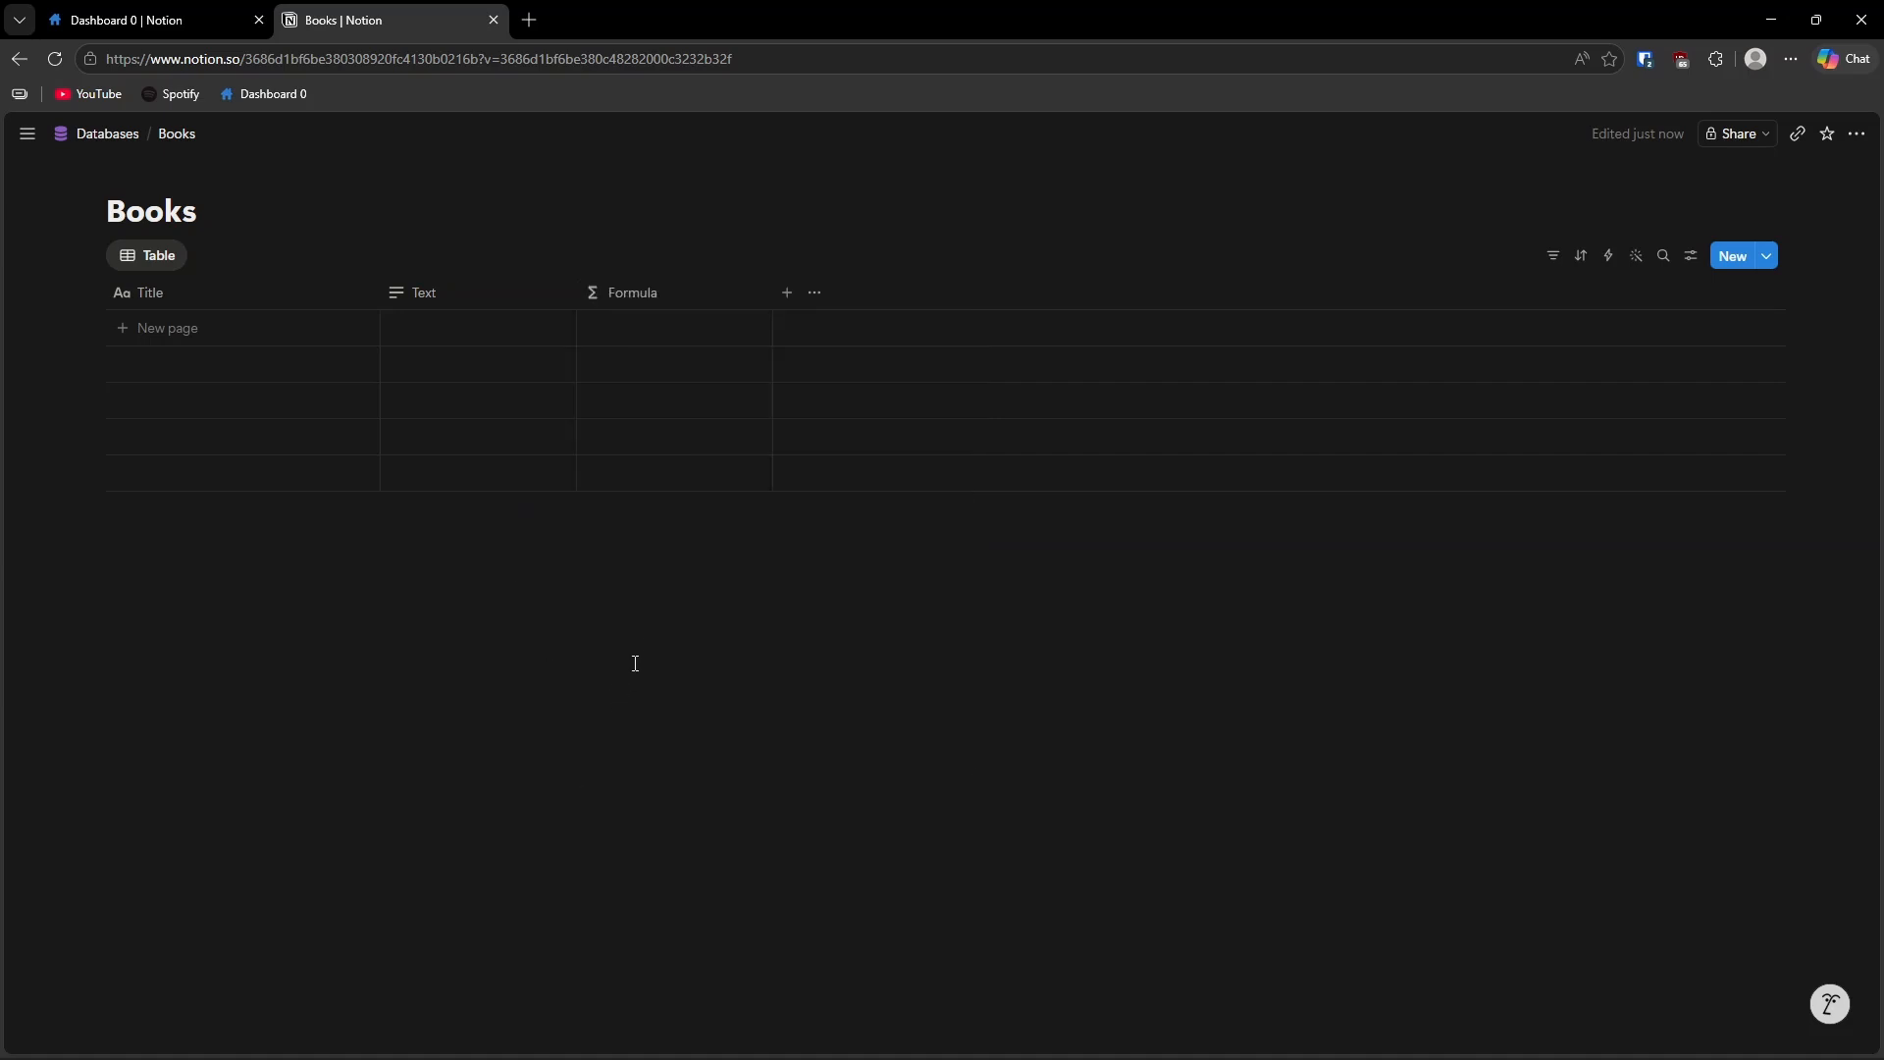
Add a Select property and a Multi-select property after the Formula column.
{"action": "left_click", "coordinate": [784, 295]}
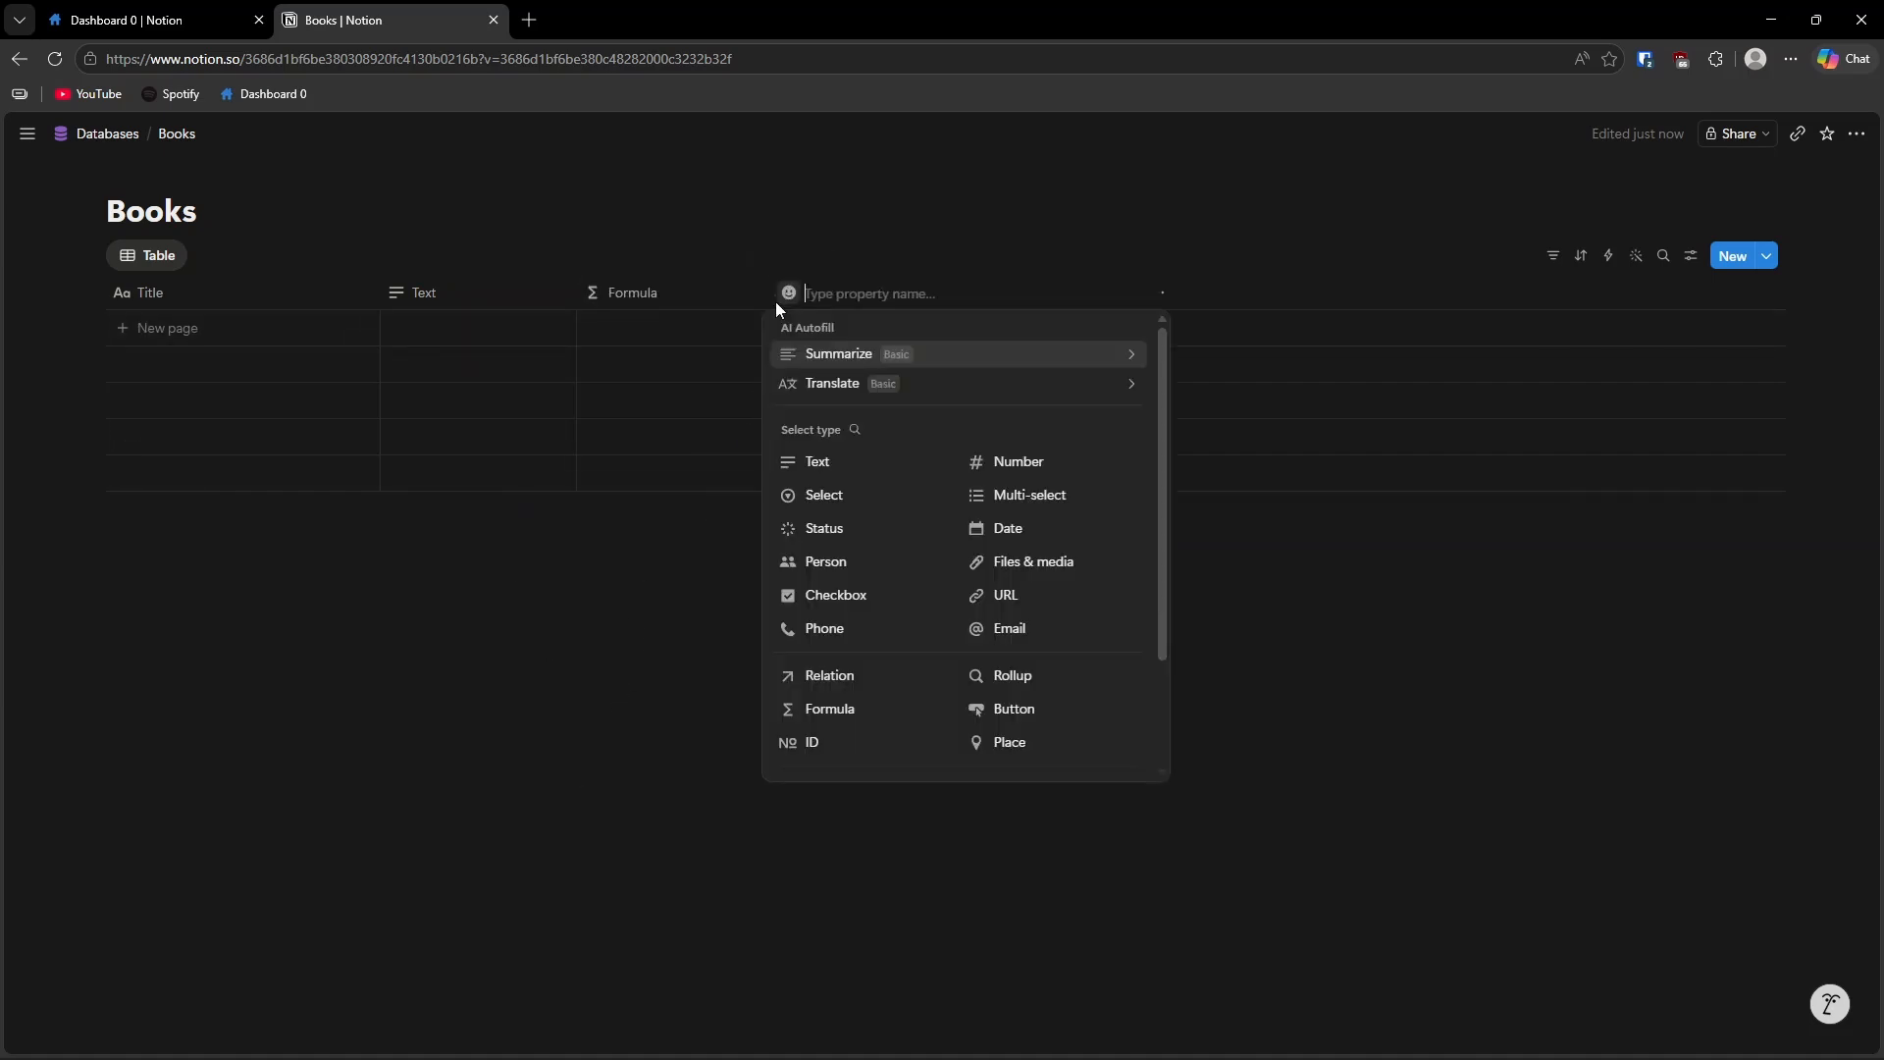
{"action": "left_click", "coordinate": [814, 499]}
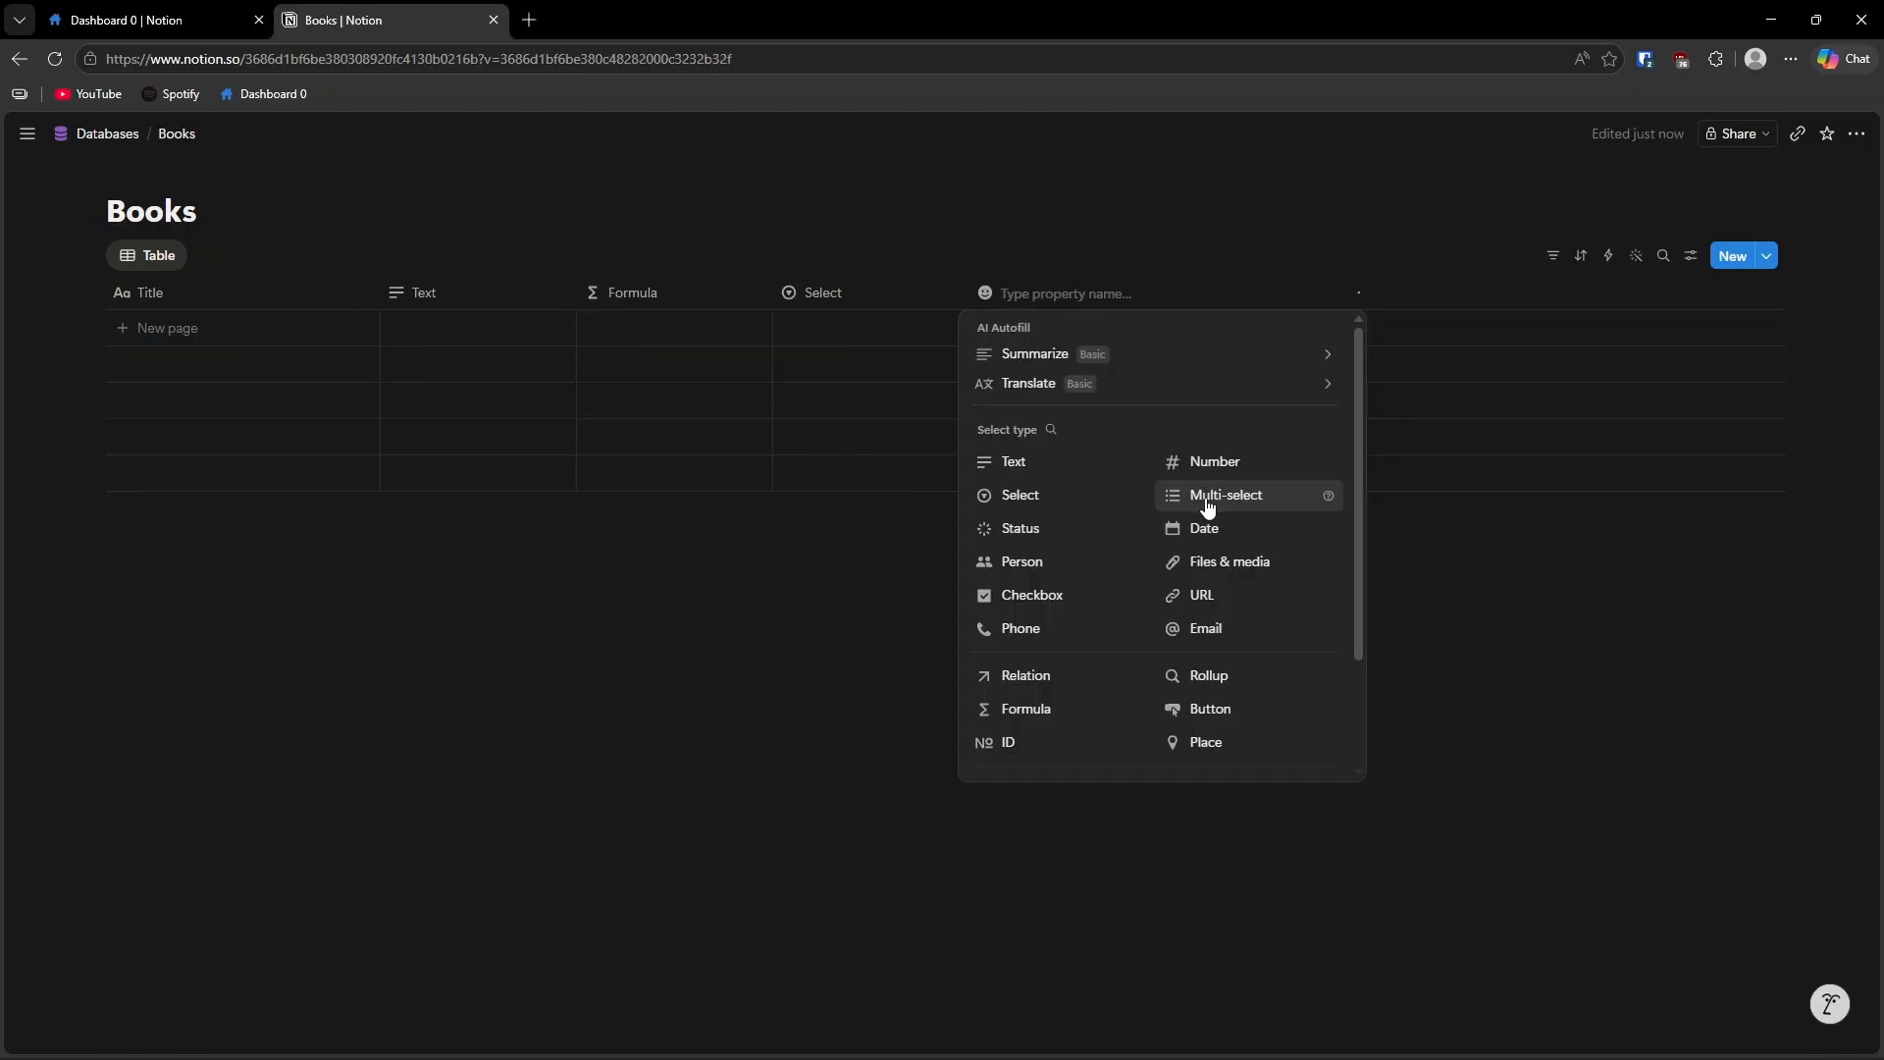
{"action": "left_click", "coordinate": [1207, 505]}
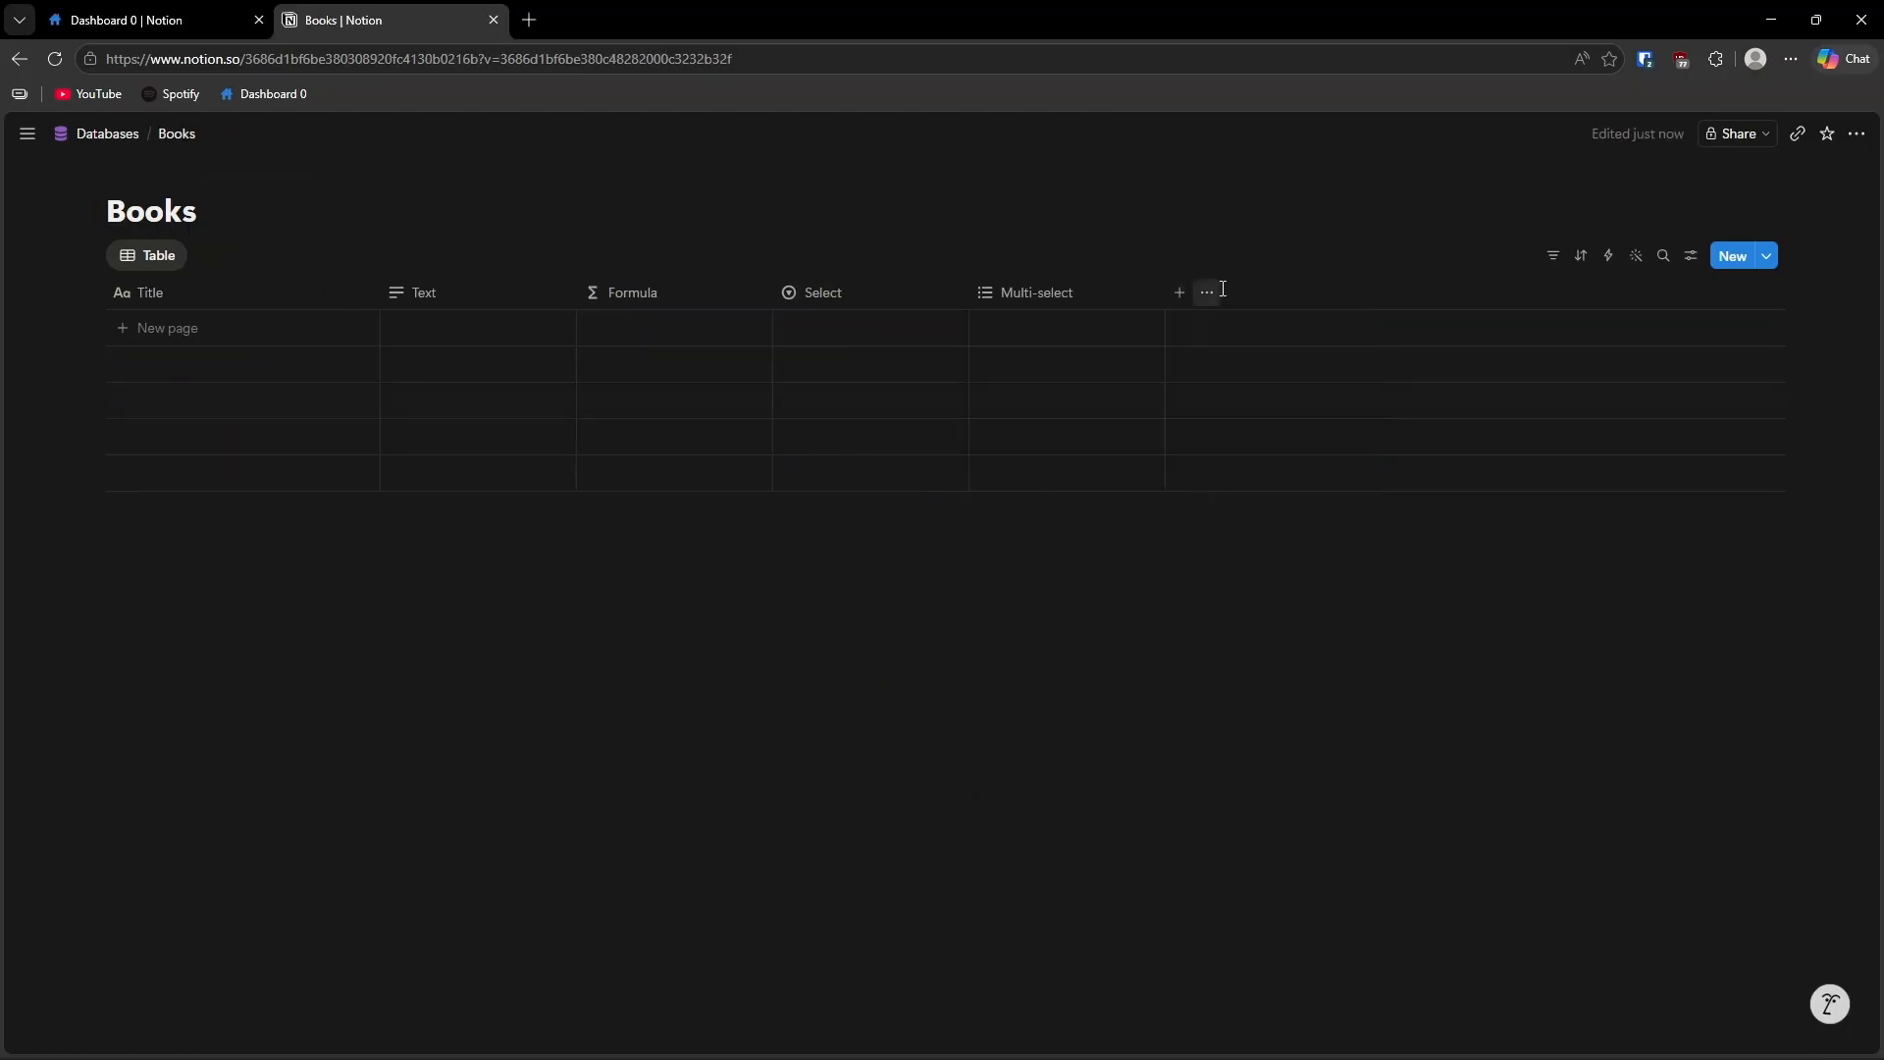
Add a Created time property as the last column of the Books table.
{"action": "left_click", "coordinate": [1181, 301]}
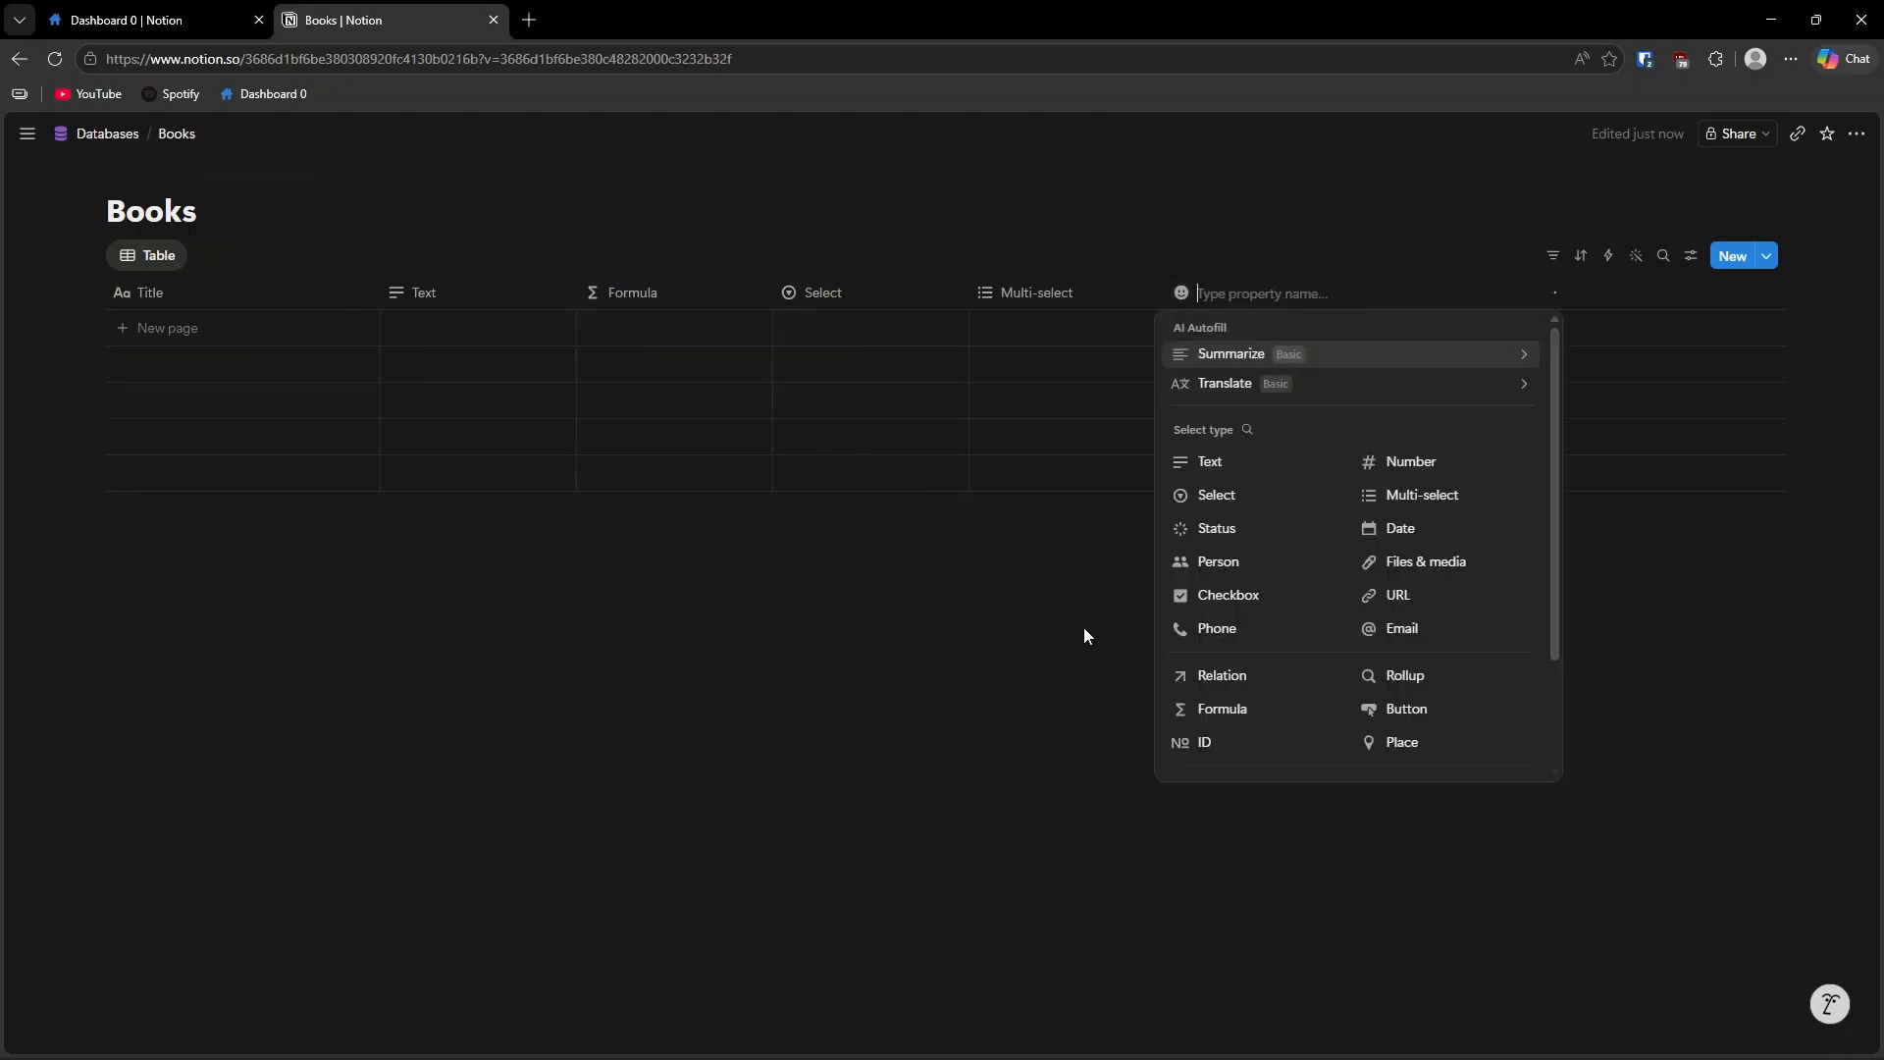
{"action": "scroll", "coordinate": [1245, 593], "scroll_direction": "down", "scroll_amount": 2}
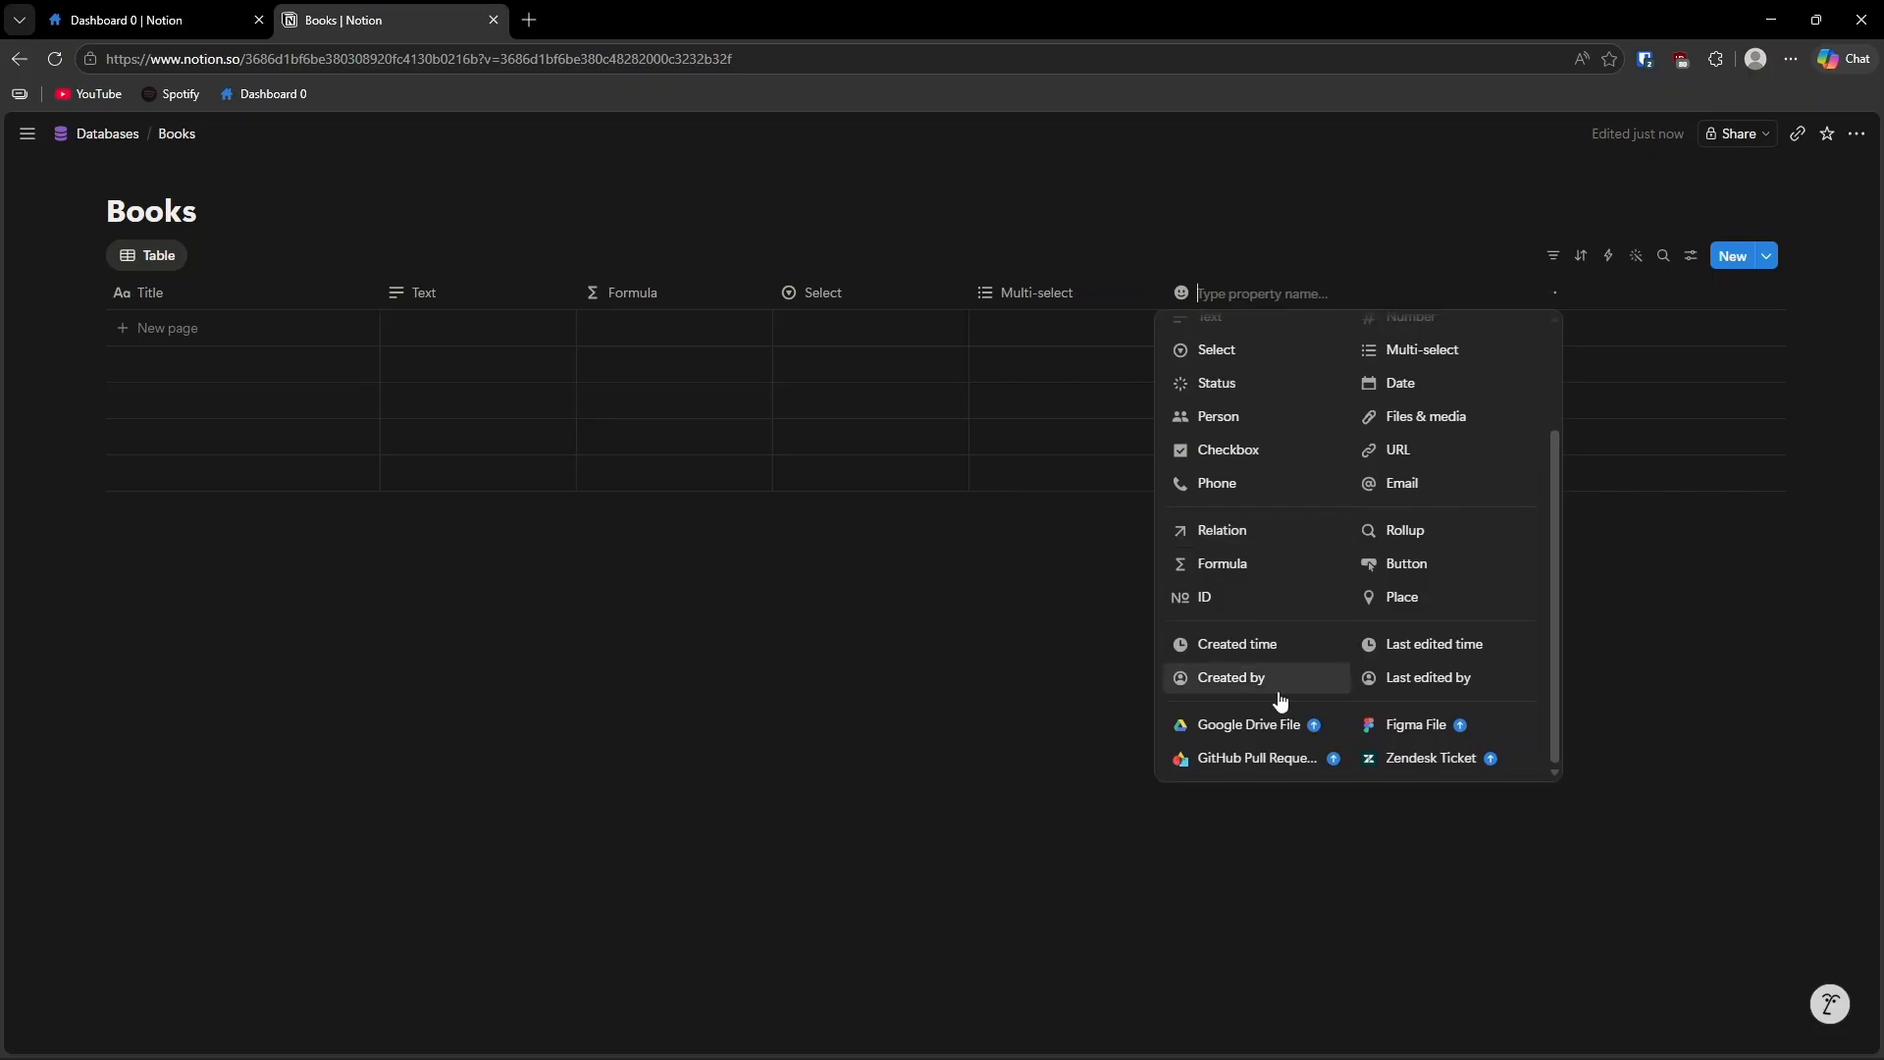
{"action": "left_click", "coordinate": [1215, 651]}
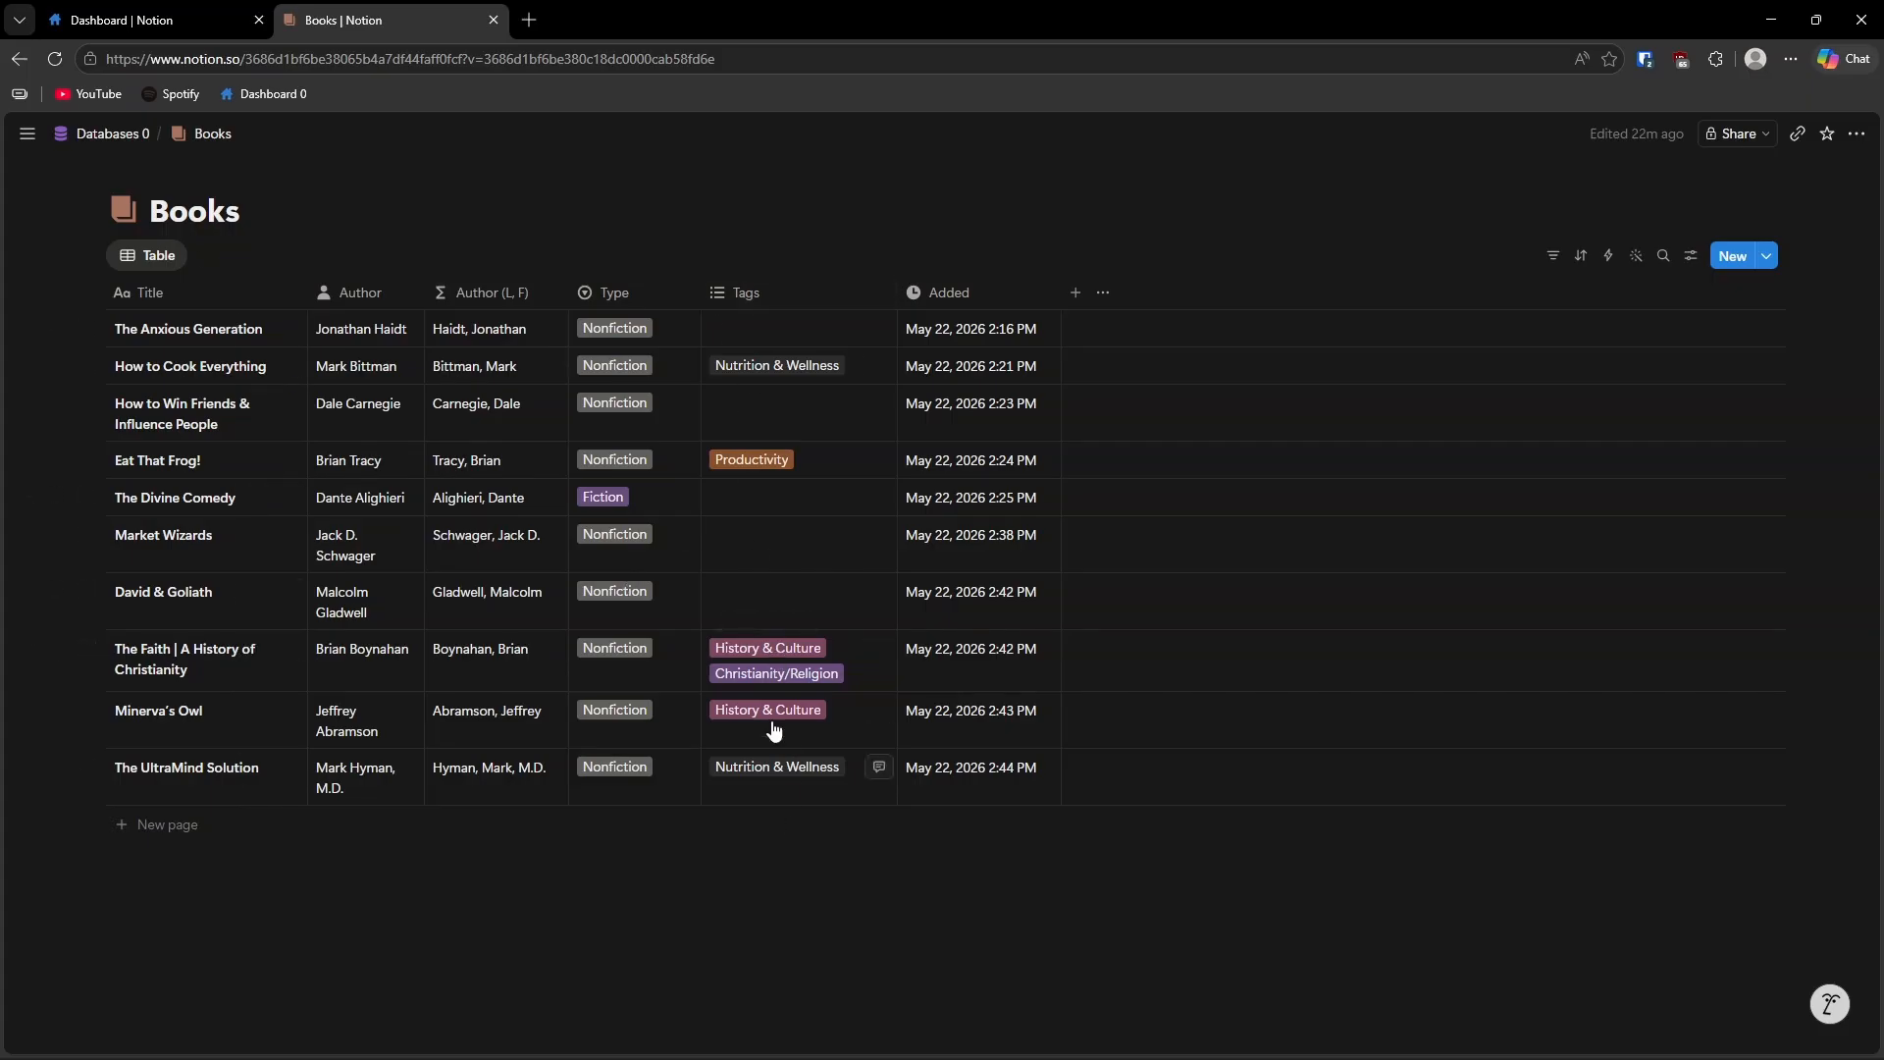
View the options of the Tags property in the filled Books table, and open the parent Databases 0 page.
{"action": "left_click", "coordinate": [751, 292]}
{"action": "mouse_move", "coordinate": [778, 370]}
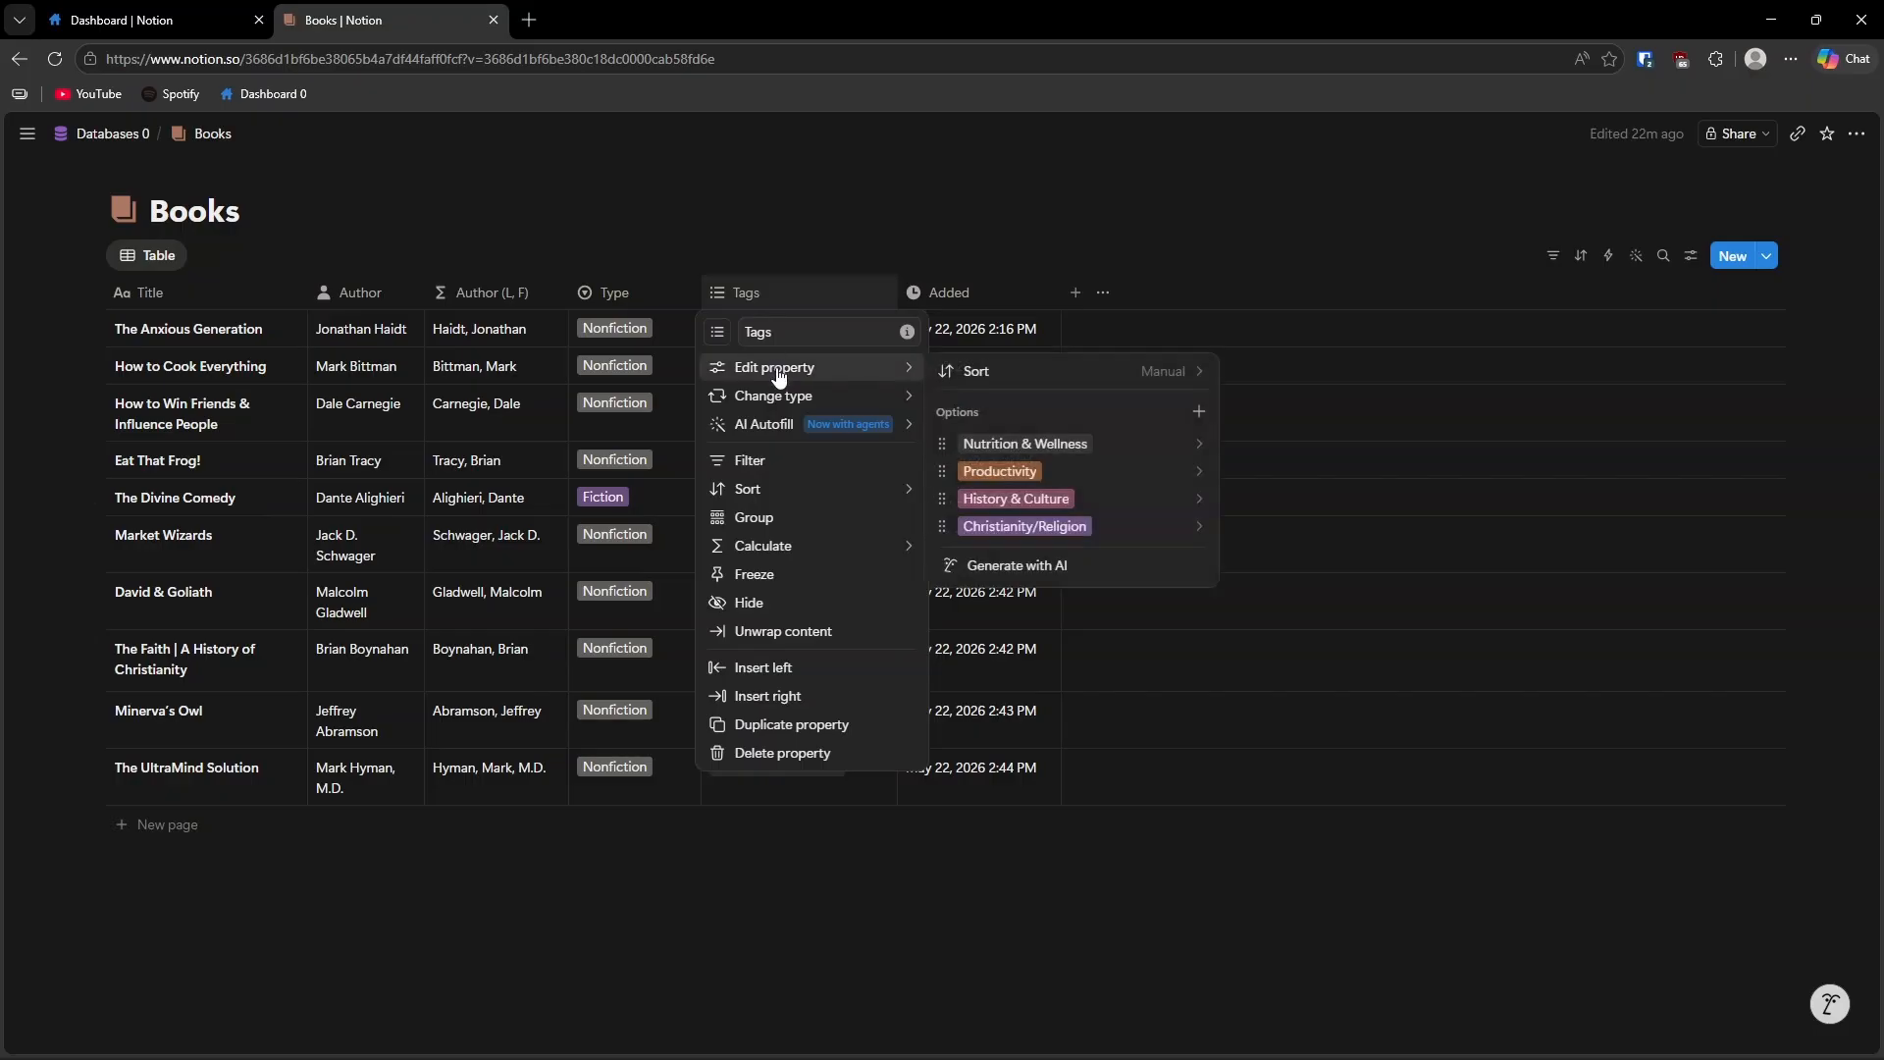
{"action": "left_click", "coordinate": [437, 929]}
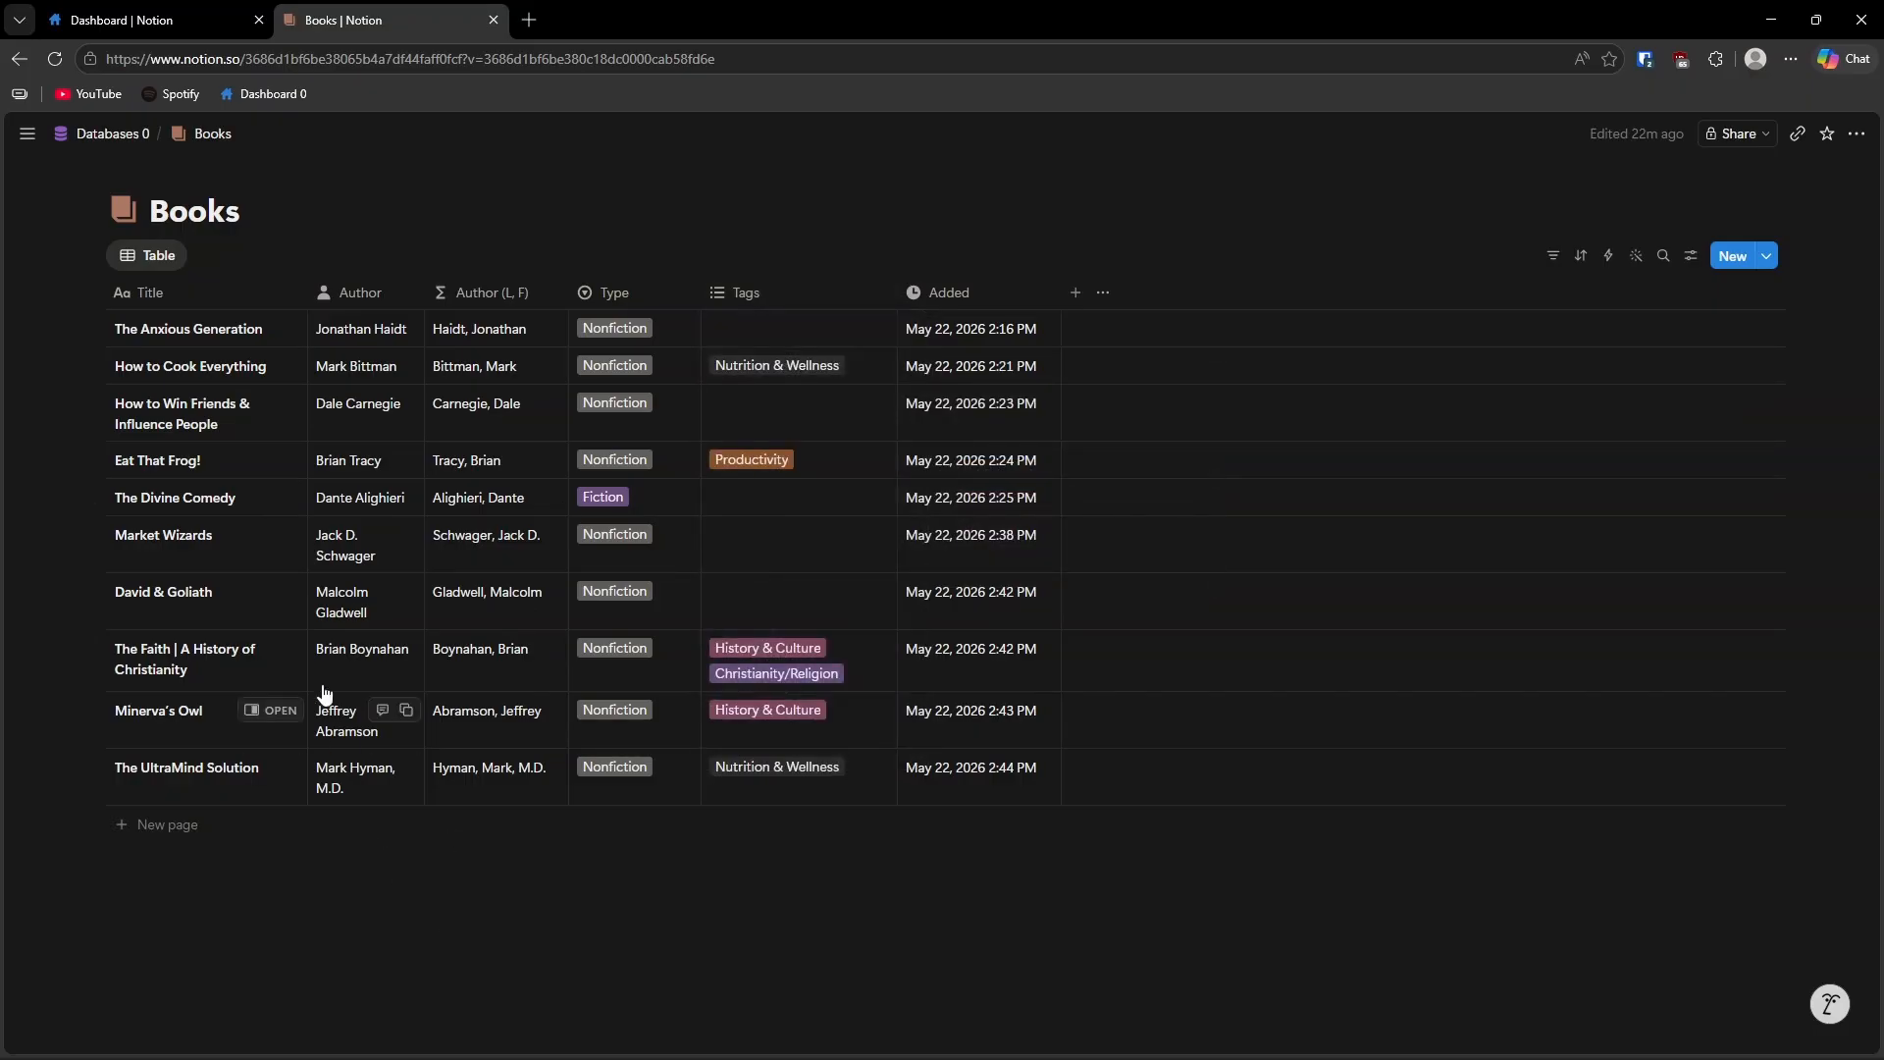
{"action": "left_click", "coordinate": [112, 134]}
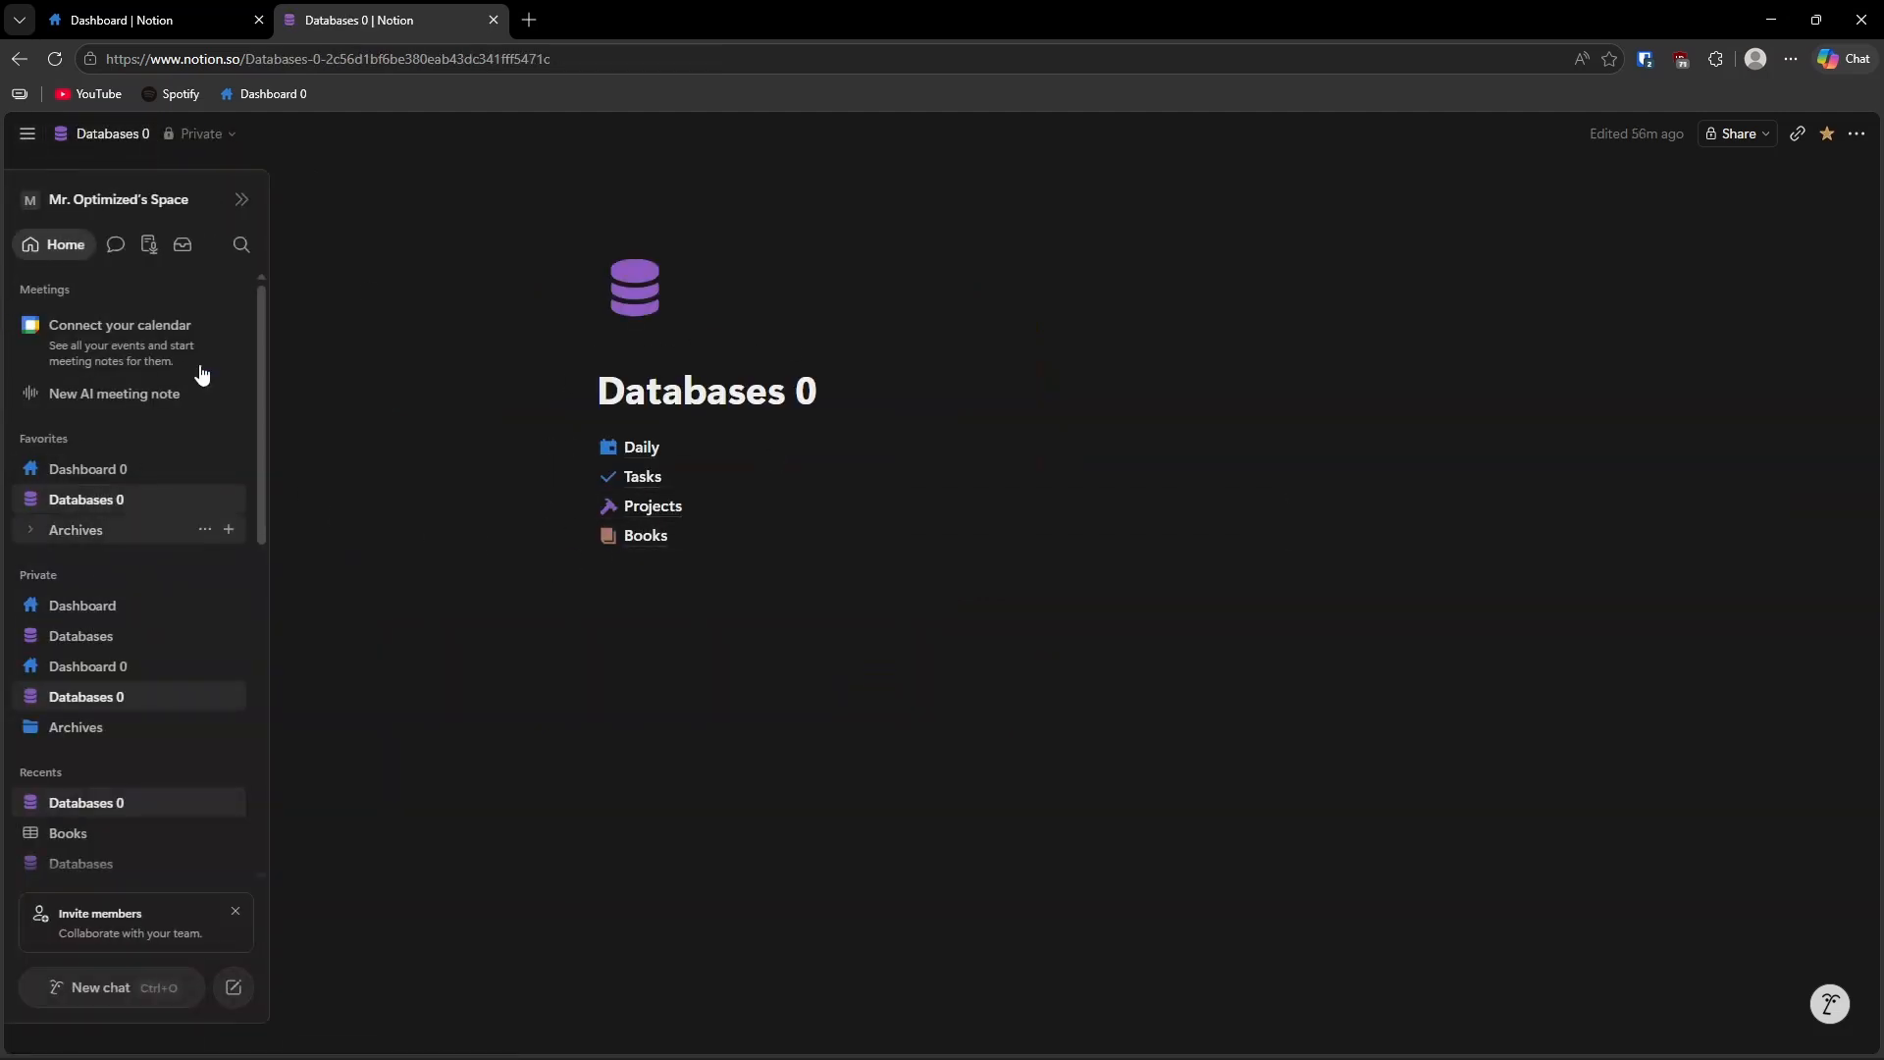
Switch to the empty Dashboard page and turn on its full width layout.
{"action": "left_click", "coordinate": [162, 20]}
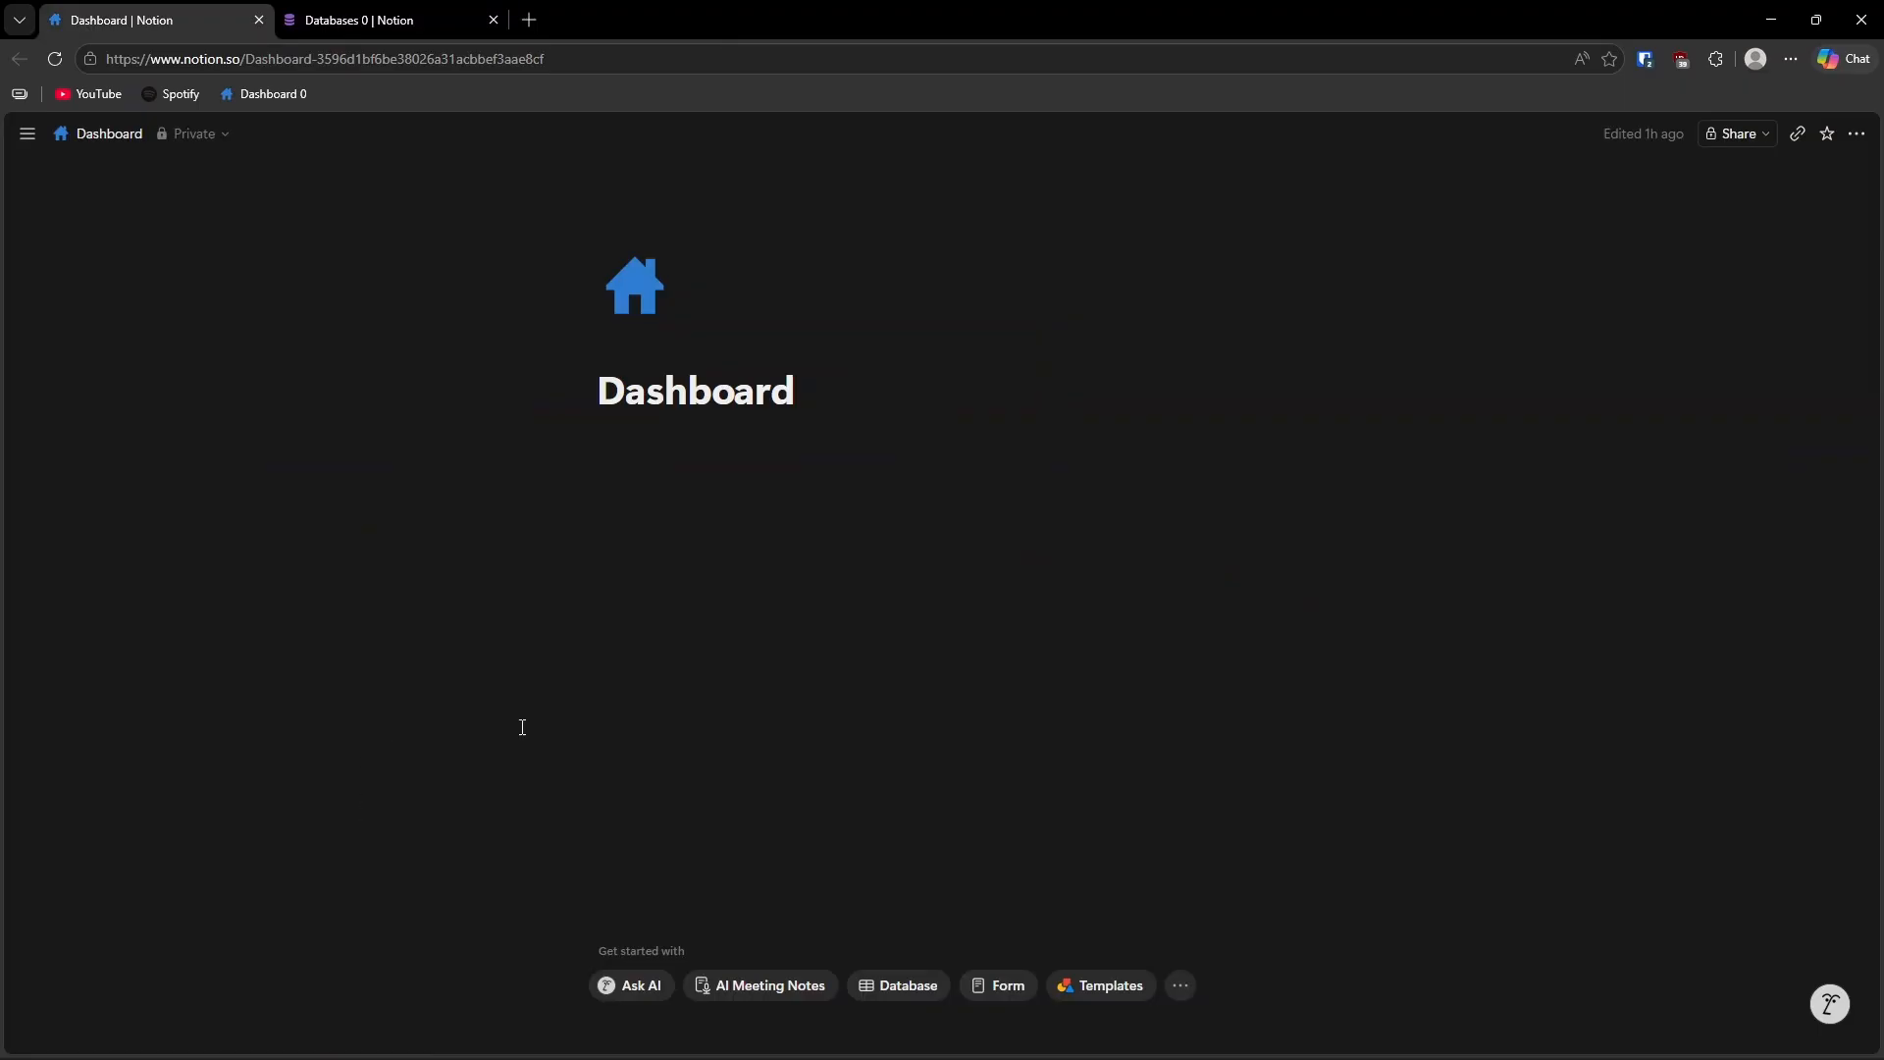
{"action": "left_click", "coordinate": [674, 487]}
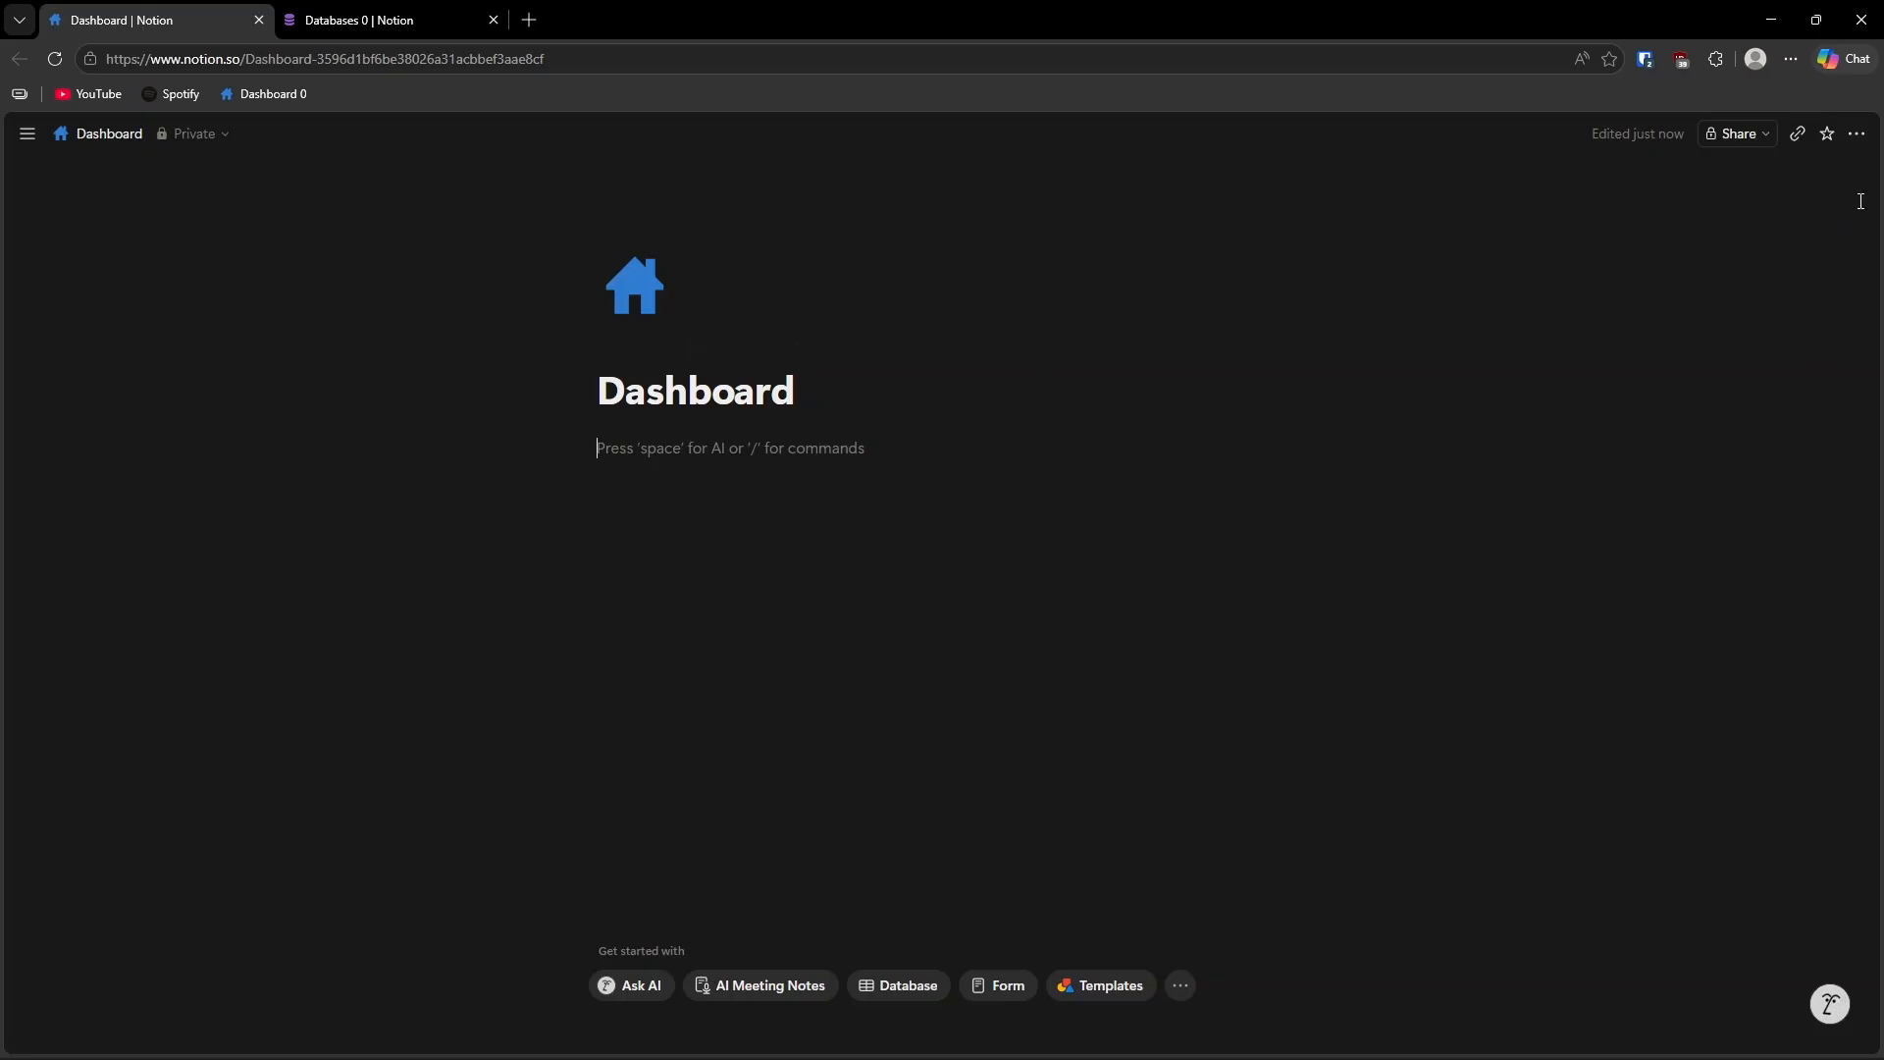
{"action": "left_click", "coordinate": [1858, 135]}
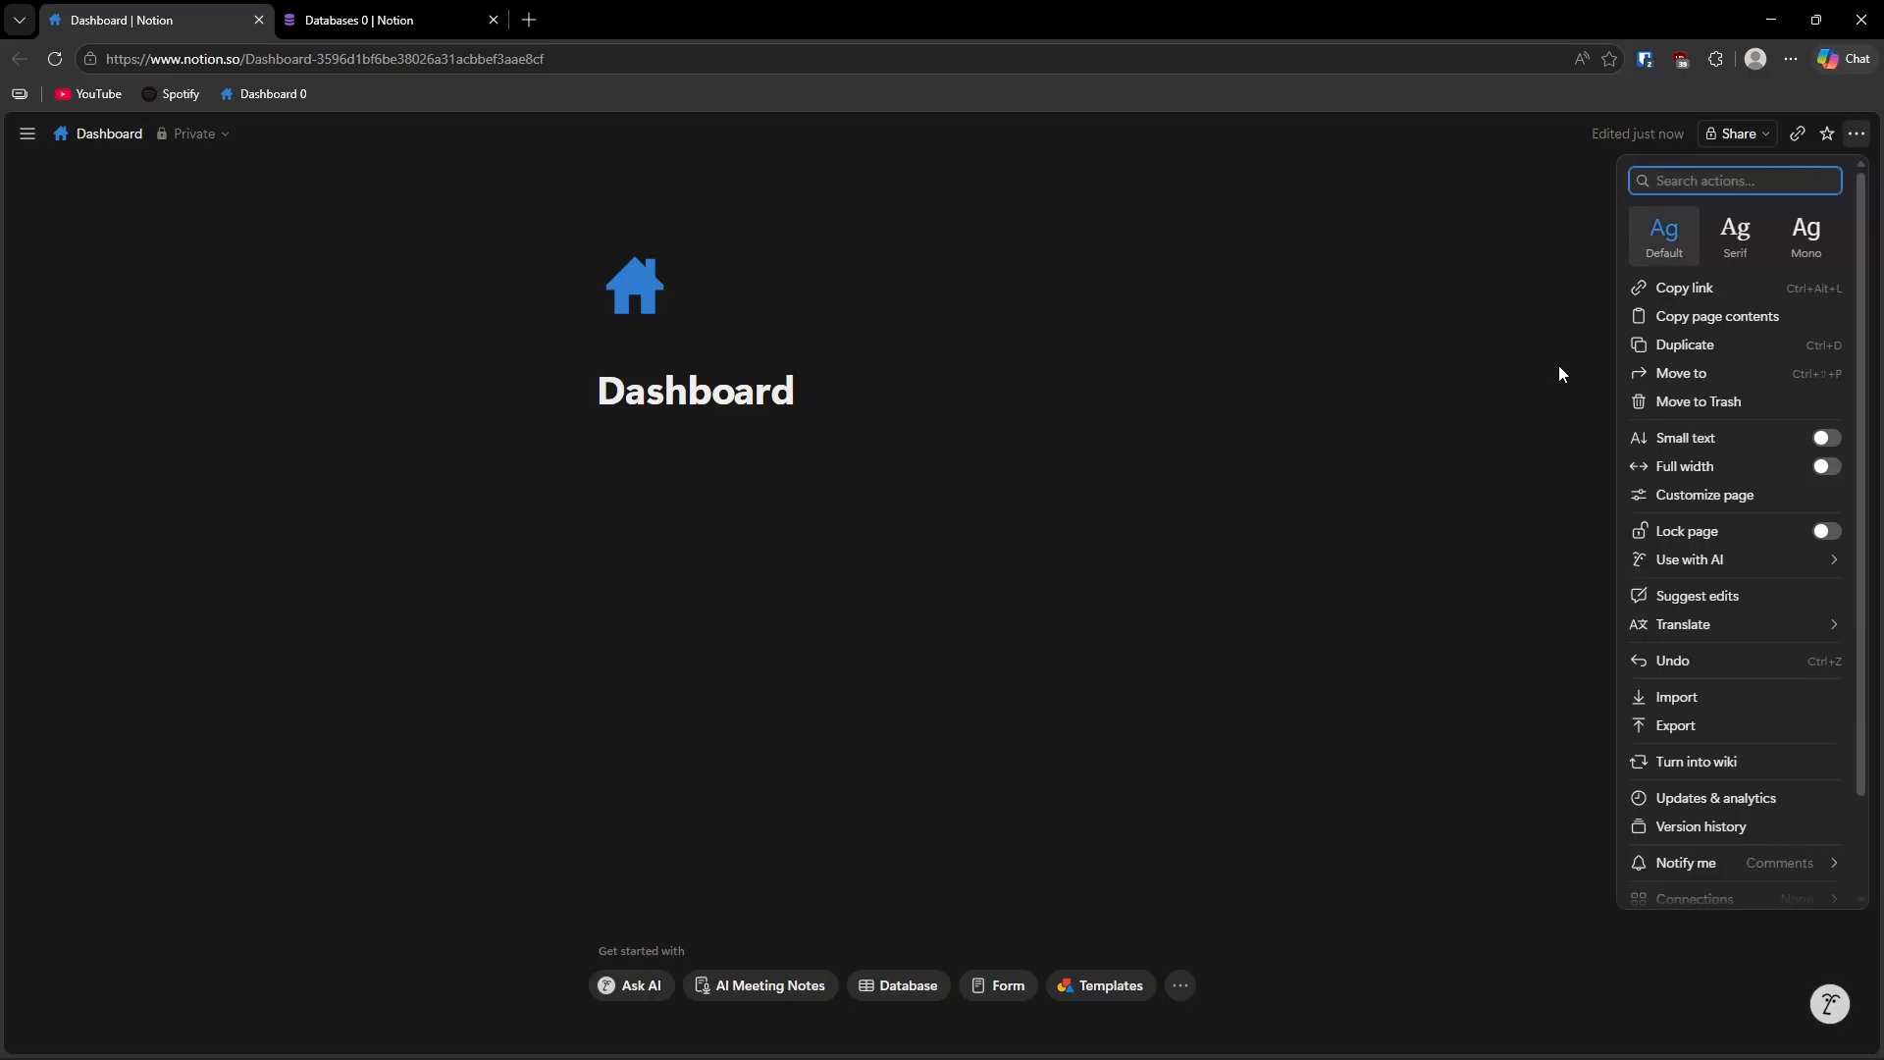
{"action": "left_click", "coordinate": [1829, 467]}
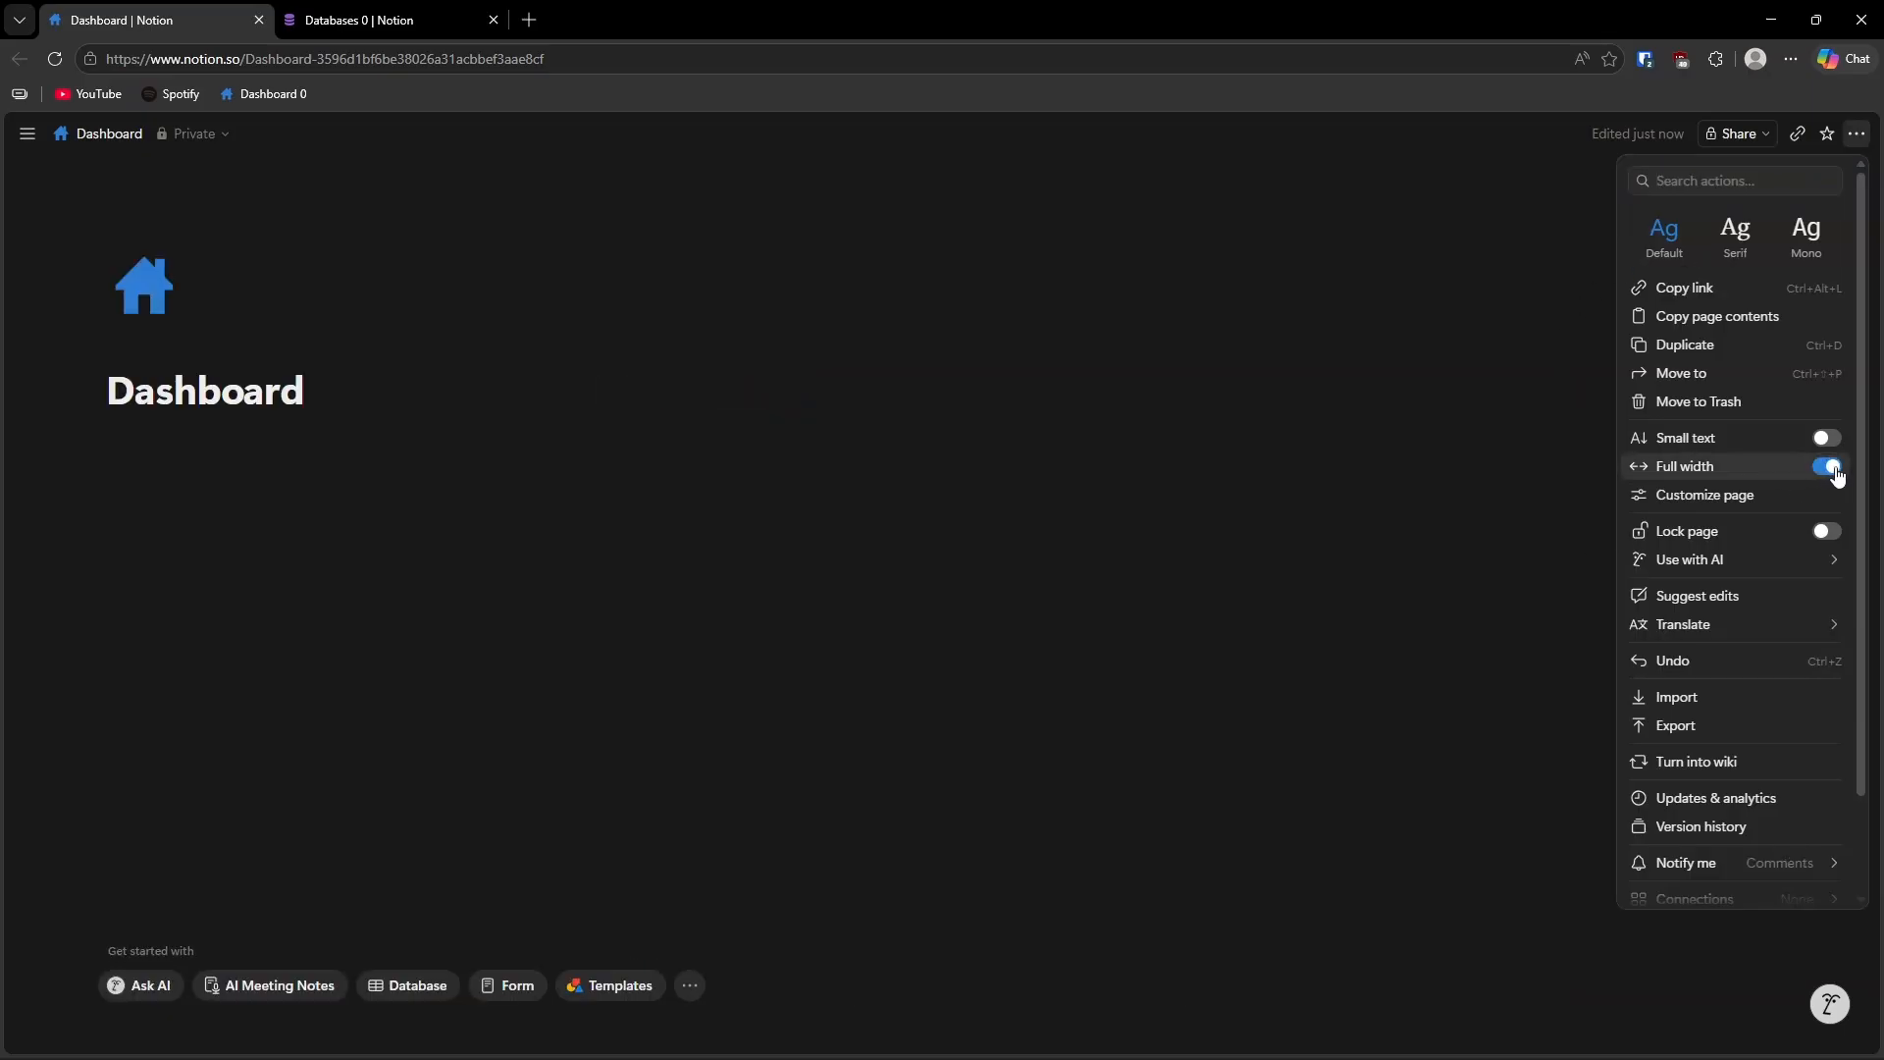
{"action": "left_click", "coordinate": [673, 517]}
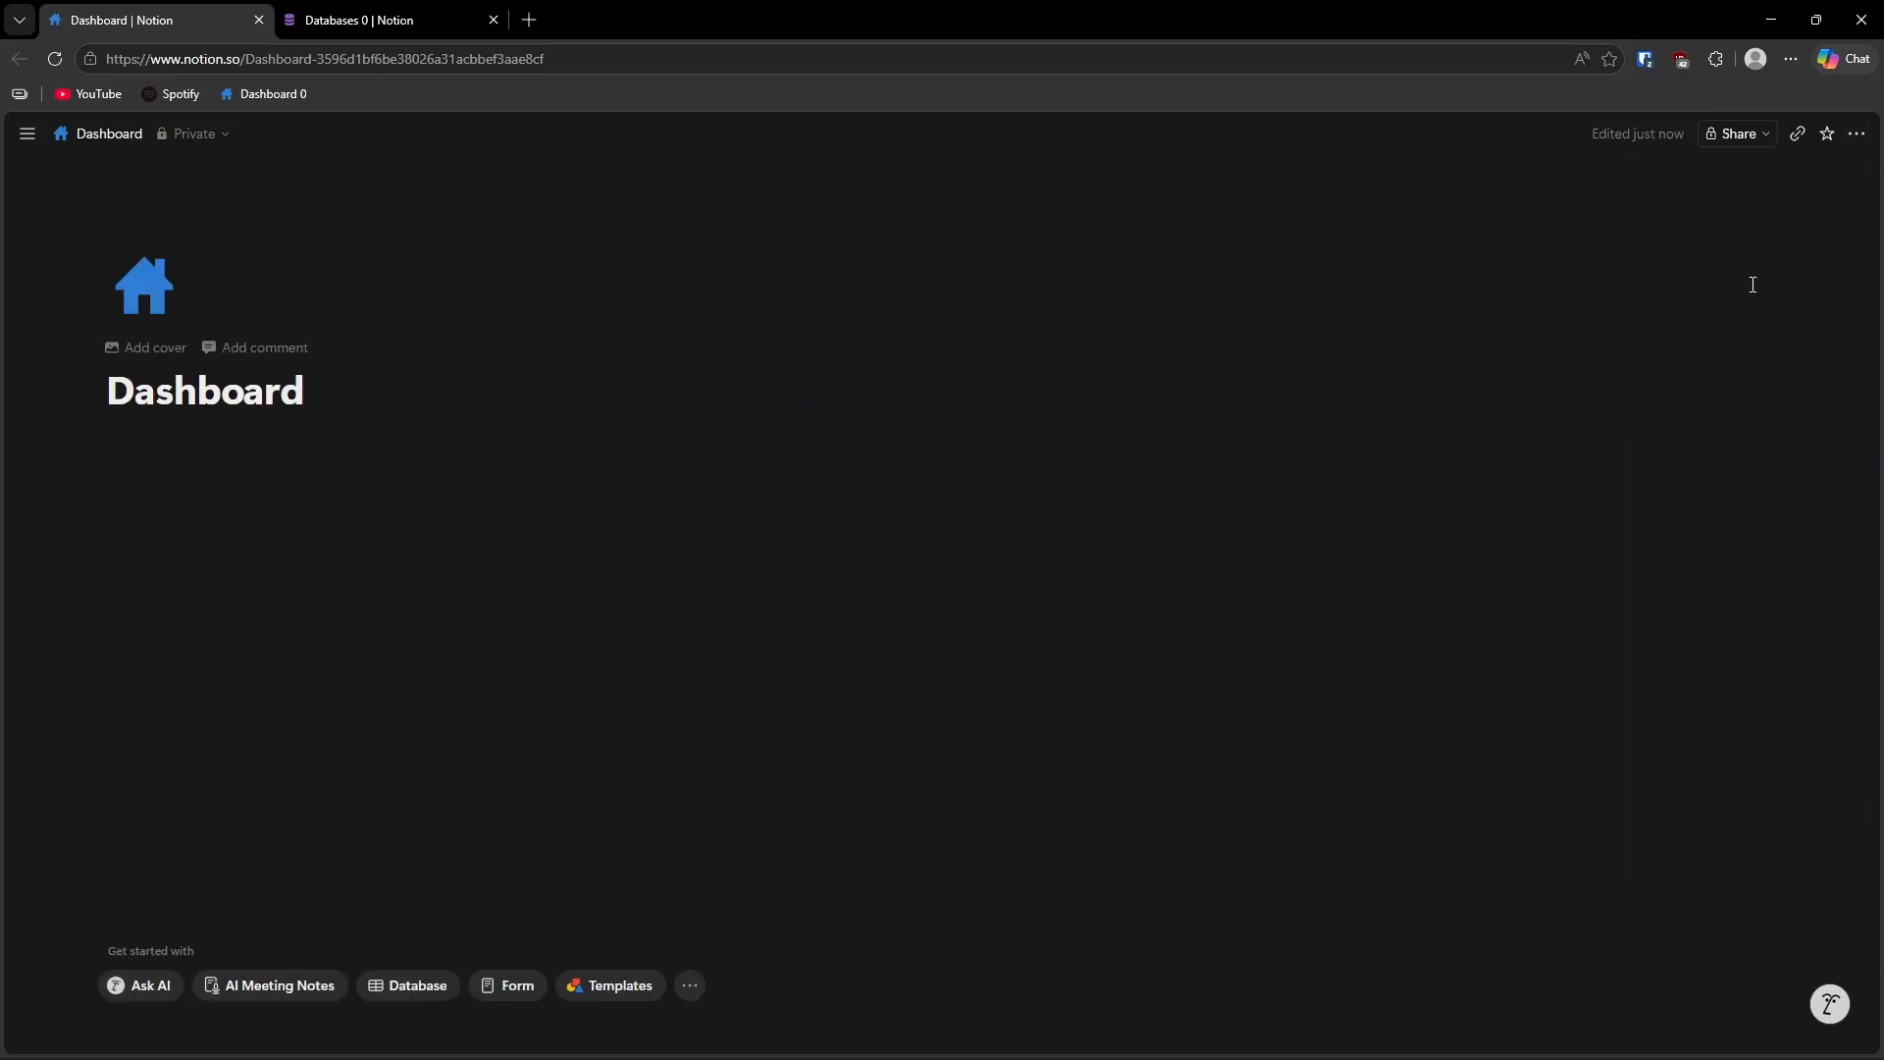
{"action": "left_click", "coordinate": [1857, 135]}
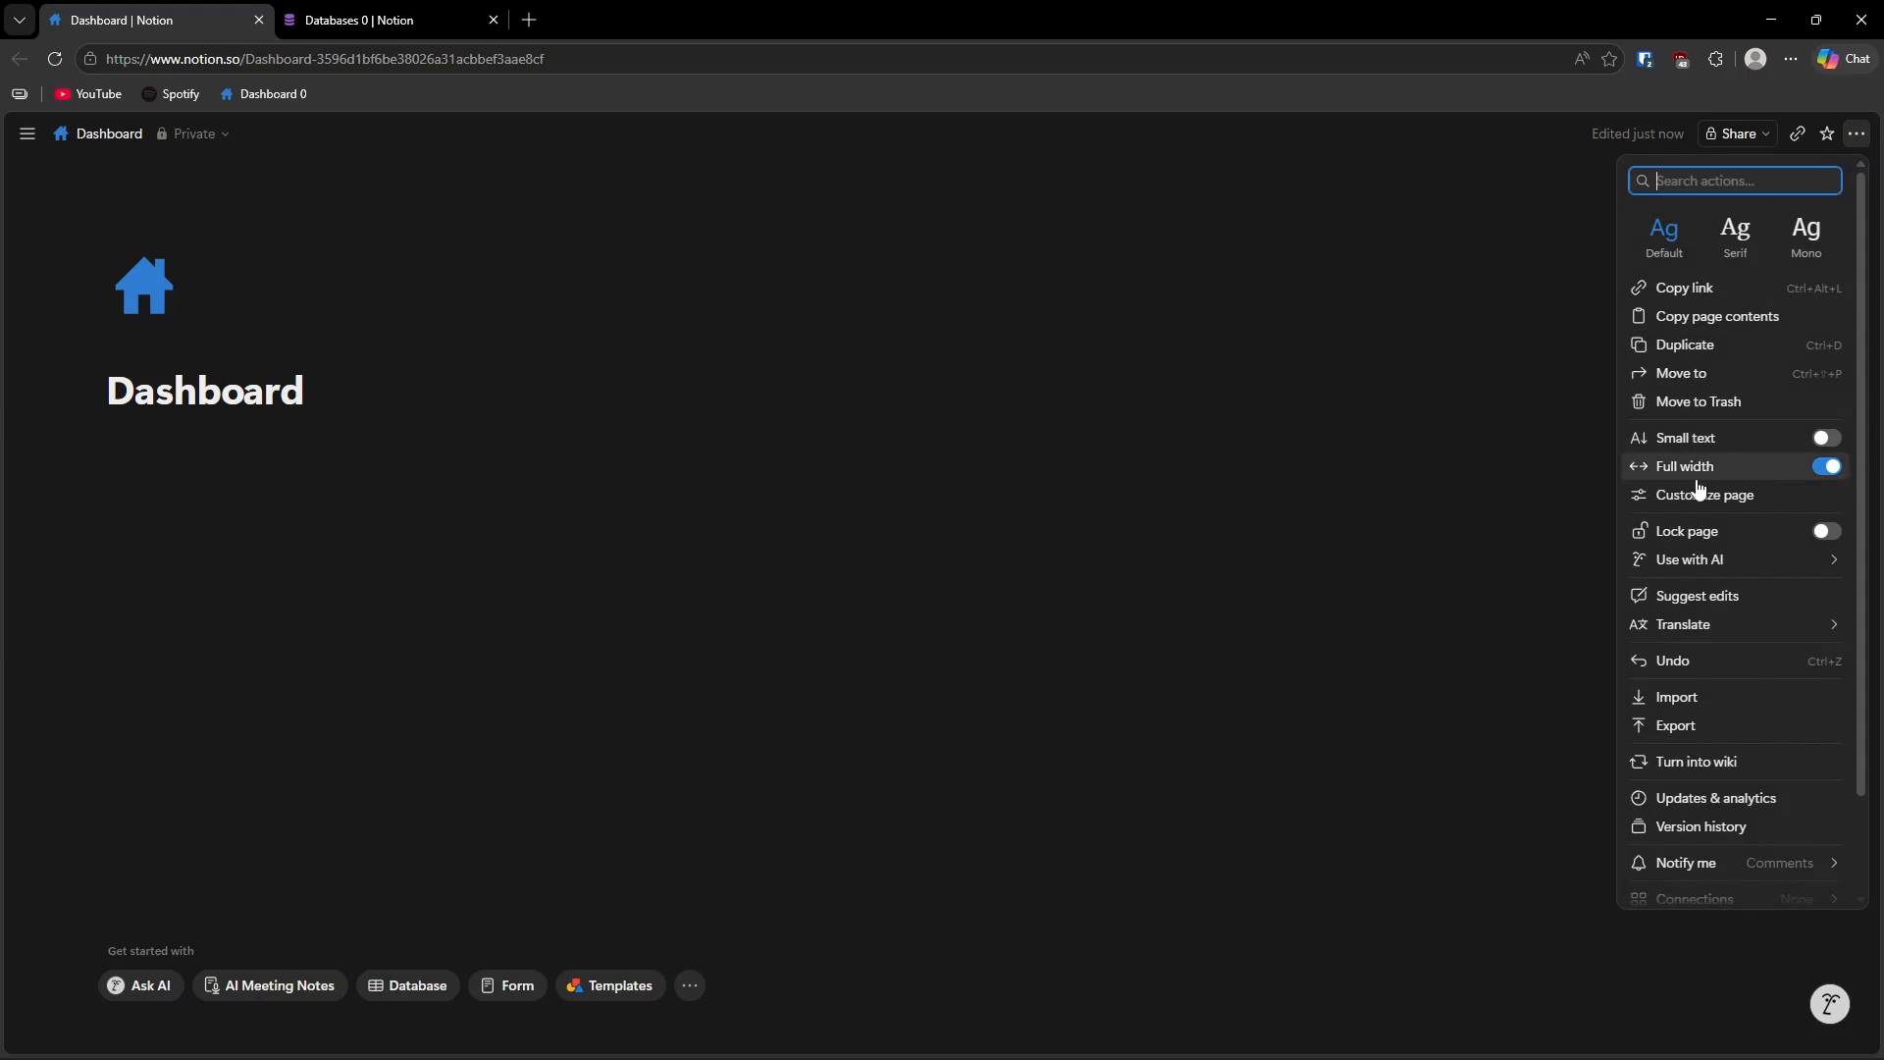
{"action": "left_click", "coordinate": [223, 480]}
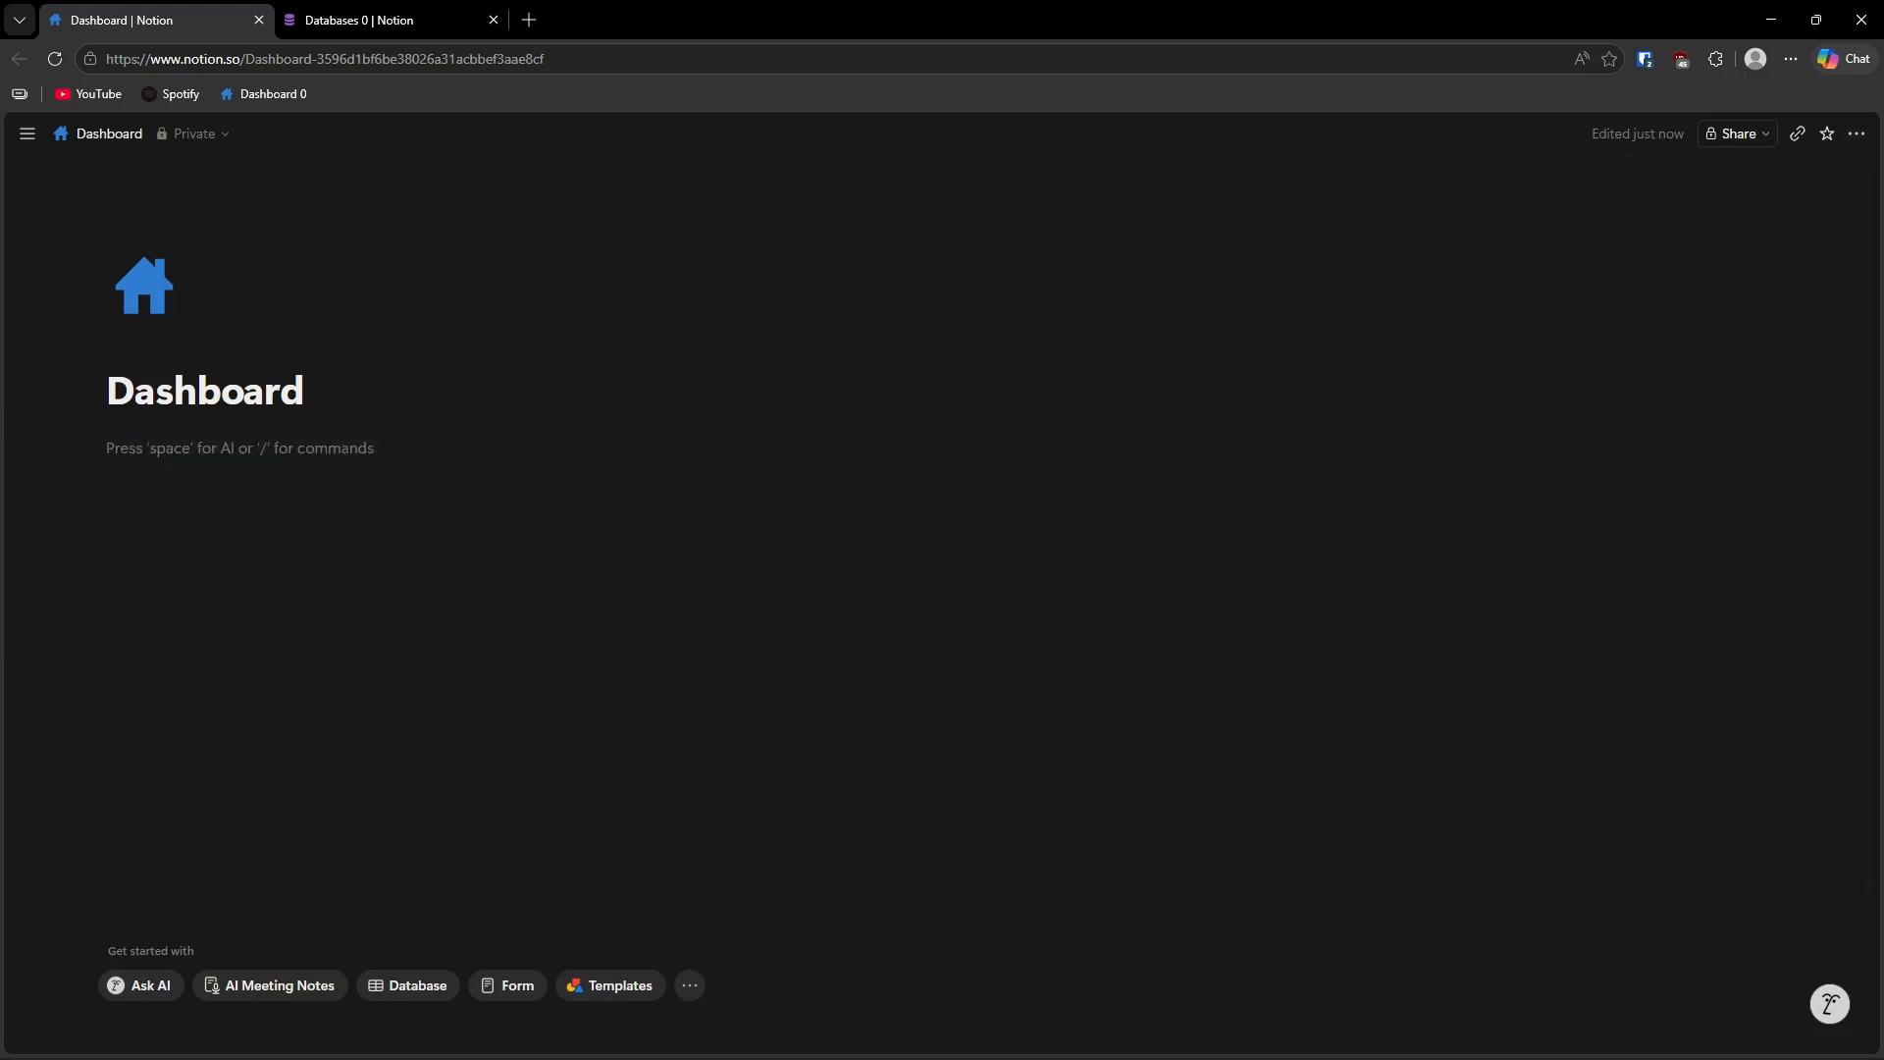
Look over the category sections and their book lists on the finished Dashboard 0 page.
{"action": "left_click_drag", "start_coordinate": [0, 530], "coordinate": [722, 0]}
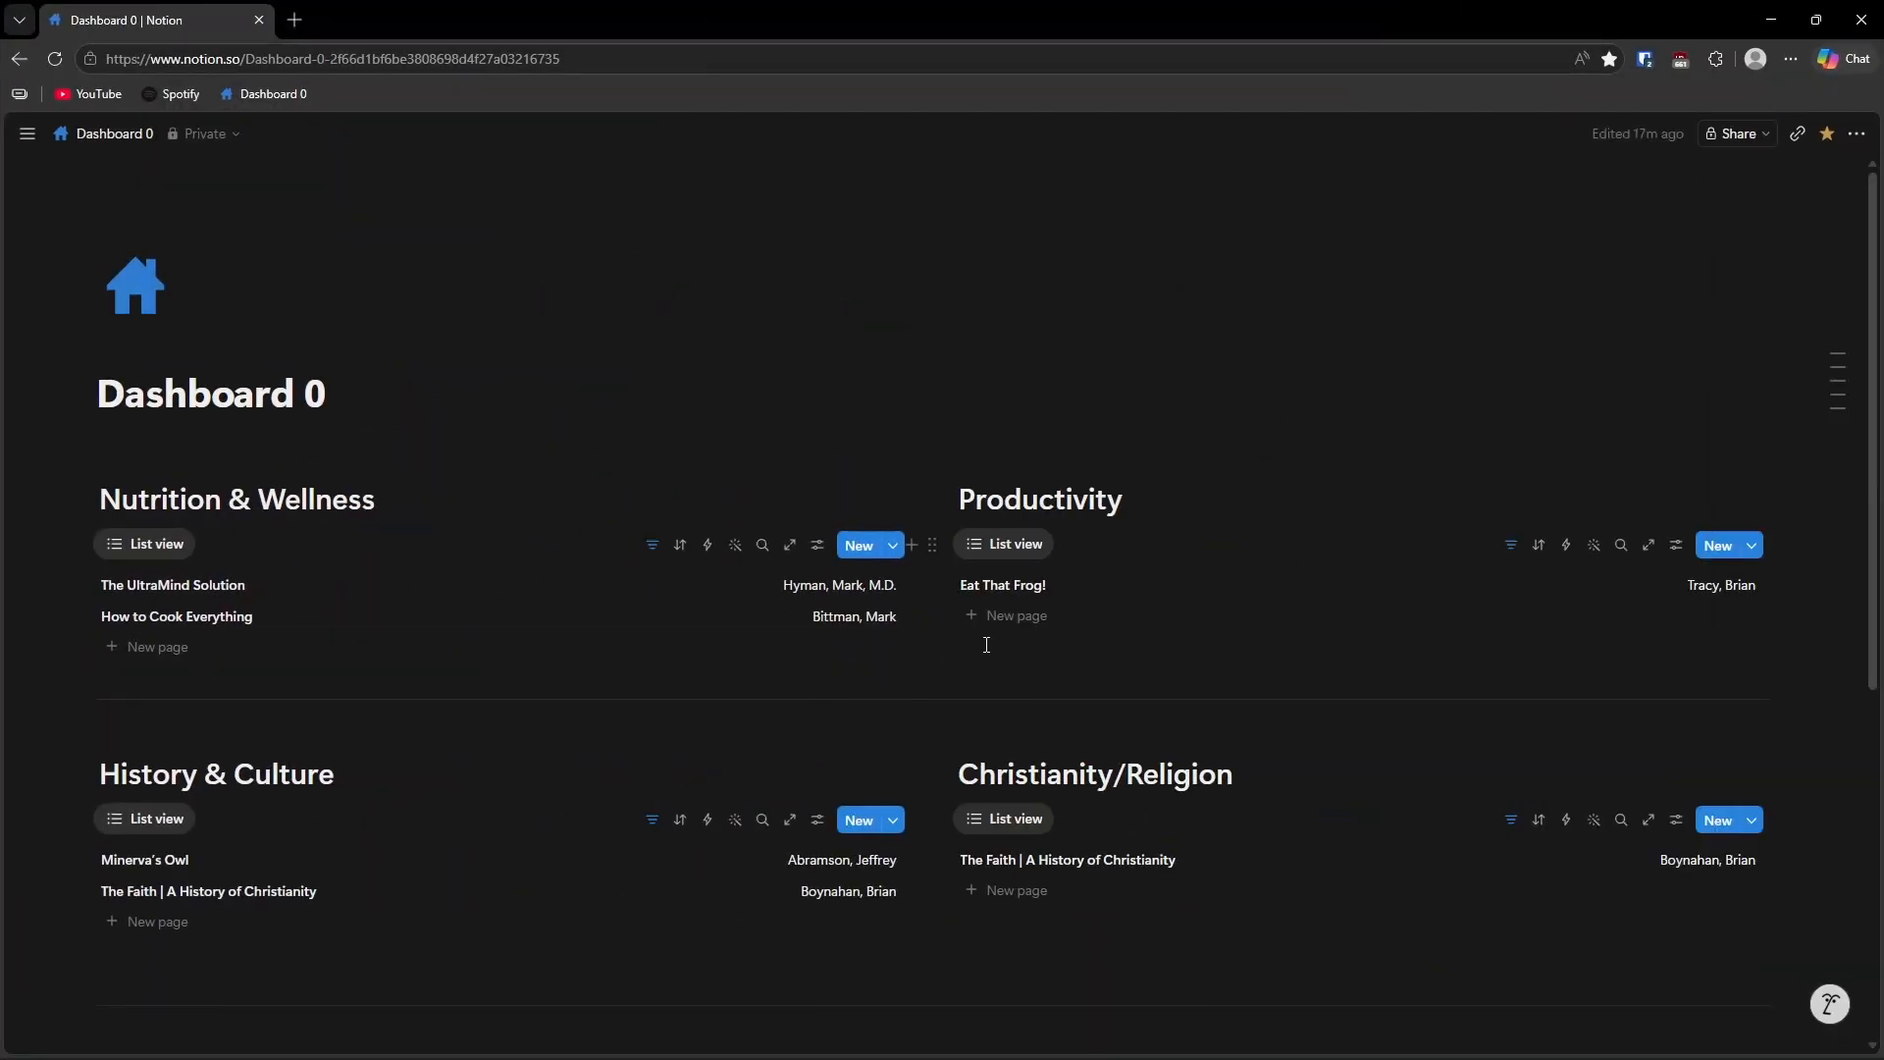
{"action": "scroll", "coordinate": [965, 684], "scroll_direction": "down", "scroll_amount": 1}
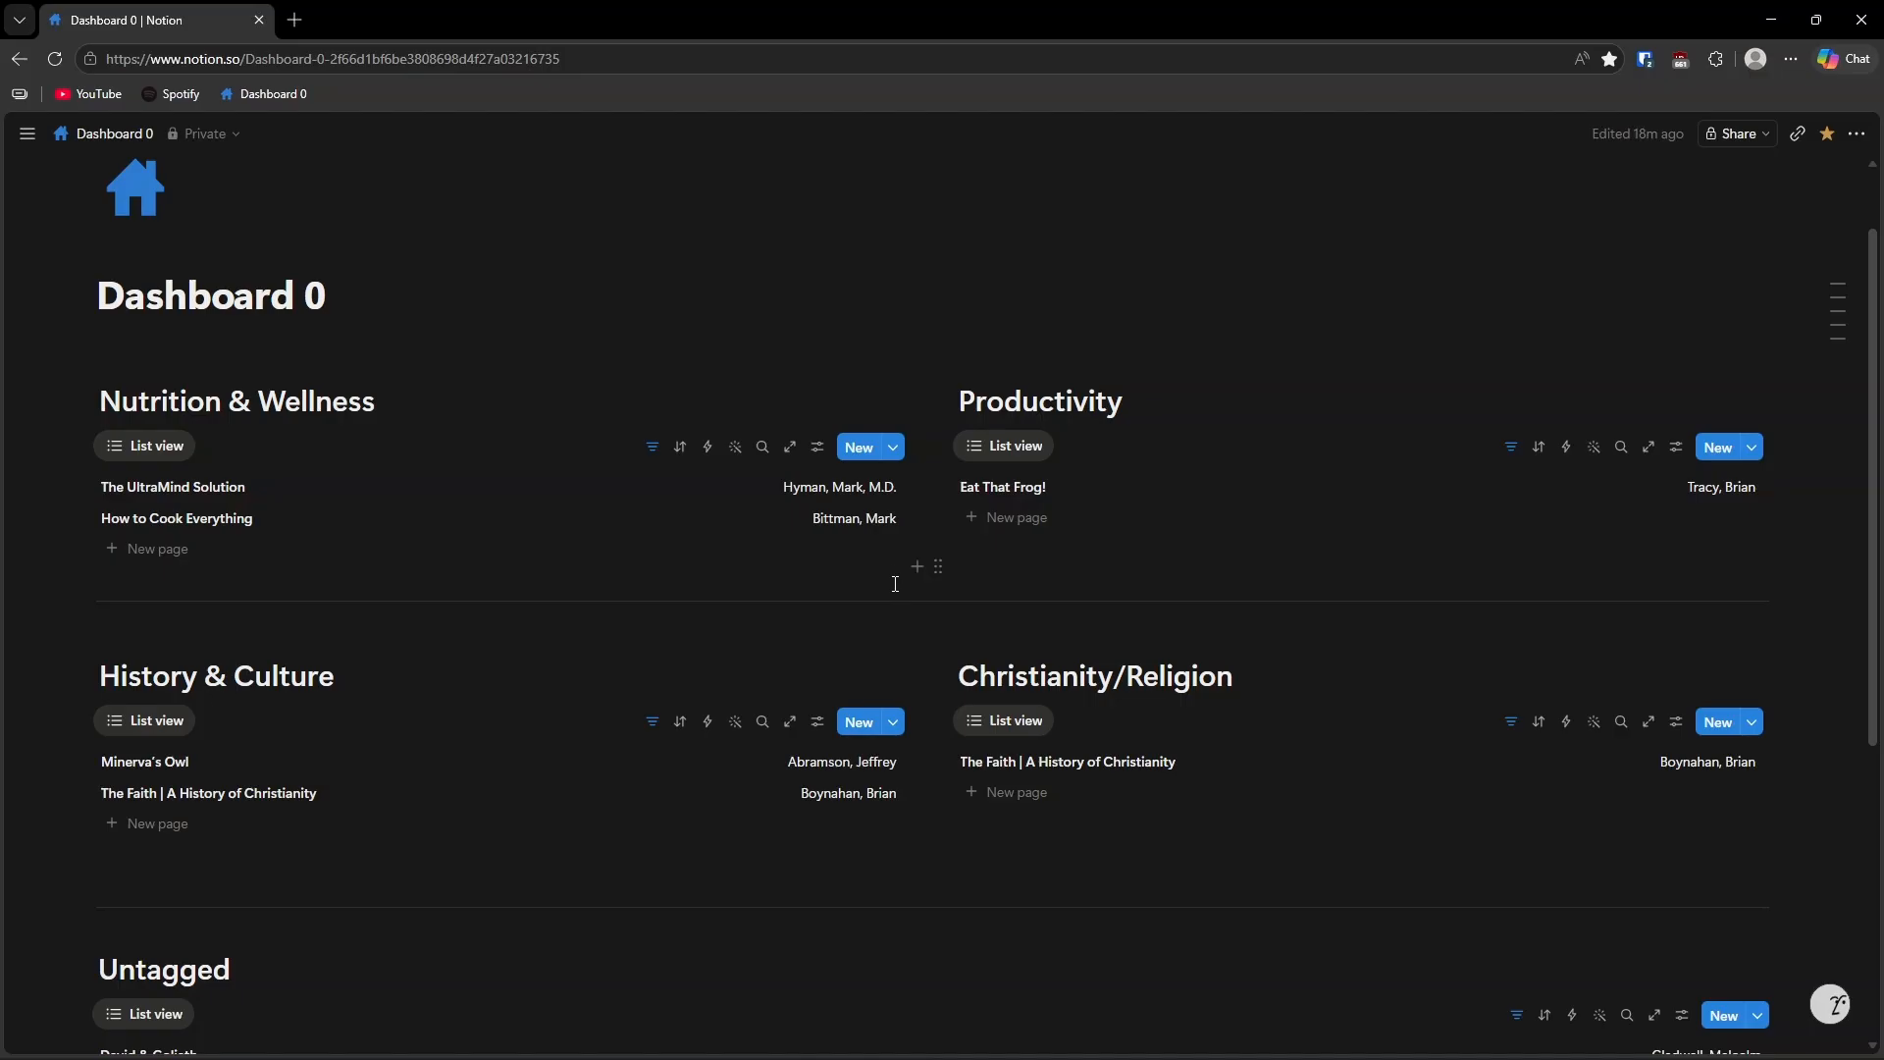
{"action": "scroll", "coordinate": [897, 588], "scroll_direction": "down", "scroll_amount": 1}
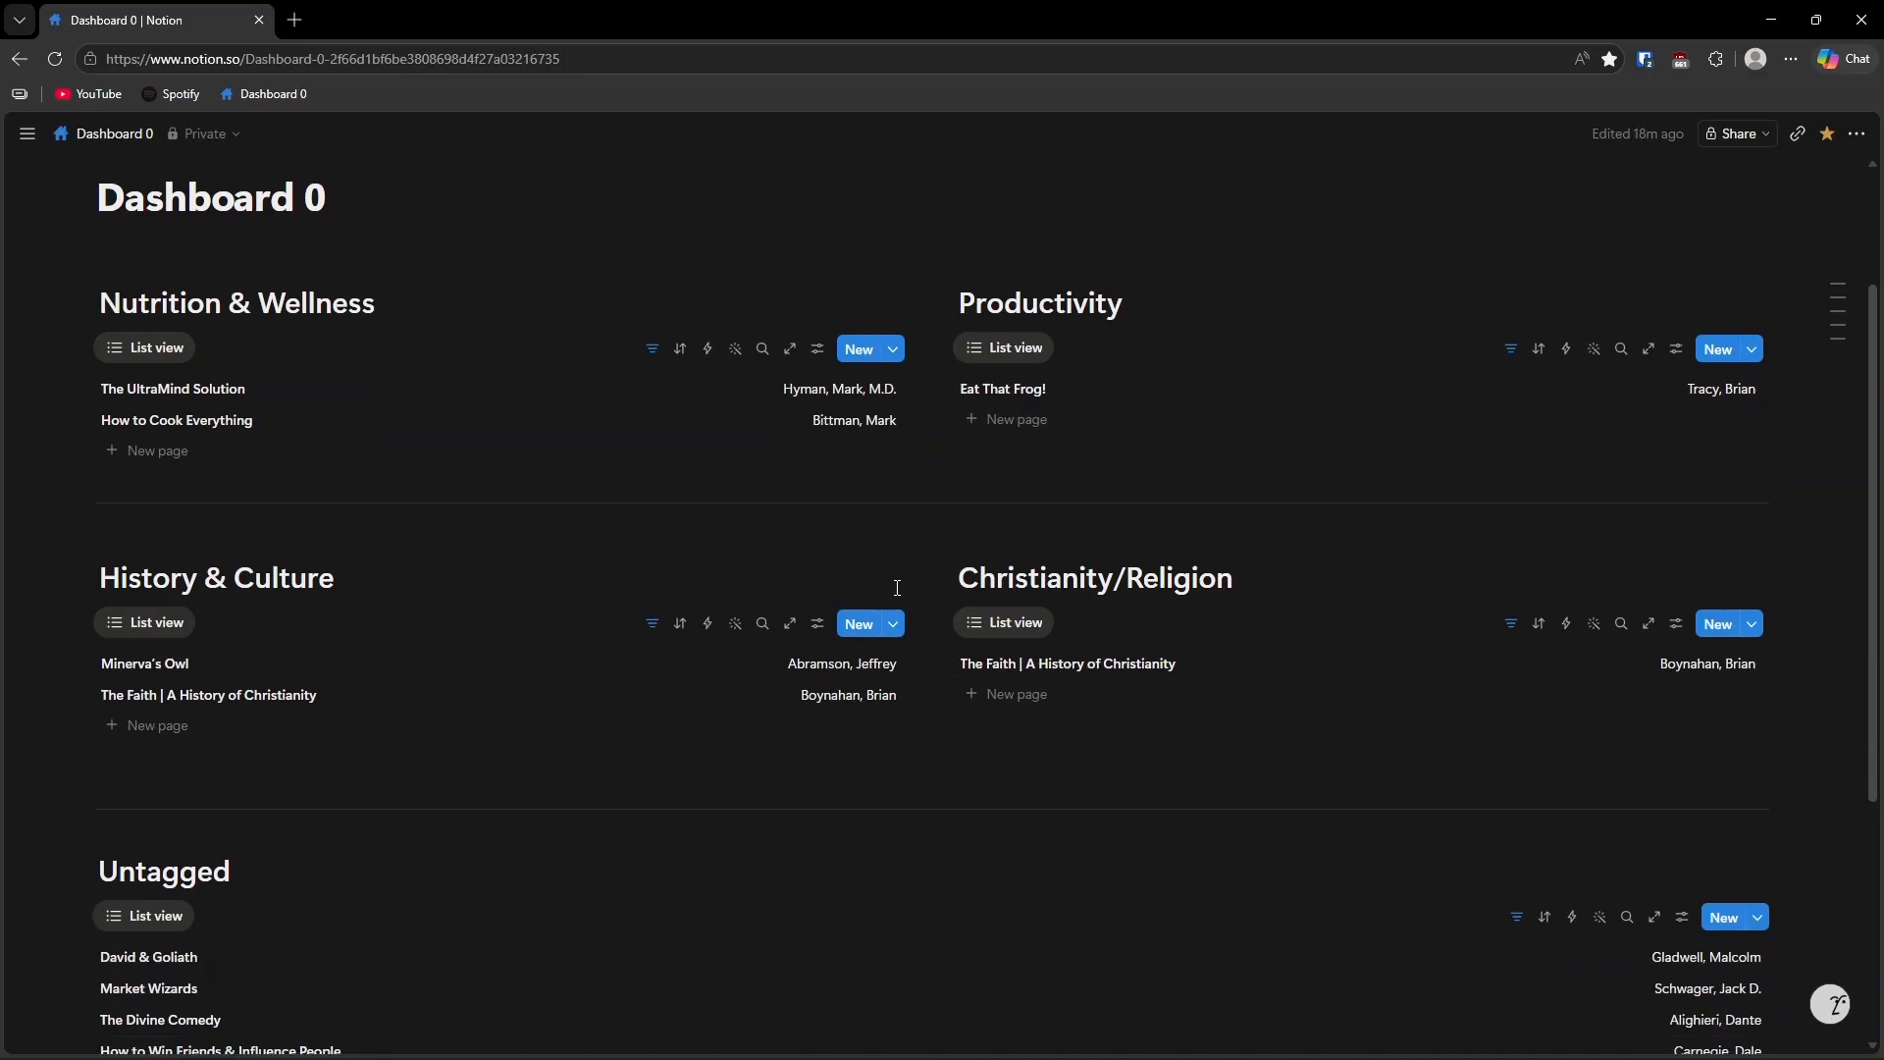
{"action": "scroll", "coordinate": [896, 587], "scroll_direction": "down", "scroll_amount": 2}
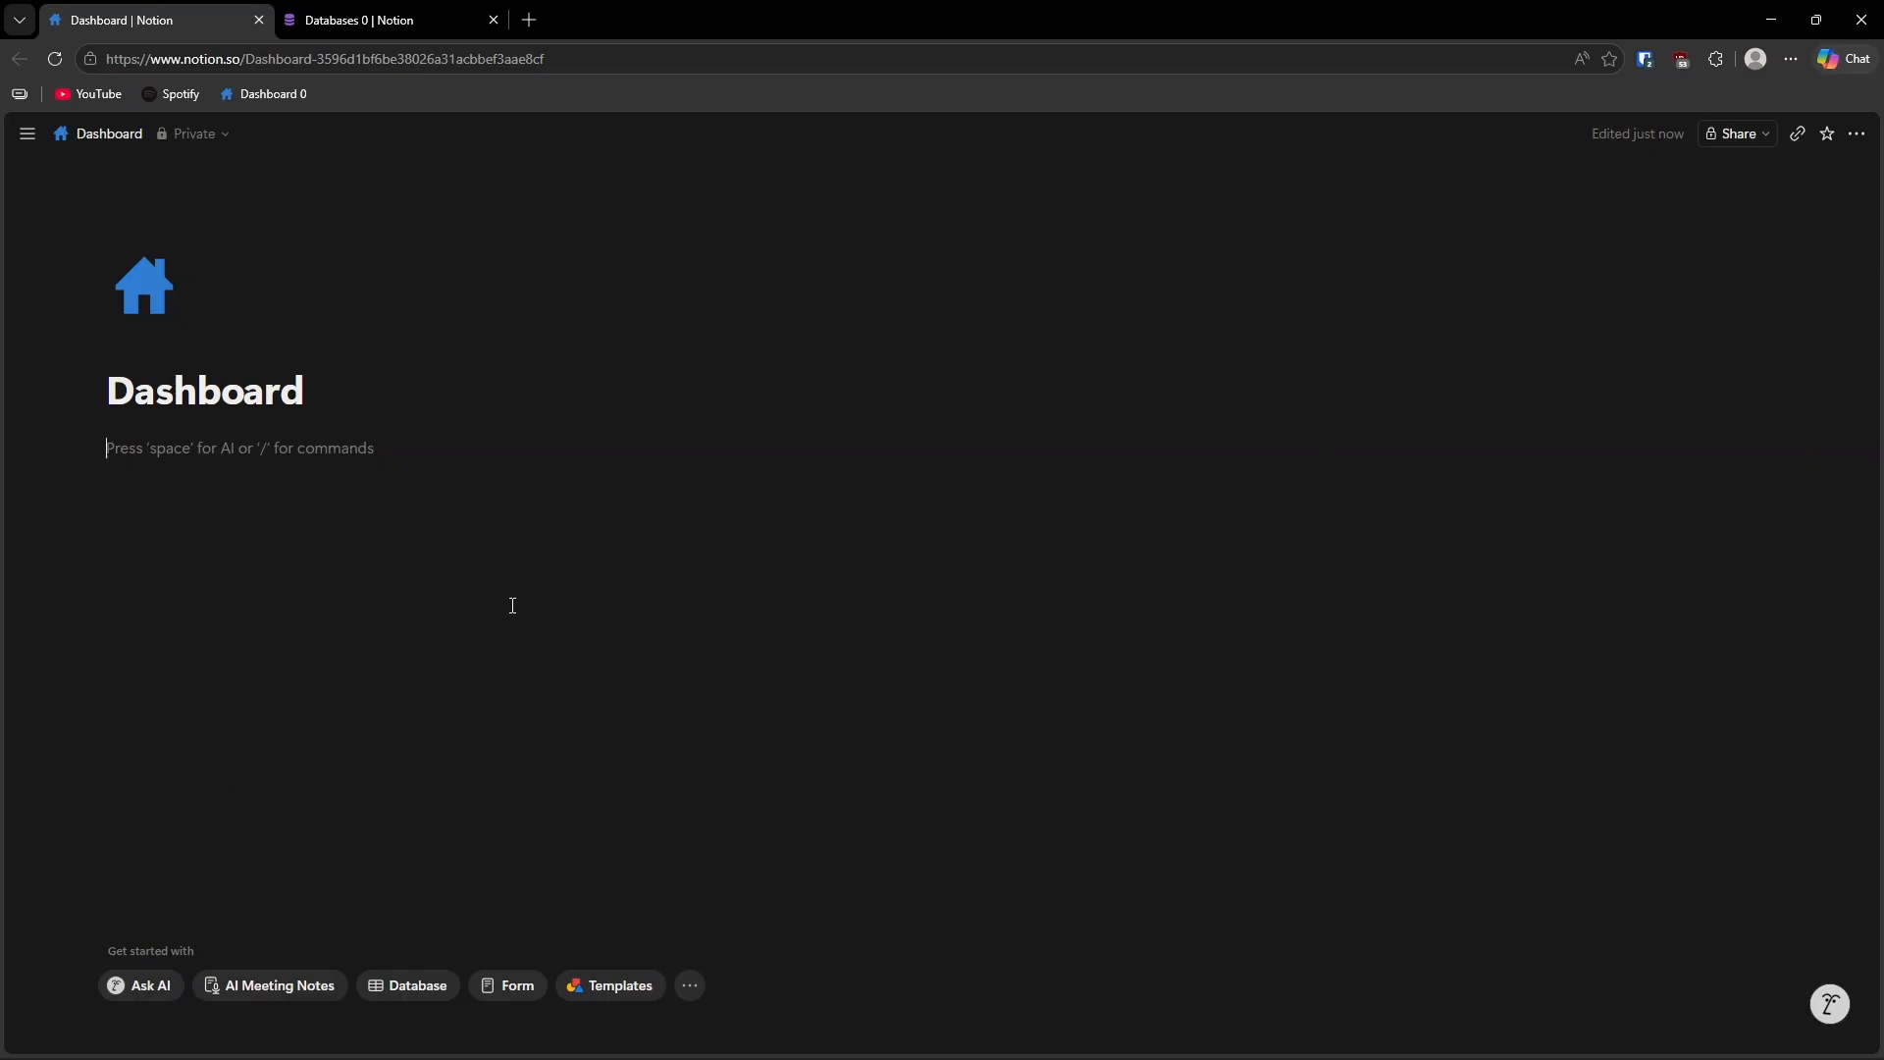
Insert a 2 columns block in the body of the Dashboard page.
{"action": "type", "text": "/"}
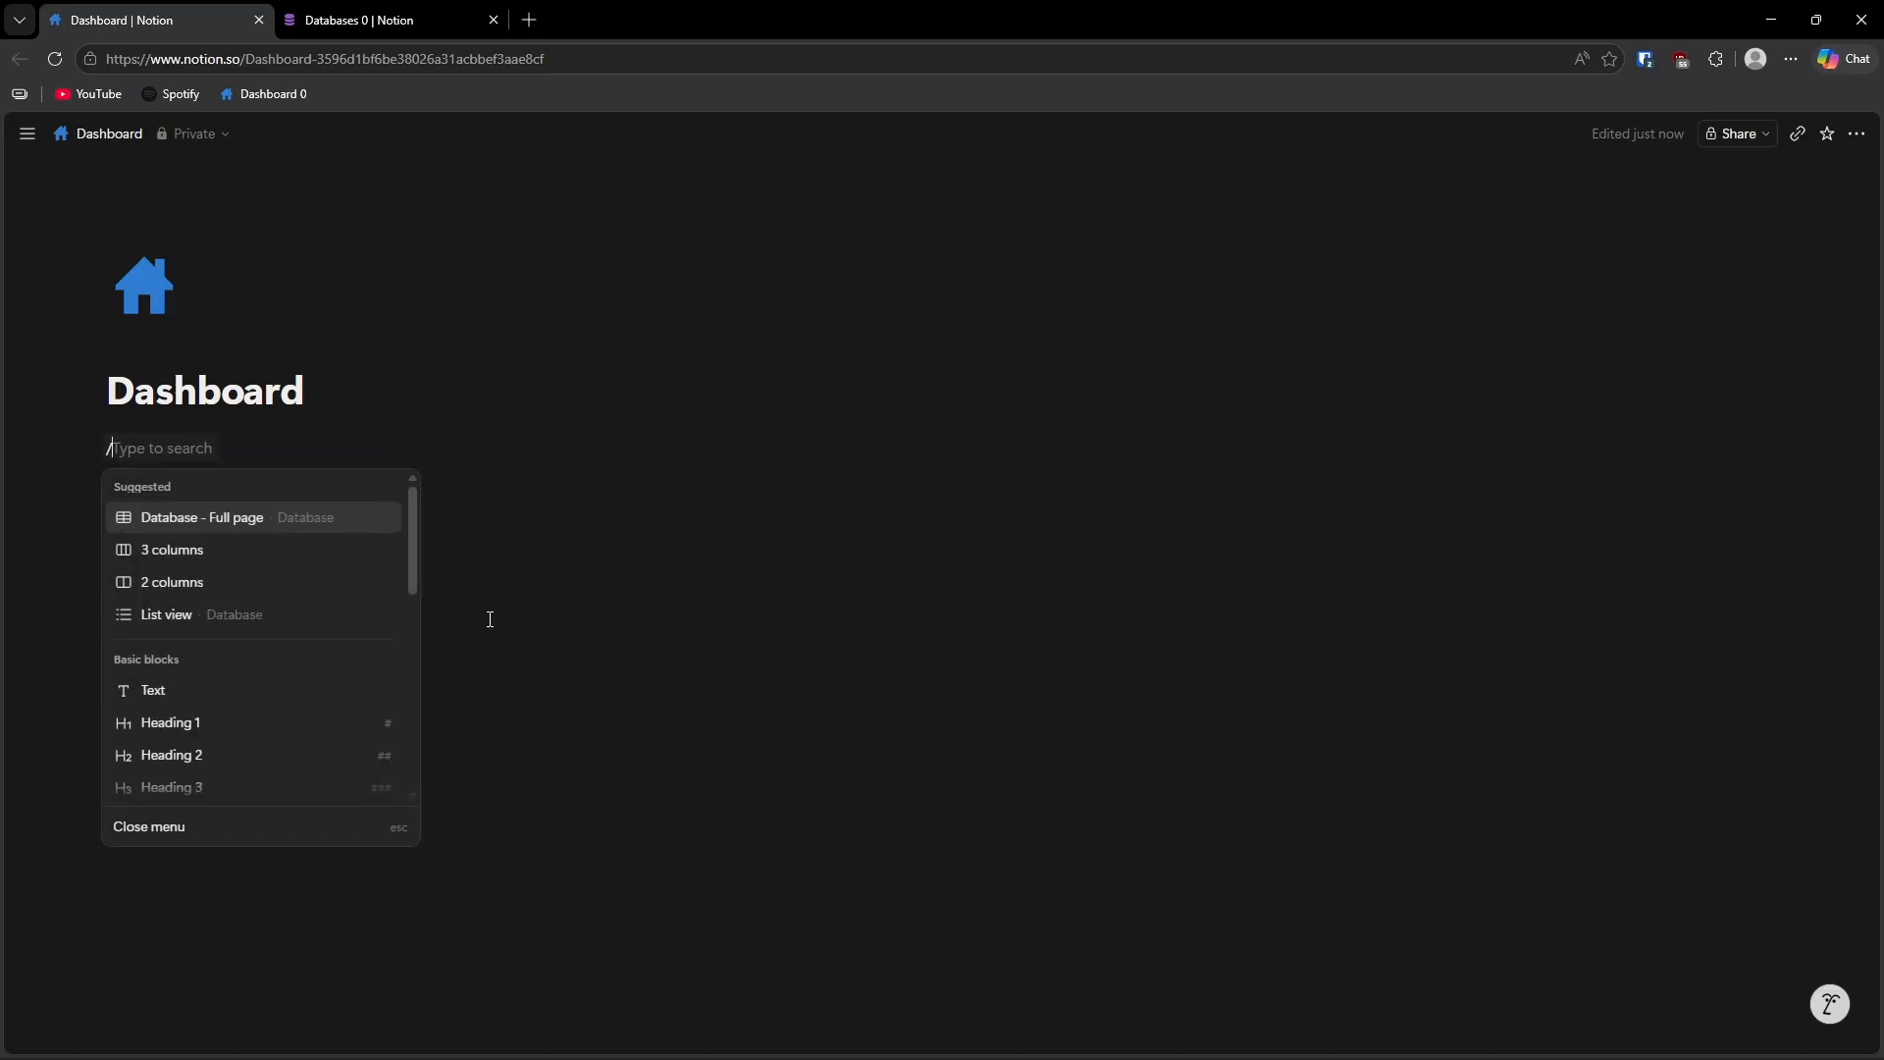
{"action": "scroll", "coordinate": [235, 608], "scroll_direction": "down", "scroll_amount": 3}
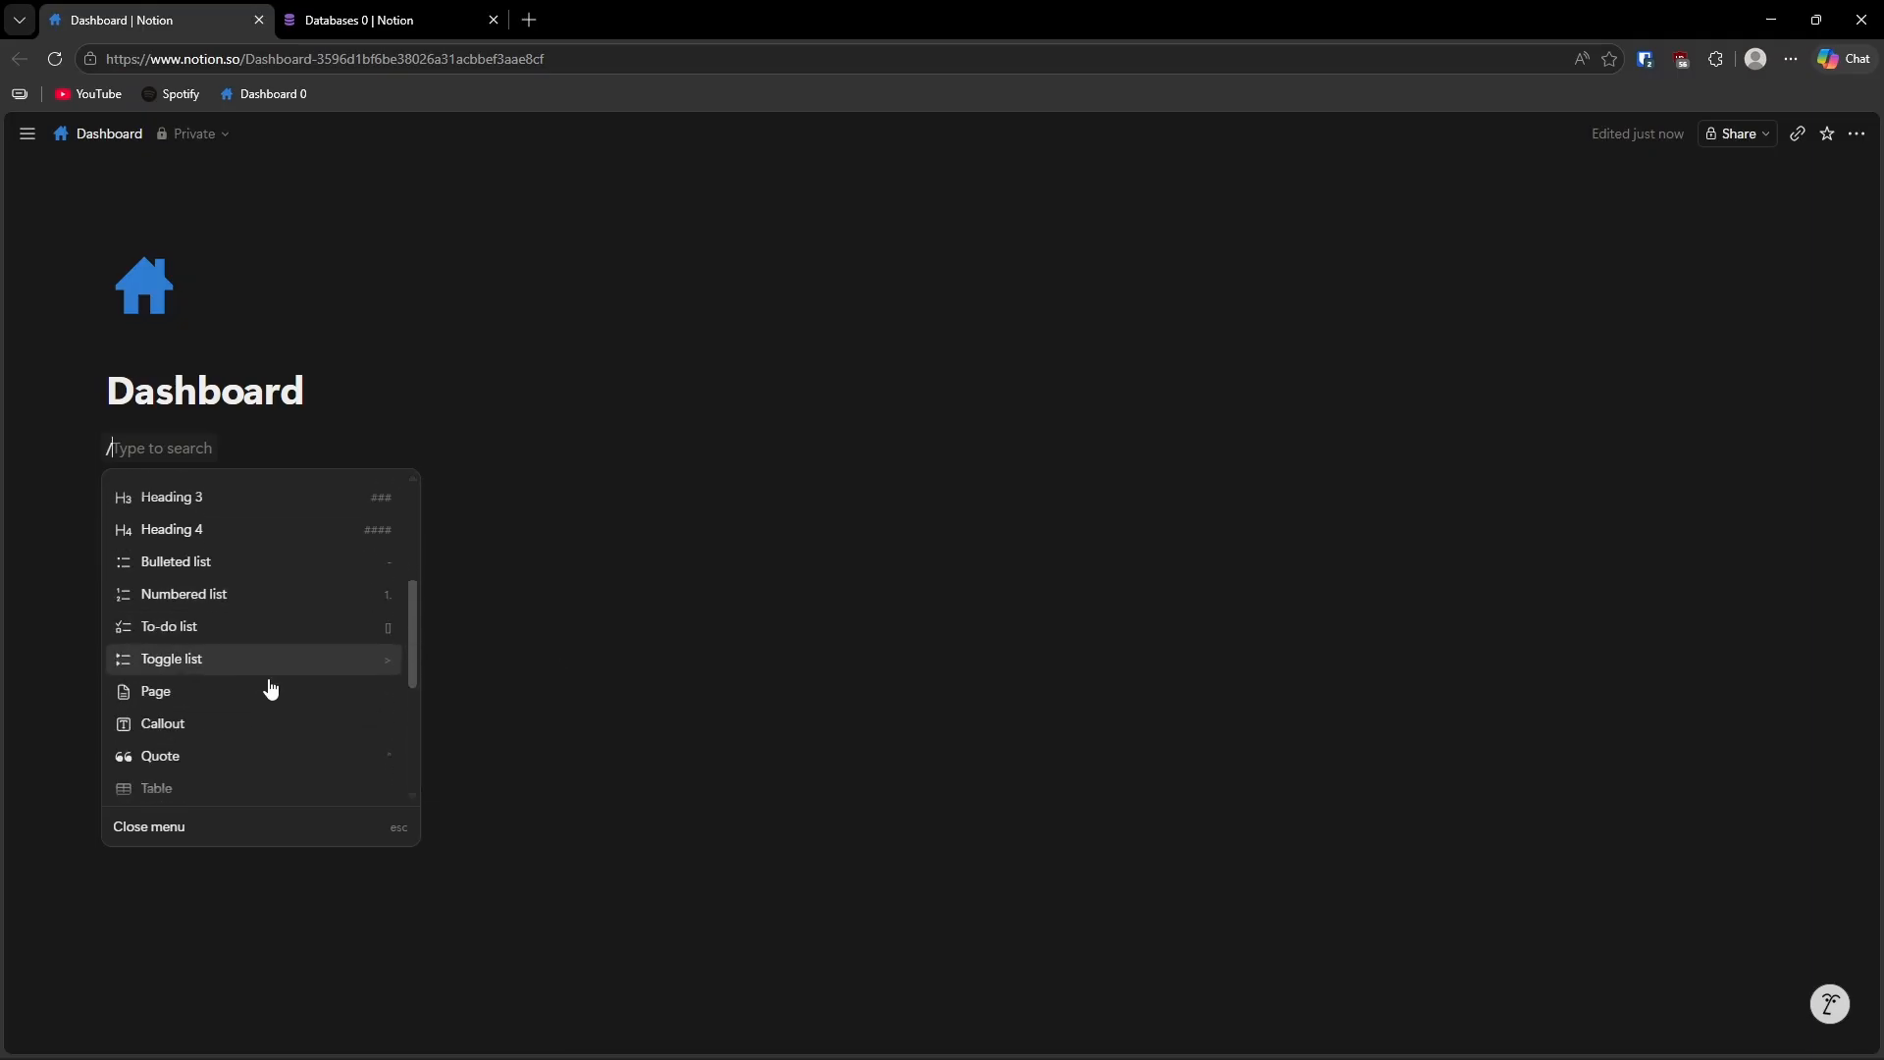
{"action": "scroll", "coordinate": [265, 687], "scroll_direction": "up", "scroll_amount": 3}
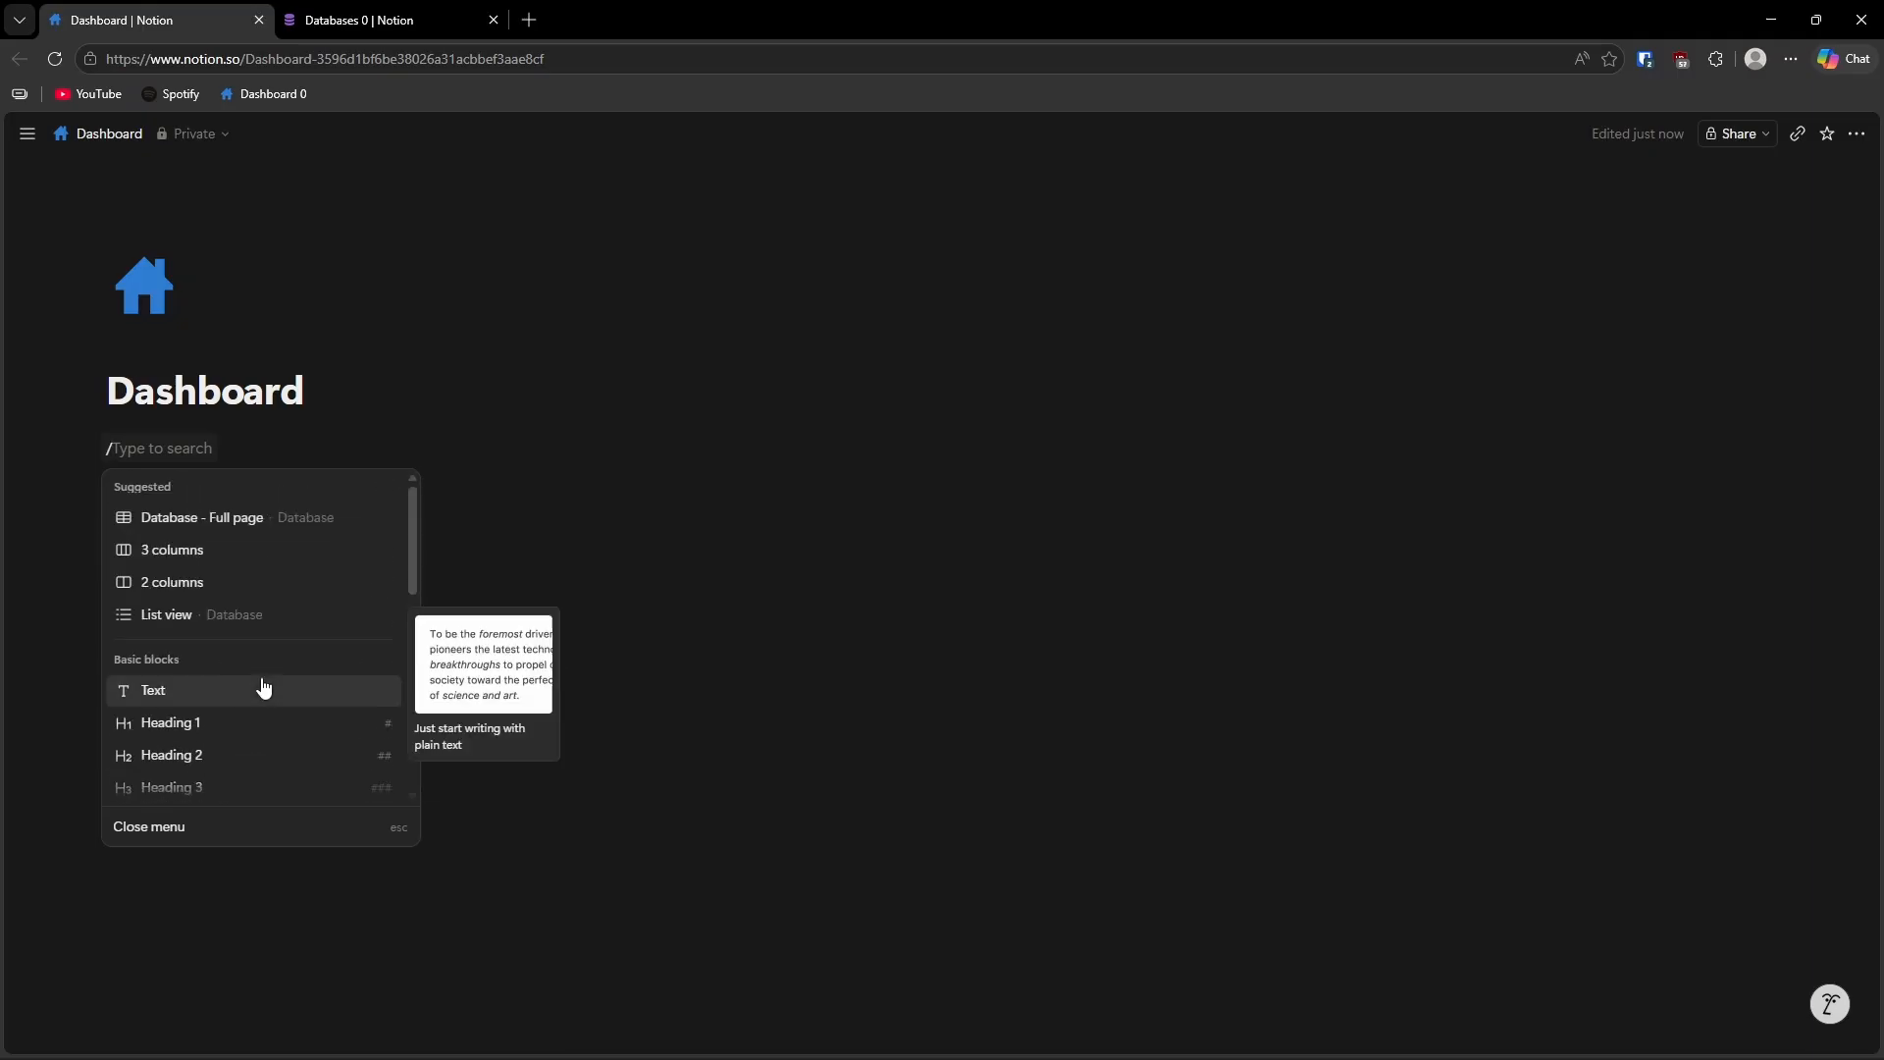
{"action": "left_click", "coordinate": [150, 585]}
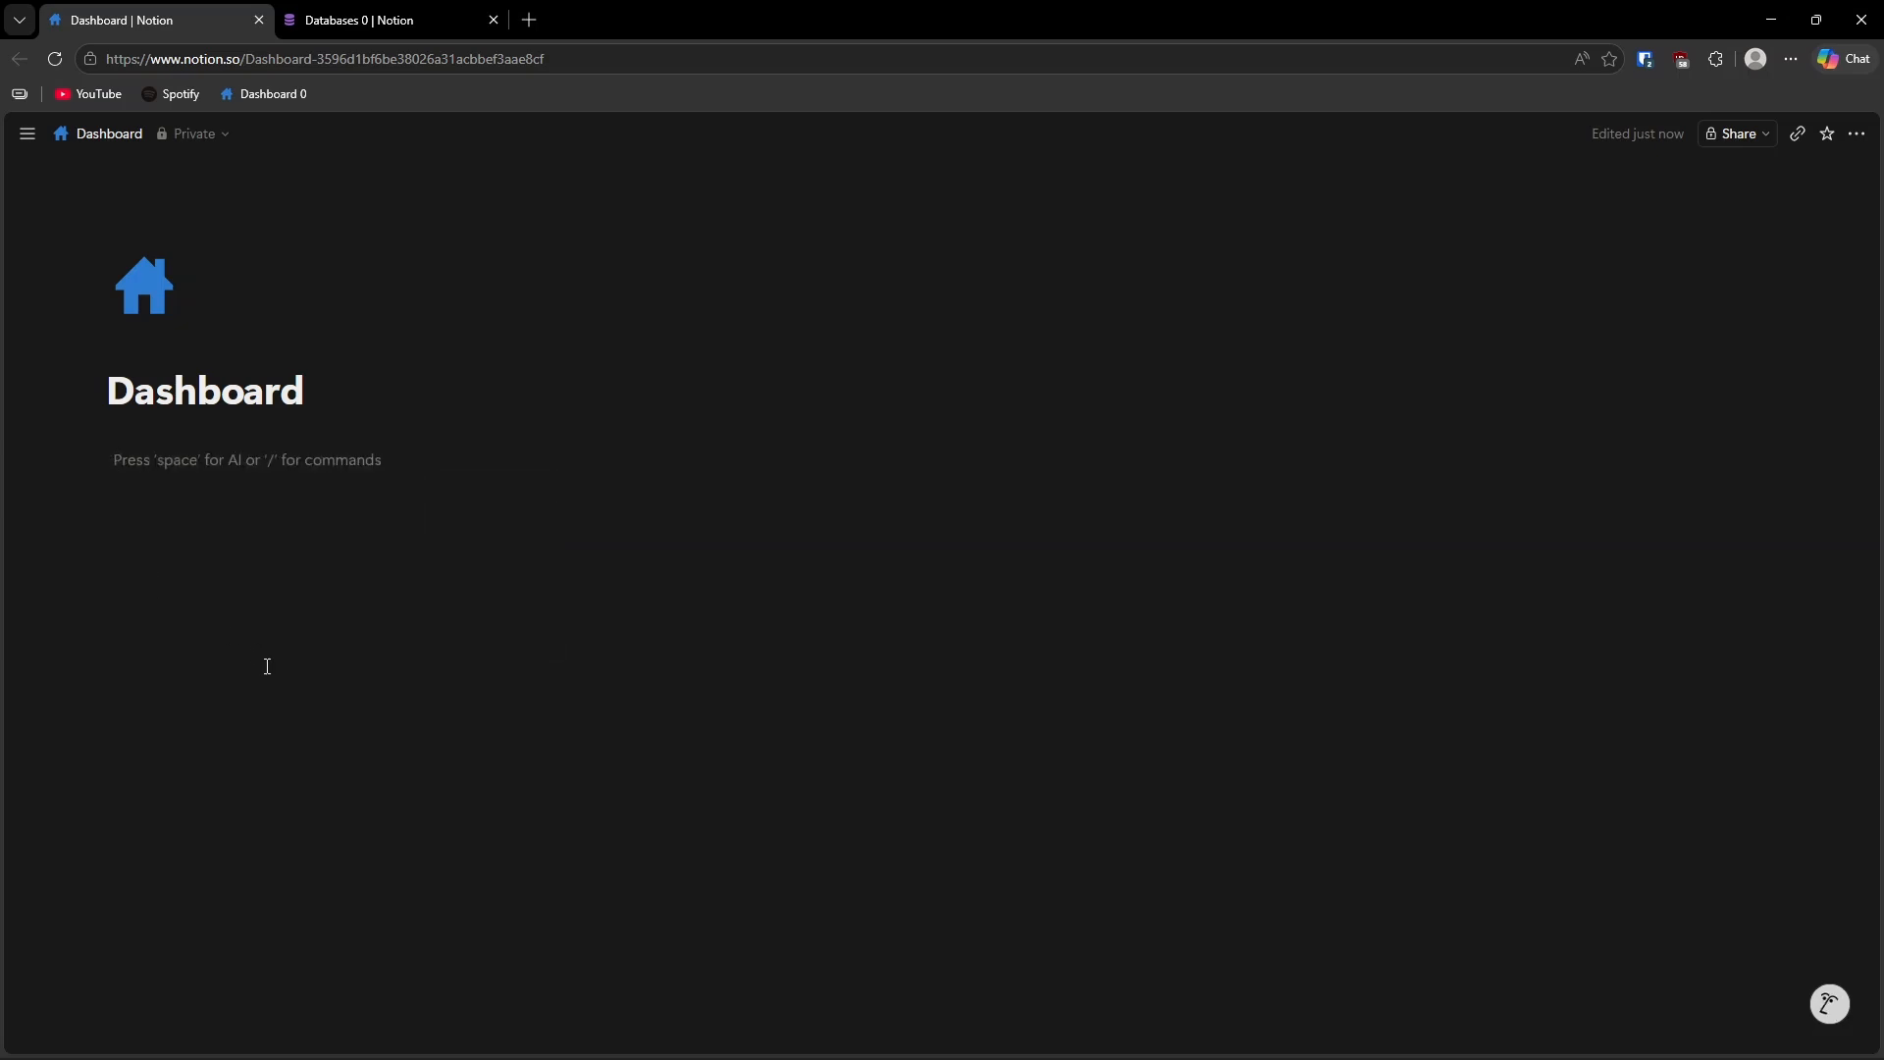
Add the Heading 1 text "Nutrition & Wellness" in the first column.
{"action": "type", "text": "#"}
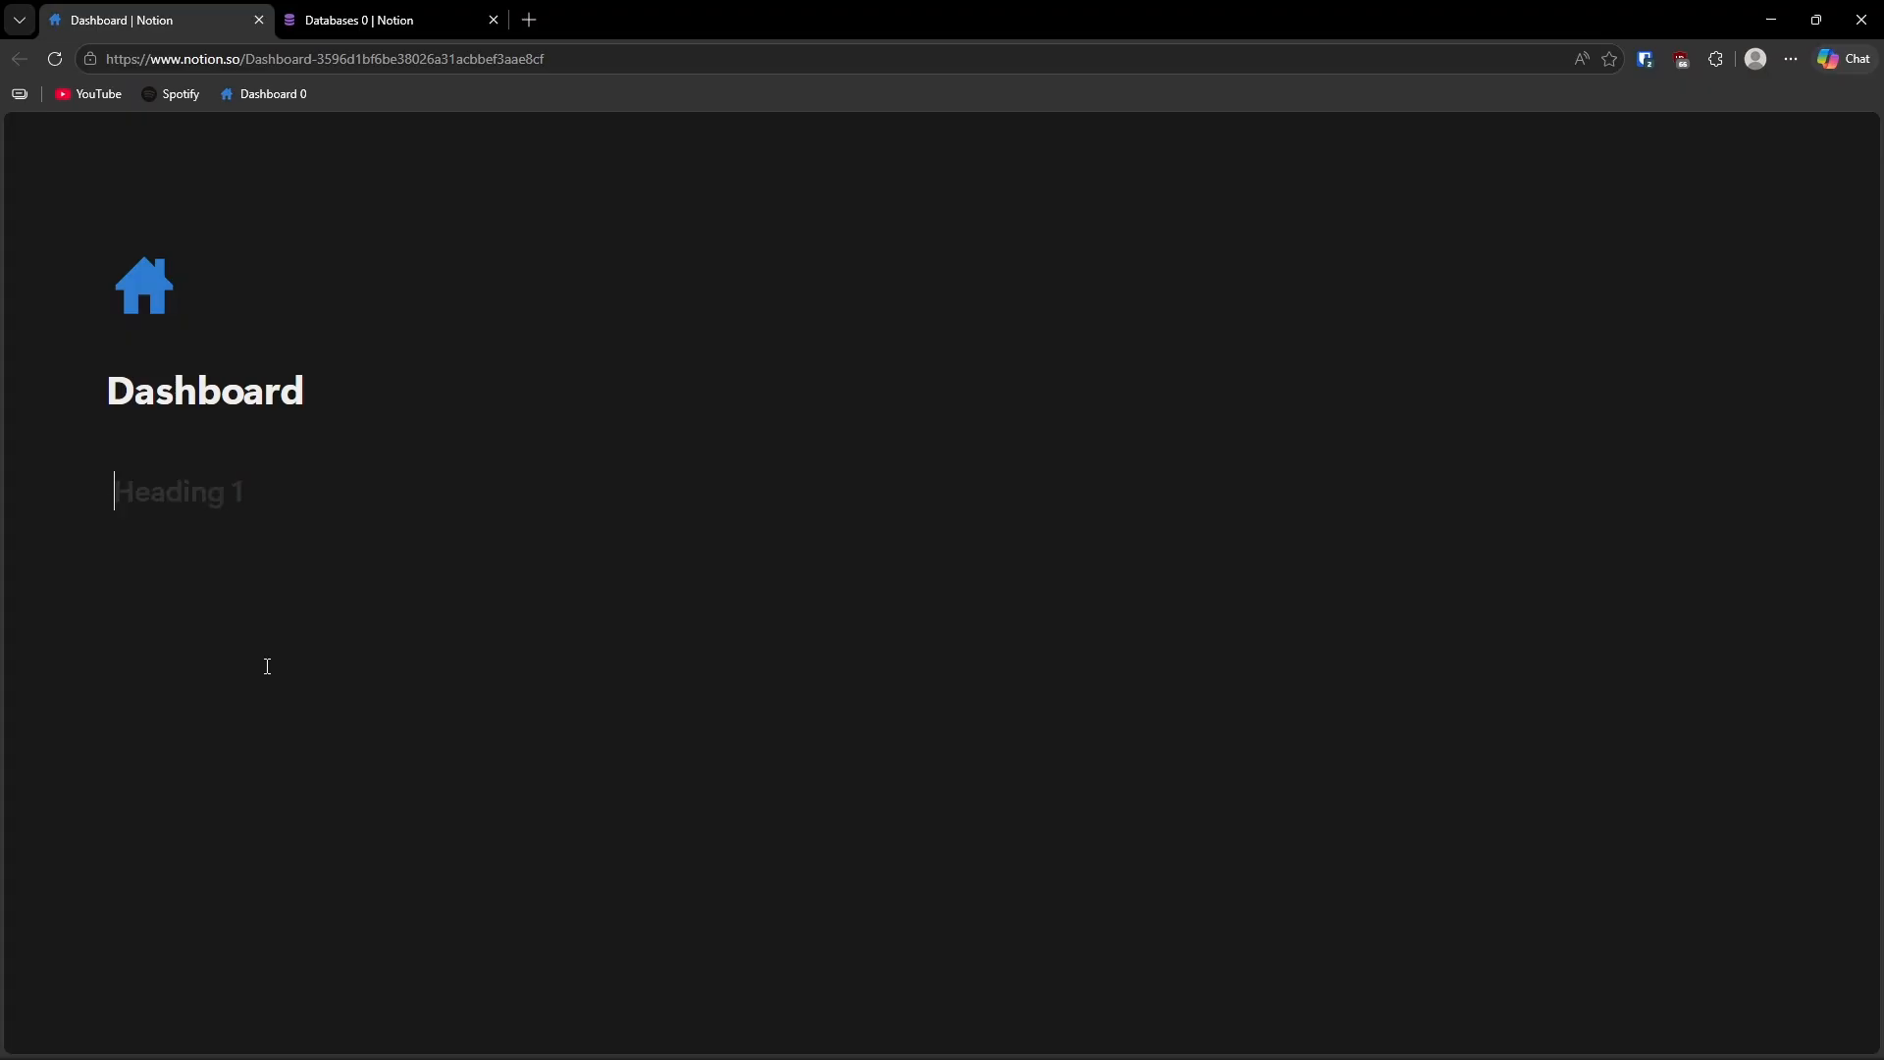
{"action": "type", "text": "Nutrition &Wel"}
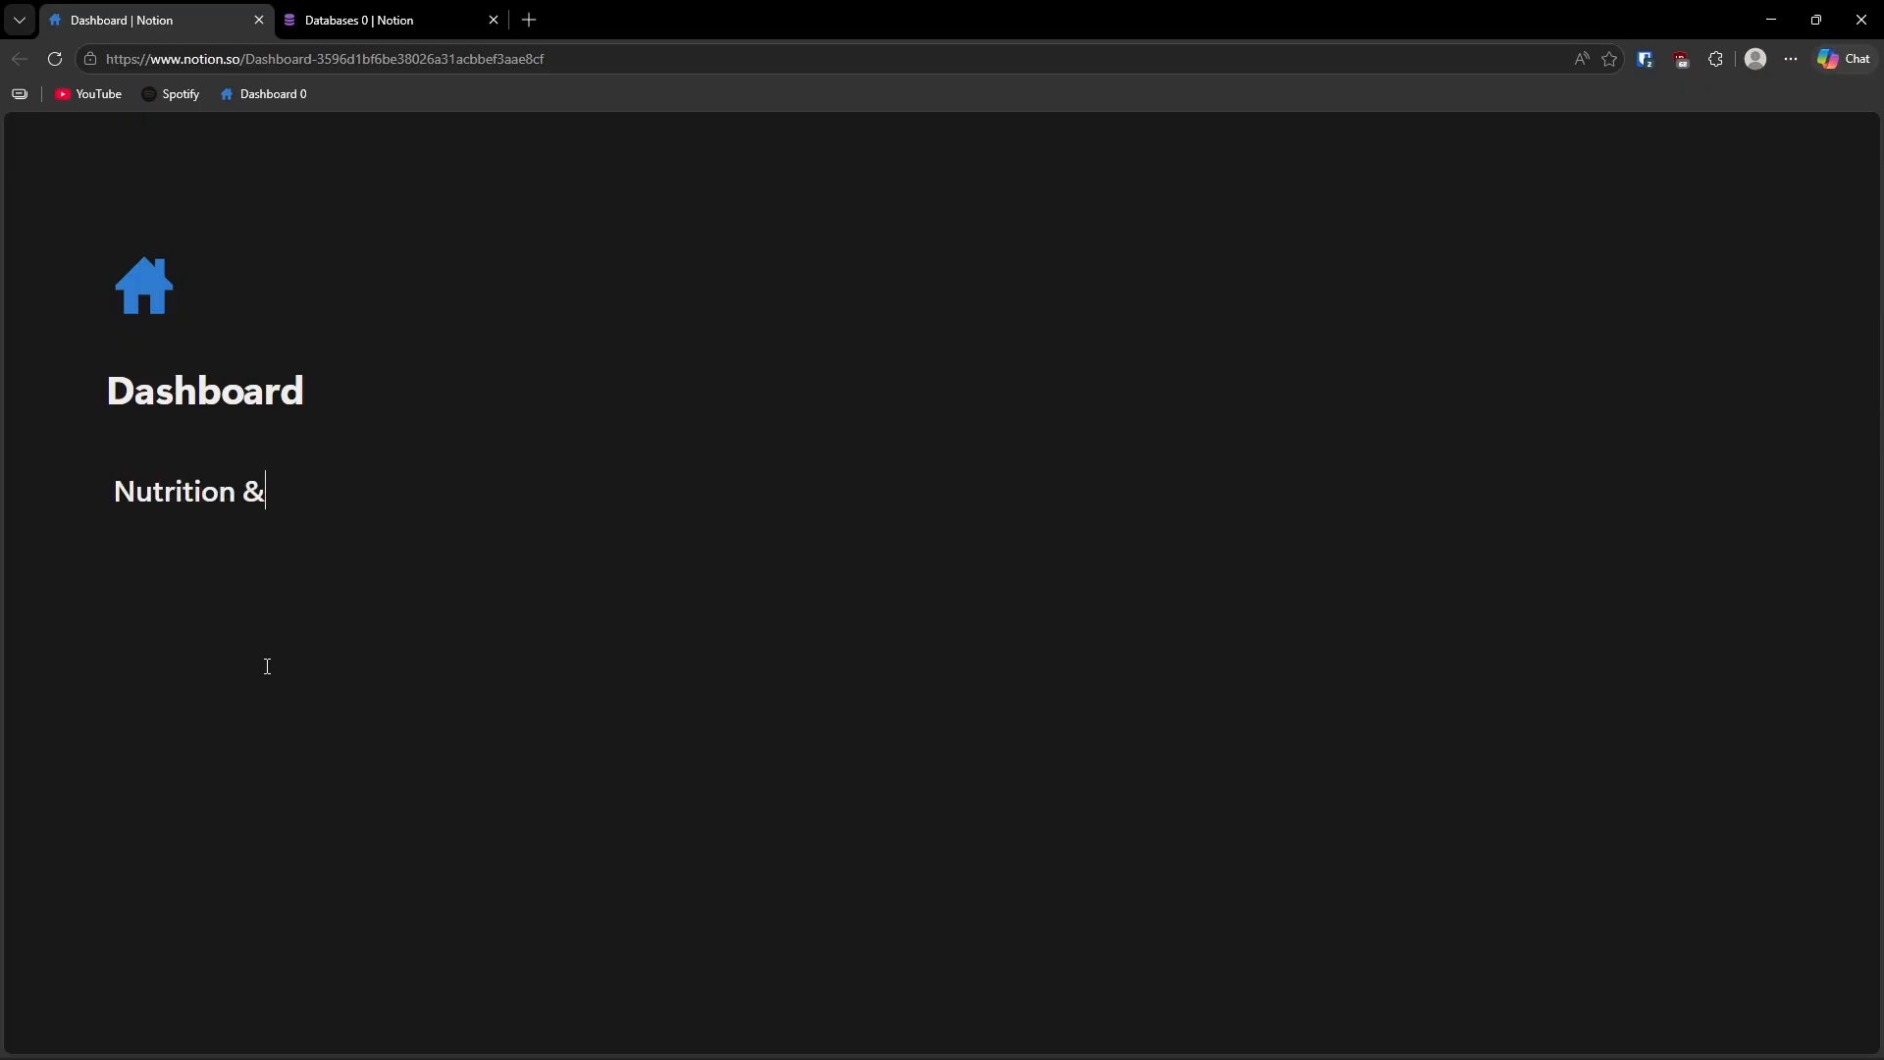
{"action": "key", "text": "BackSpace"}
{"action": "key", "text": "BackSpace"}
{"action": "key", "text": "BackSpace"}
{"action": "type", "text": "Wellness"}
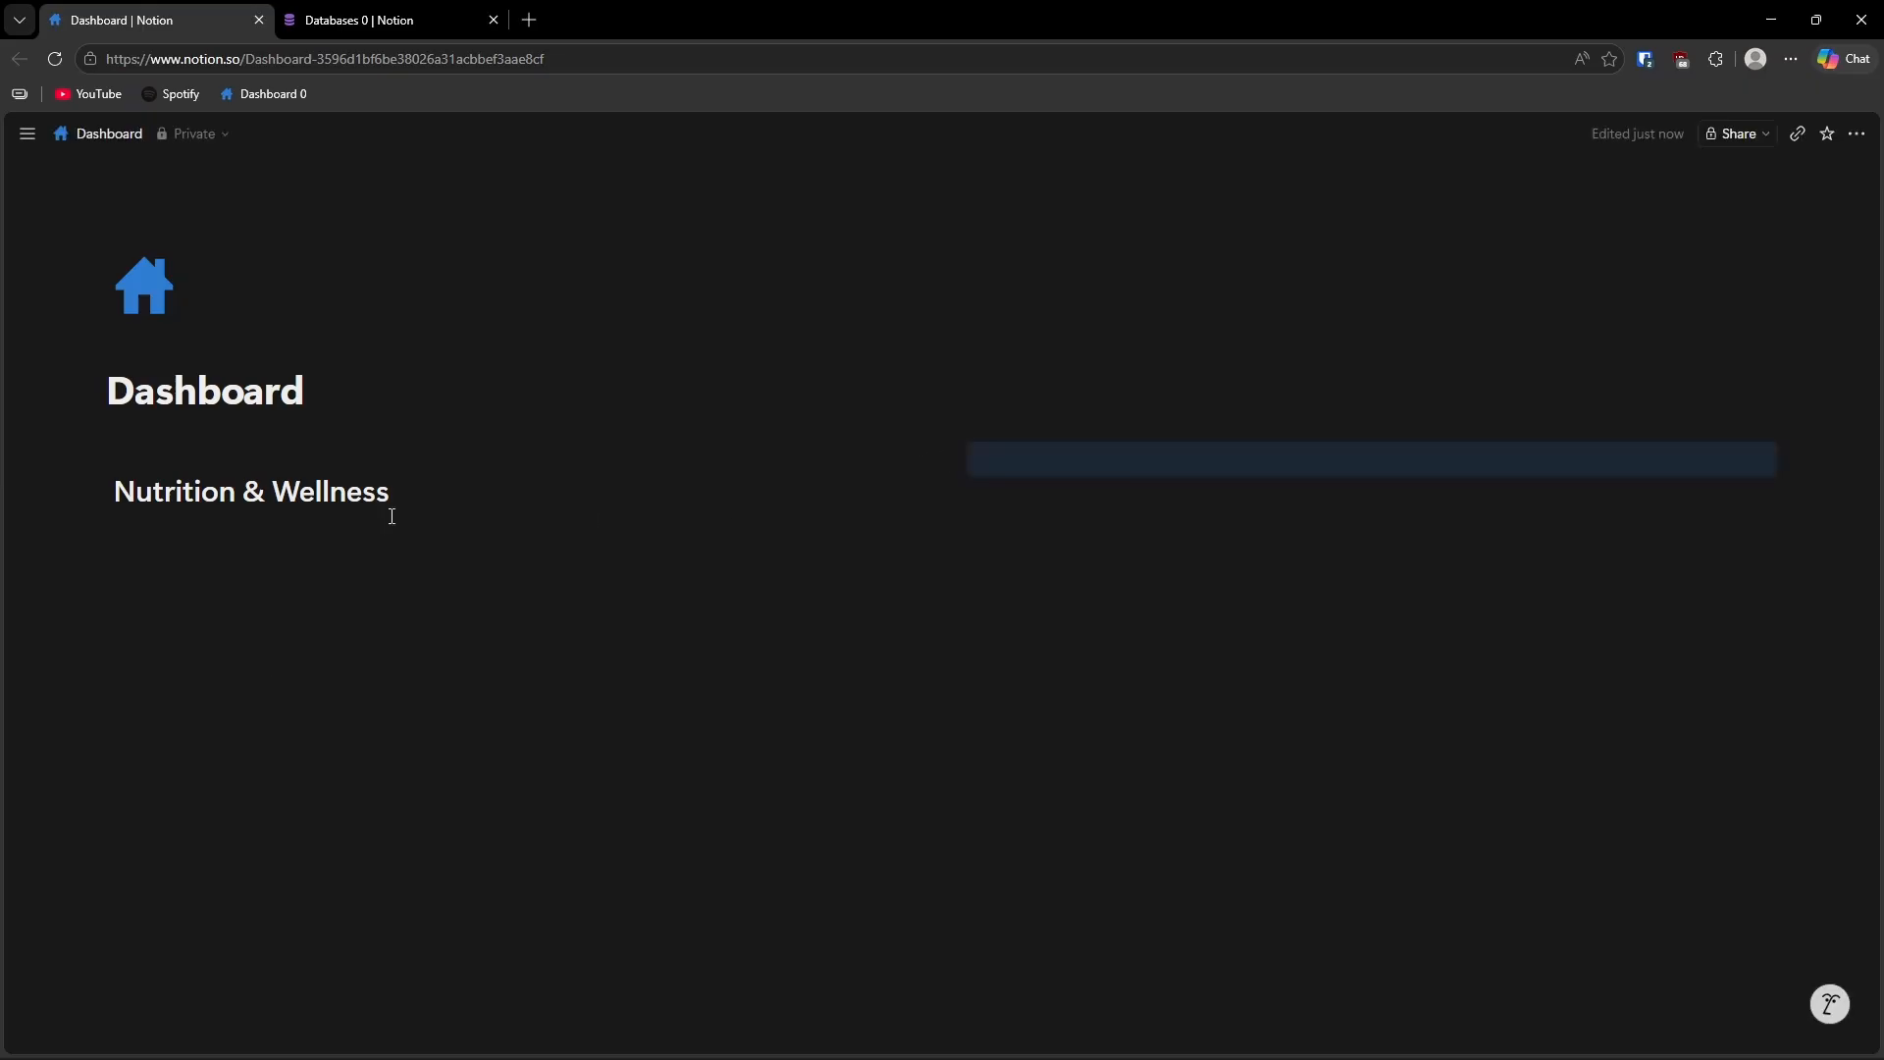
Add the Heading 1 text "Productivity" in the second column.
{"action": "left_click", "coordinate": [1056, 452]}
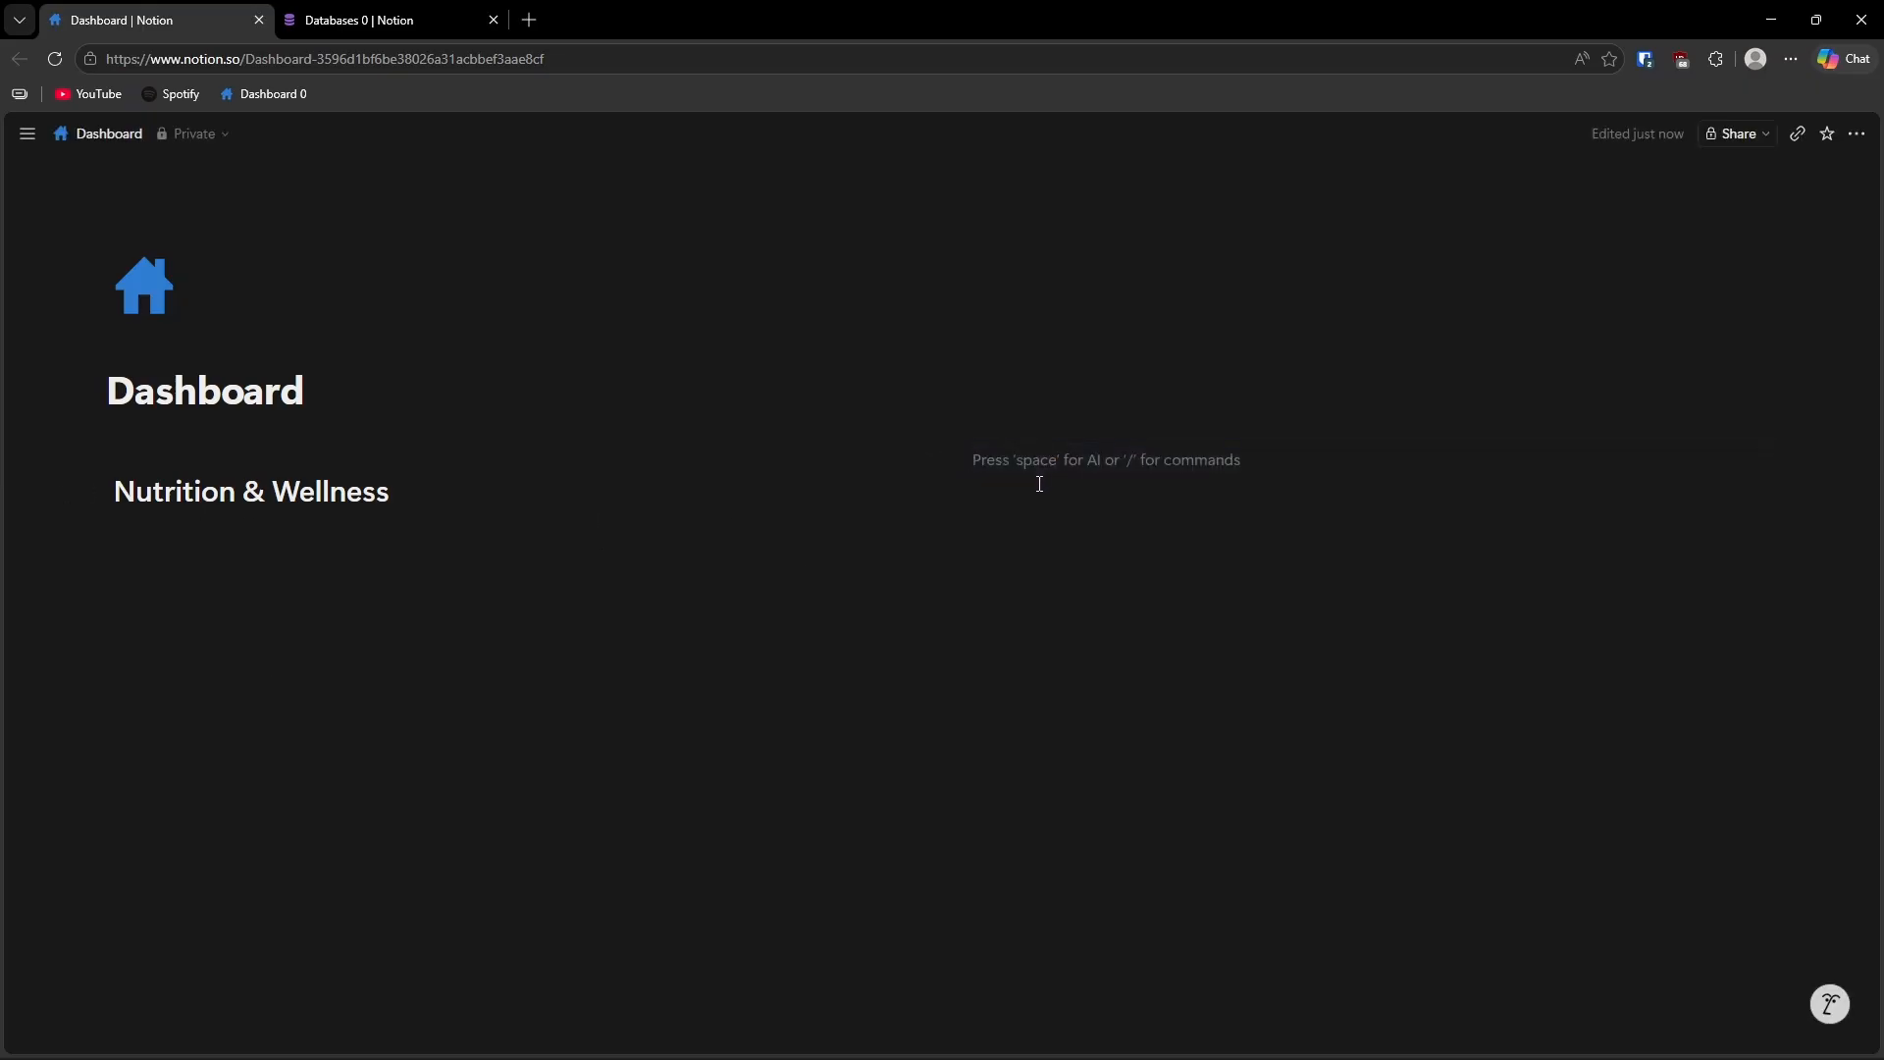
{"action": "type", "text": "#"}
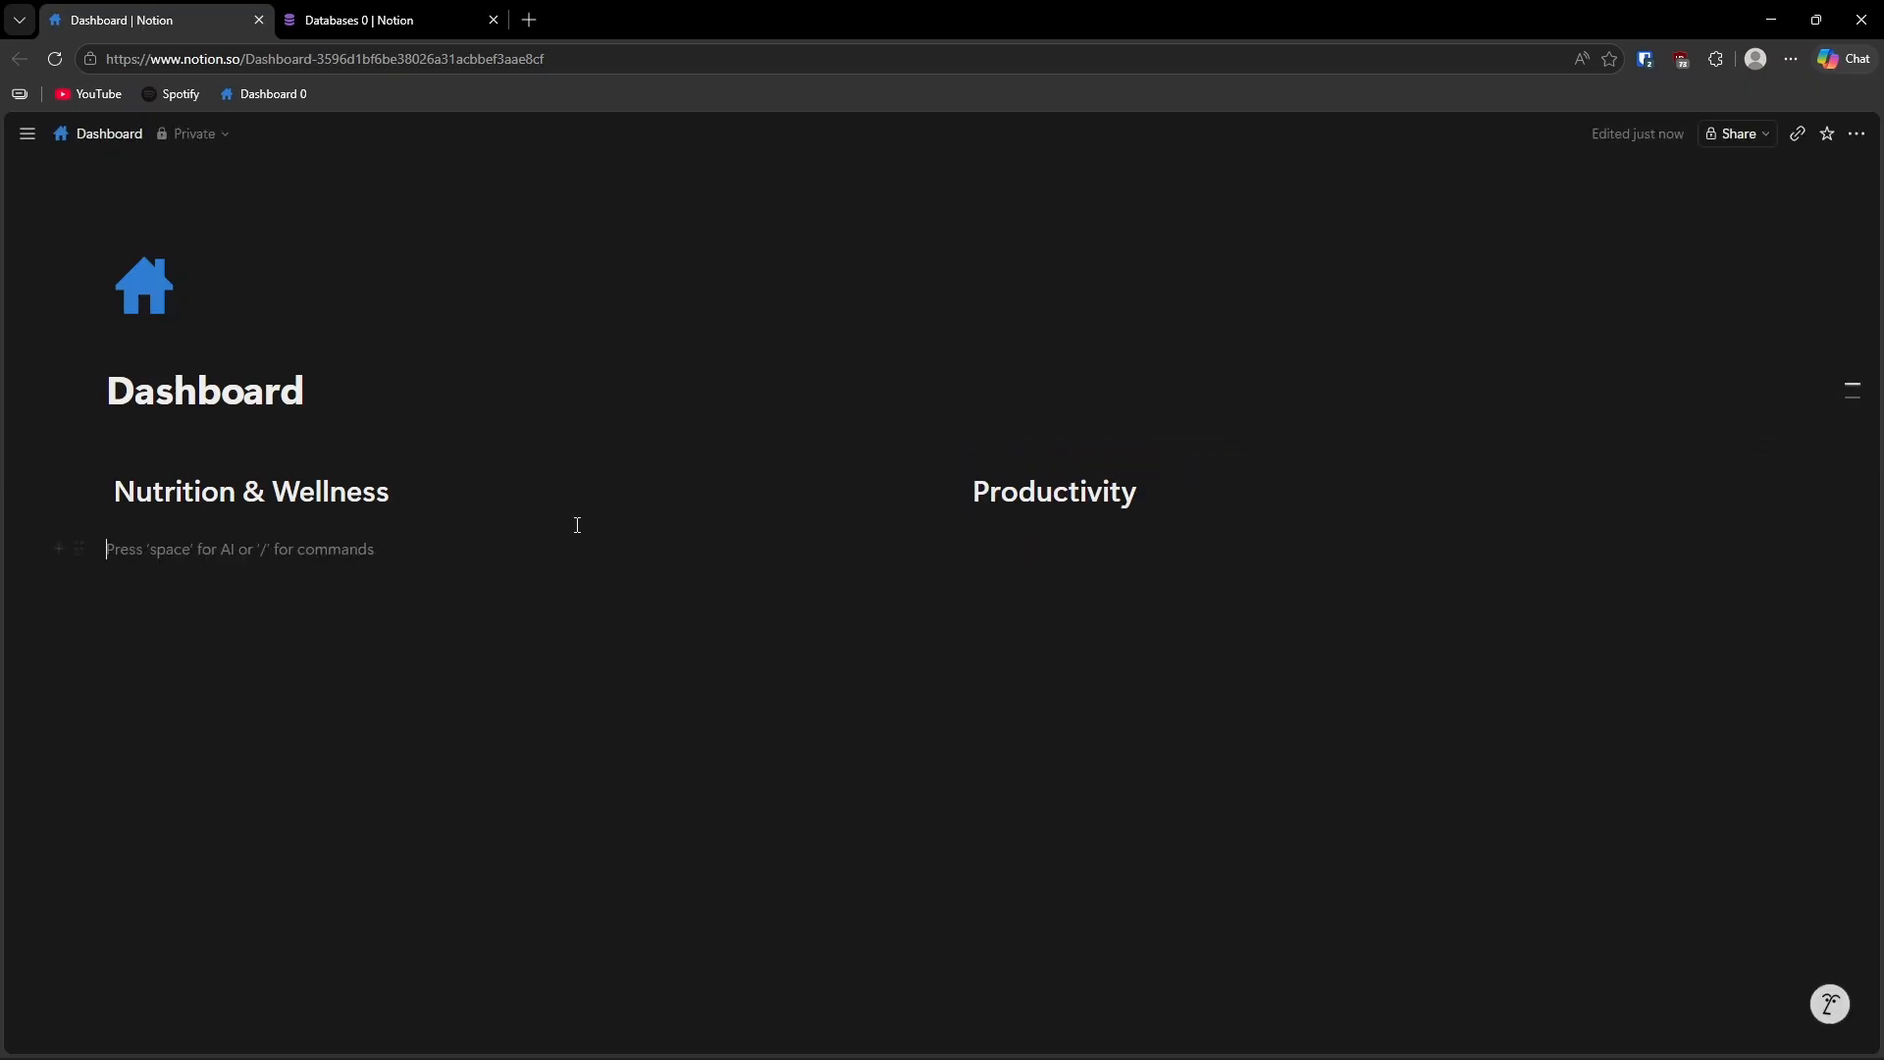
Insert a divider below the Nutrition & Wellness and Productivity columns.
{"action": "left_click", "coordinate": [577, 528]}
{"action": "left_click", "coordinate": [1047, 531]}
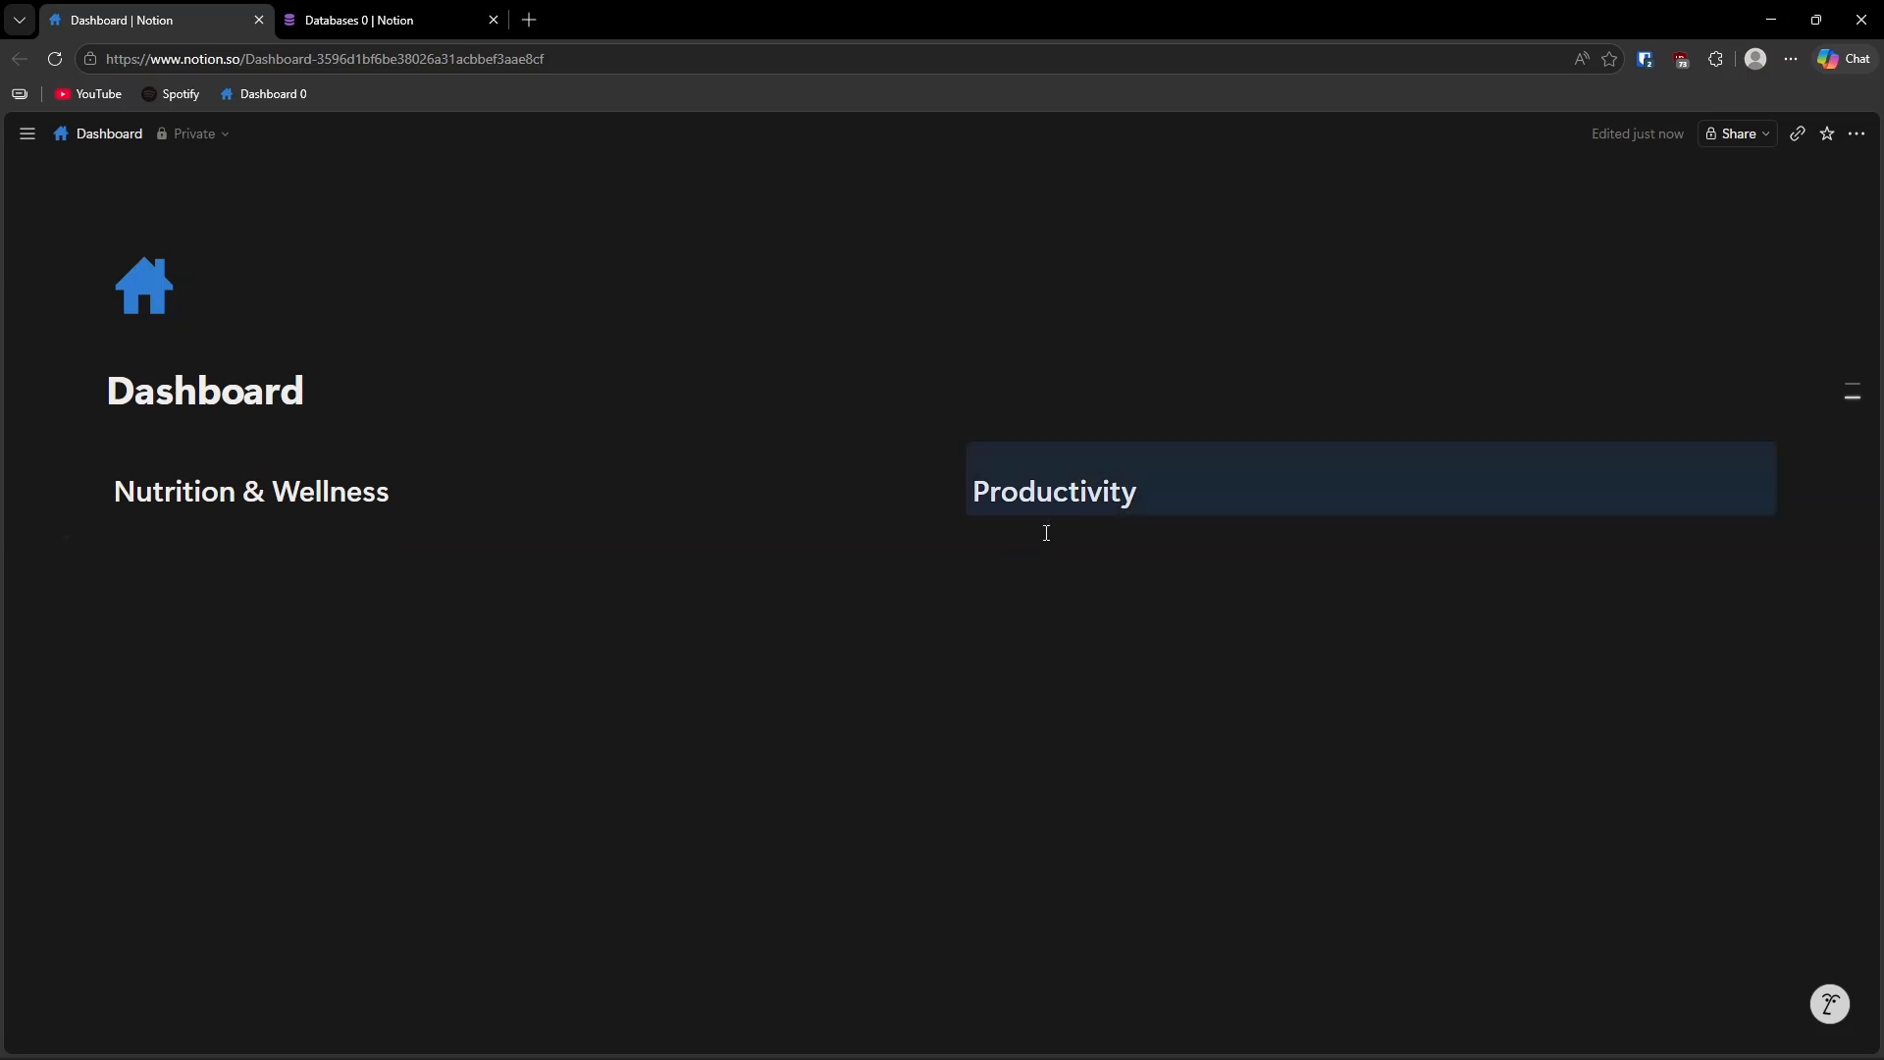
{"action": "left_click", "coordinate": [1044, 535]}
{"action": "left_click", "coordinate": [465, 551]}
{"action": "left_click", "coordinate": [744, 759]}
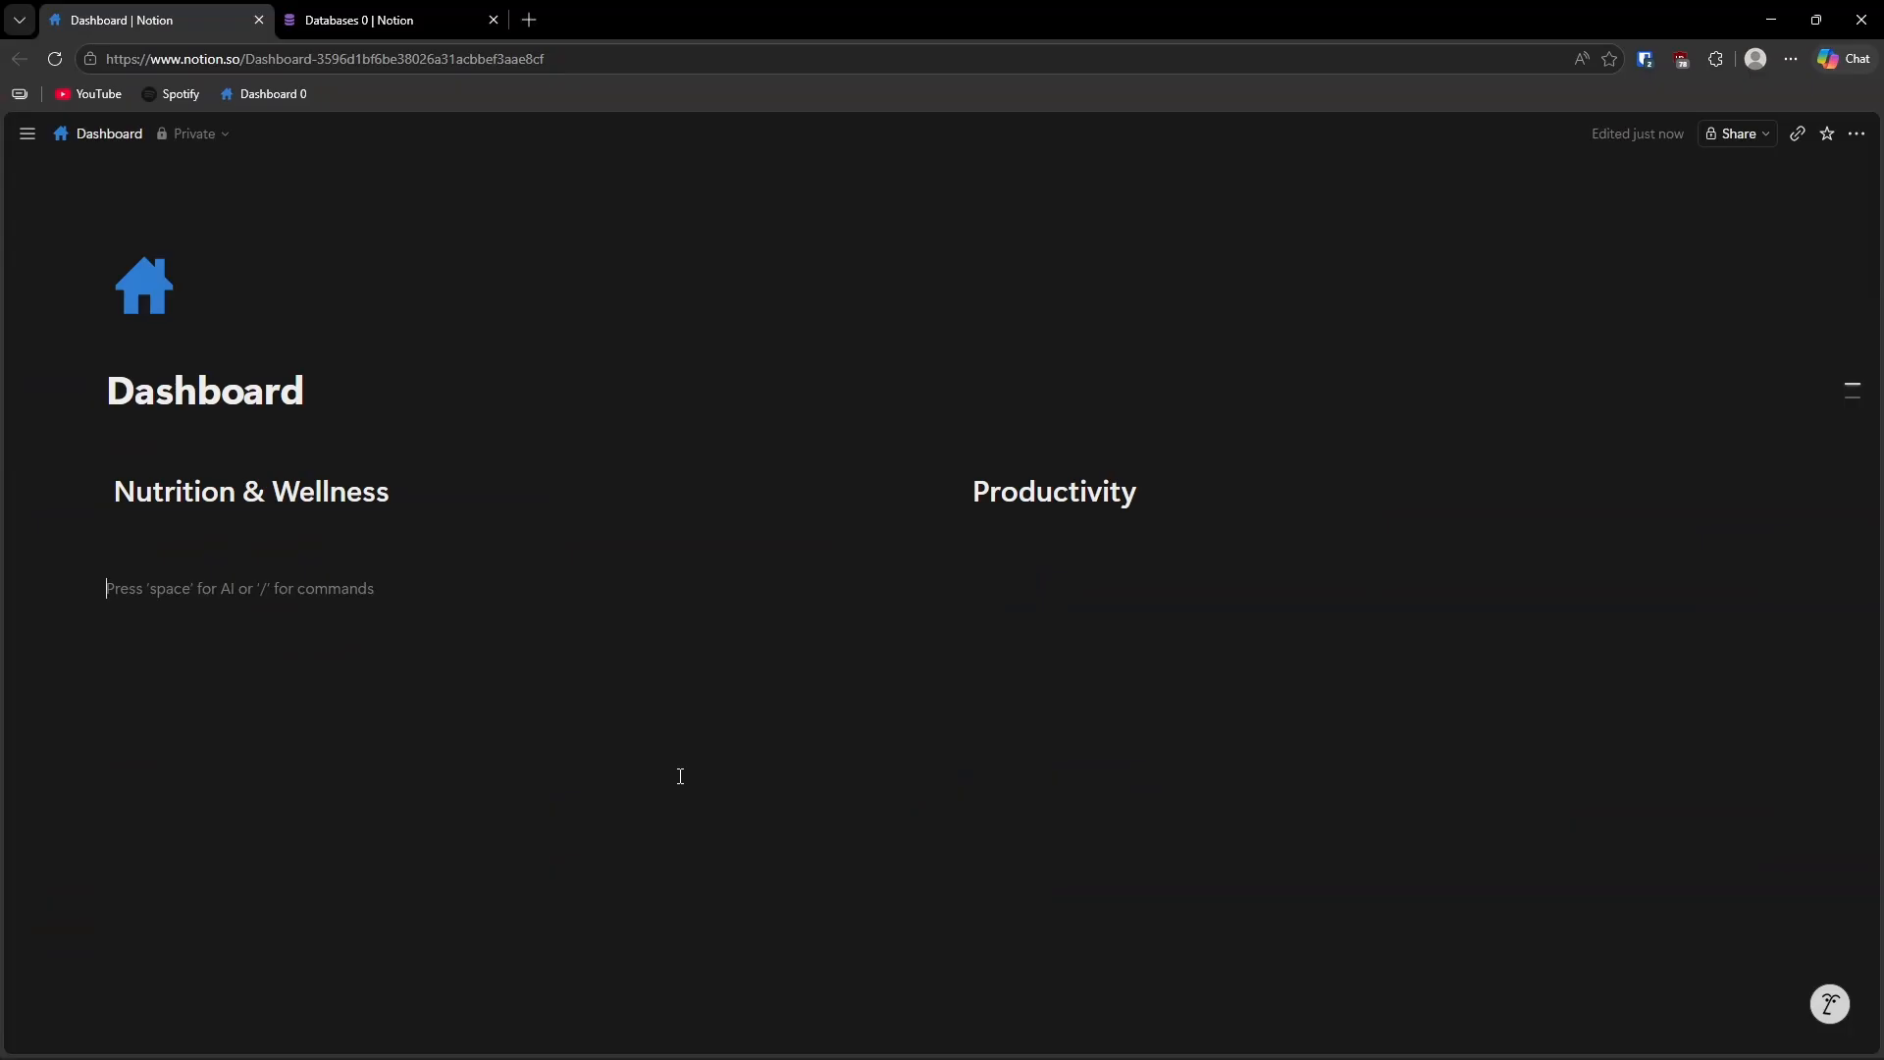
{"action": "left_click", "coordinate": [460, 686]}
{"action": "type", "text": "---"}
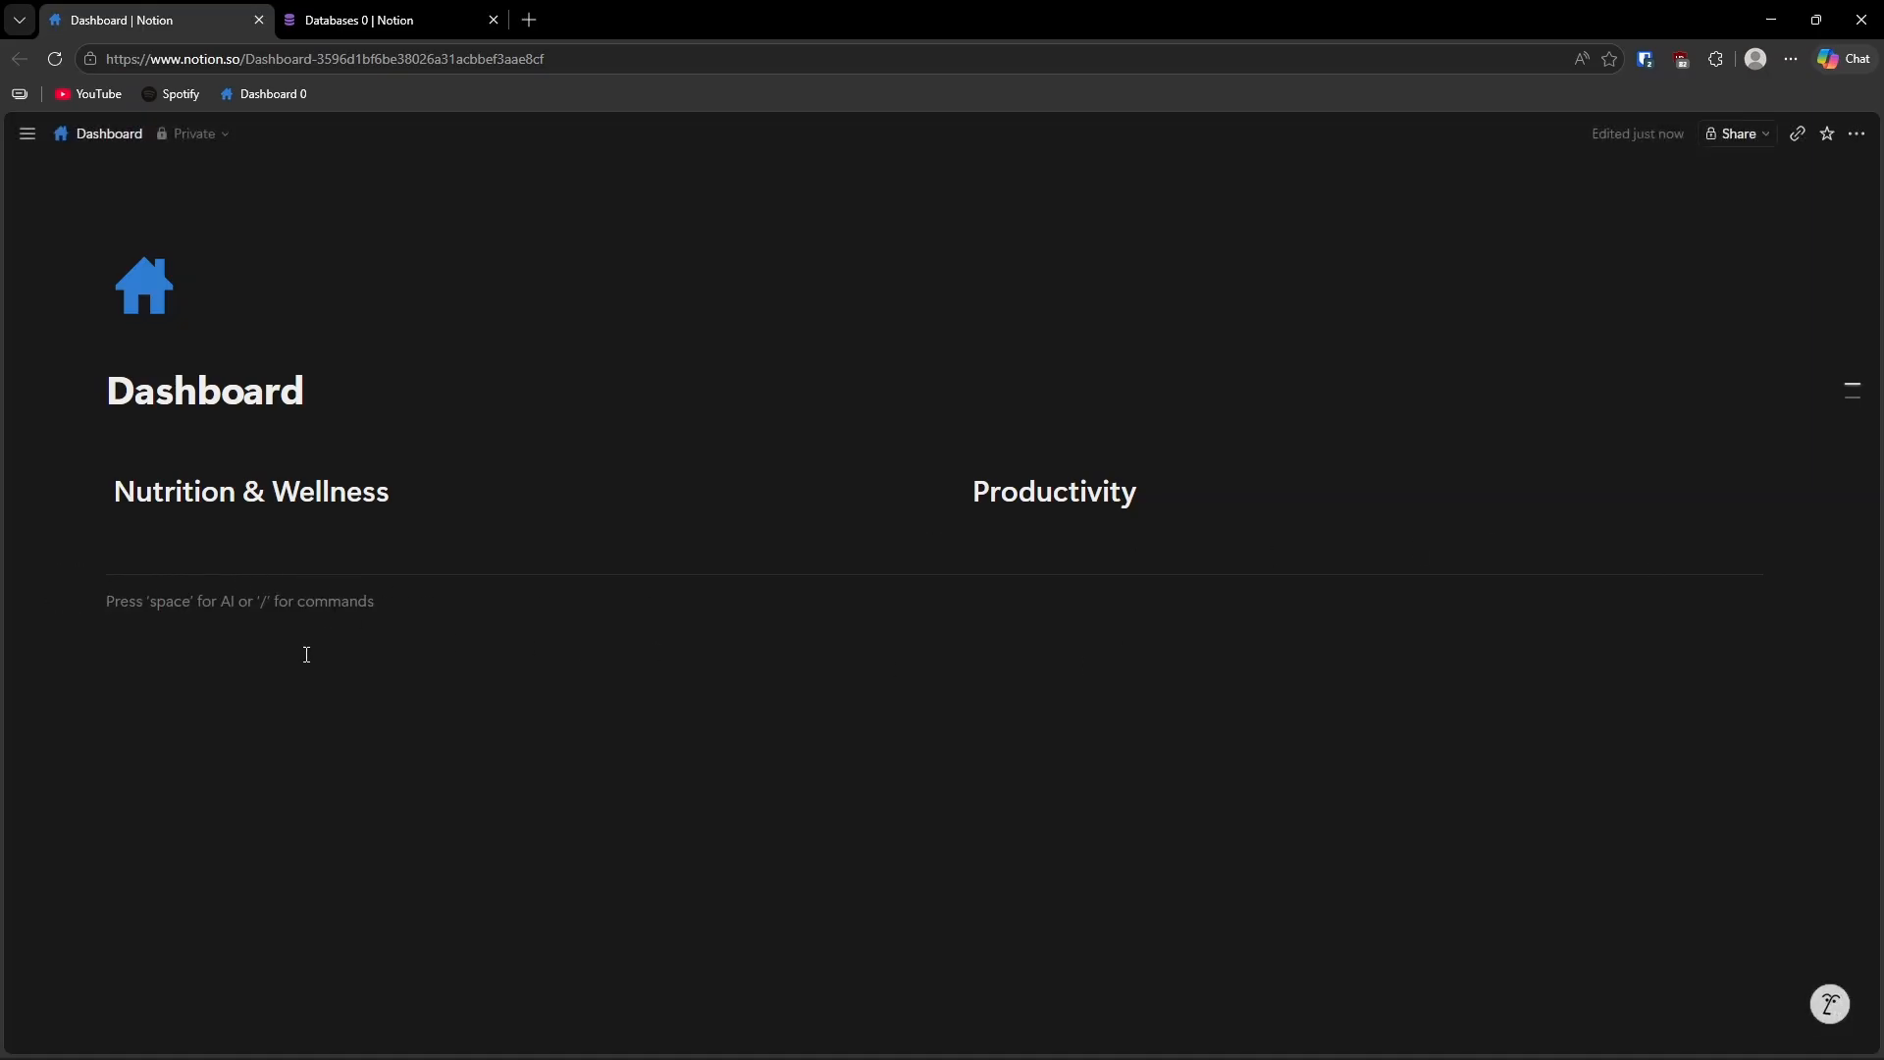
Insert another 2 columns block below the divider and add the Heading 1 text "History & Culture" in its first column.
{"action": "type", "text": "/2 c"}
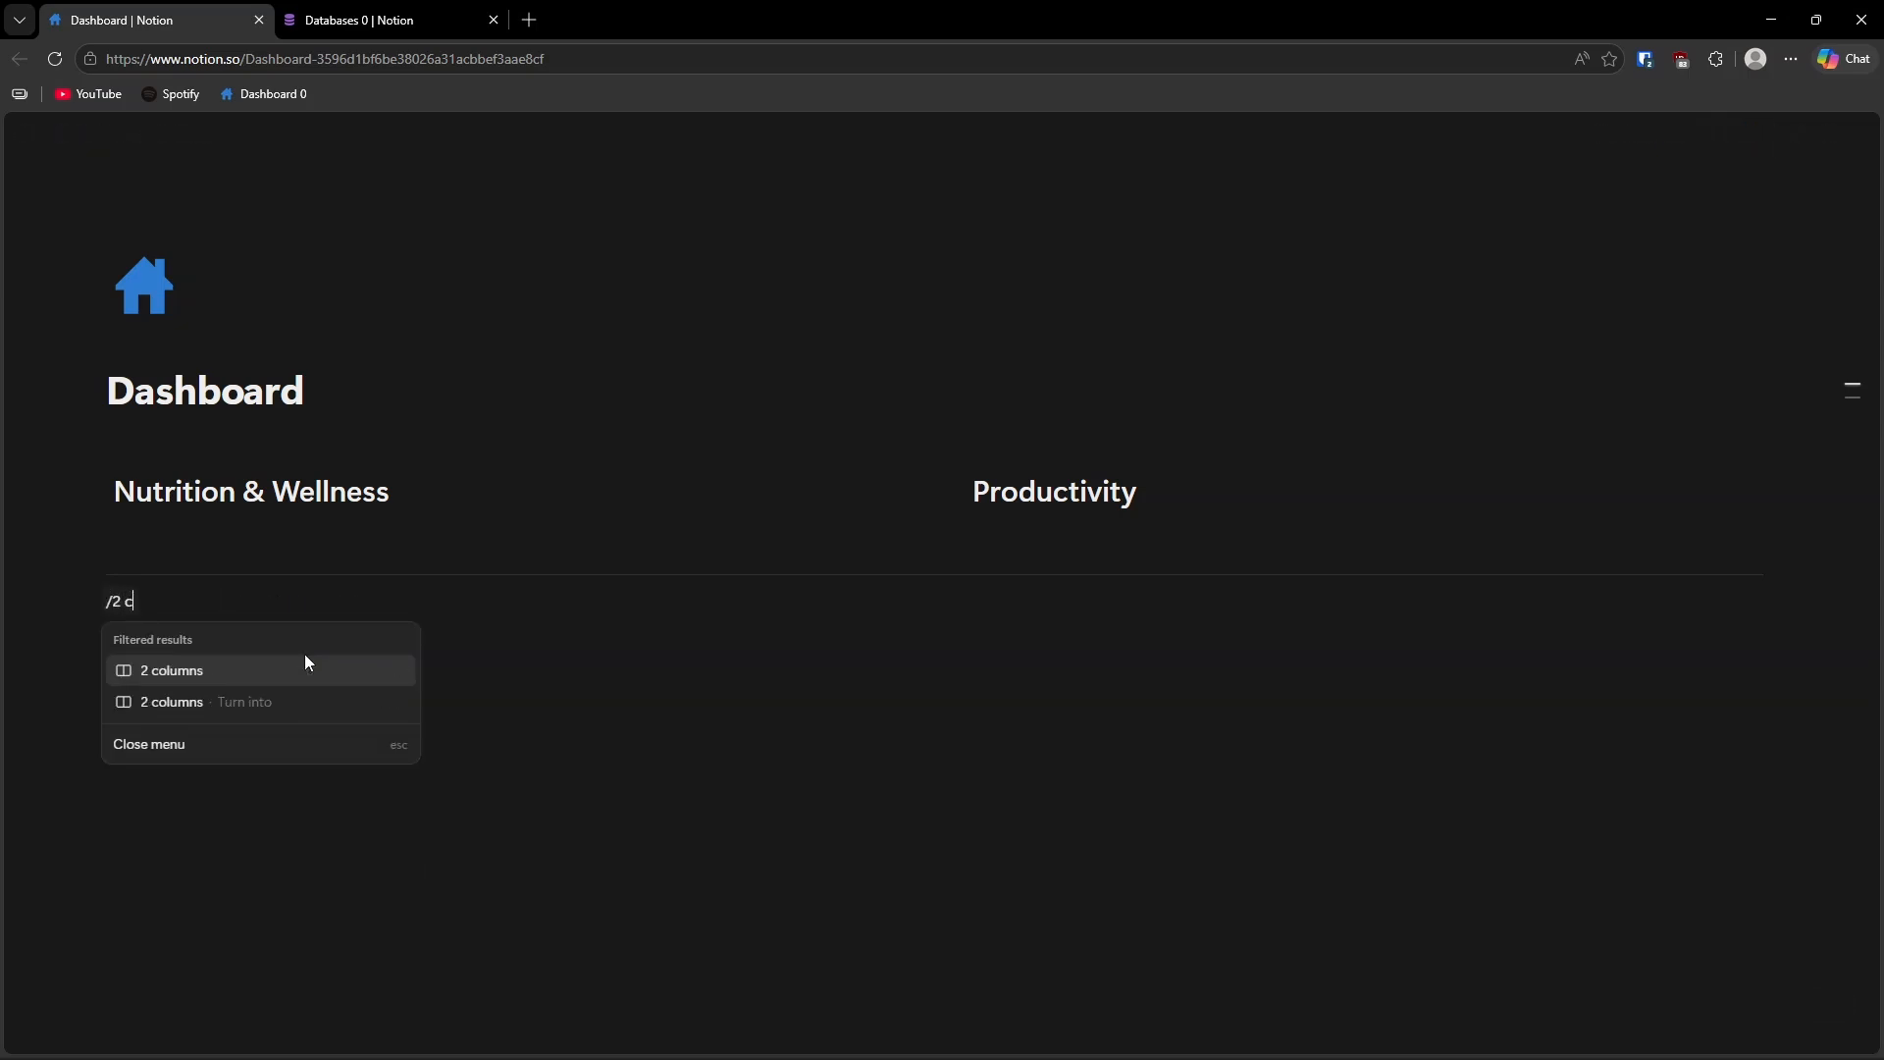
{"action": "left_click", "coordinate": [306, 667]}
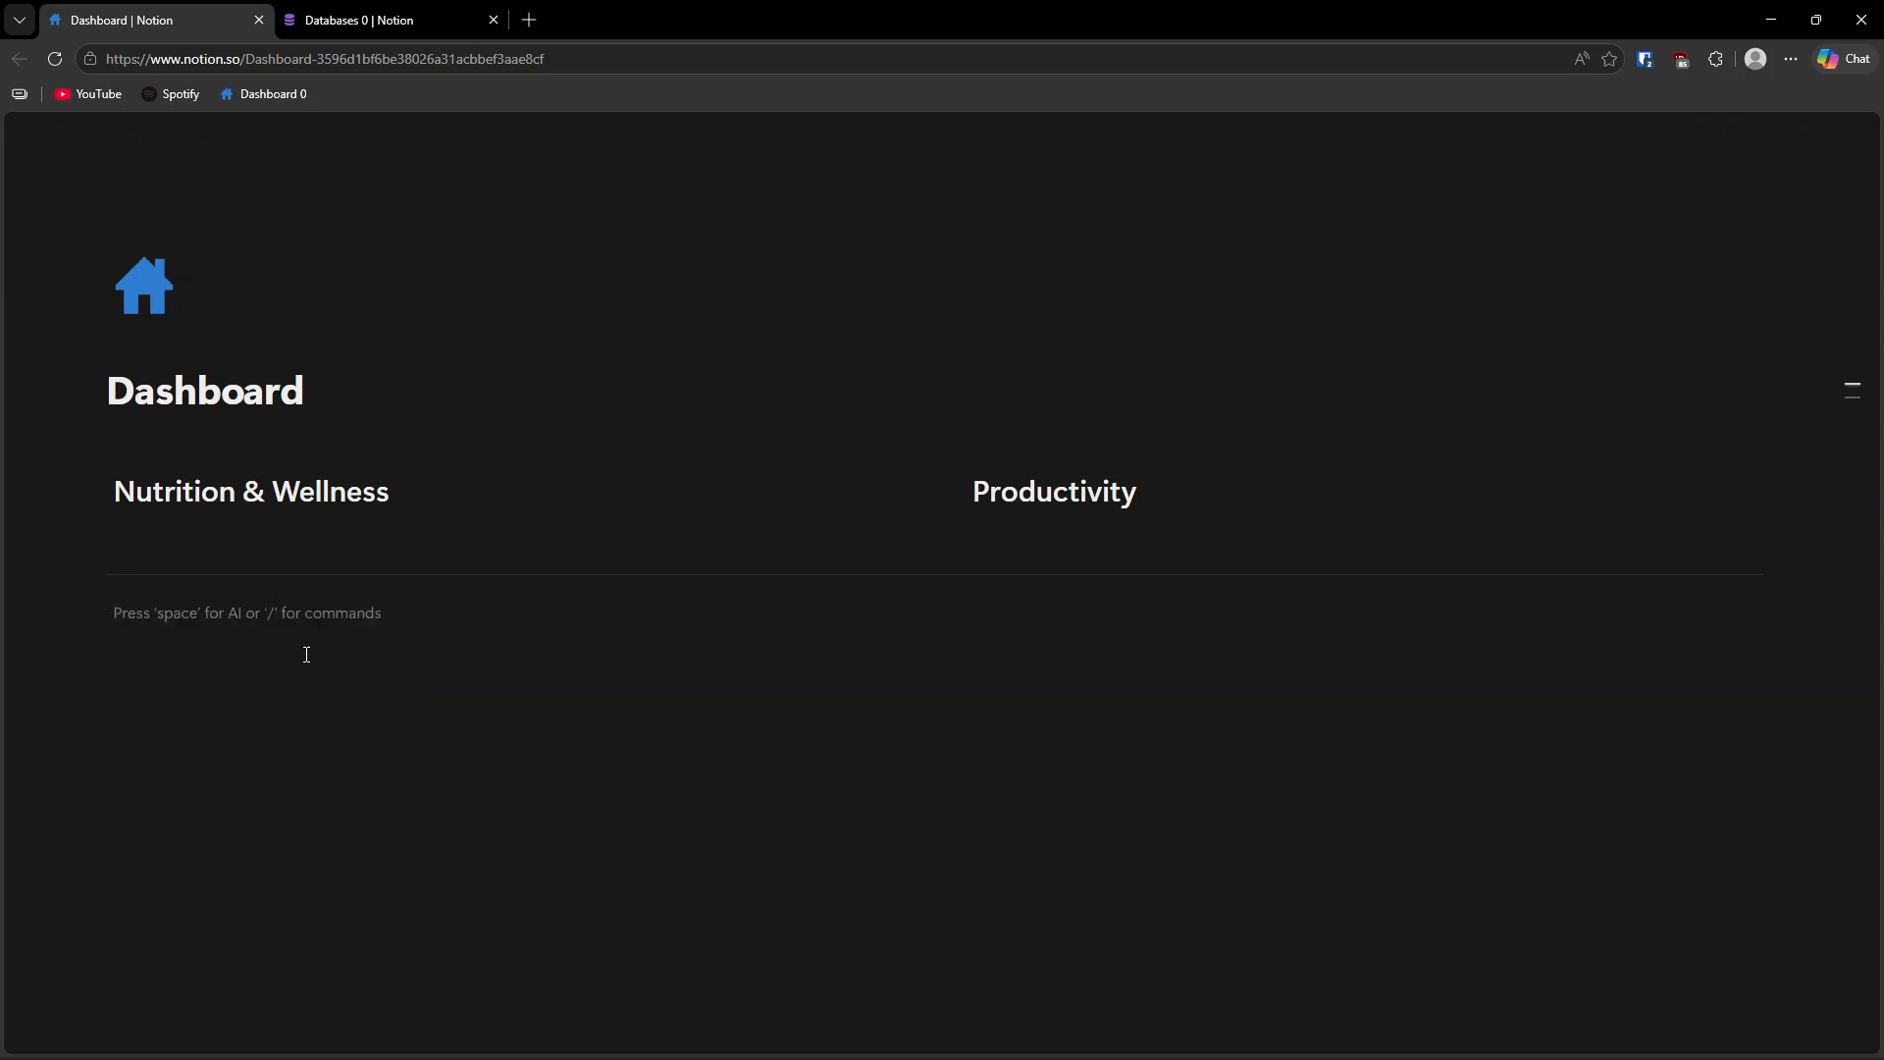
{"action": "type", "text": "#"}
{"action": "type", "text": " History & Culture"}
Add the Heading 1 text "Christianity & Religion" in the second column beside History & Culture.
{"action": "left_click", "coordinate": [1065, 643]}
{"action": "type", "text": "# Christia"}
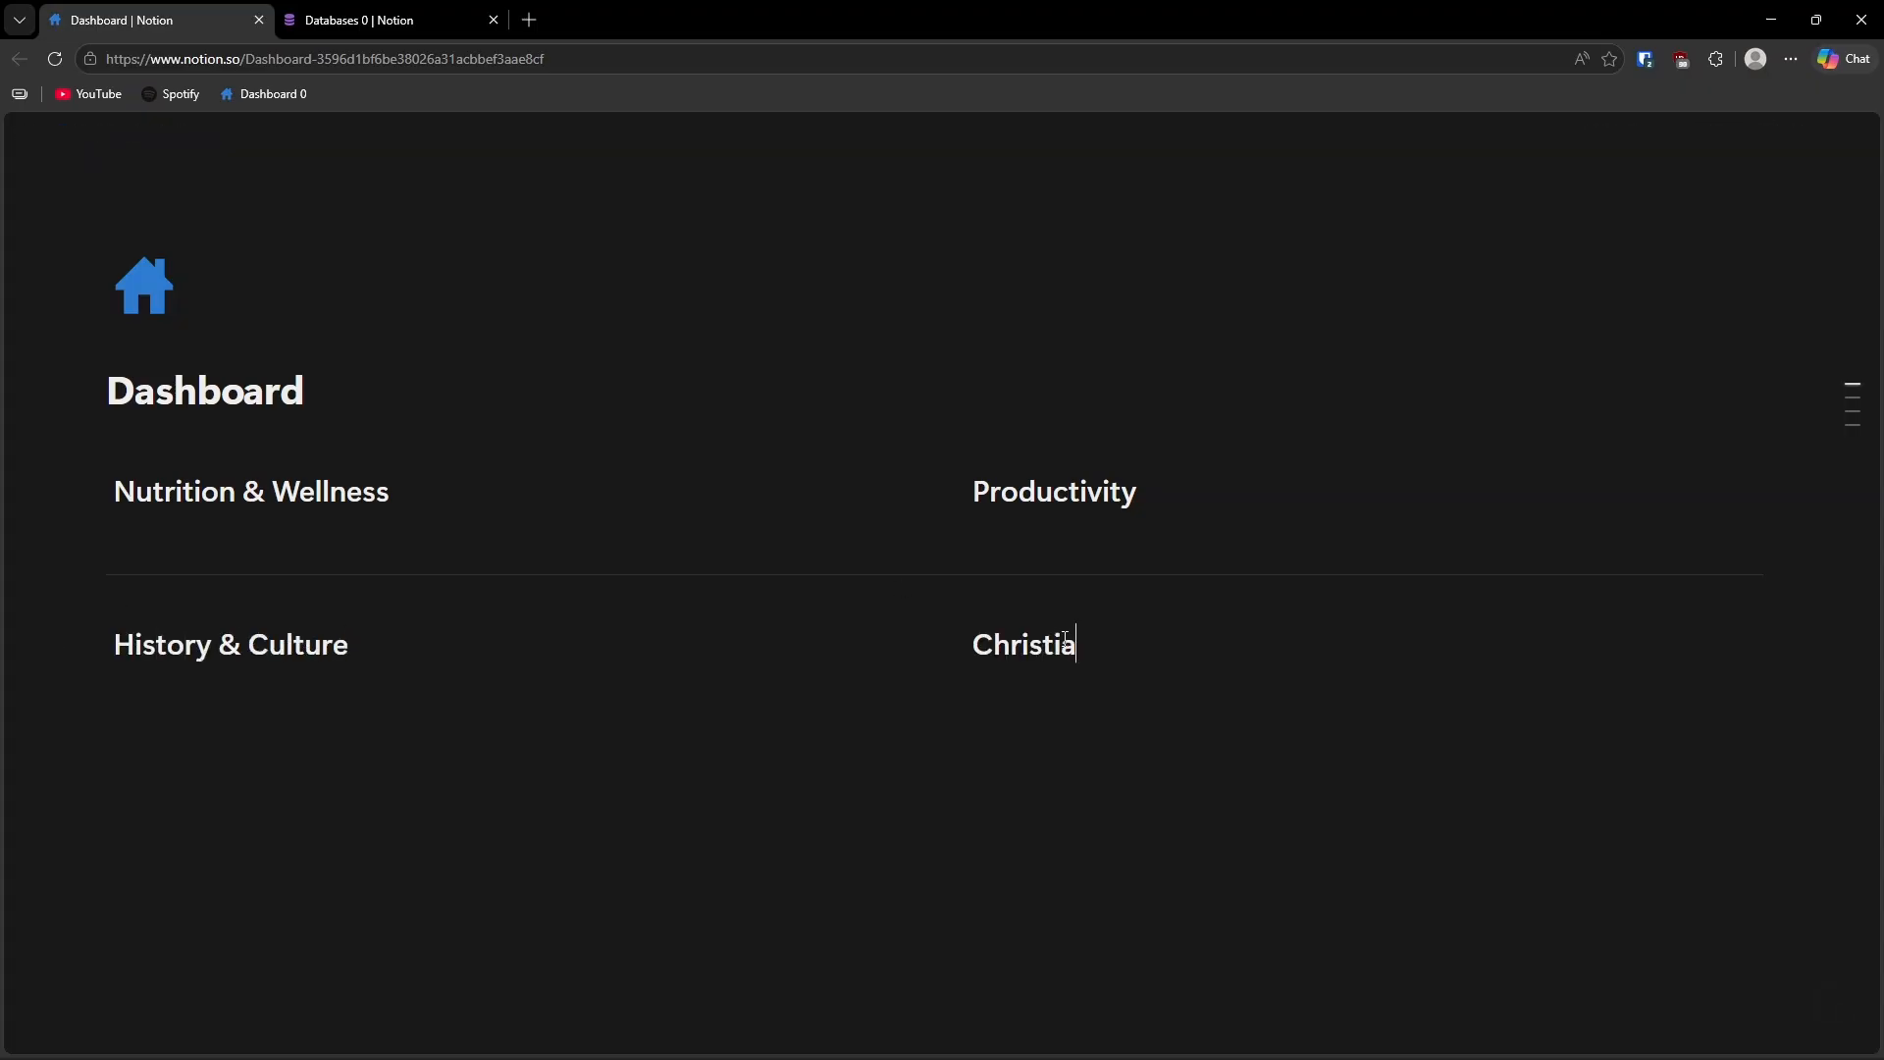
{"action": "type", "text": "nity & Religion"}
{"action": "left_click", "coordinate": [389, 817]}
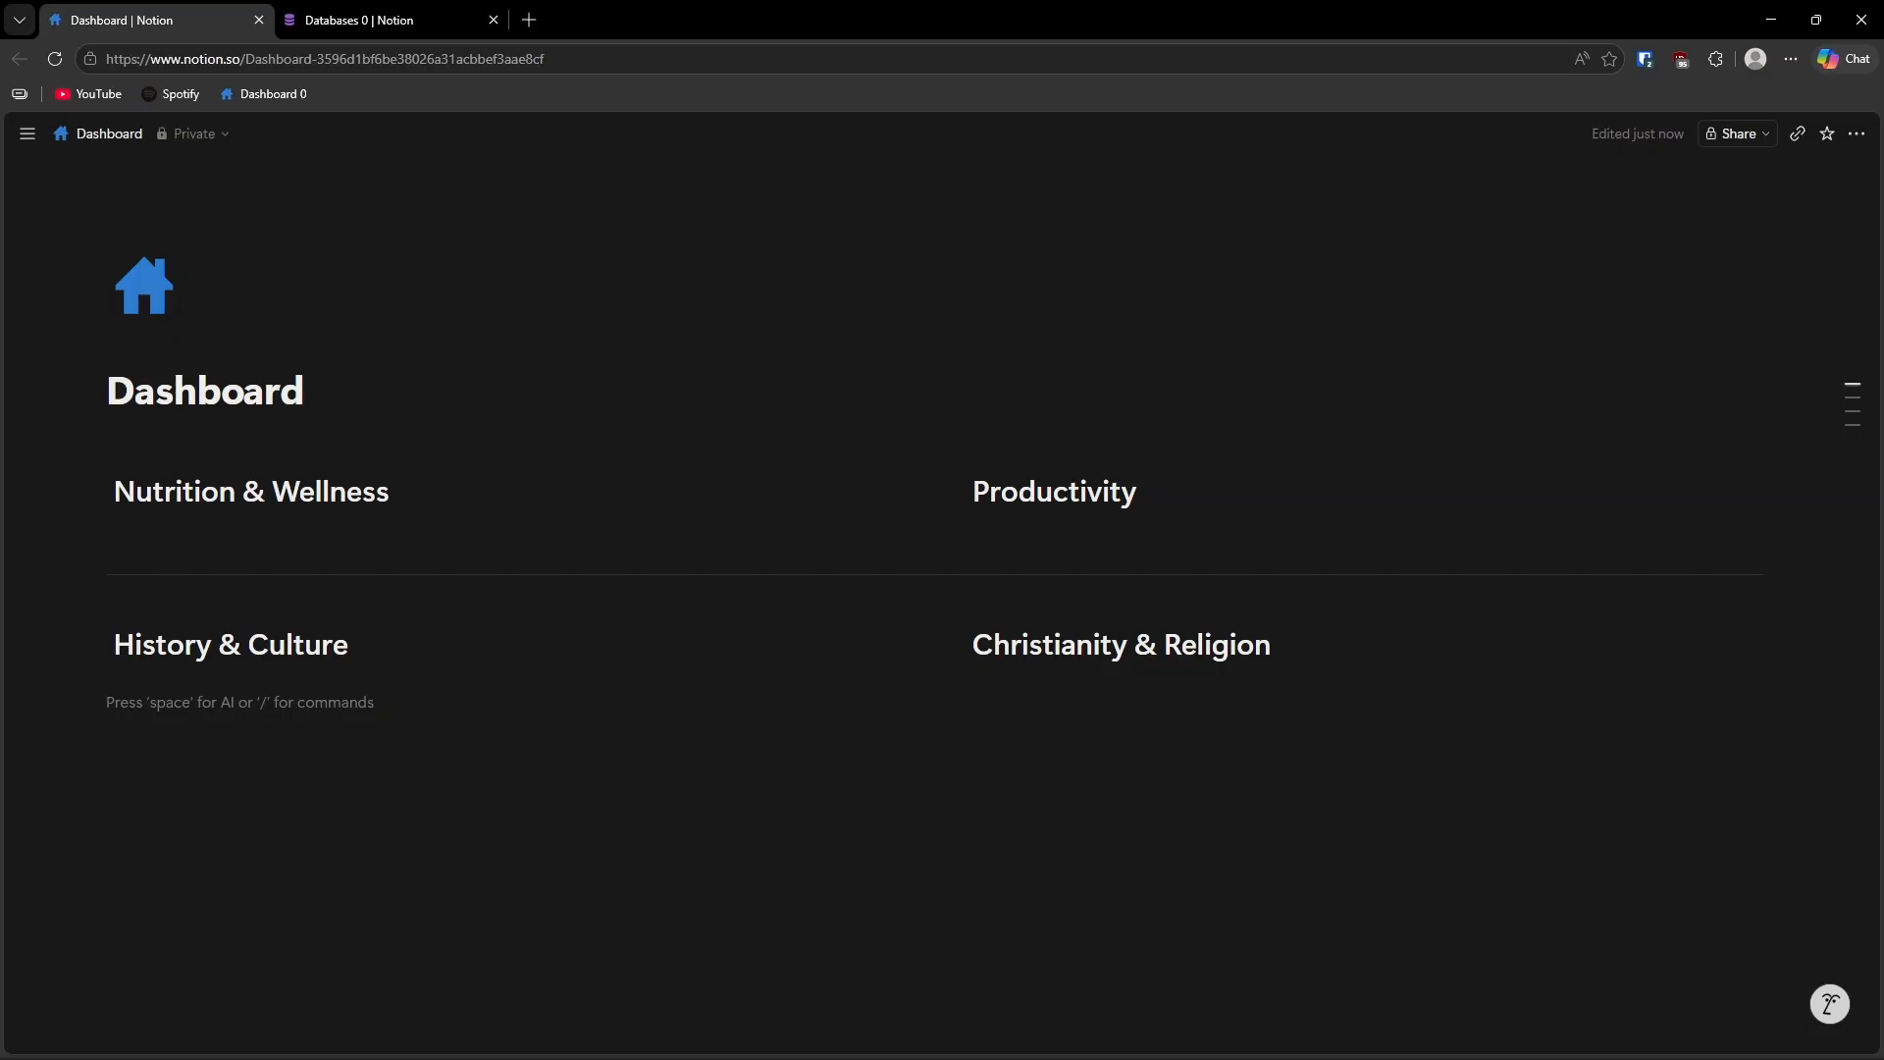
{"action": "left_click_drag", "start_coordinate": [0, 432], "coordinate": [616, 2]}
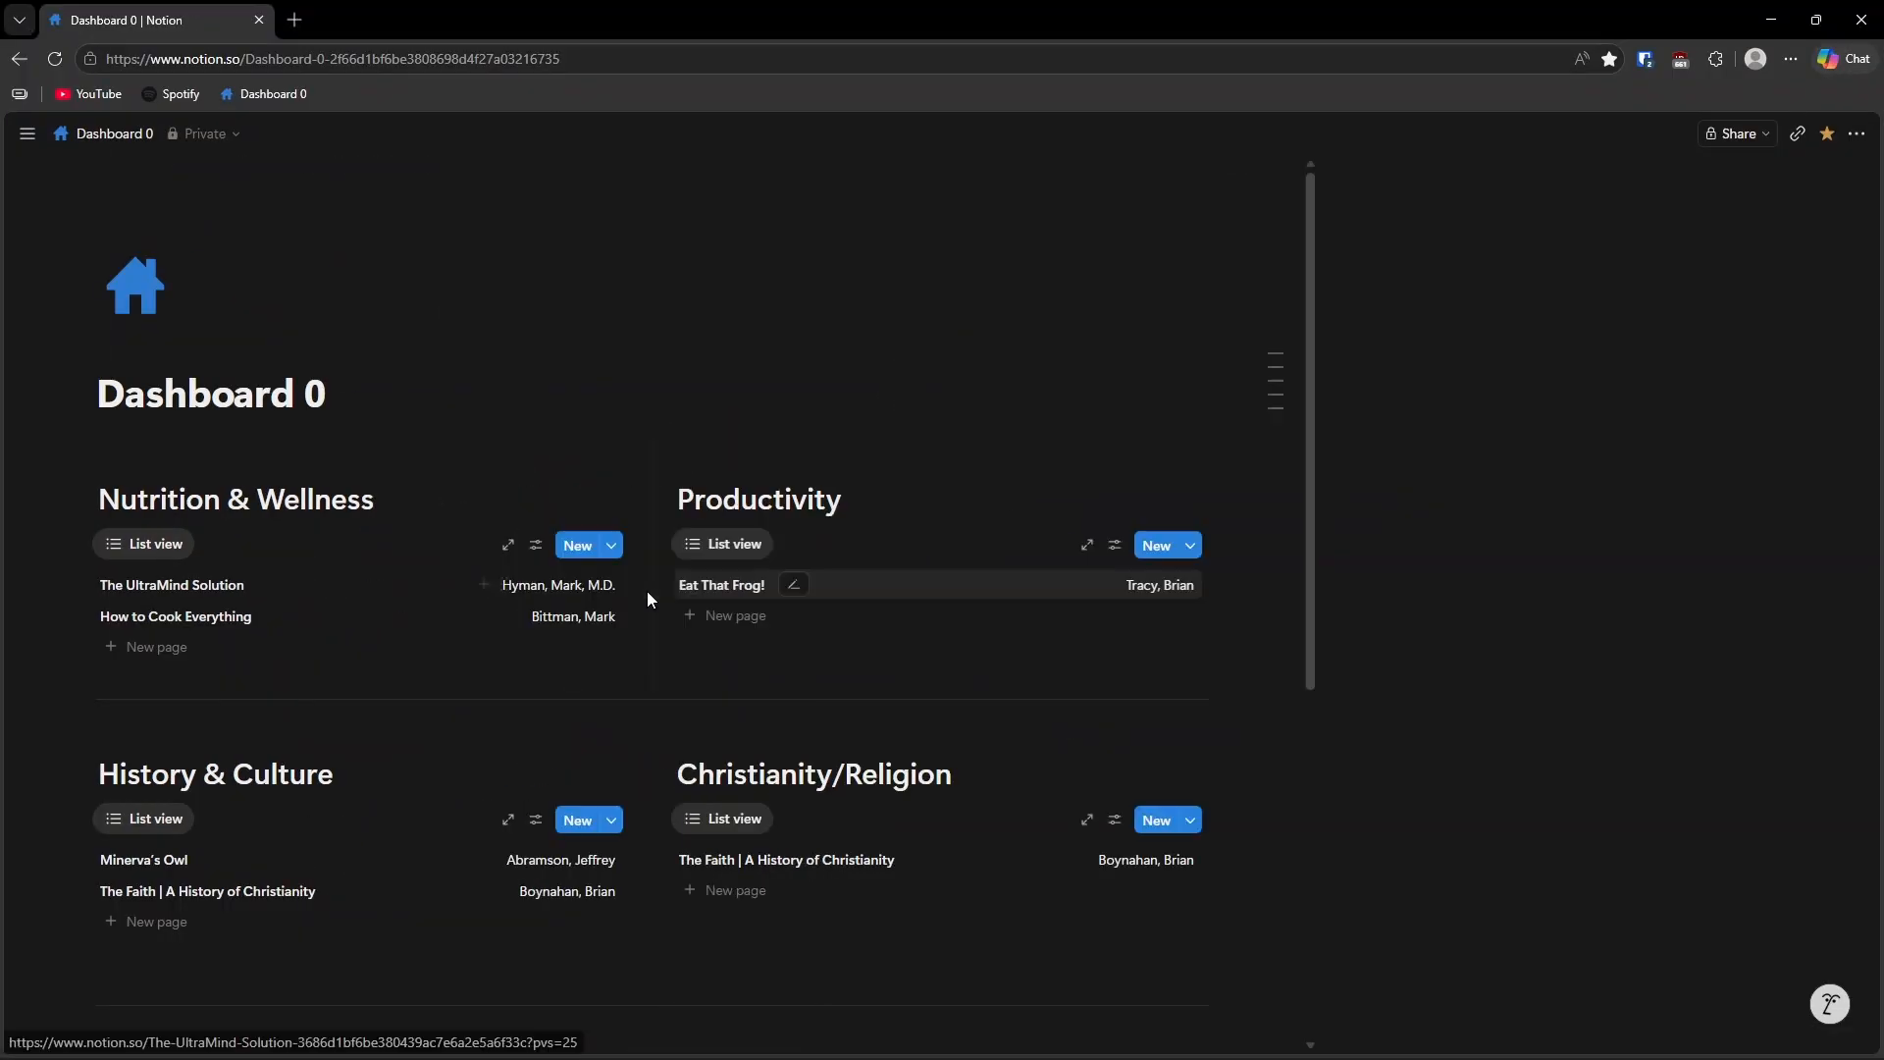
{"action": "scroll", "coordinate": [1158, 638], "scroll_direction": "down", "scroll_amount": 1}
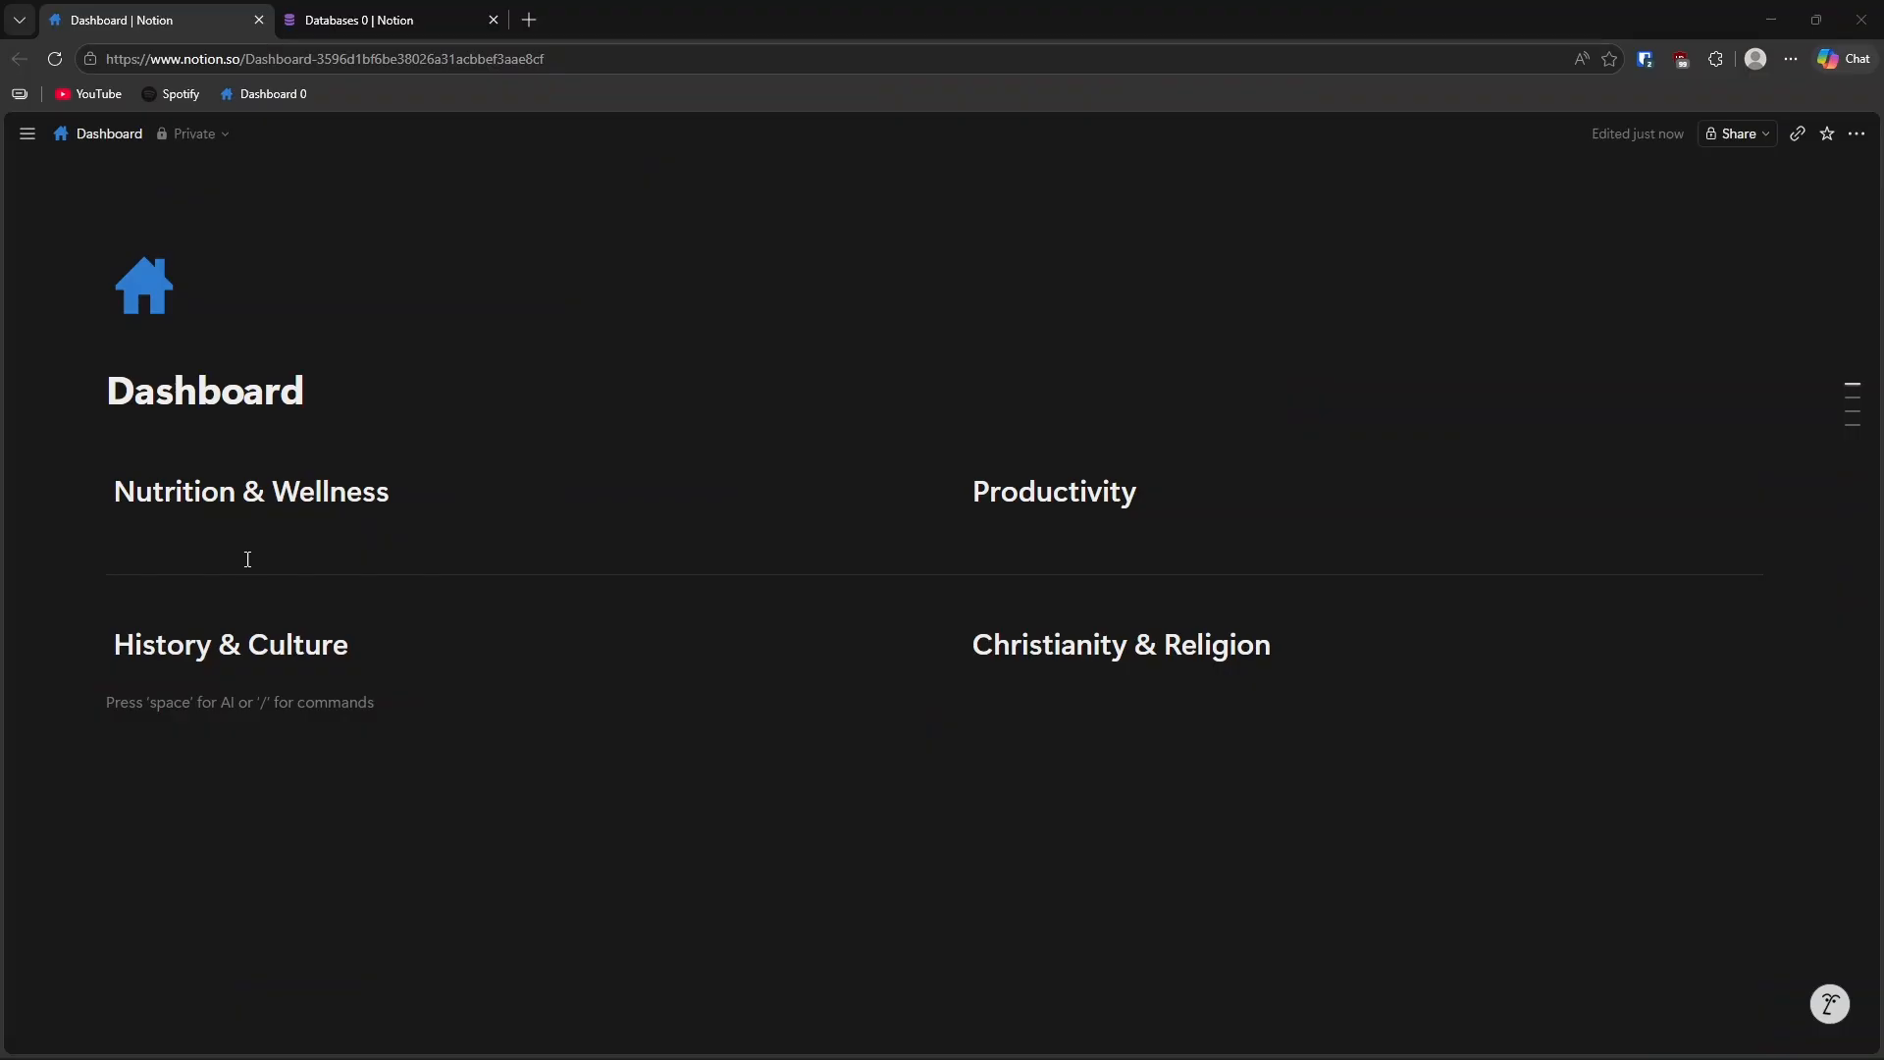
Insert a new list view under the Nutrition & Wellness heading, linked to the existing Books data source from Databases 0.
{"action": "left_click_drag", "start_coordinate": [248, 560], "coordinate": [195, 555]}
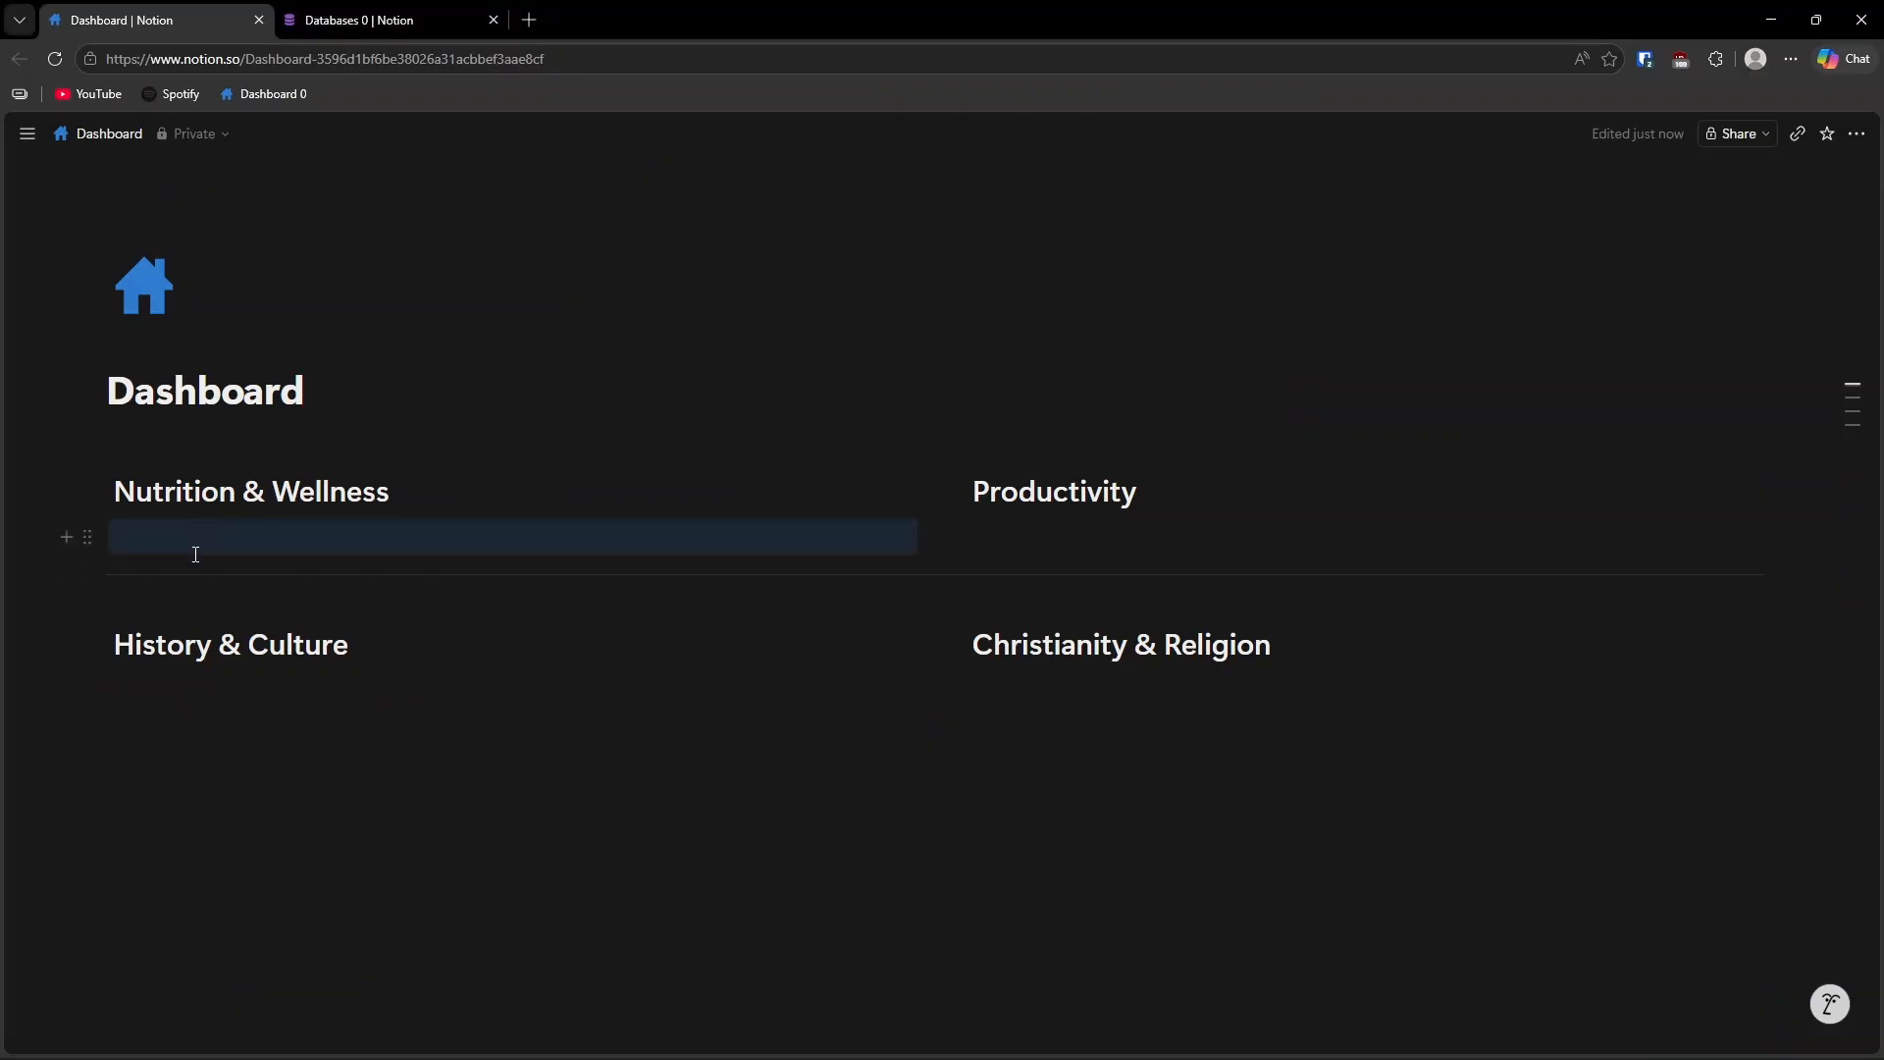
{"action": "left_click", "coordinate": [177, 532]}
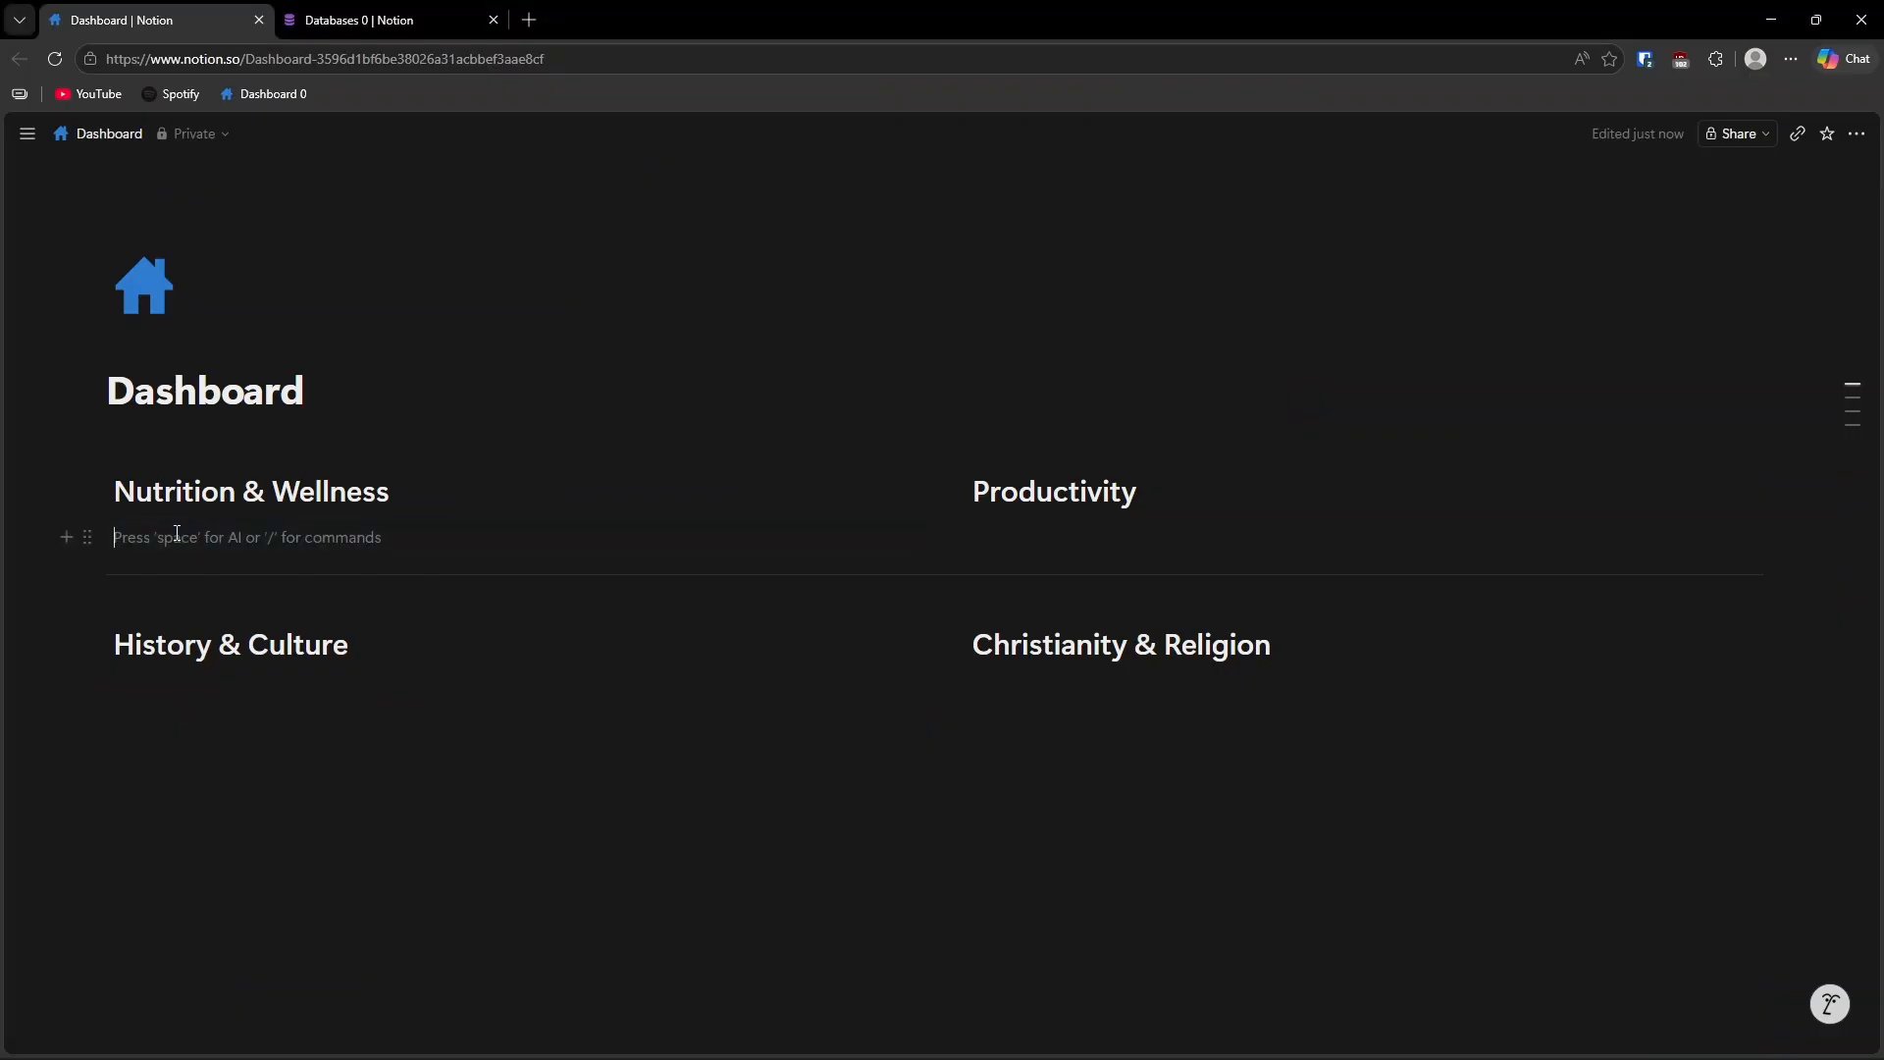
{"action": "type", "text": "/"}
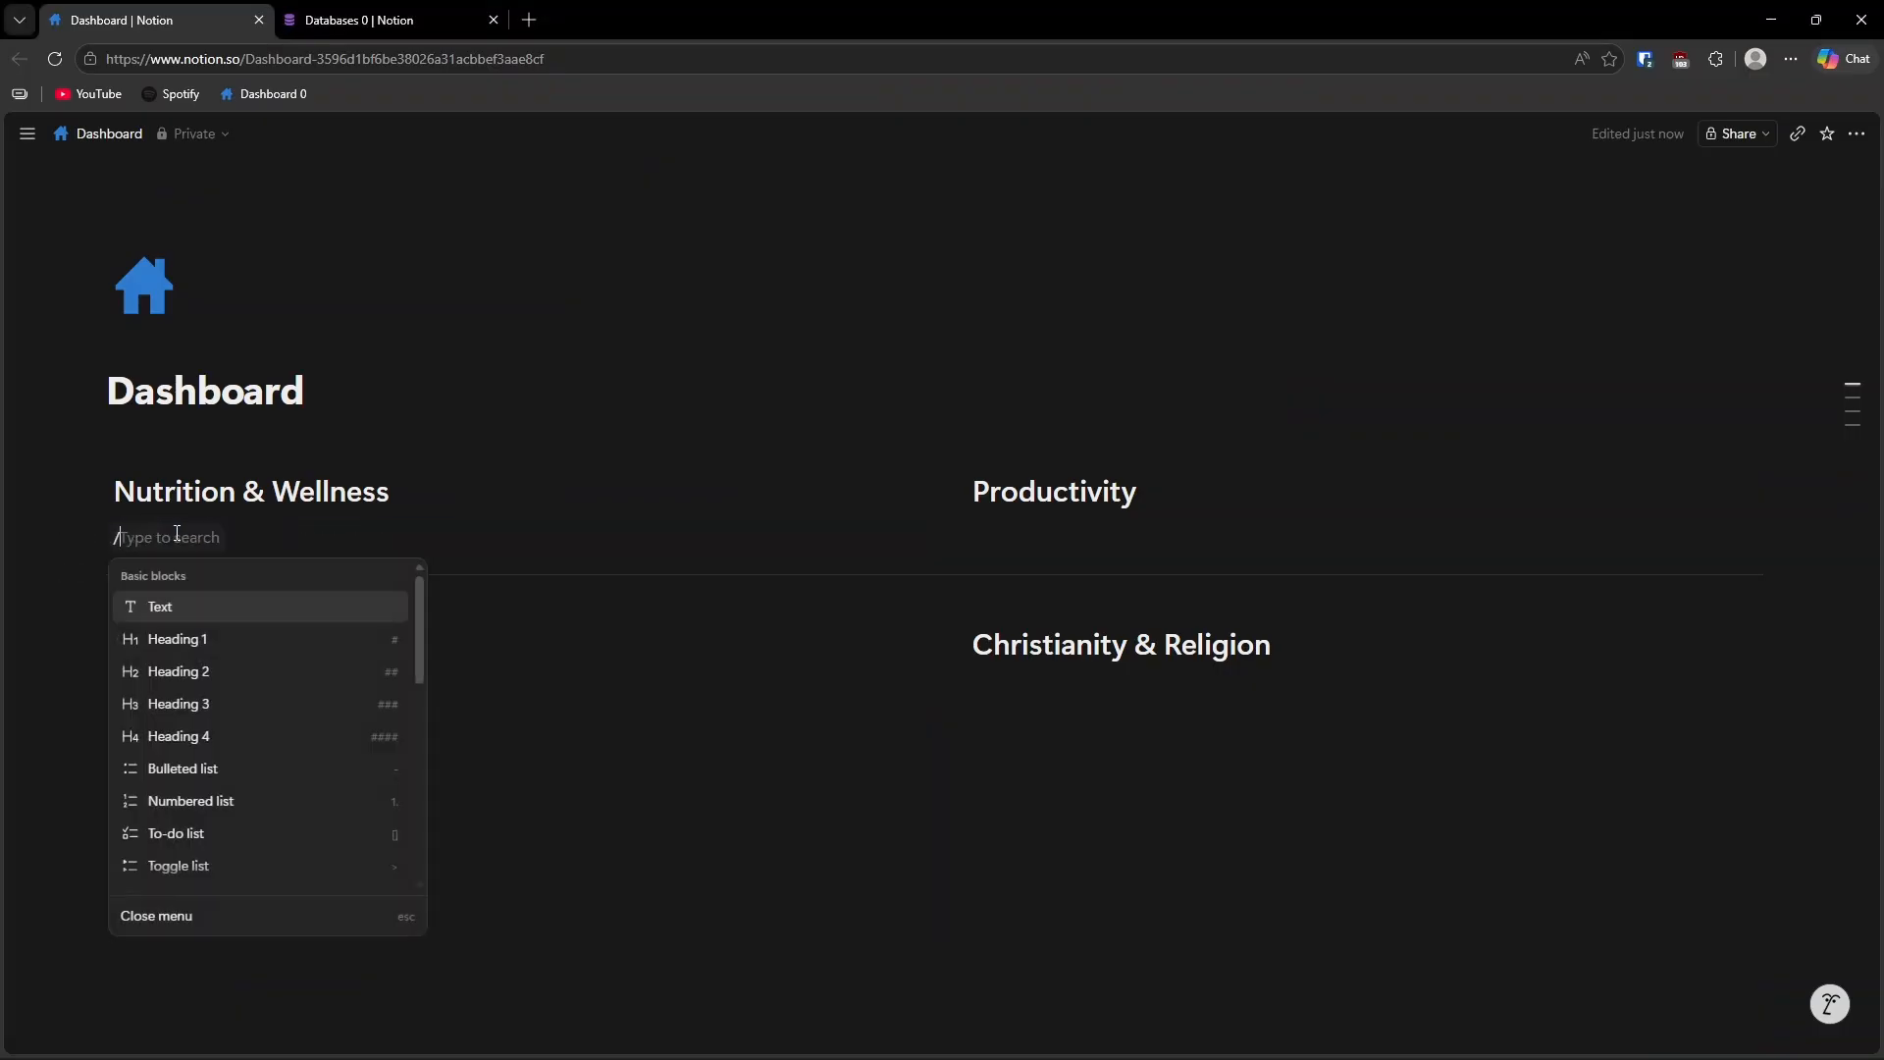
{"action": "type", "text": "list"}
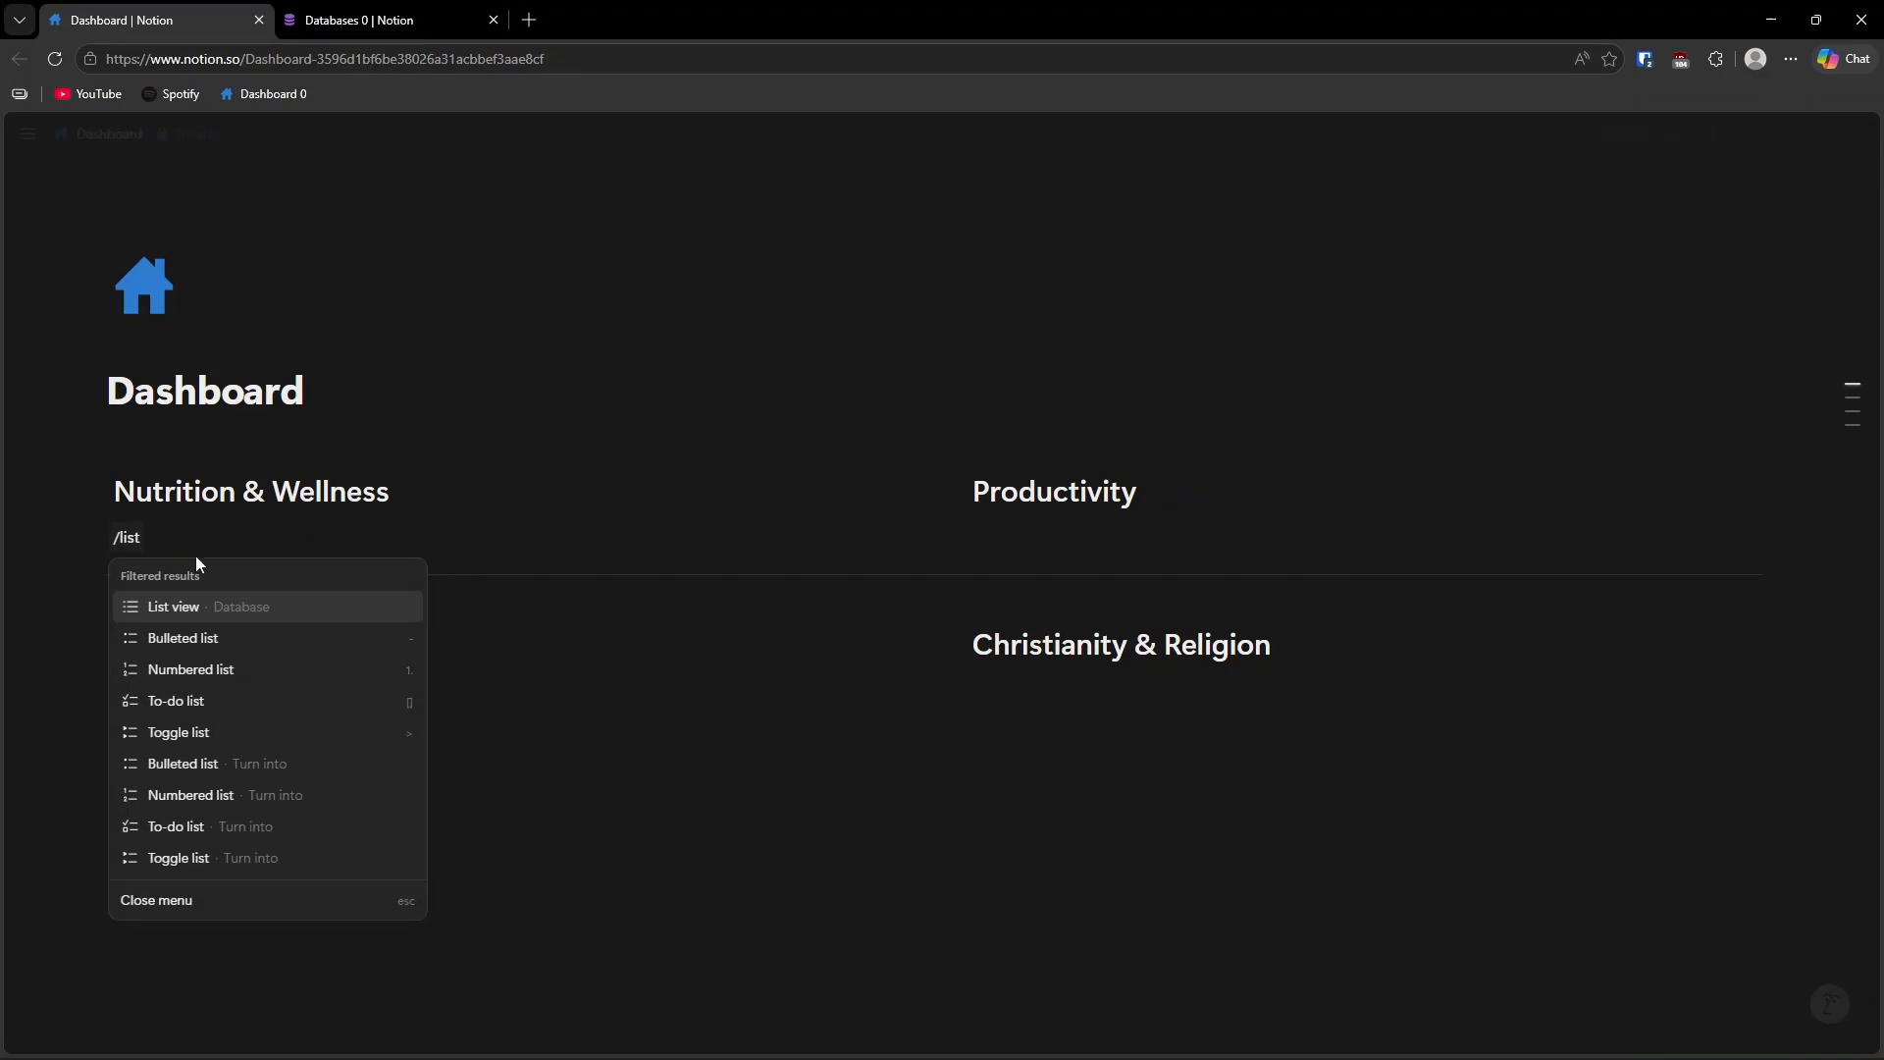
{"action": "left_click", "coordinate": [192, 606]}
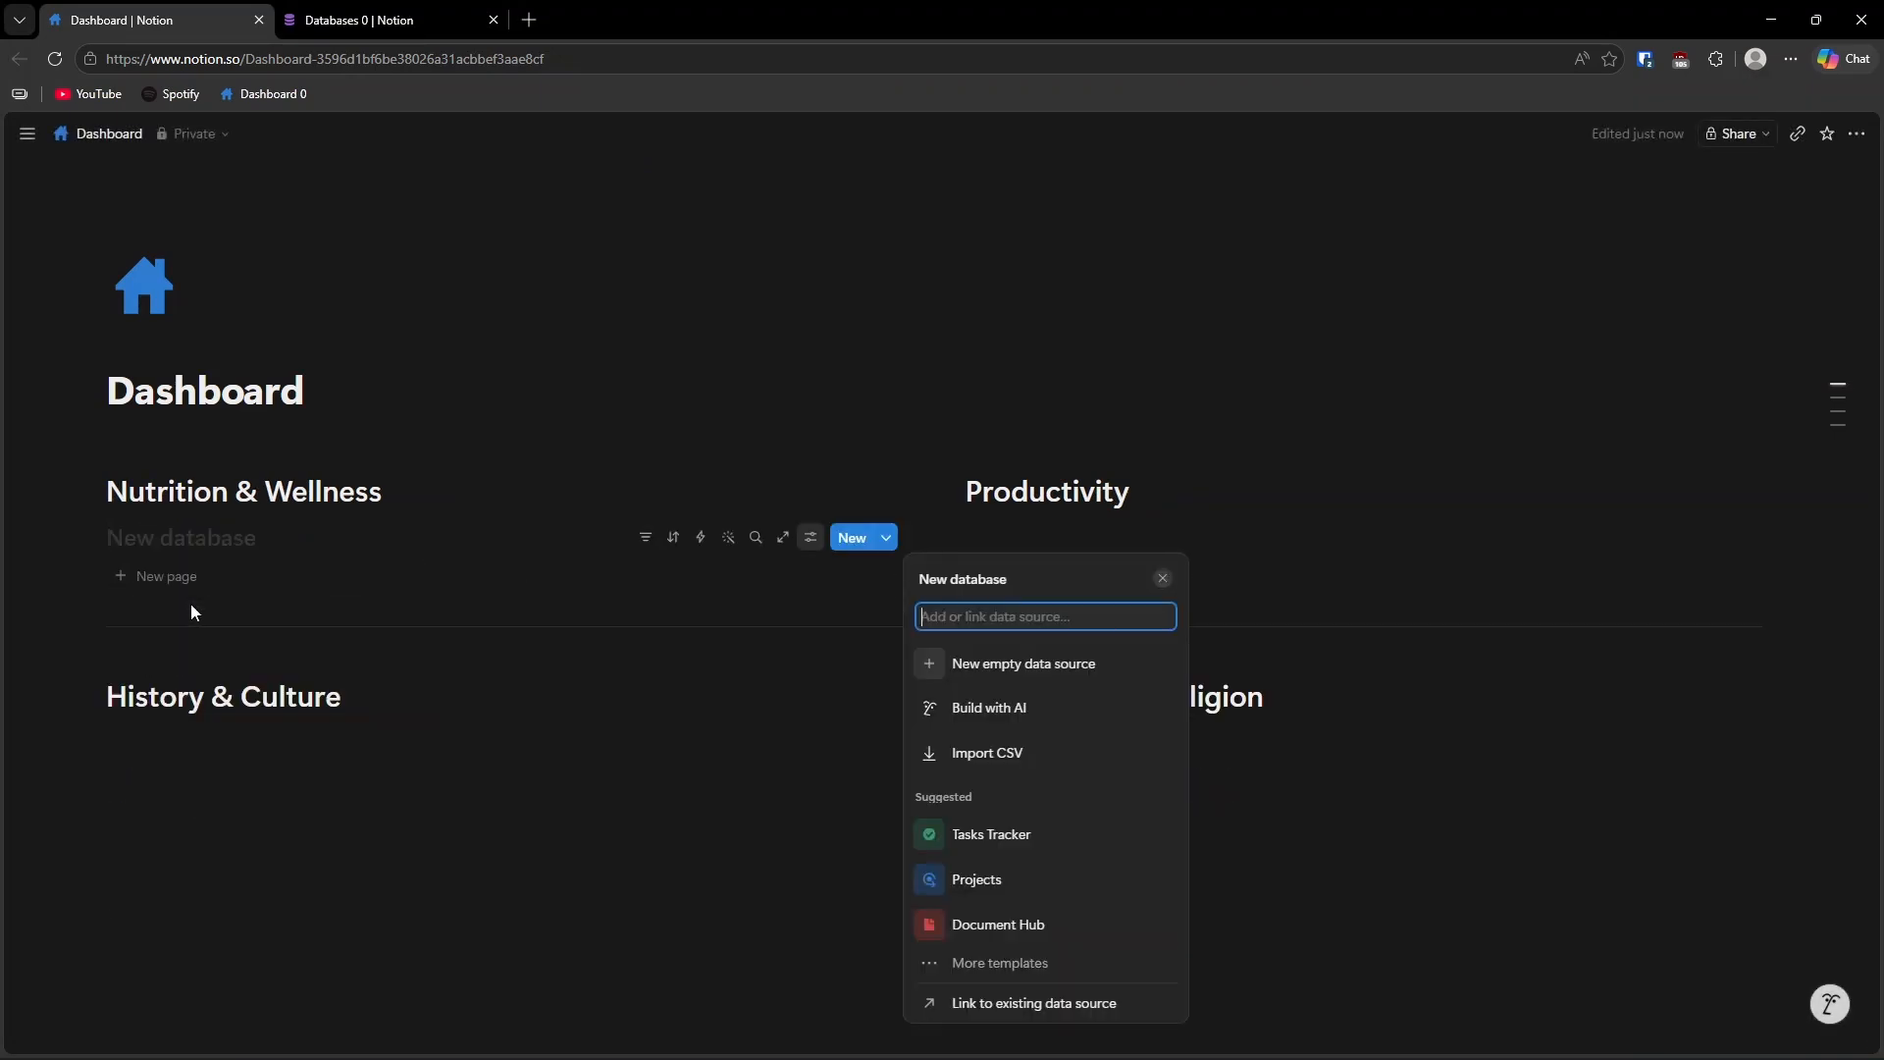
{"action": "type", "text": "book"}
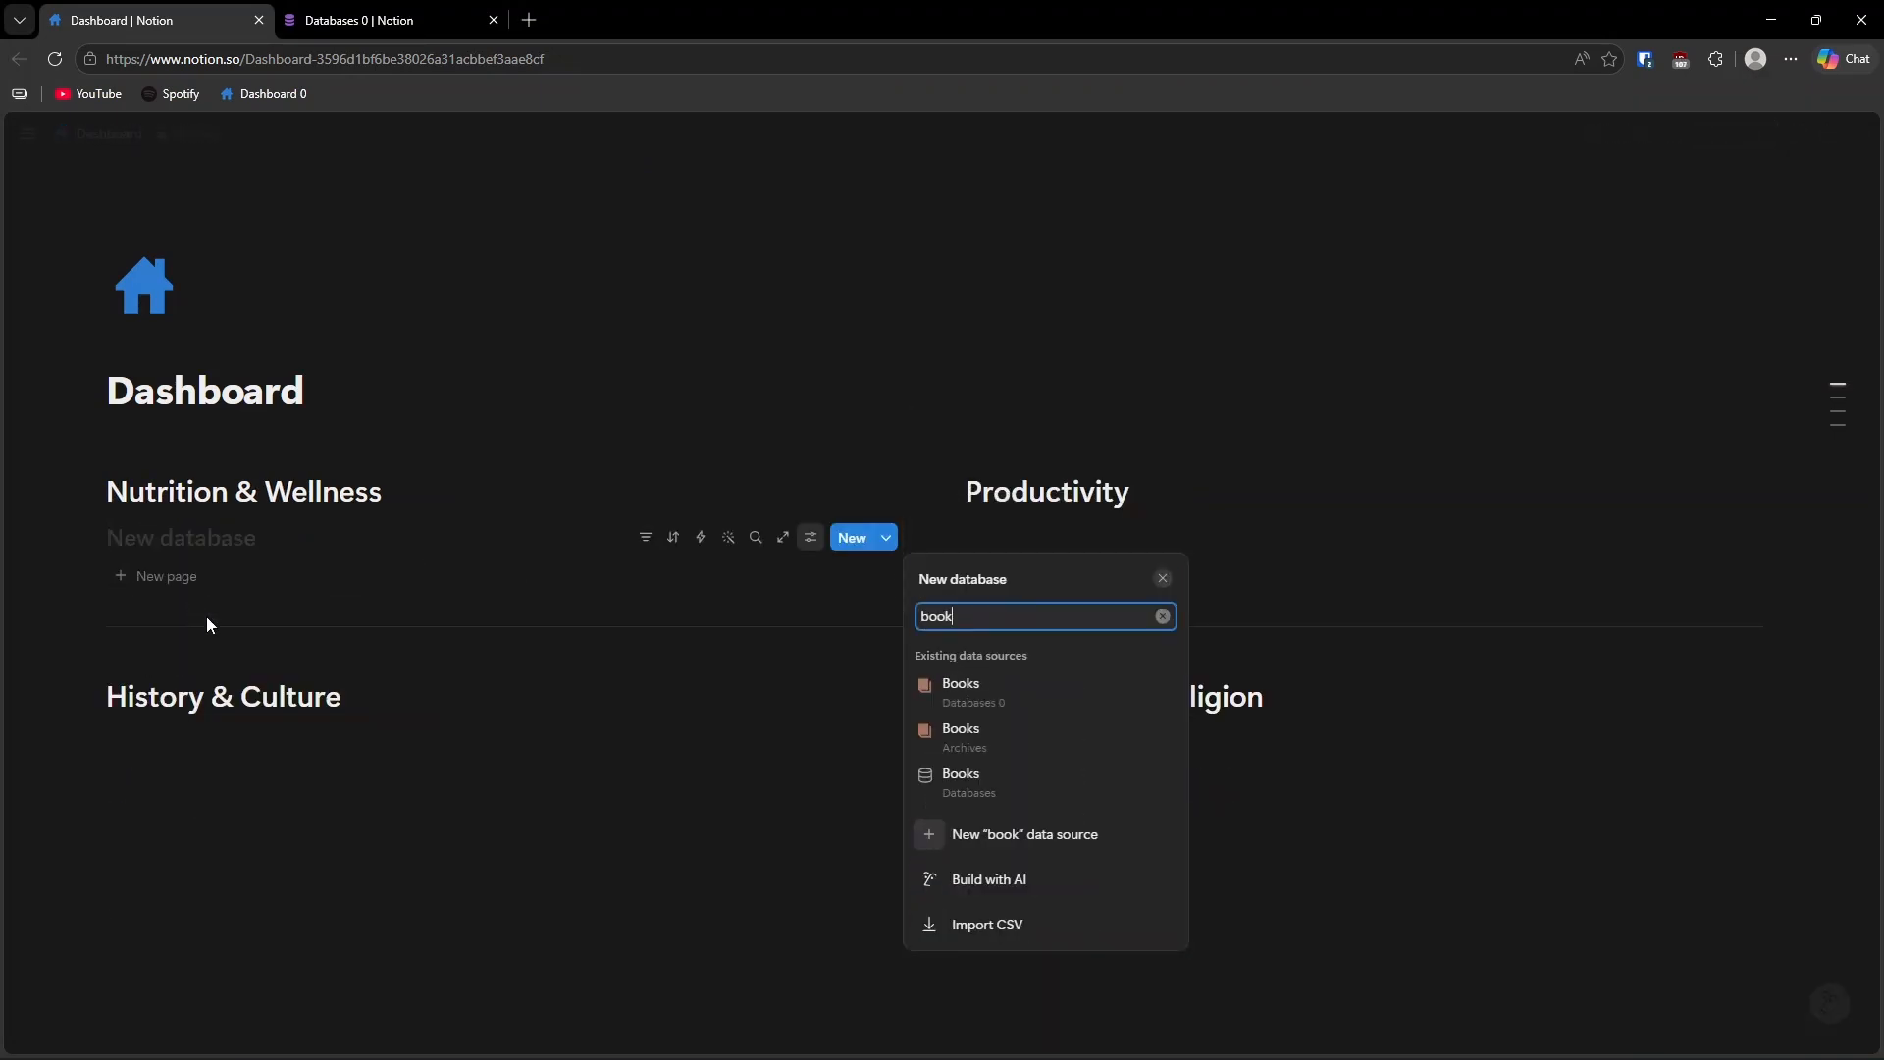
{"action": "left_click", "coordinate": [968, 684]}
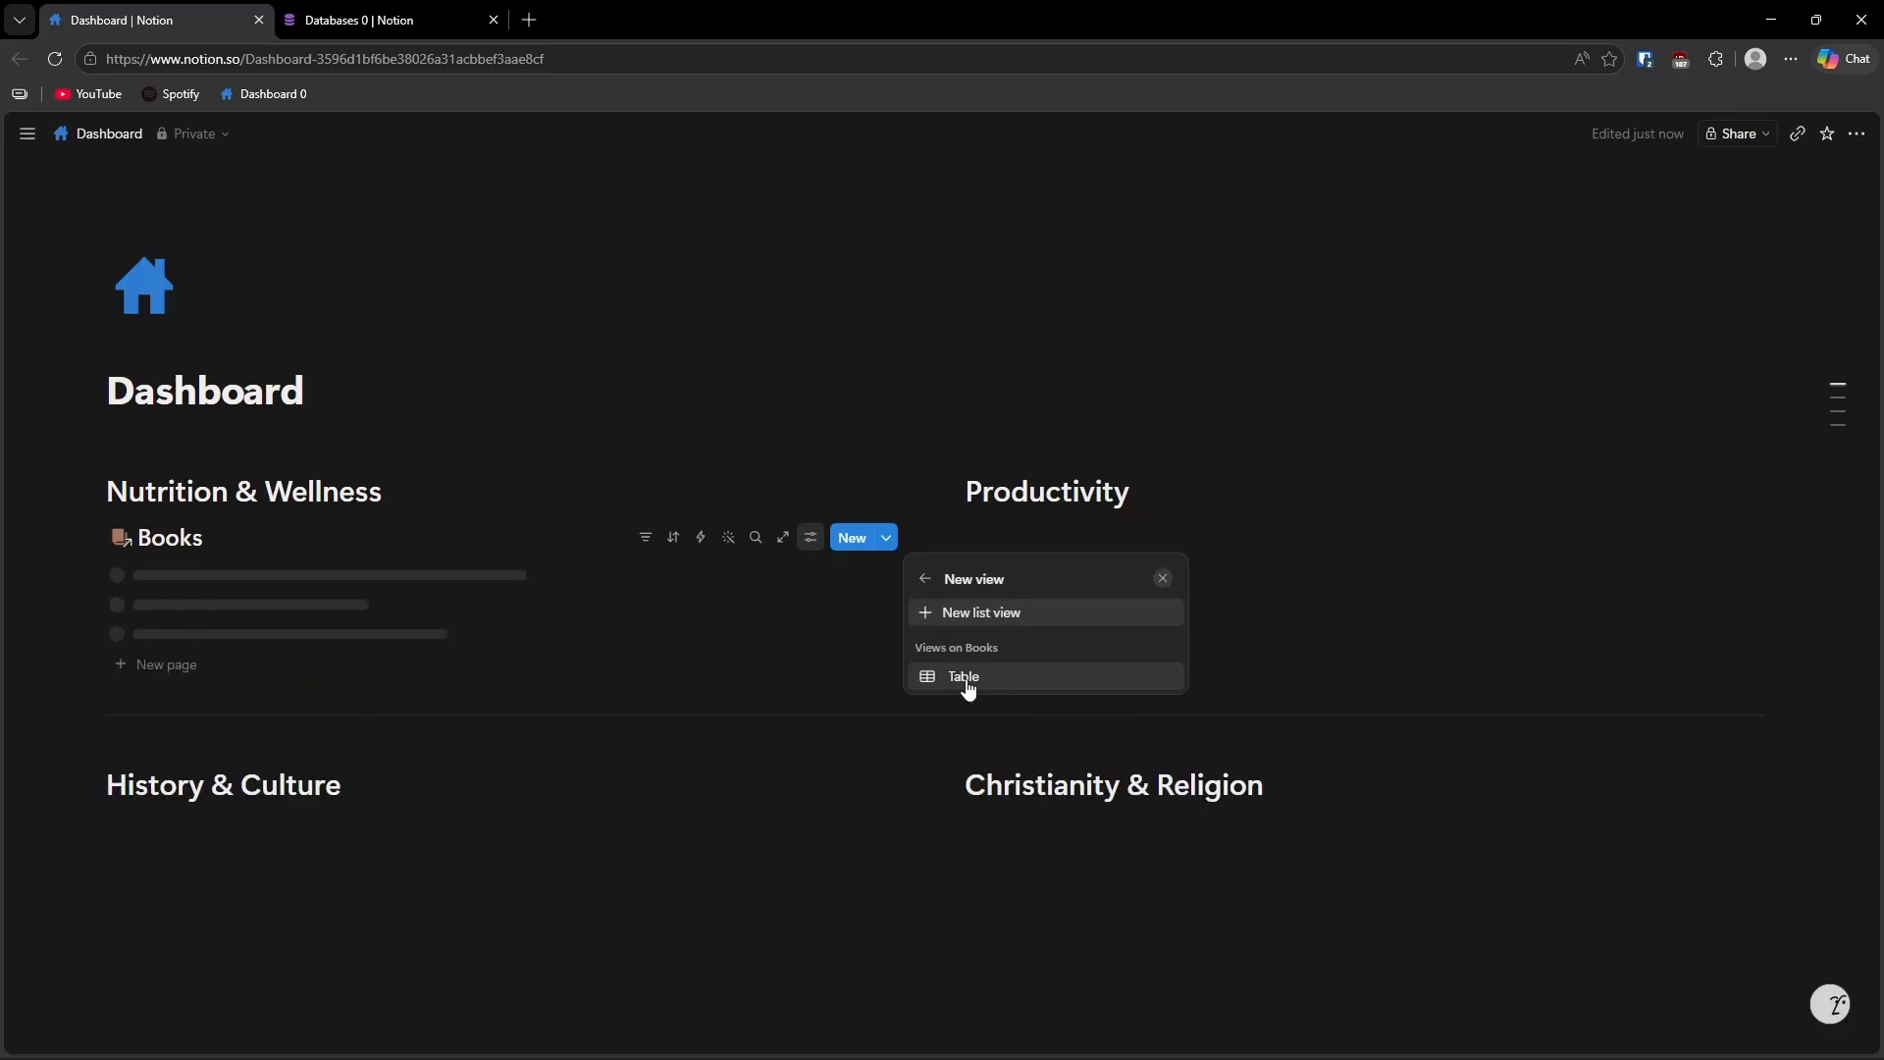
{"action": "left_click", "coordinate": [646, 449]}
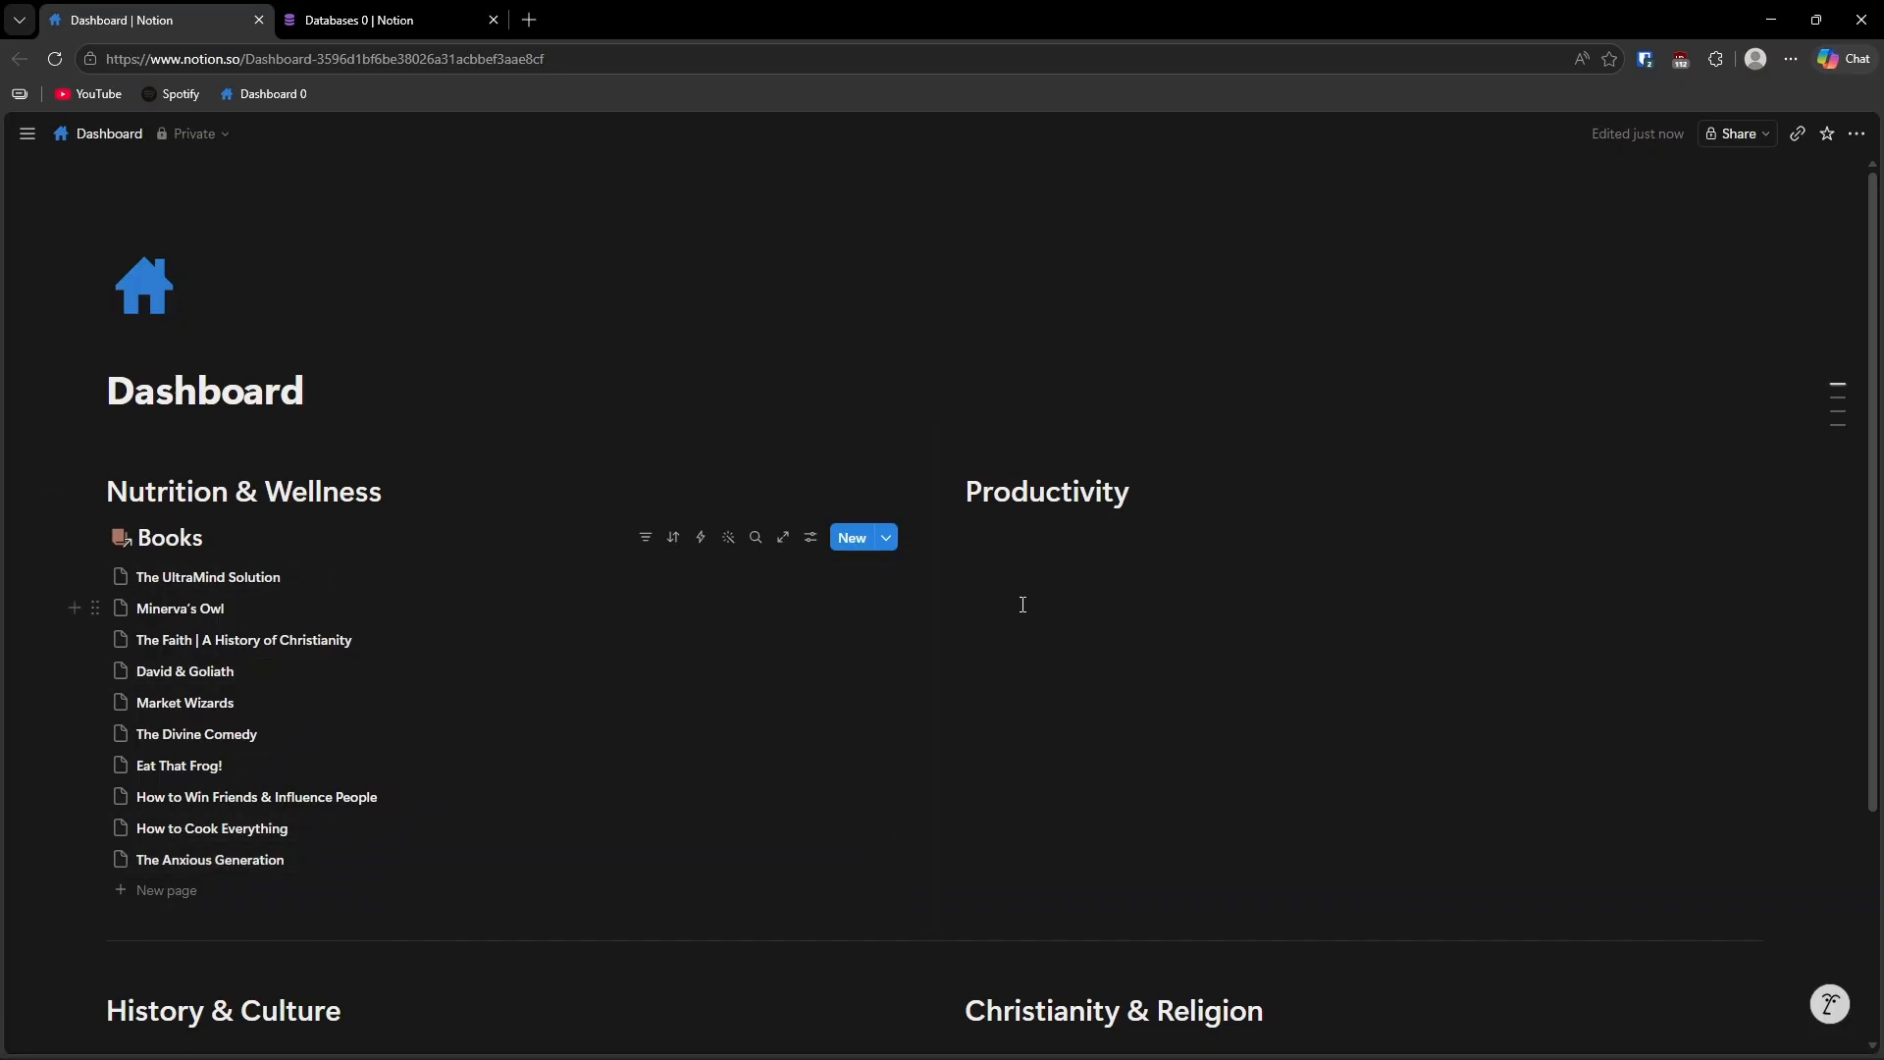
Filter the Books list under Nutrition & Wellness to entries whose Tags contain Nutrition & Wellness.
{"action": "scroll", "coordinate": [992, 585], "scroll_direction": "down", "scroll_amount": 2}
{"action": "scroll", "coordinate": [839, 740], "scroll_direction": "up", "scroll_amount": 1}
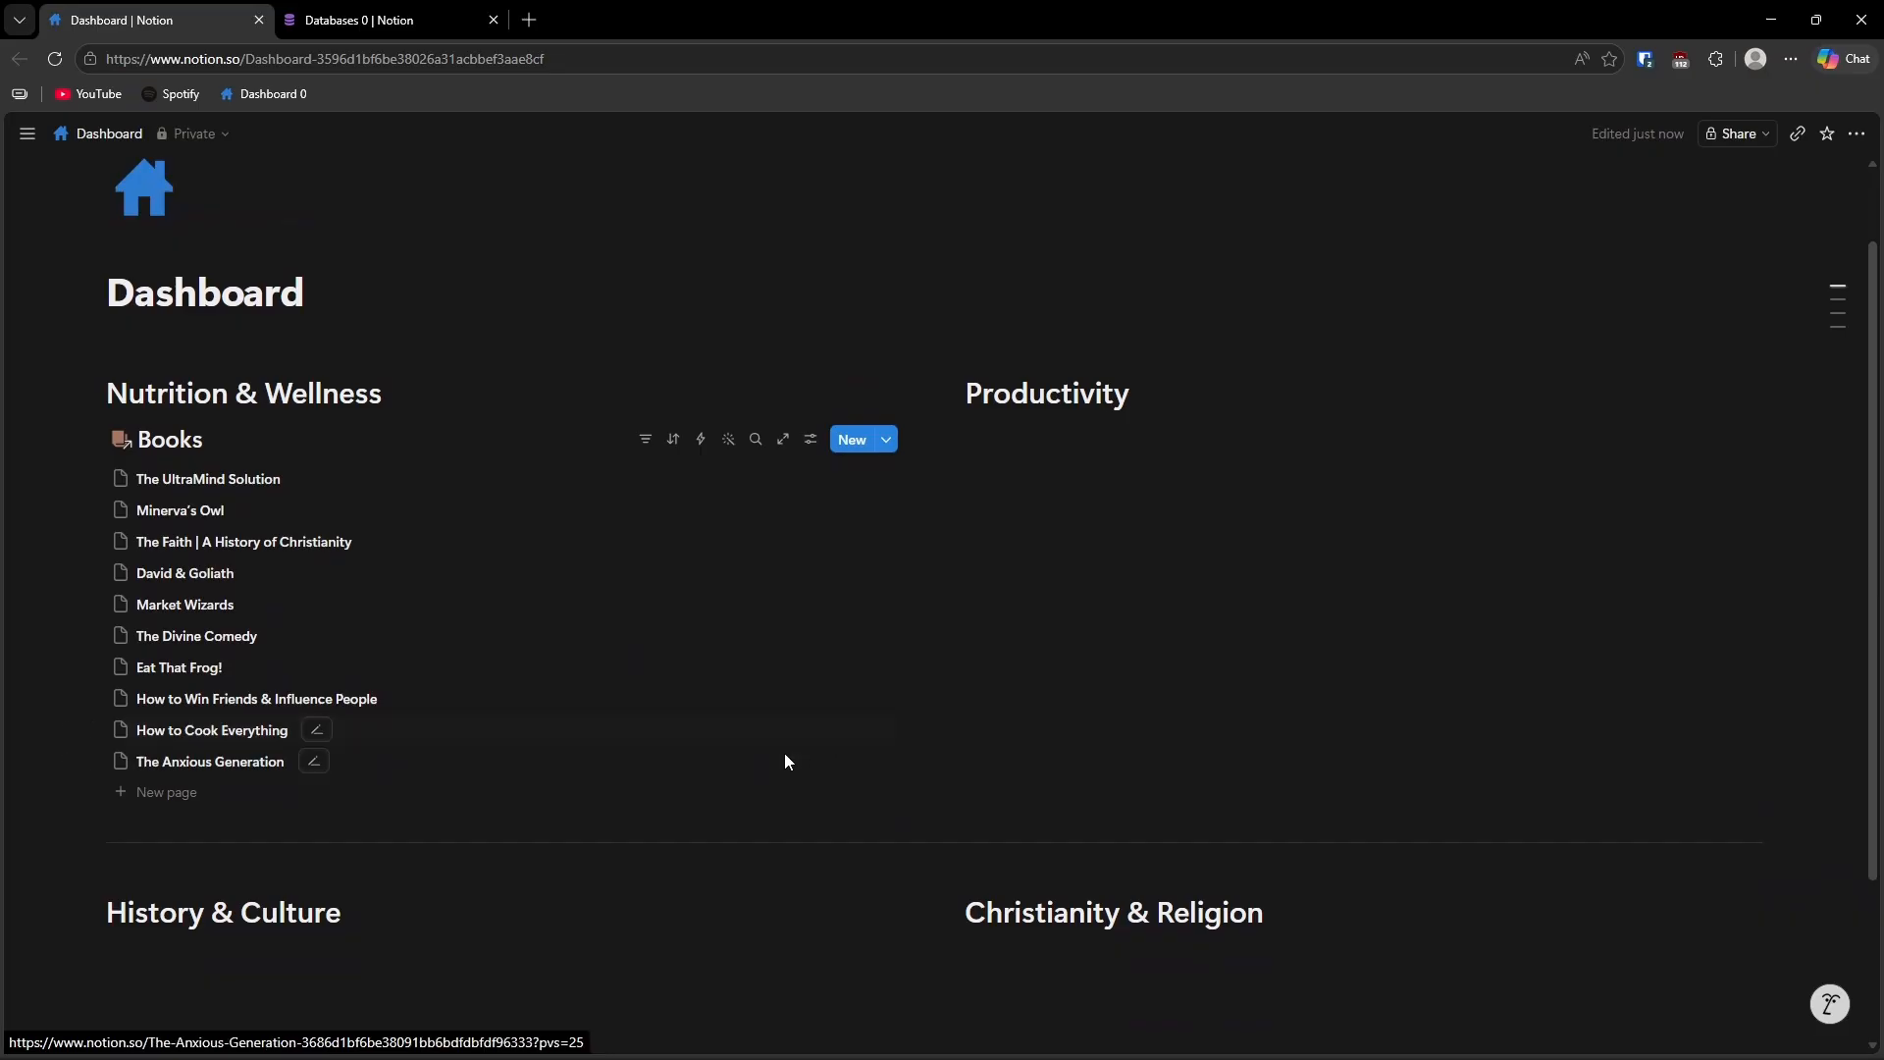
{"action": "scroll", "coordinate": [780, 756], "scroll_direction": "up", "scroll_amount": 1}
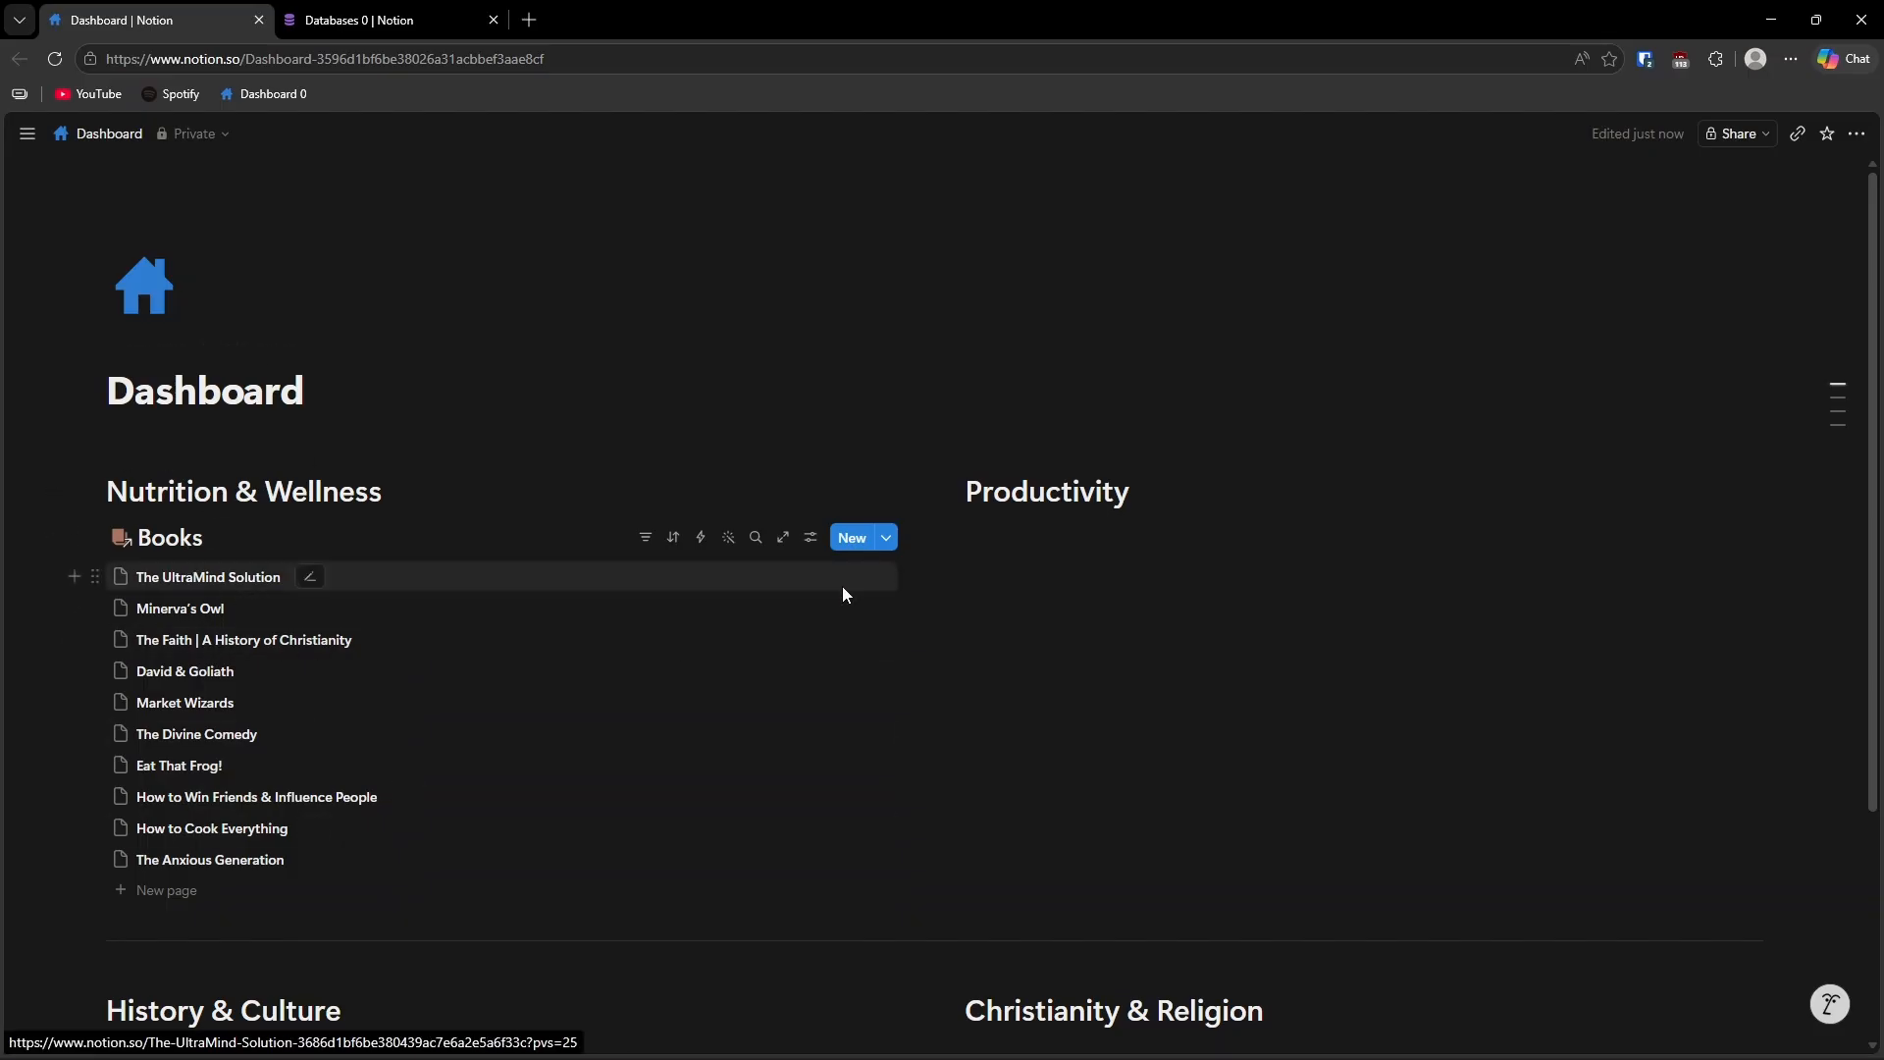
{"action": "left_click", "coordinate": [648, 541]}
{"action": "left_click", "coordinate": [696, 805]}
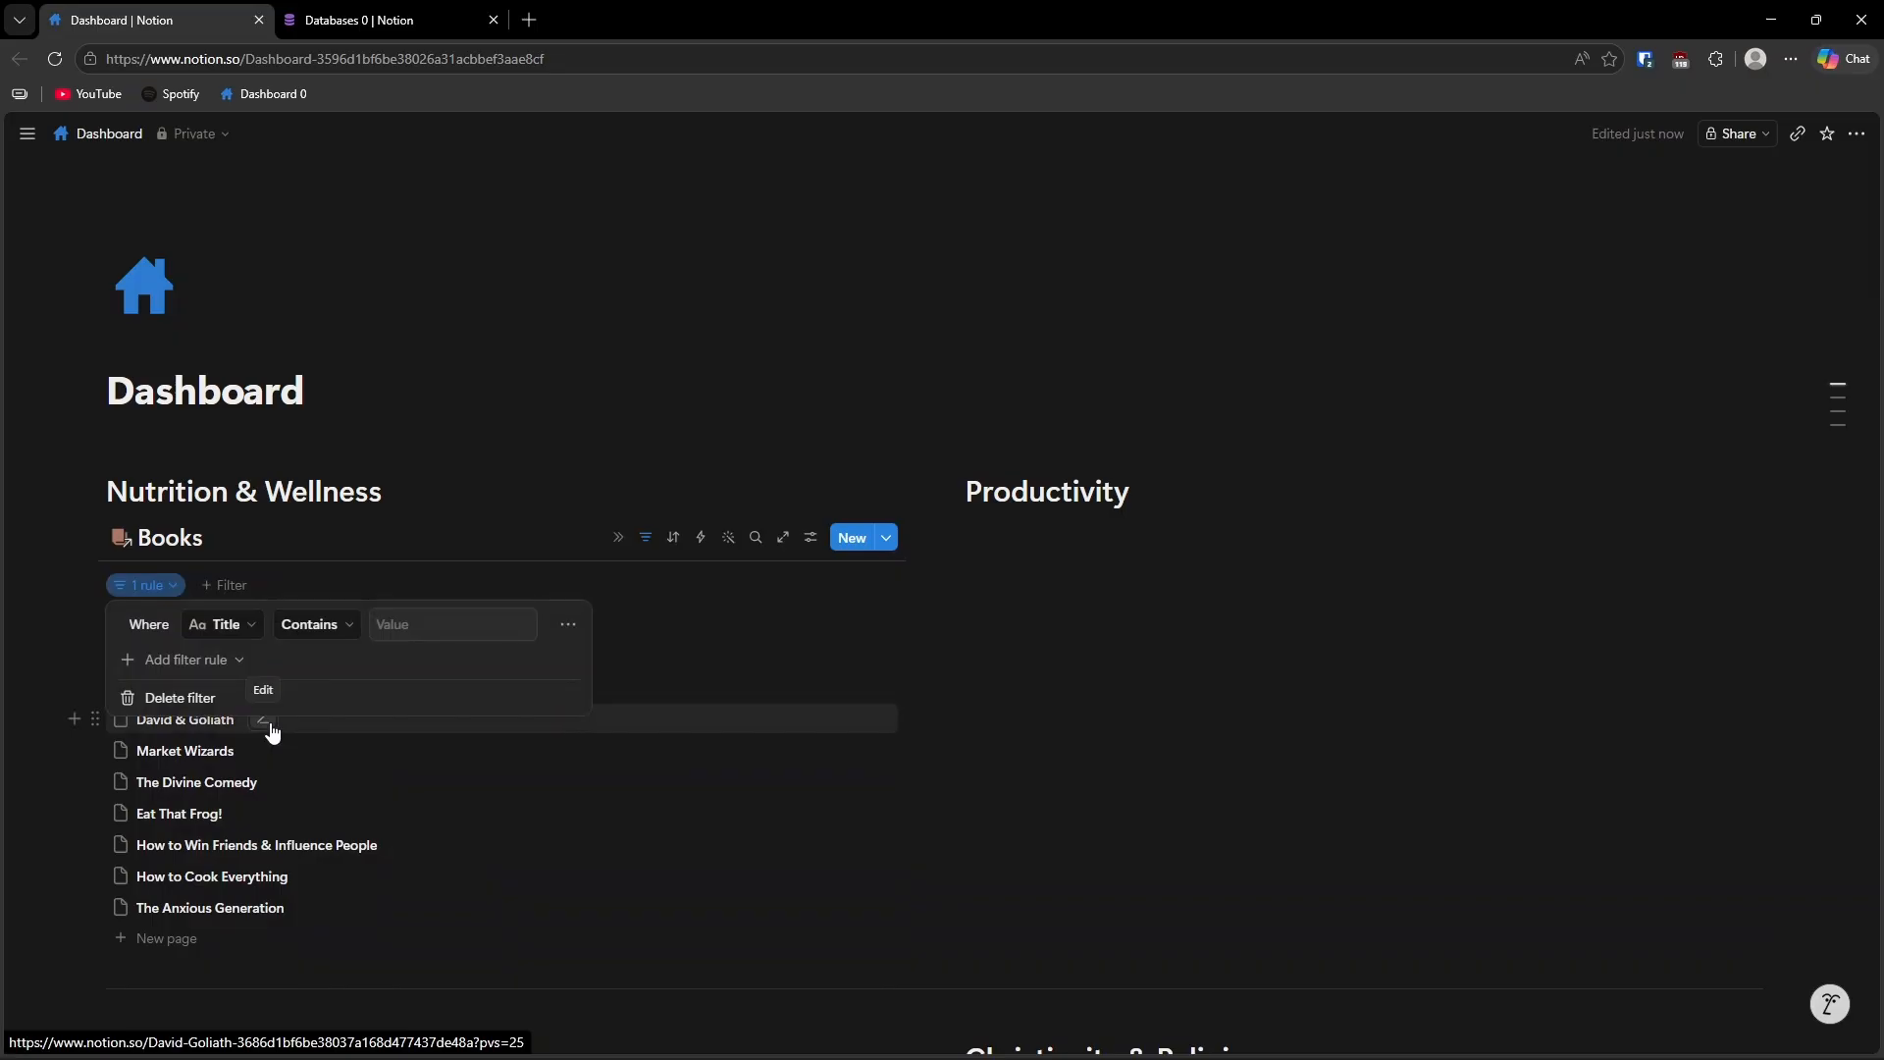
{"action": "left_click", "coordinate": [238, 625]}
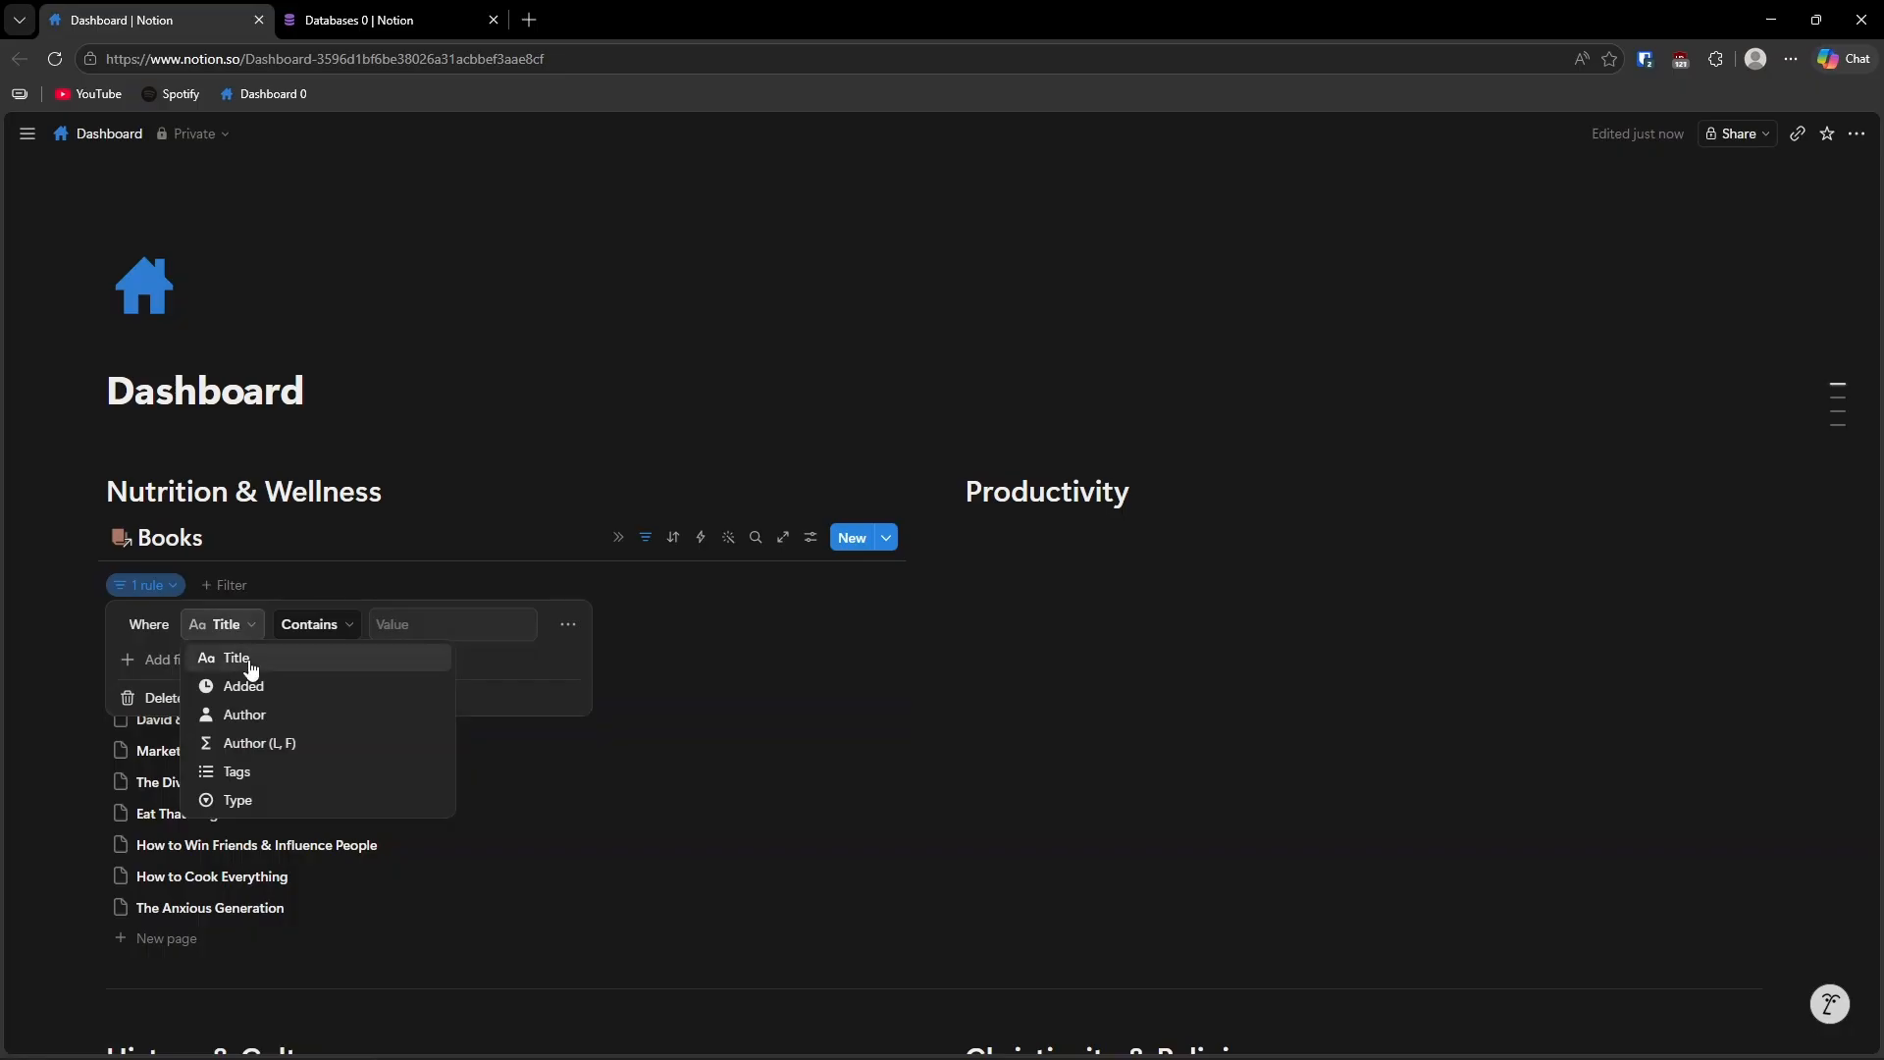
{"action": "left_click", "coordinate": [258, 774]}
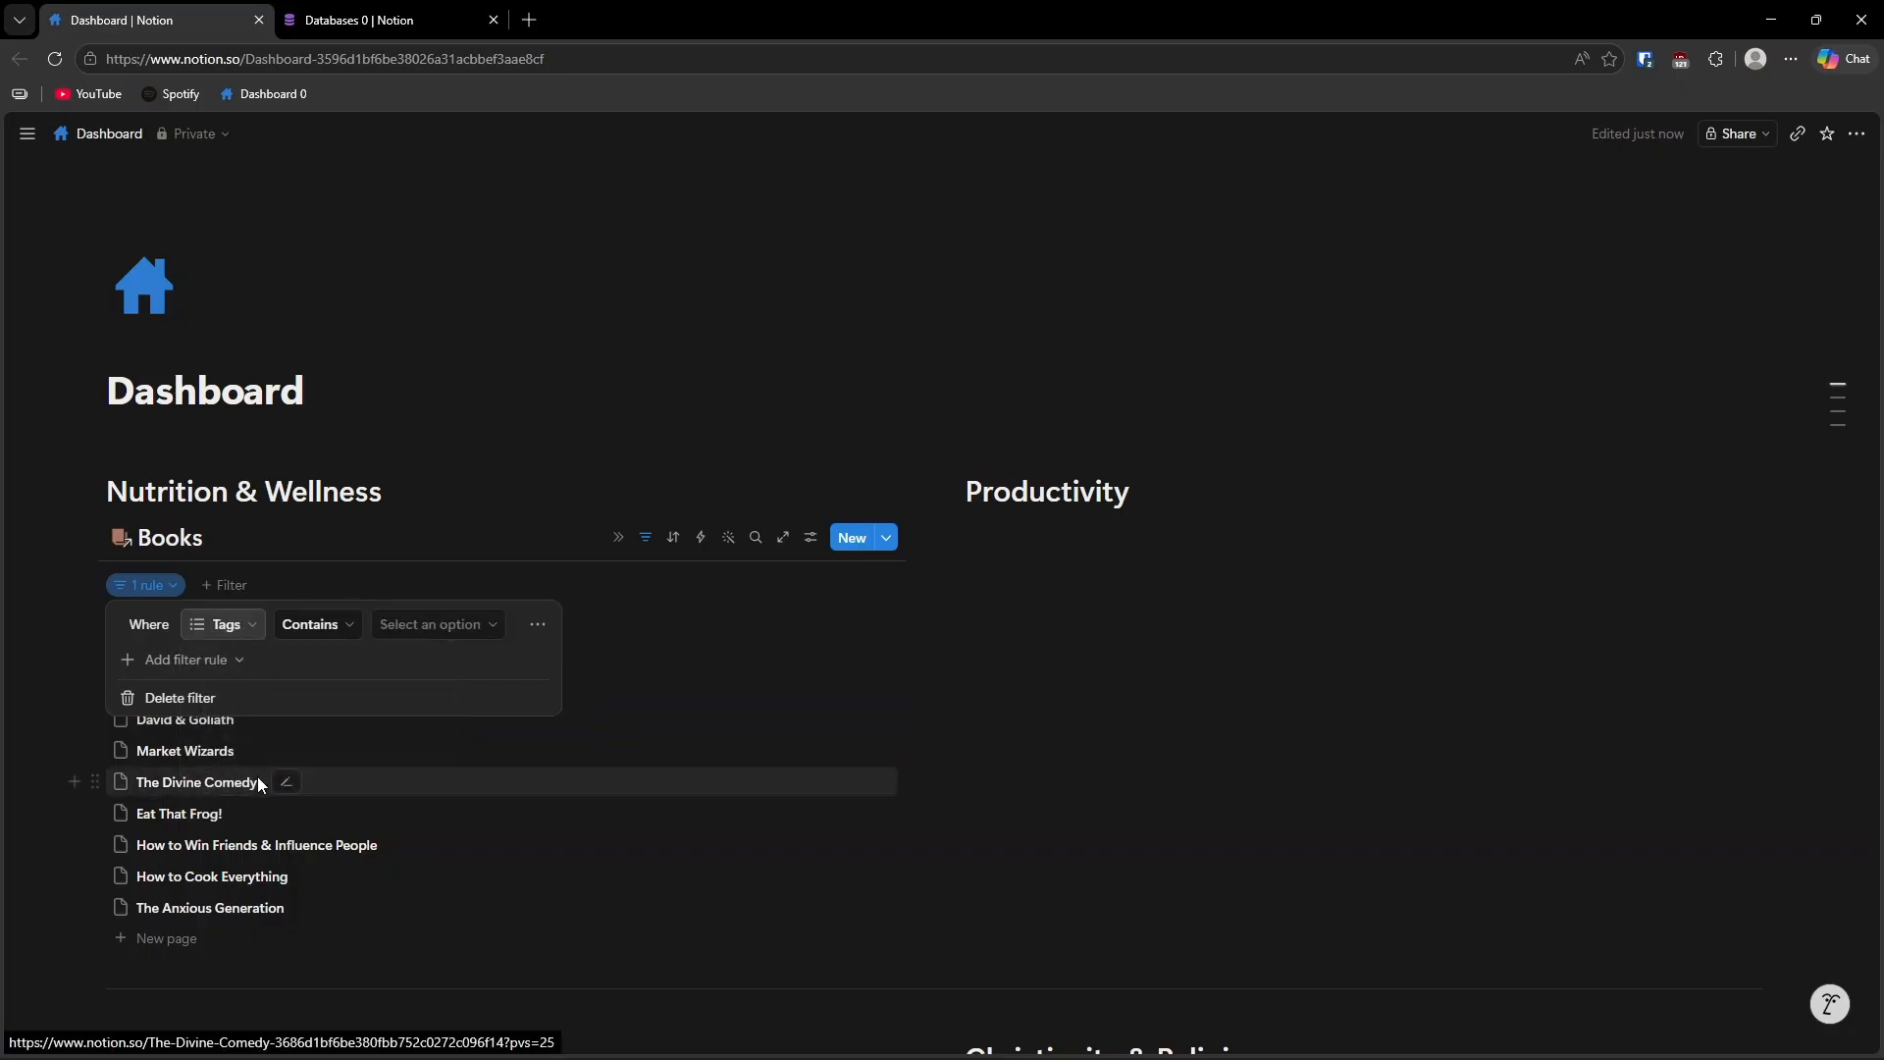
{"action": "left_click", "coordinate": [318, 634]}
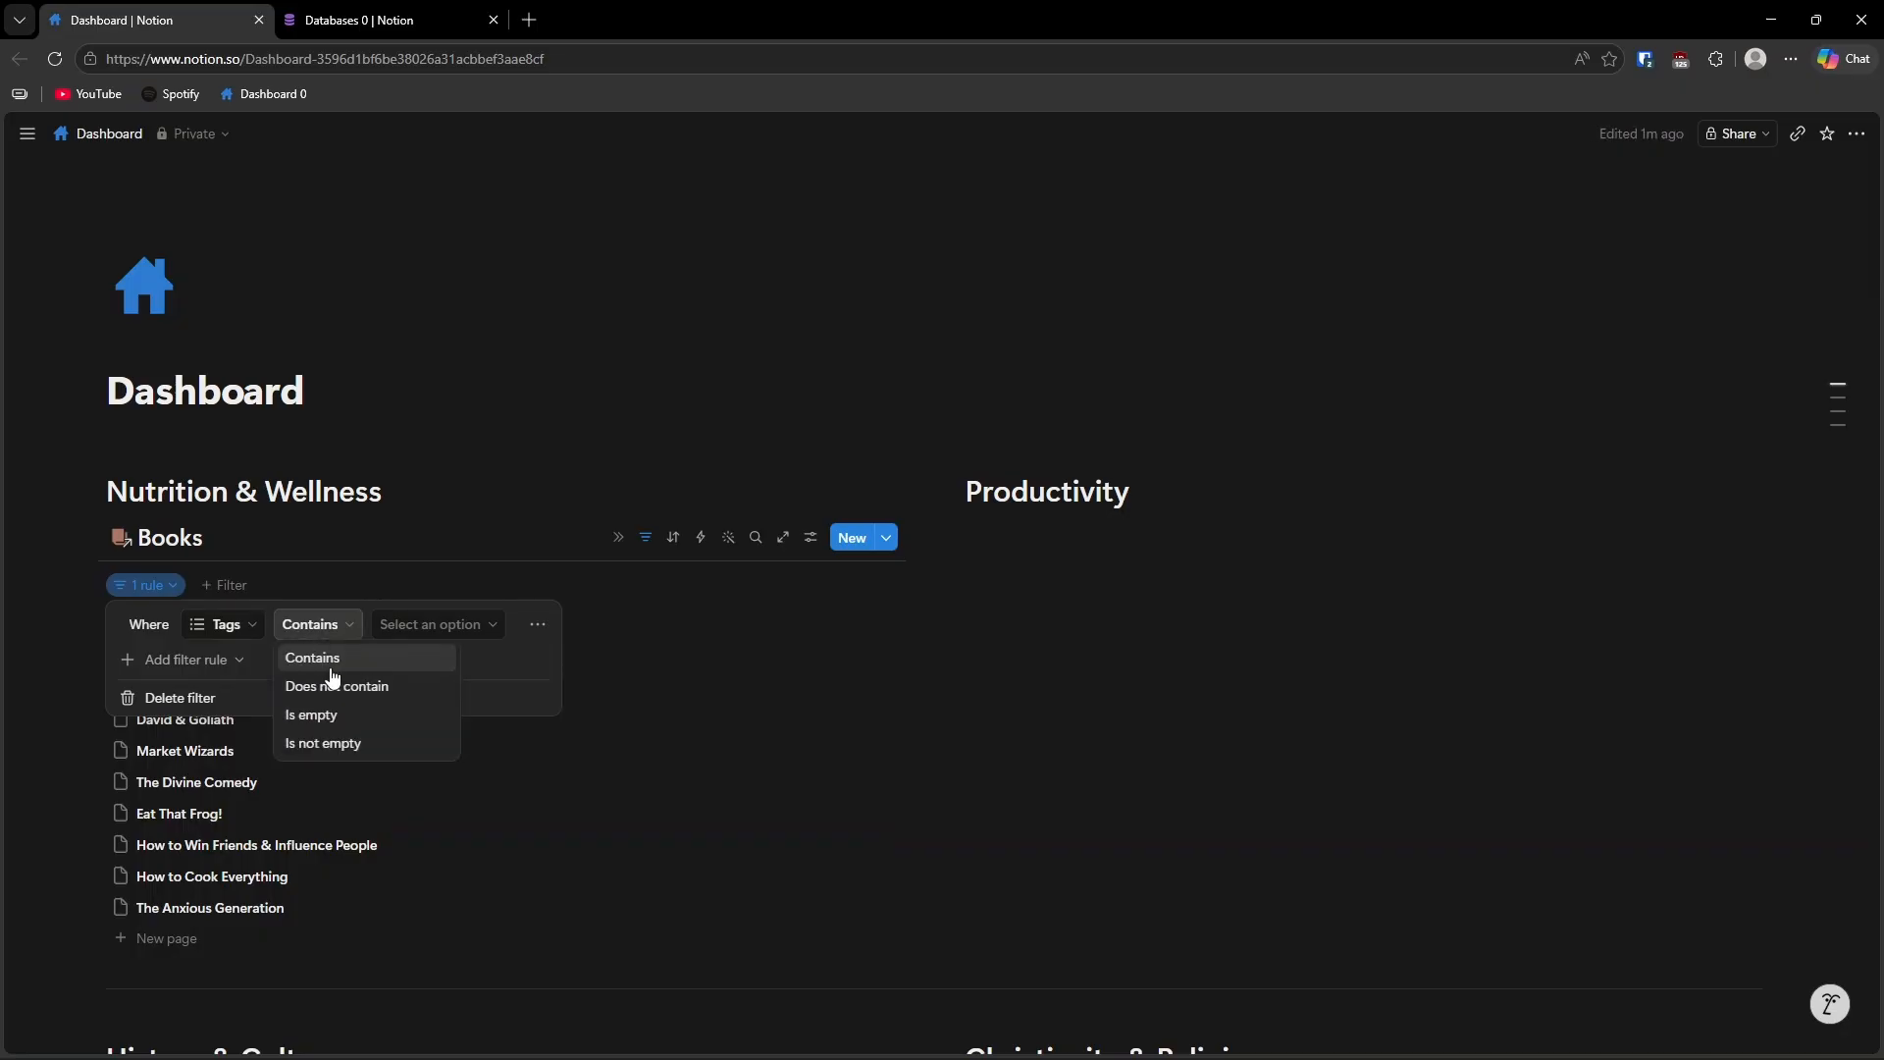
{"action": "left_click", "coordinate": [437, 628]}
{"action": "left_click", "coordinate": [453, 636]}
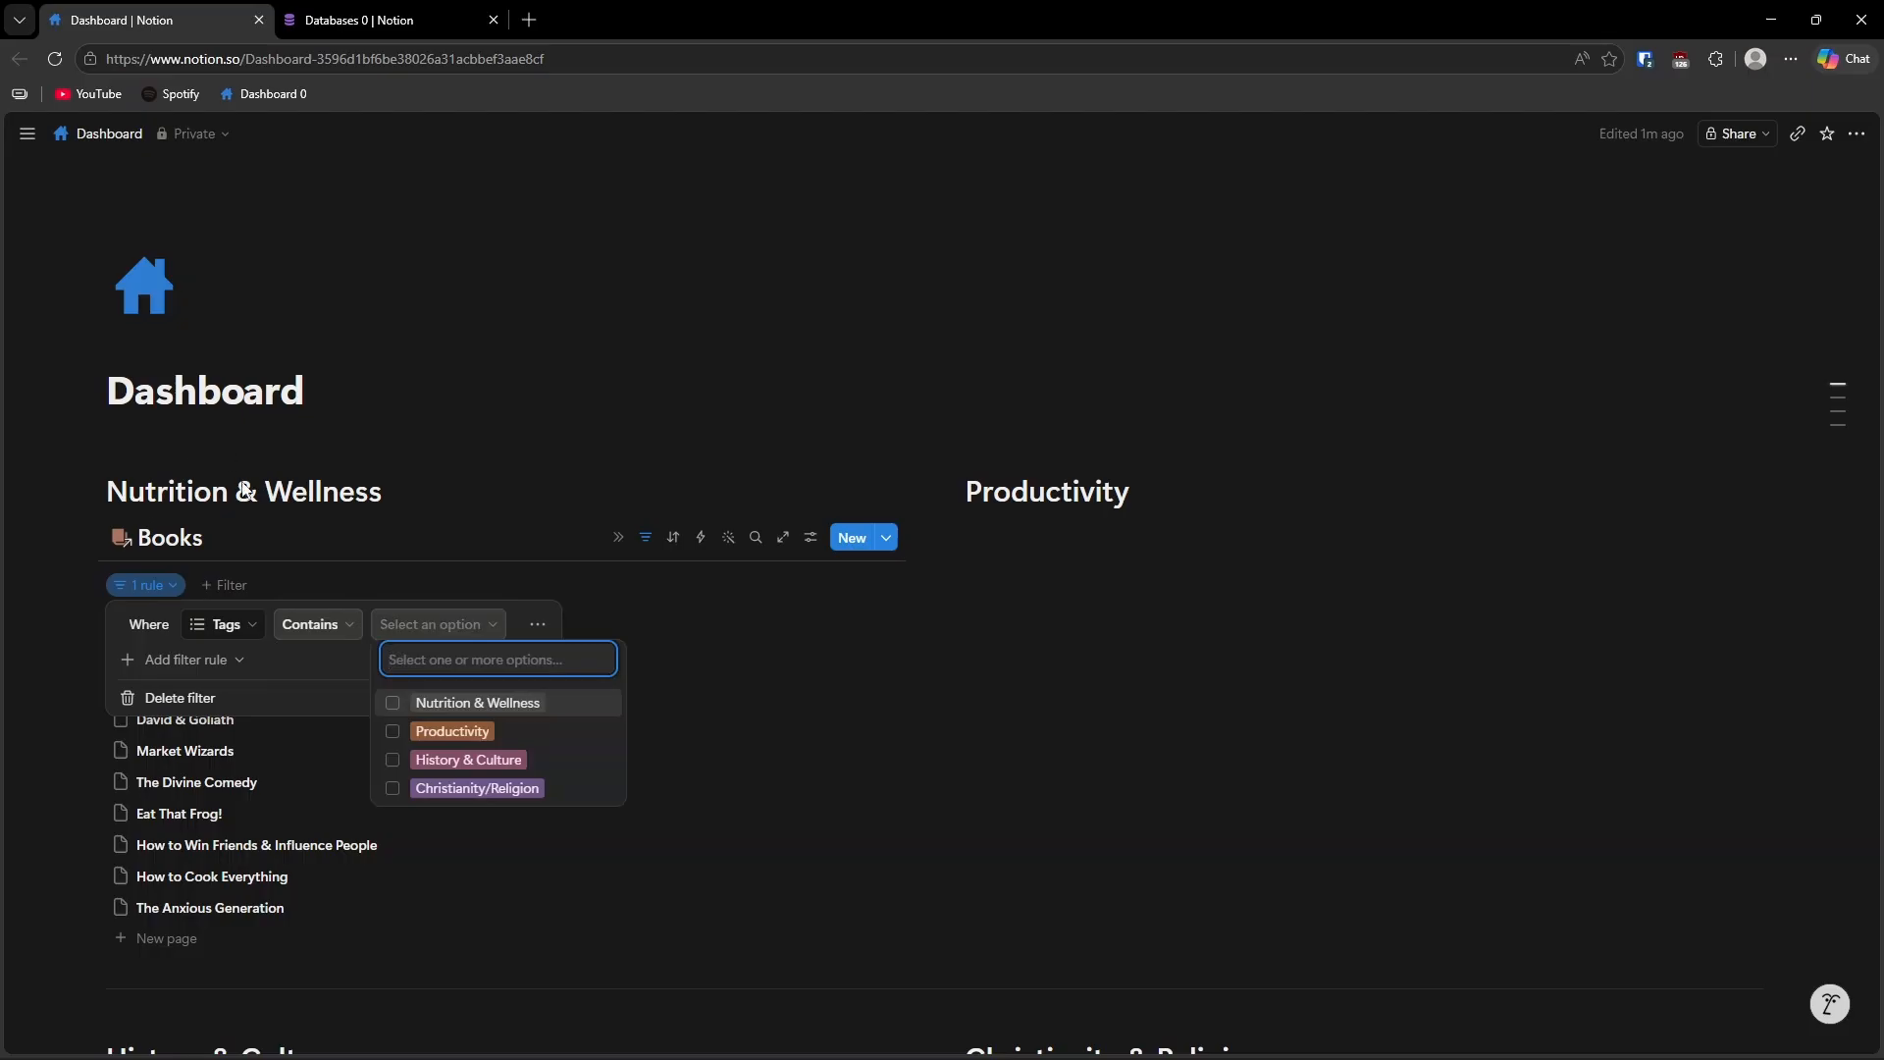
{"action": "left_click", "coordinate": [391, 709]}
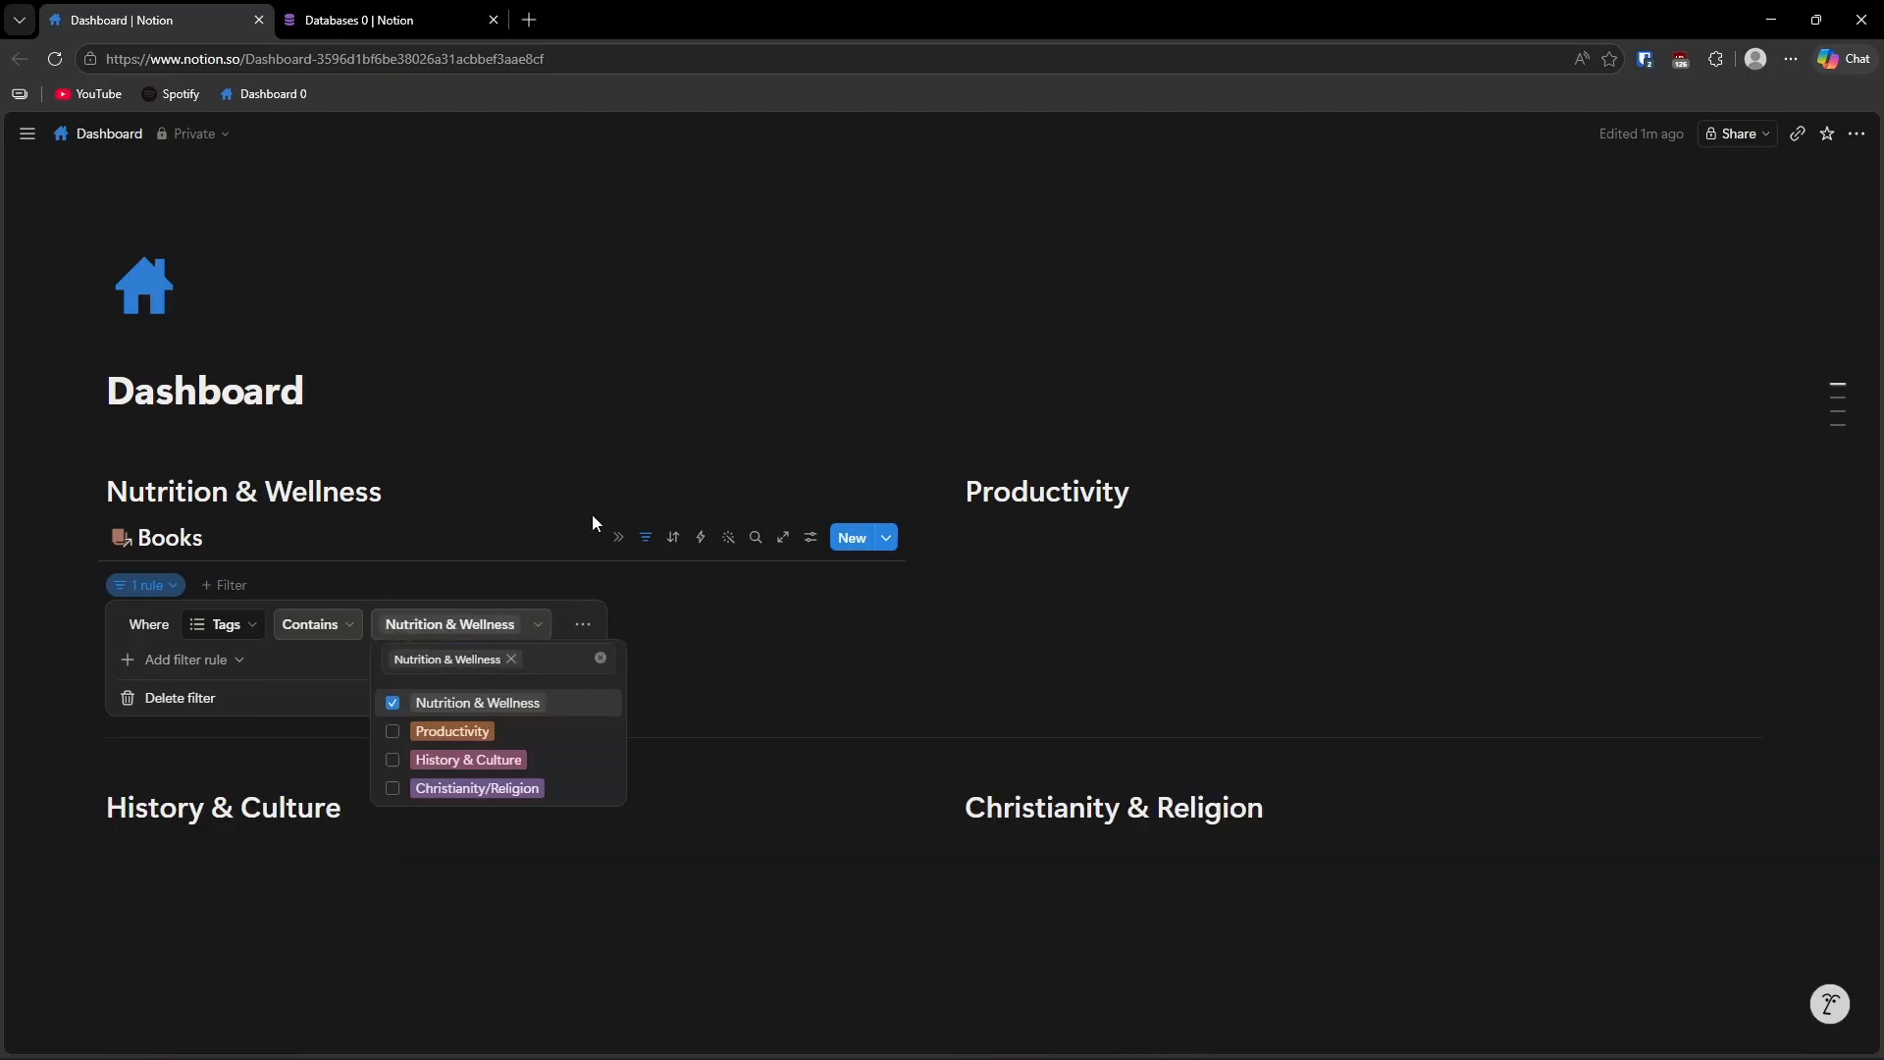
{"action": "left_click", "coordinate": [648, 540]}
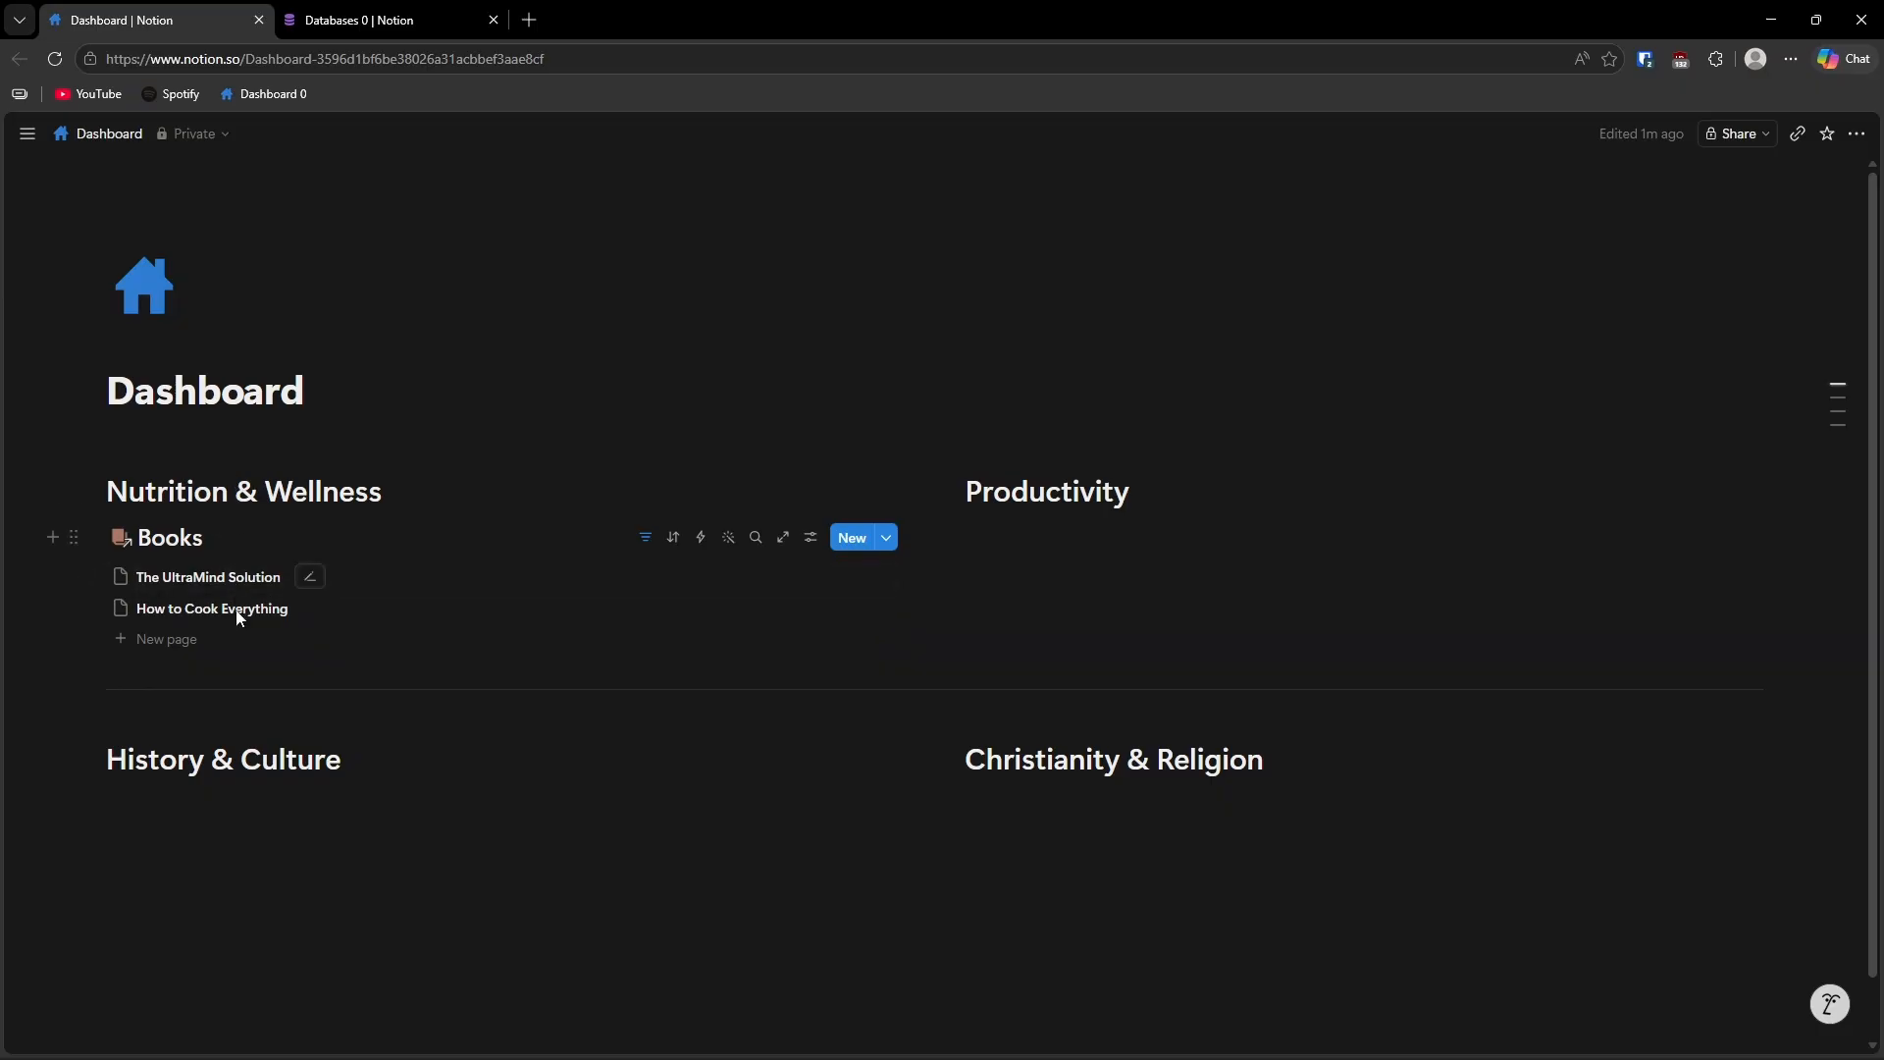
Hide the Books title and the page icons in the list view under Nutrition & Wellness.
{"action": "left_click", "coordinate": [241, 539]}
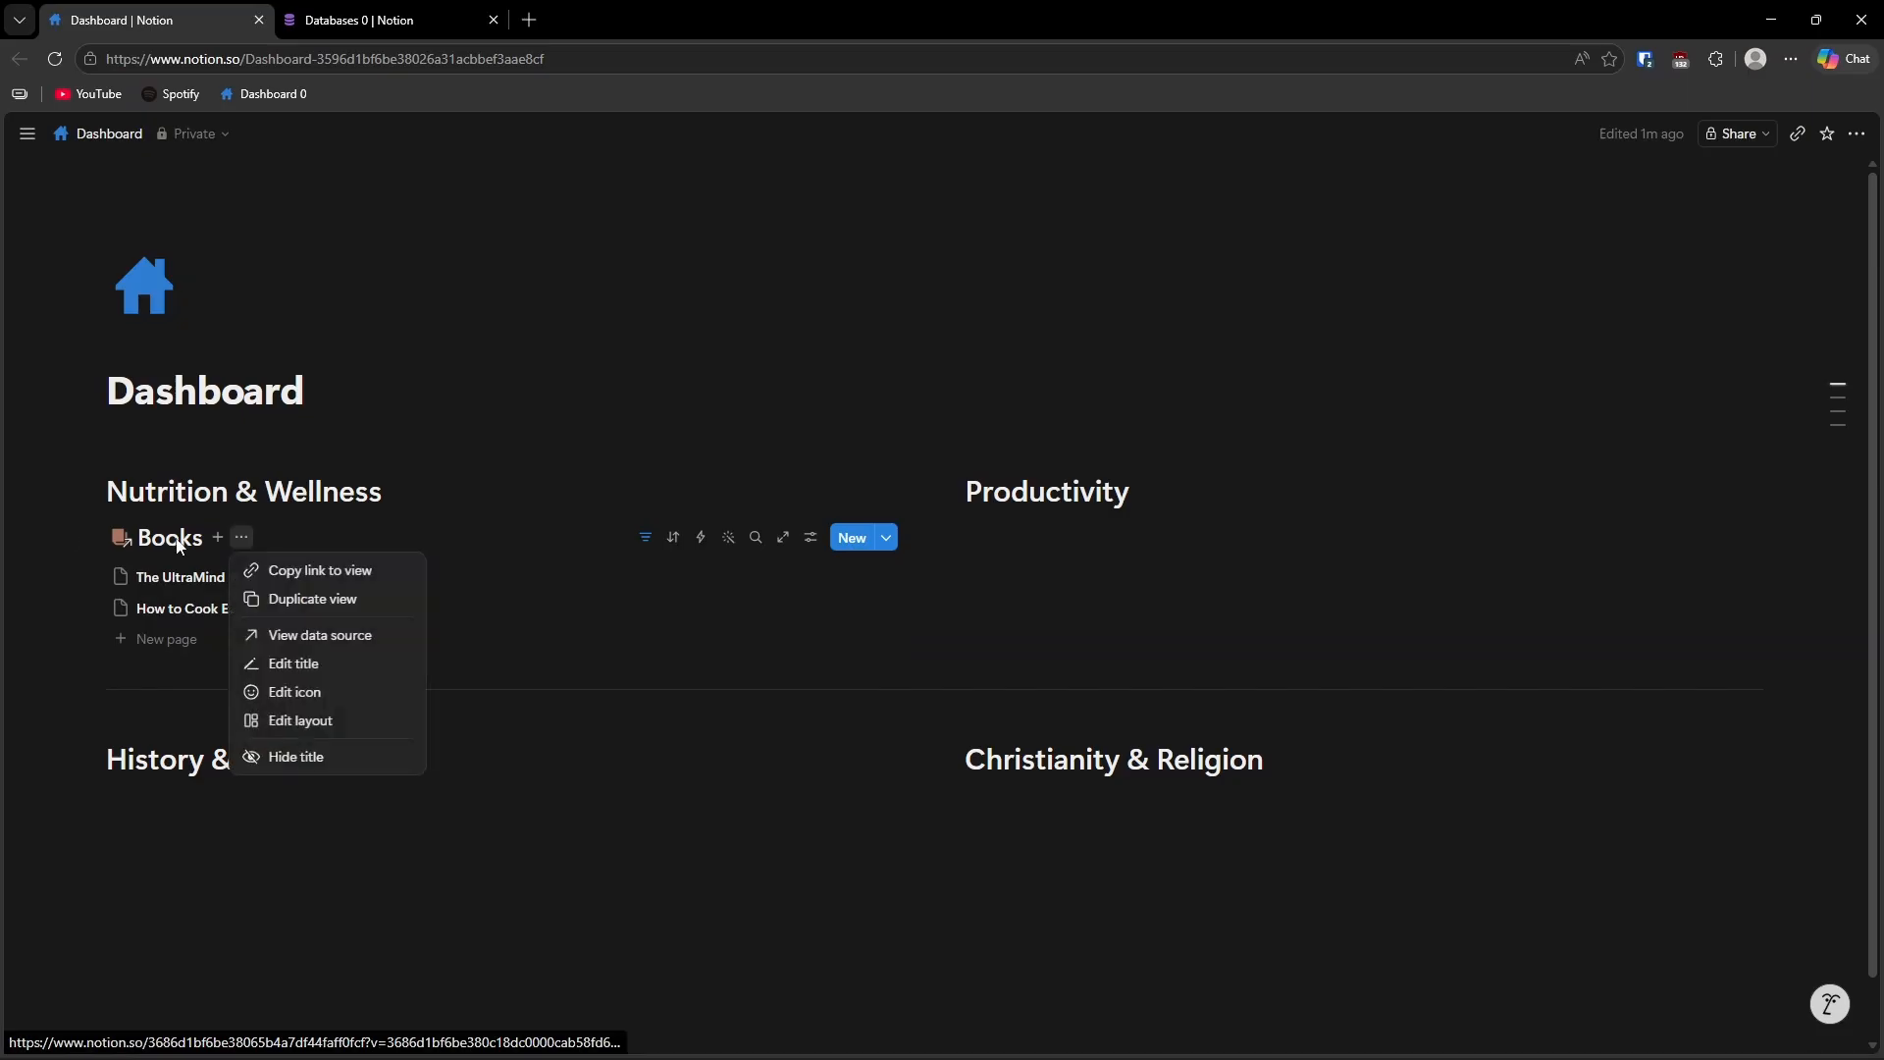
{"action": "left_click", "coordinate": [284, 757]}
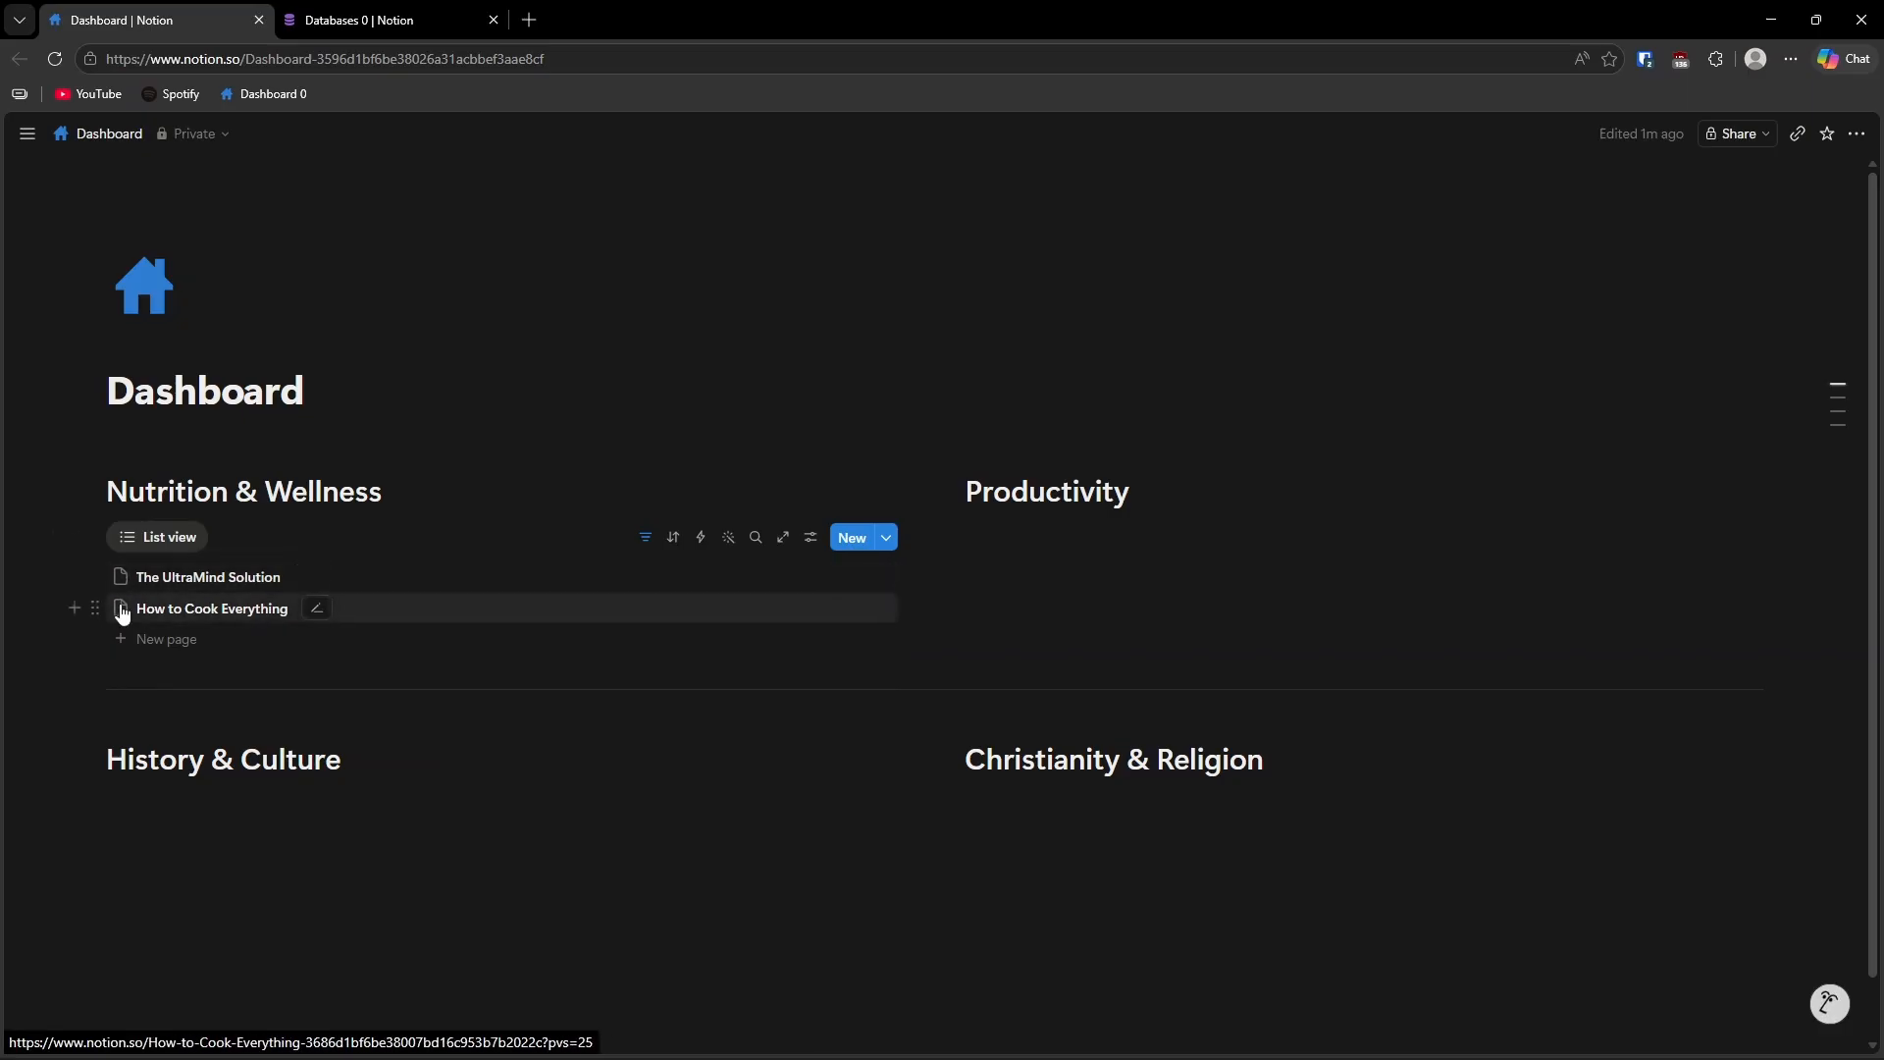
{"action": "left_click", "coordinate": [810, 540]}
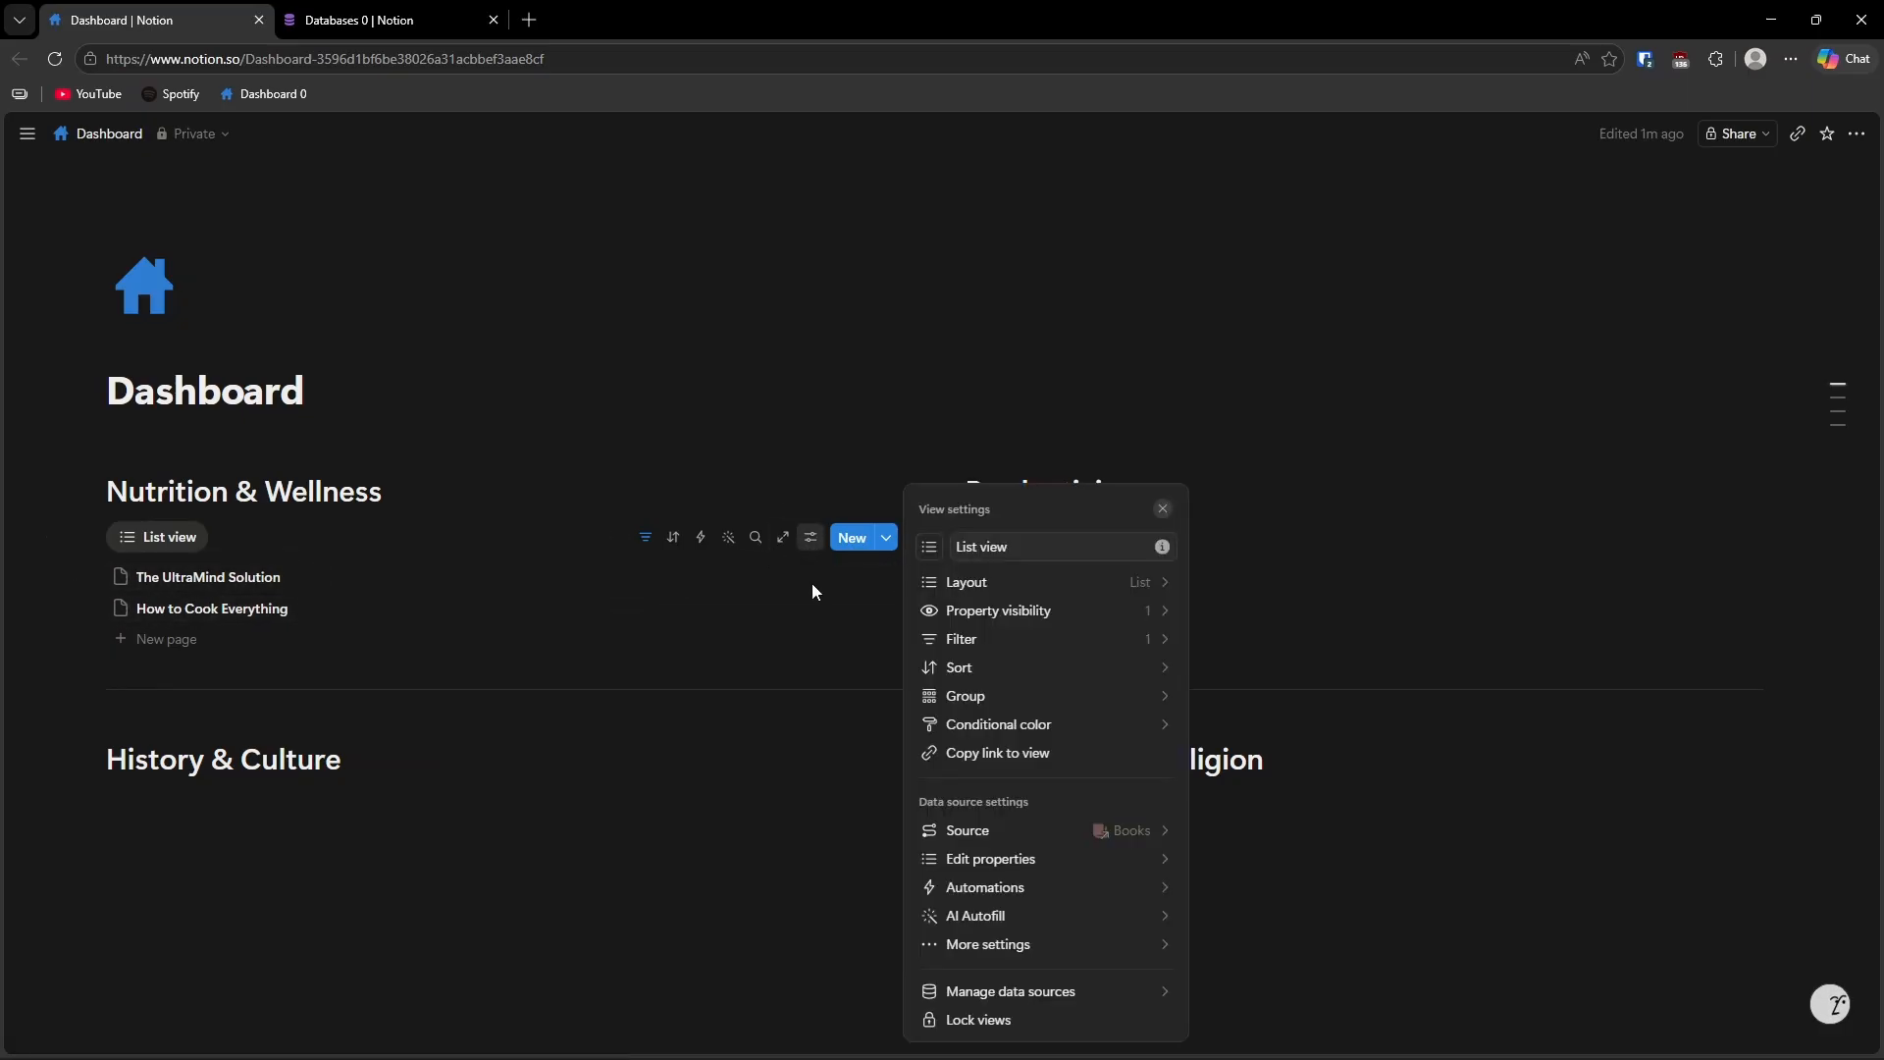
{"action": "left_click", "coordinate": [1001, 586]}
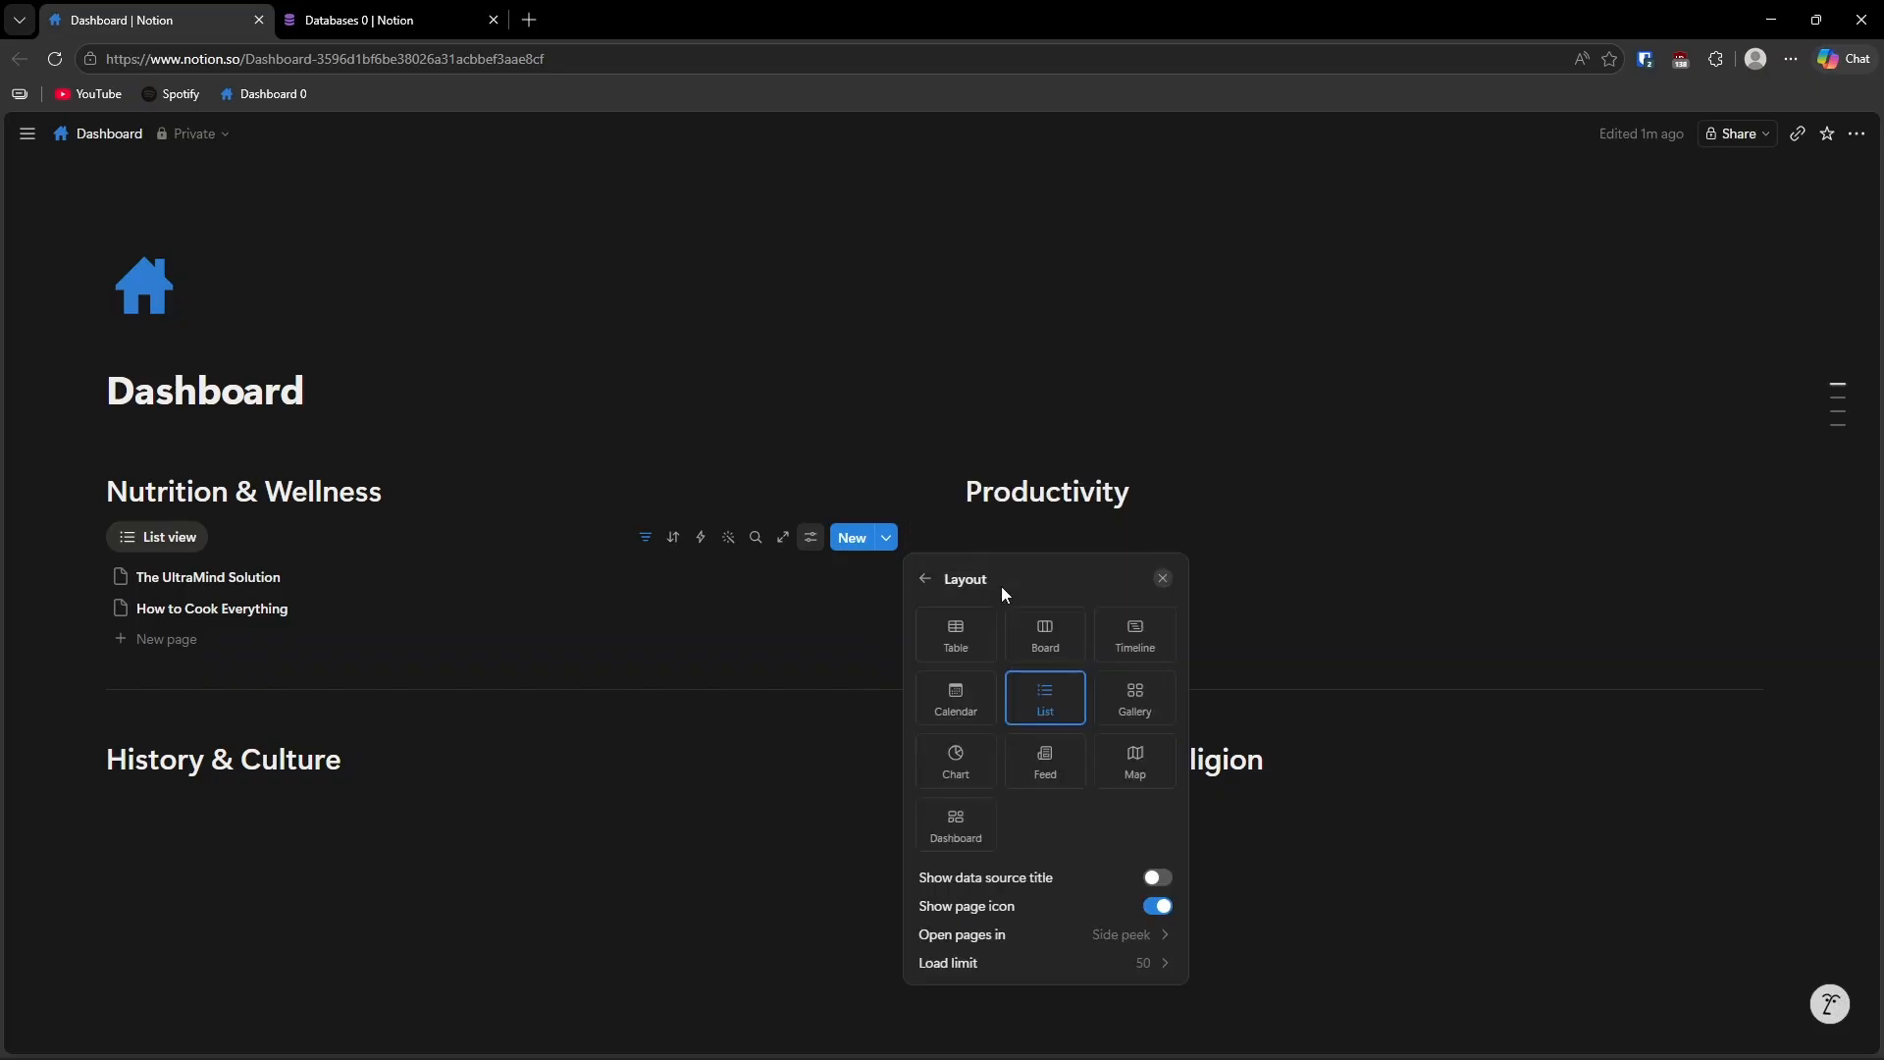
{"action": "left_click", "coordinate": [1159, 907]}
{"action": "left_click", "coordinate": [628, 715]}
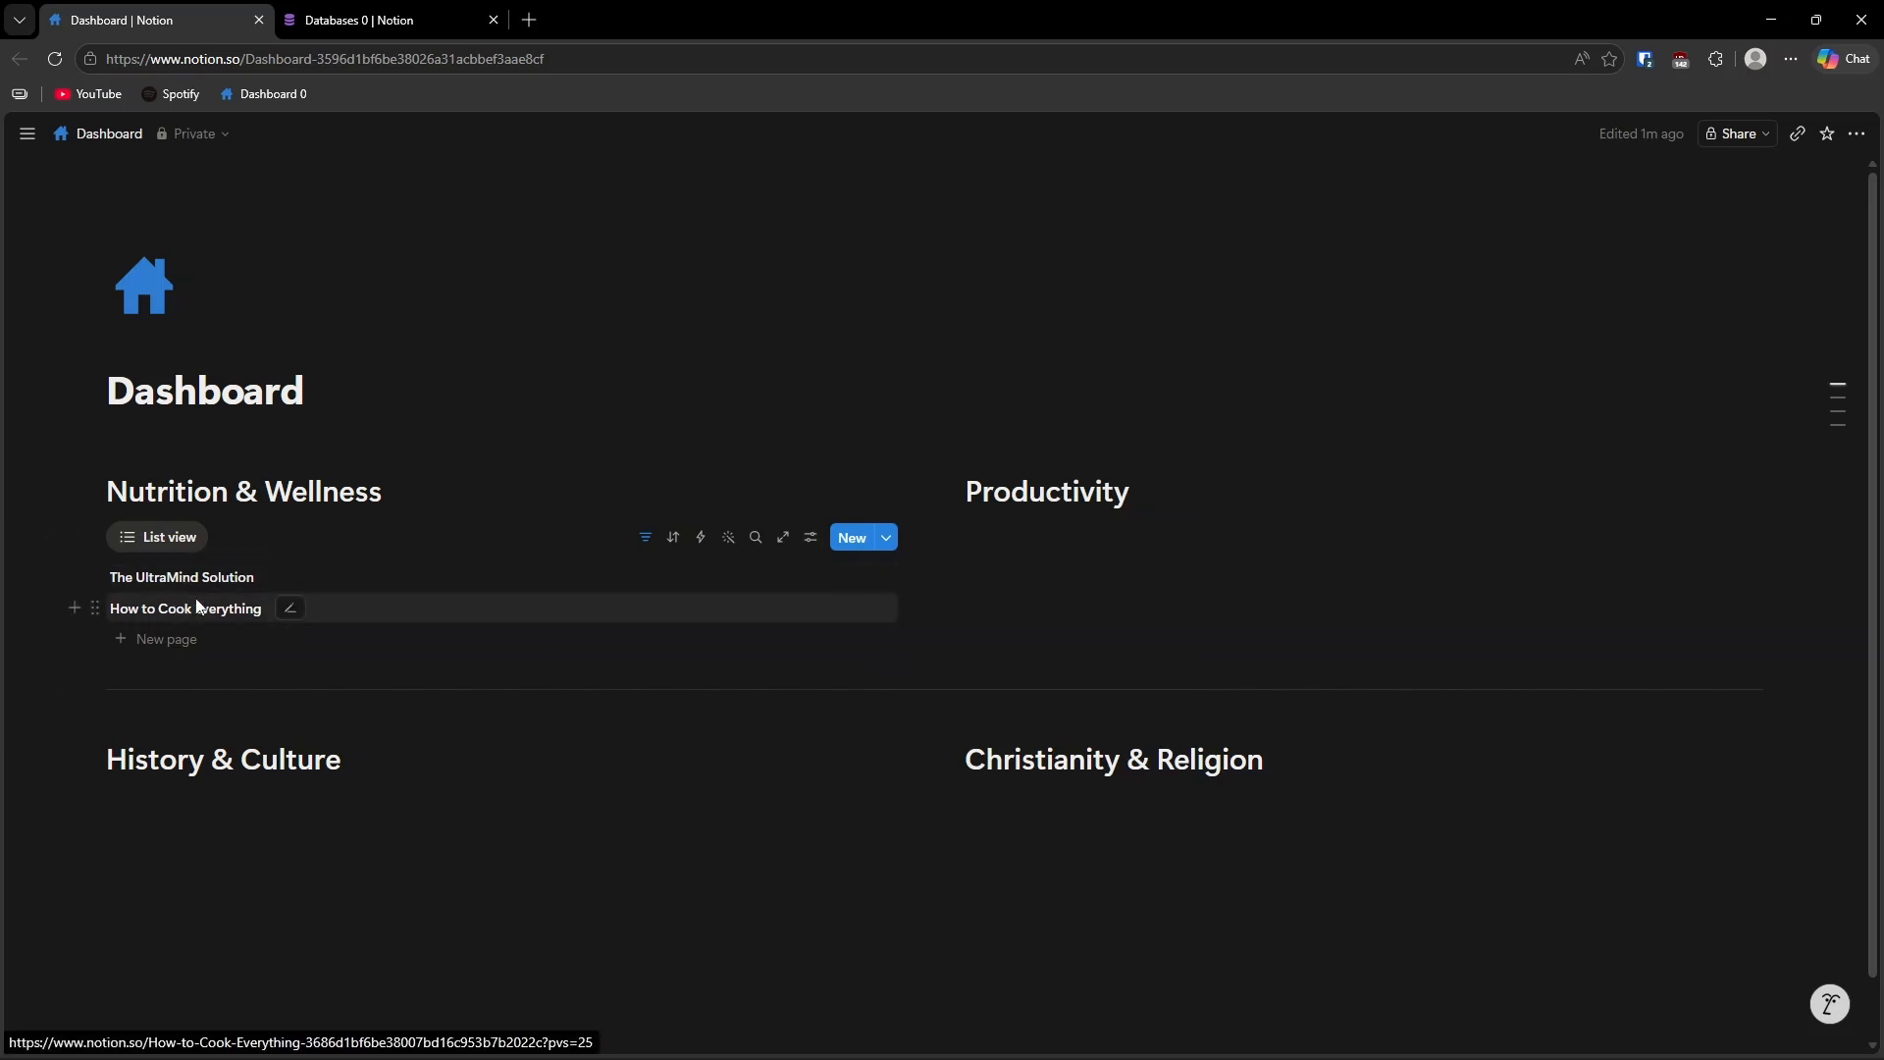
Show the Author (L, F) property in the Nutrition & Wellness list and open the Books database in a separate browser tab.
{"action": "left_click", "coordinate": [811, 536]}
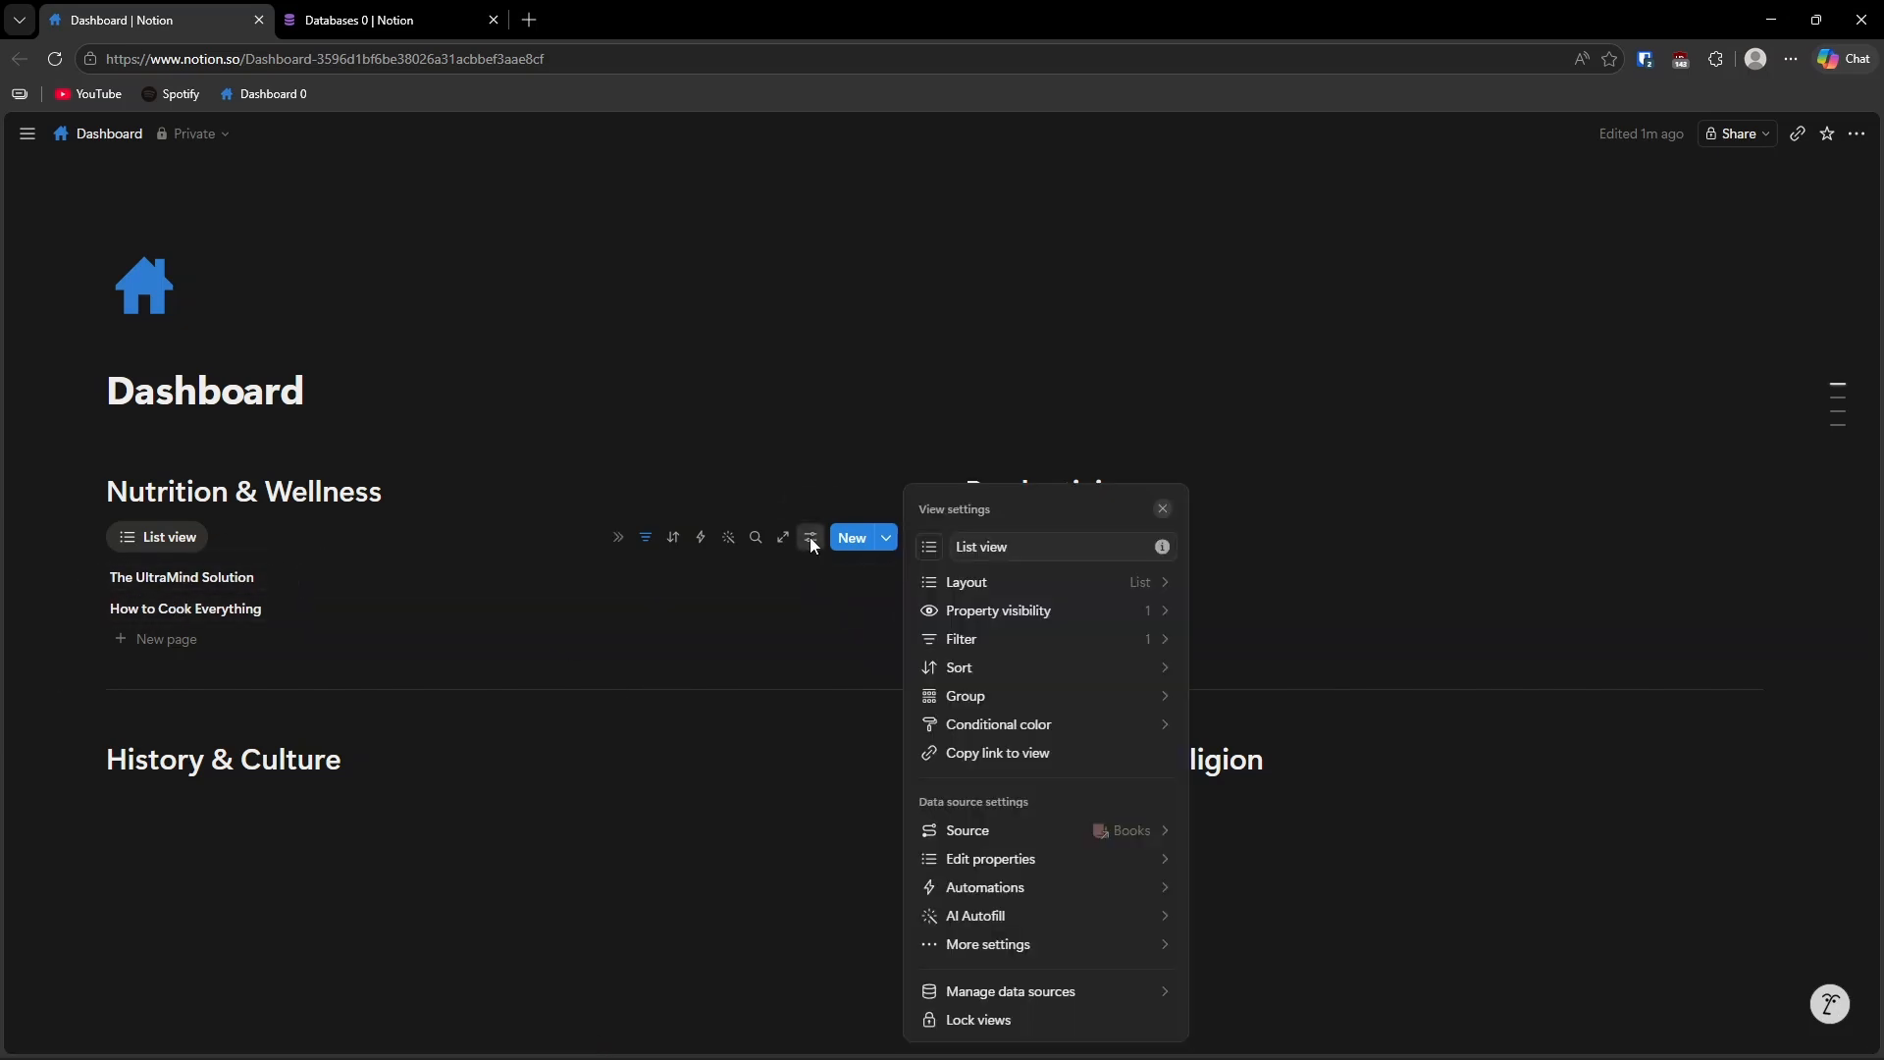
{"action": "left_click", "coordinate": [998, 611]}
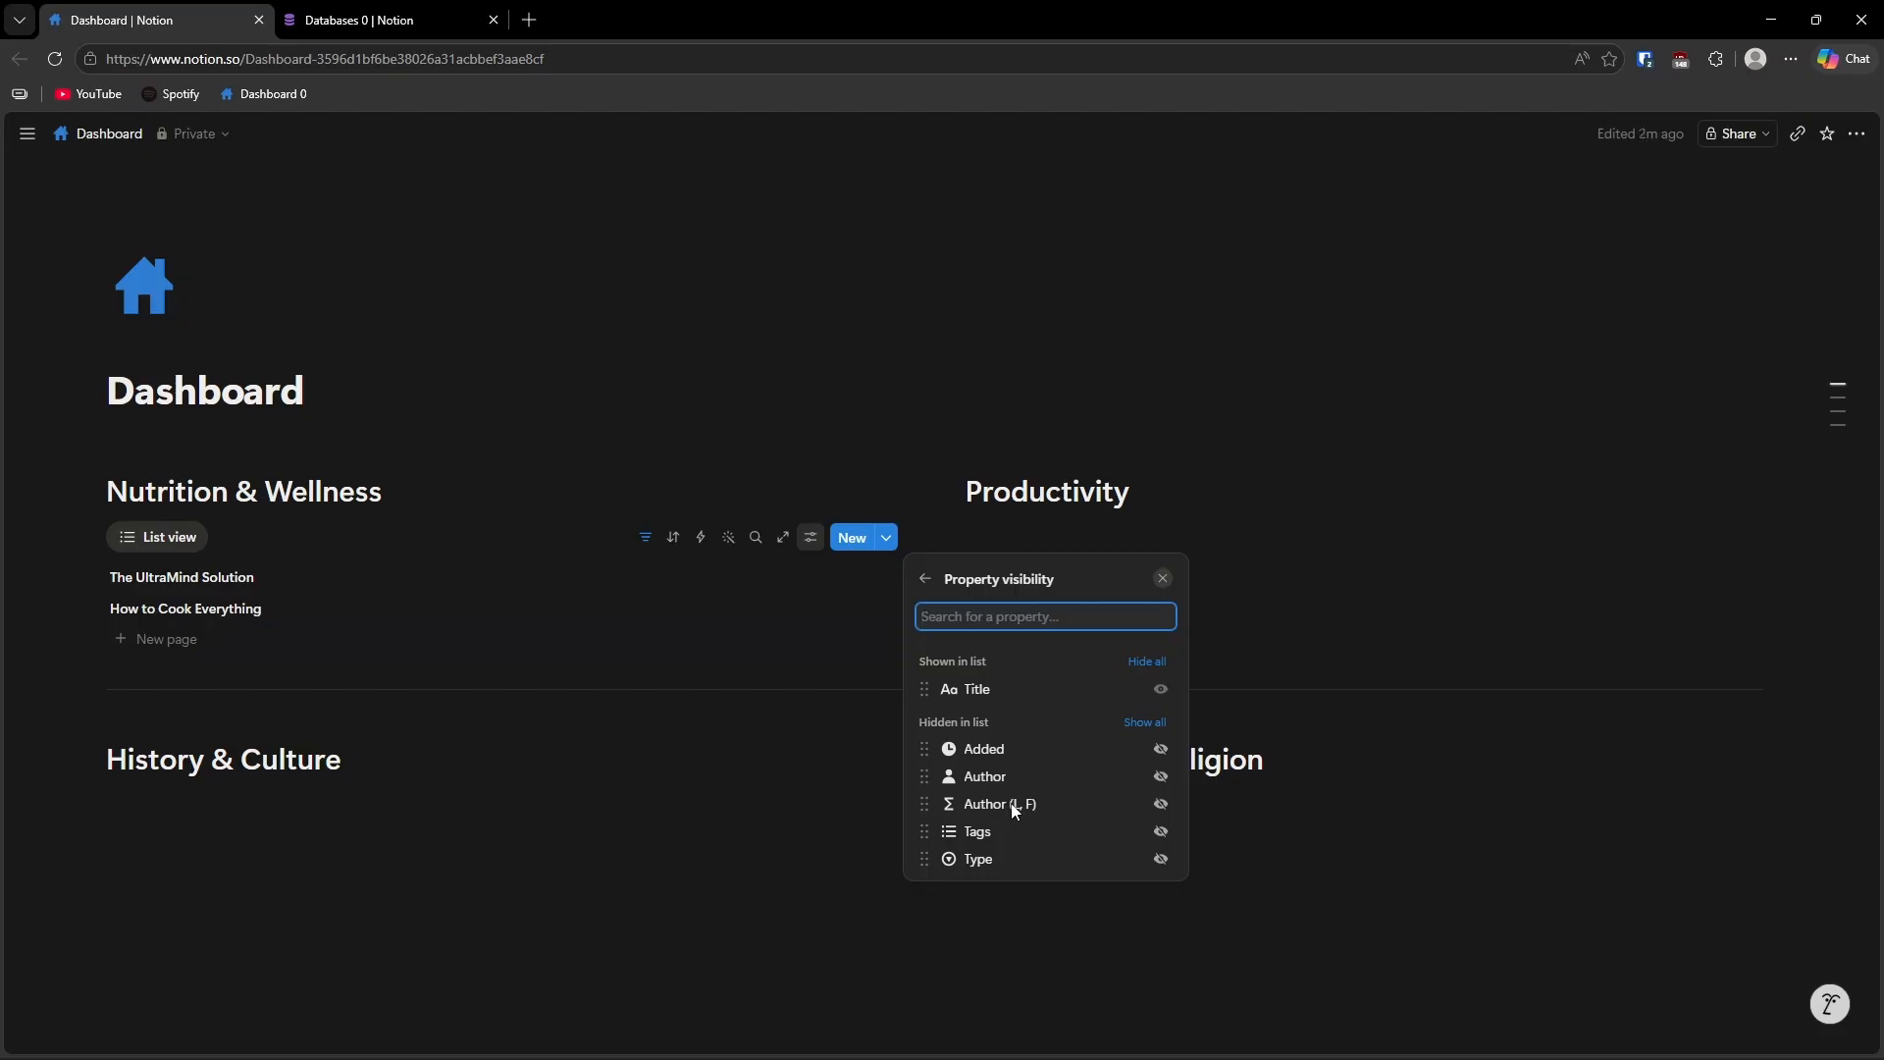
{"action": "left_click", "coordinate": [1161, 805]}
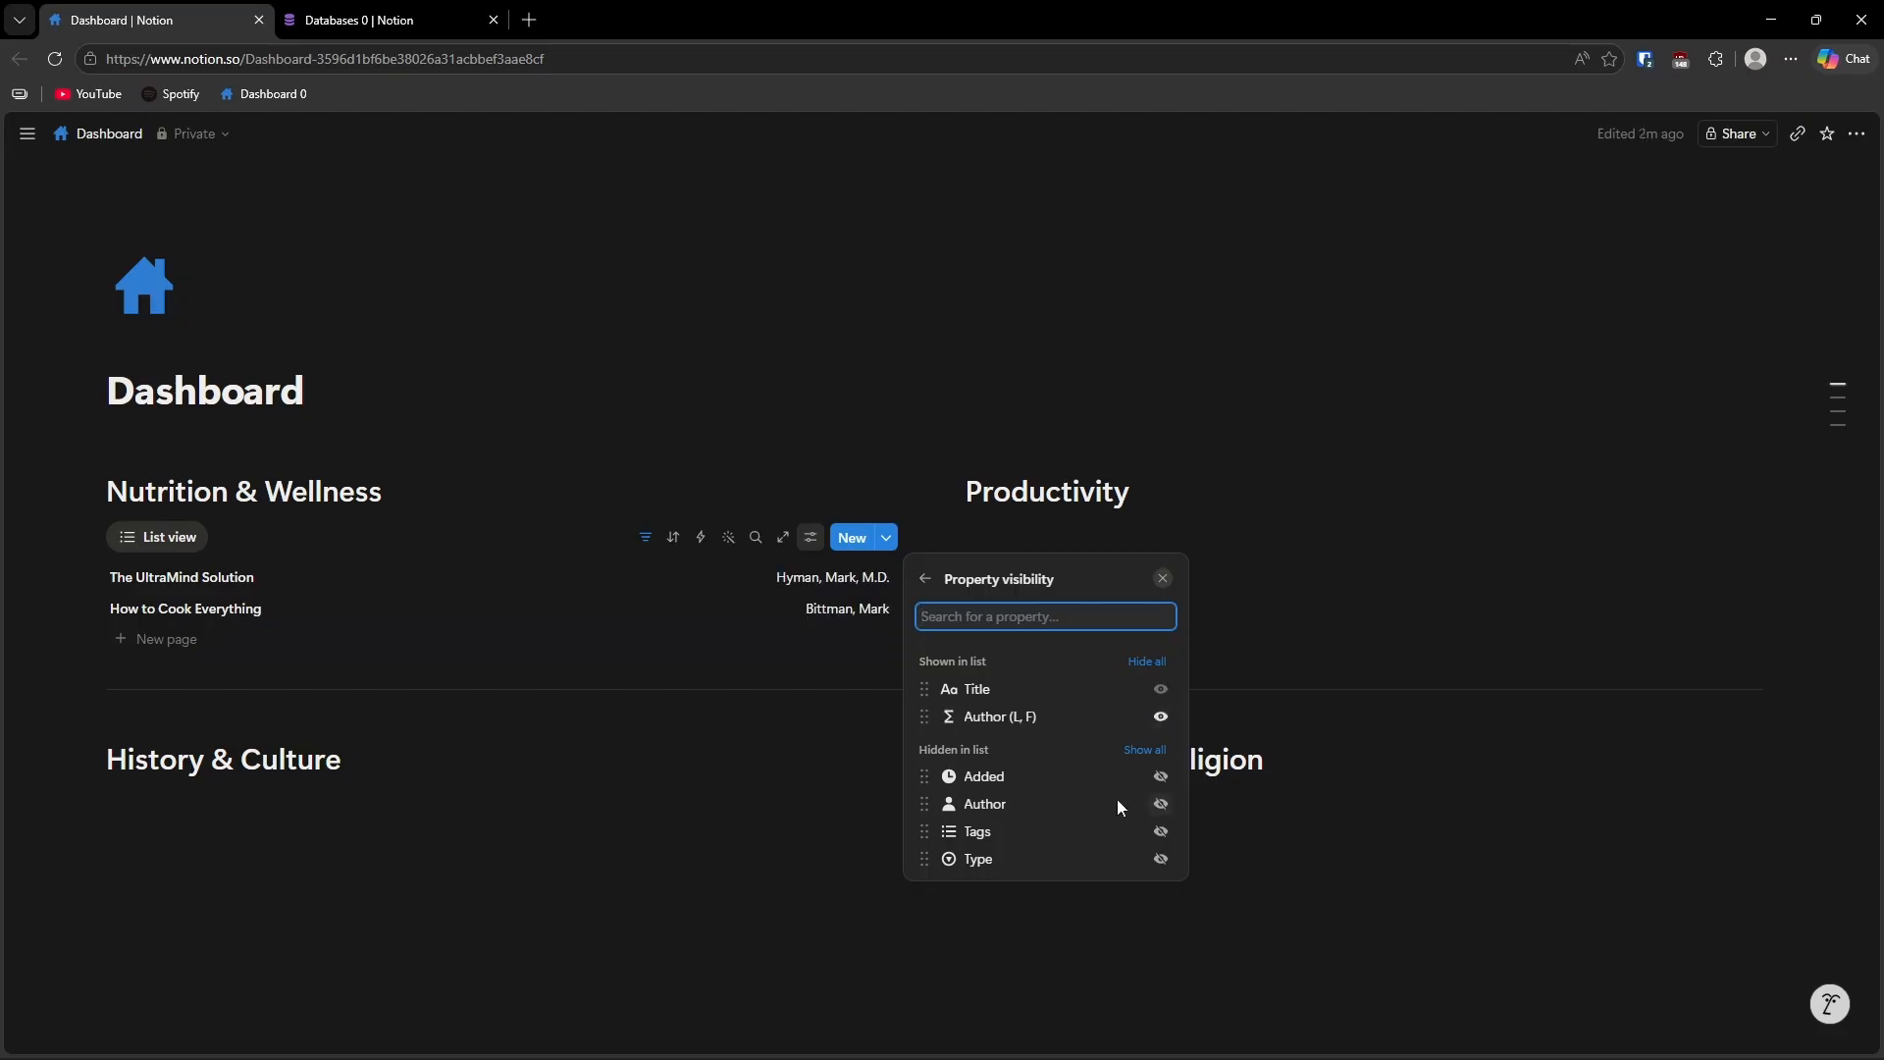
{"action": "left_click", "coordinate": [755, 663]}
{"action": "middle_click", "coordinate": [806, 587]}
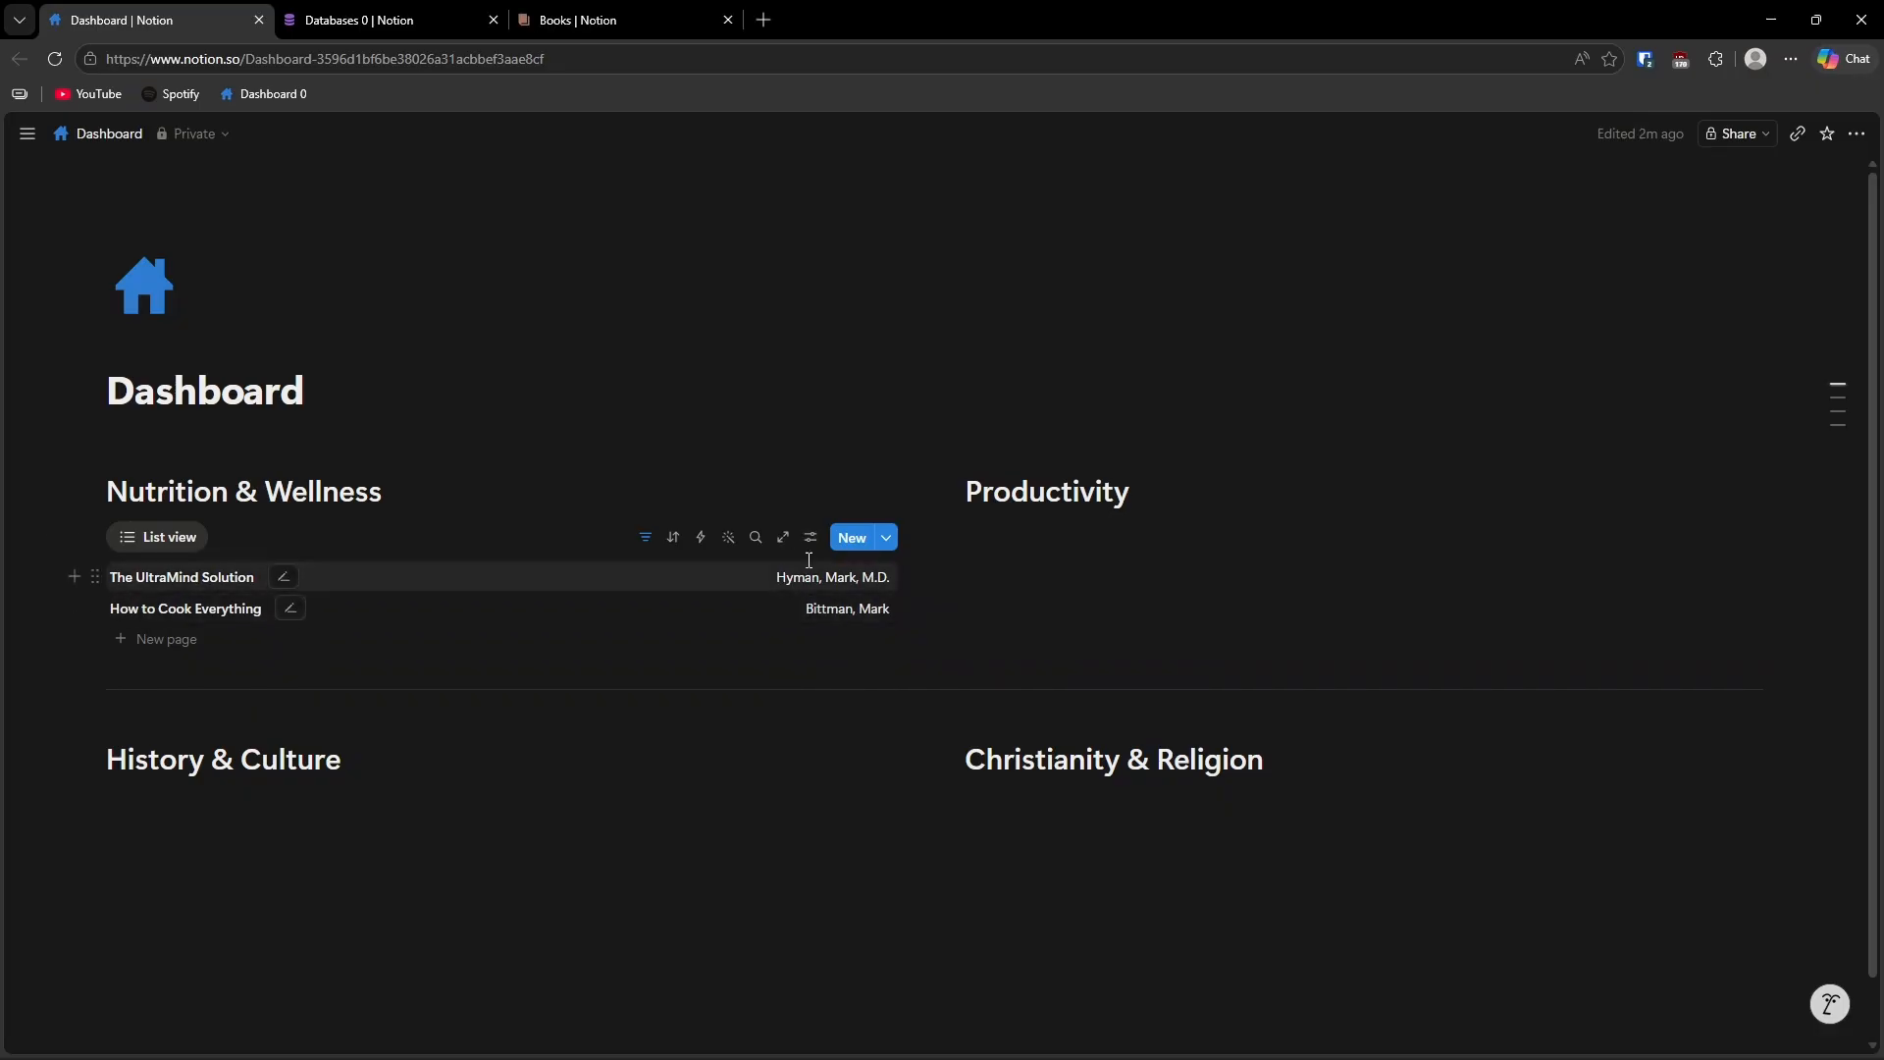
Examine the formula of the Author (L, F) property in the Books database, then close it without edits.
{"action": "left_click", "coordinate": [633, 24]}
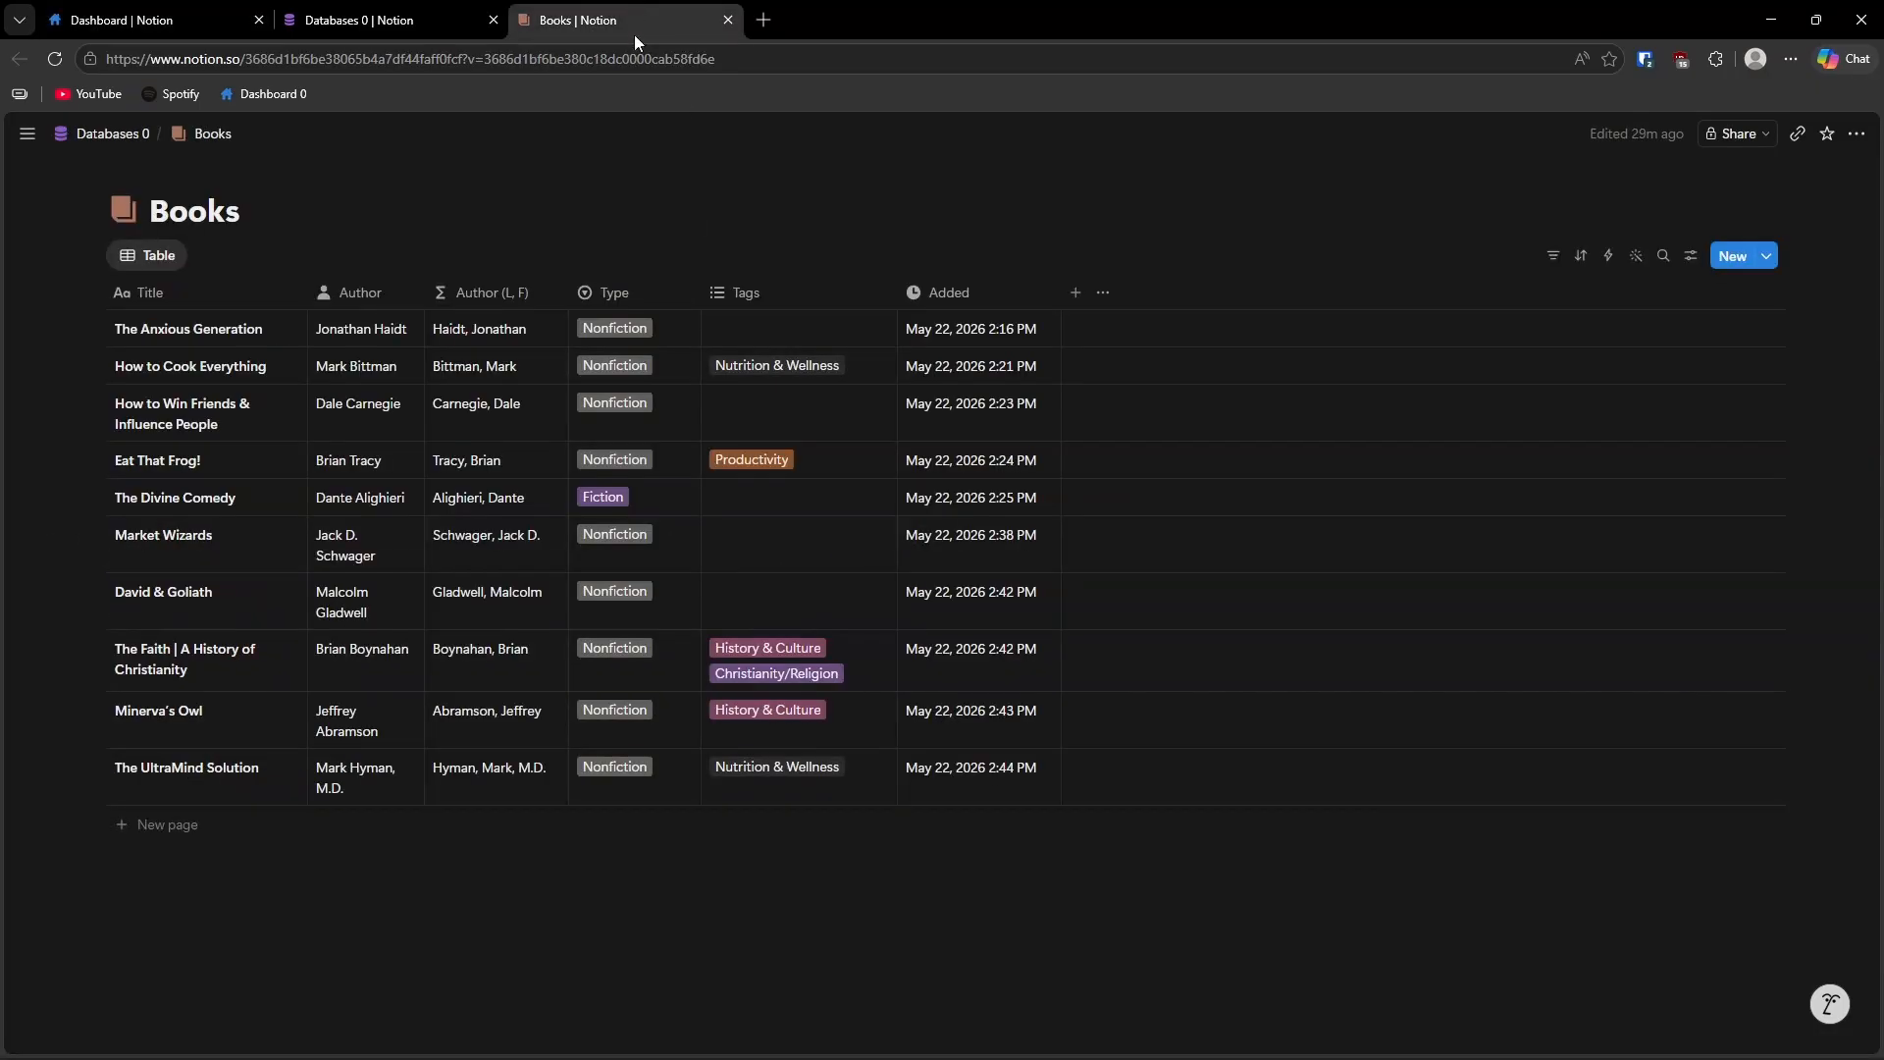
{"action": "left_click", "coordinate": [478, 291]}
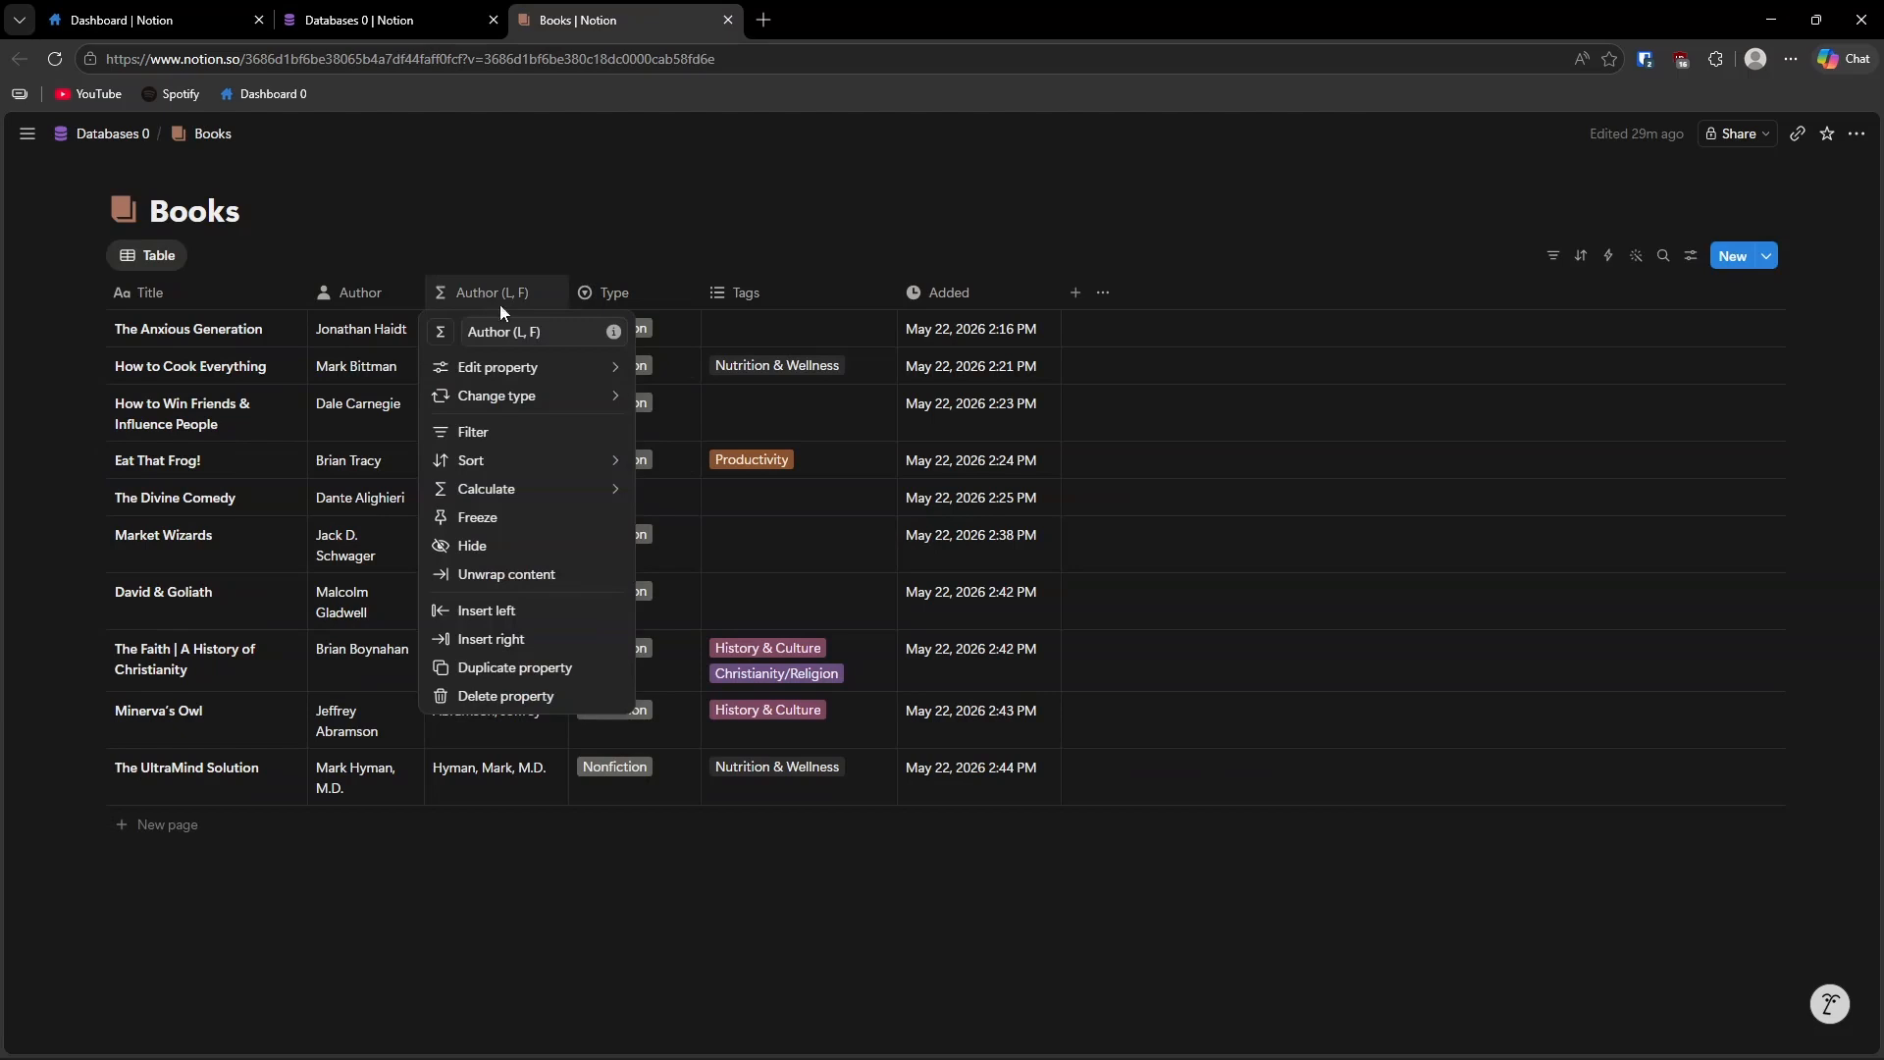
{"action": "mouse_move", "coordinate": [528, 368]}
{"action": "left_click", "coordinate": [686, 383]}
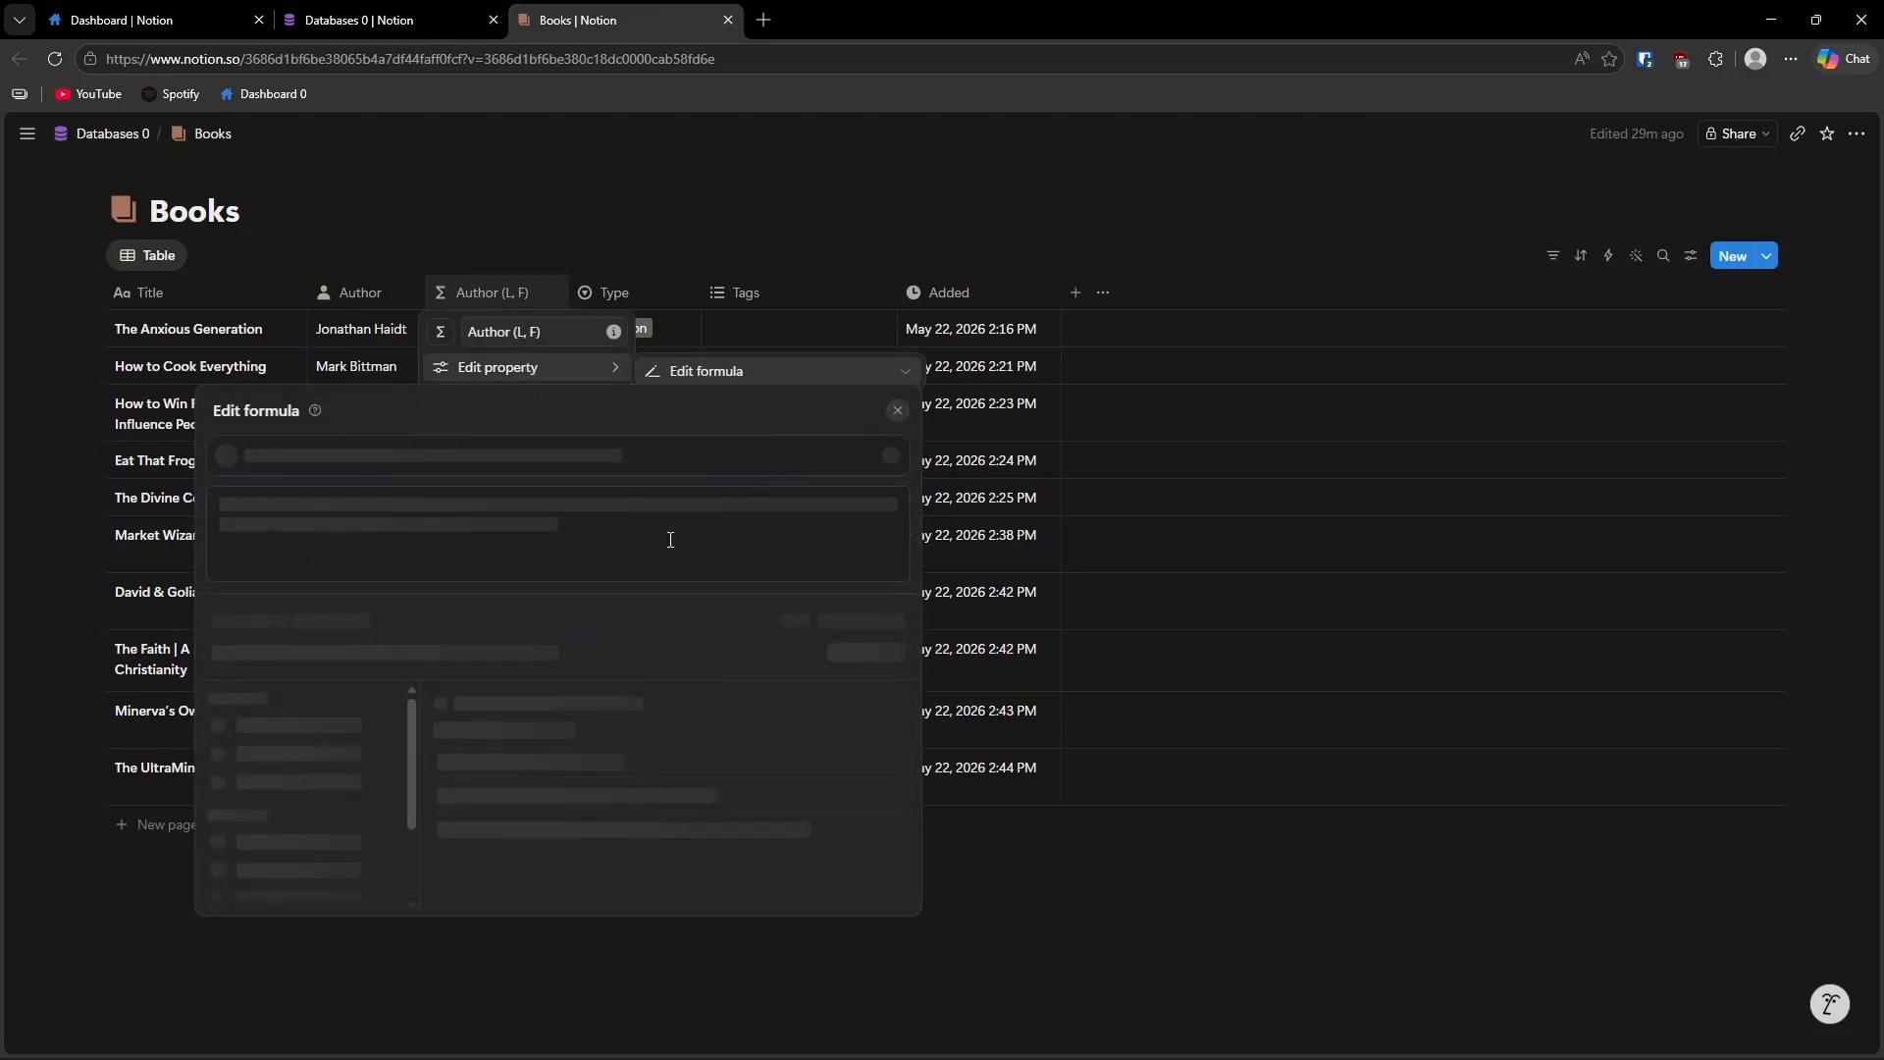
{"action": "scroll", "coordinate": [470, 666], "scroll_direction": "up", "scroll_amount": 3}
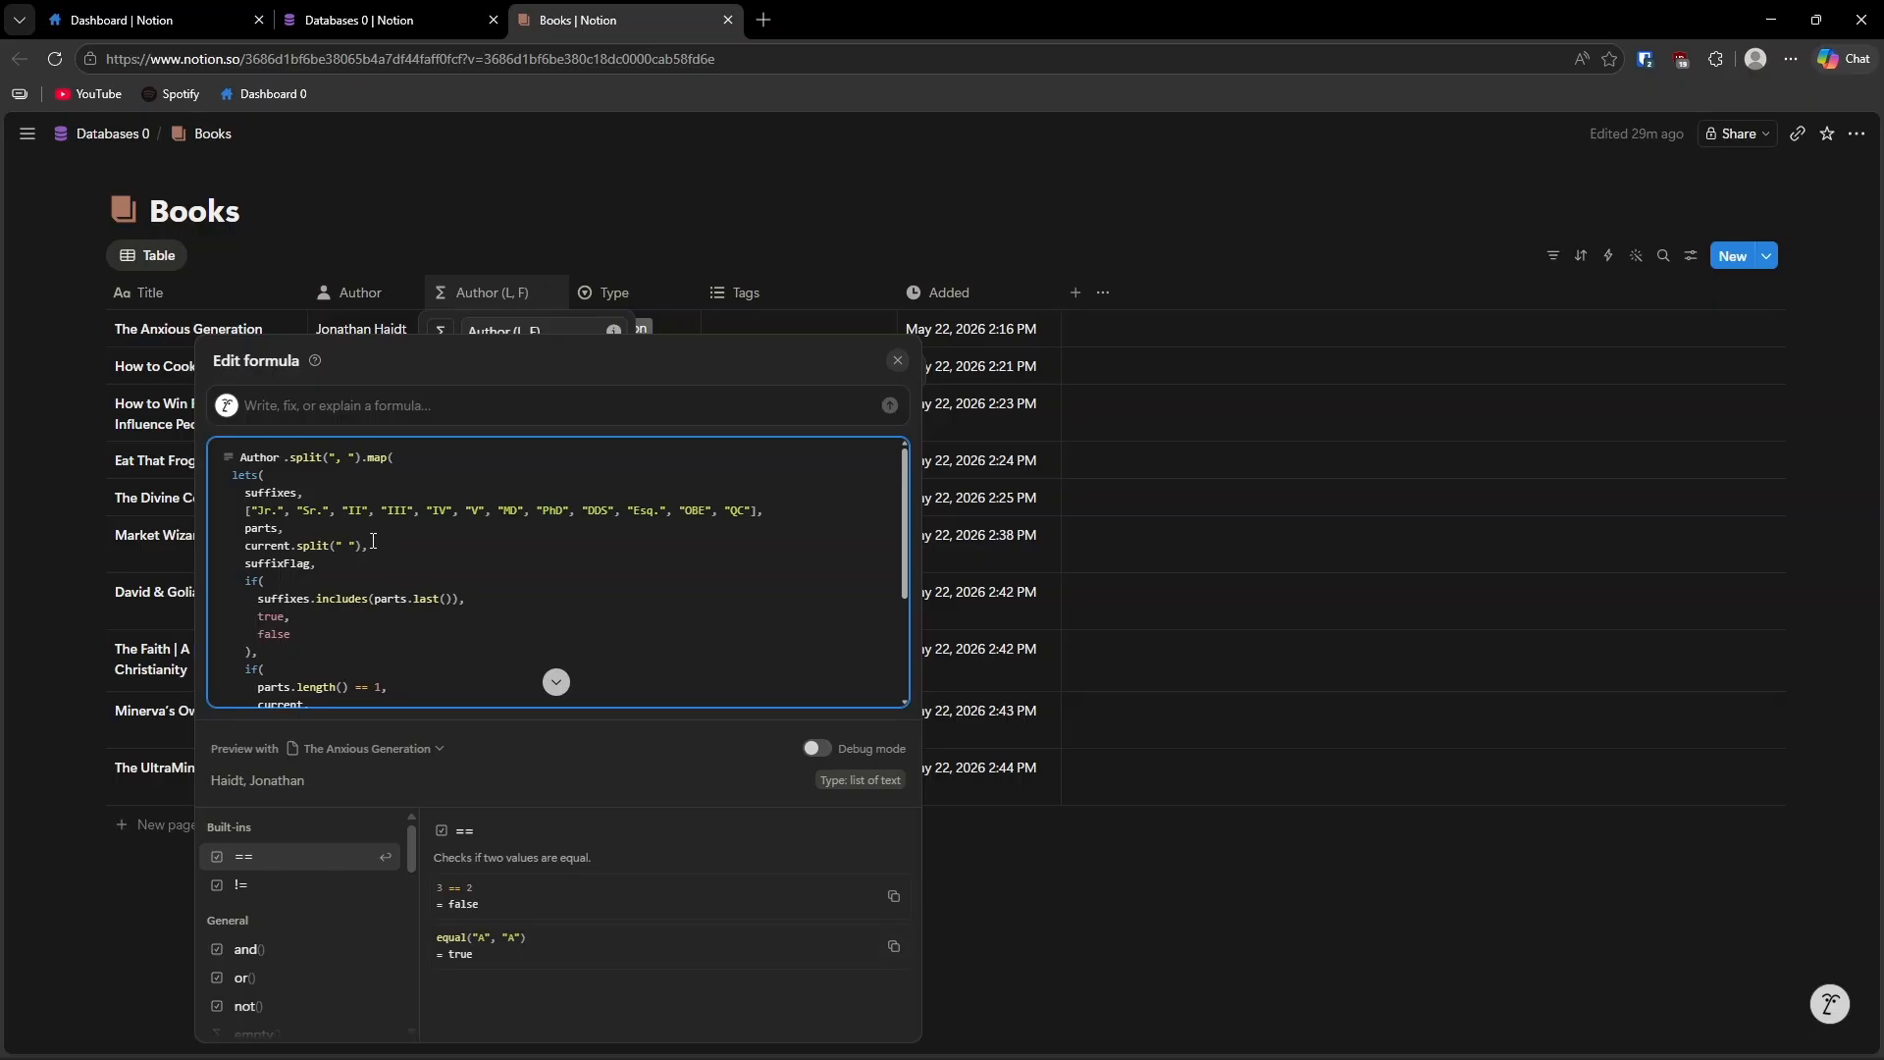
{"action": "scroll", "coordinate": [400, 576], "scroll_direction": "down", "scroll_amount": 3}
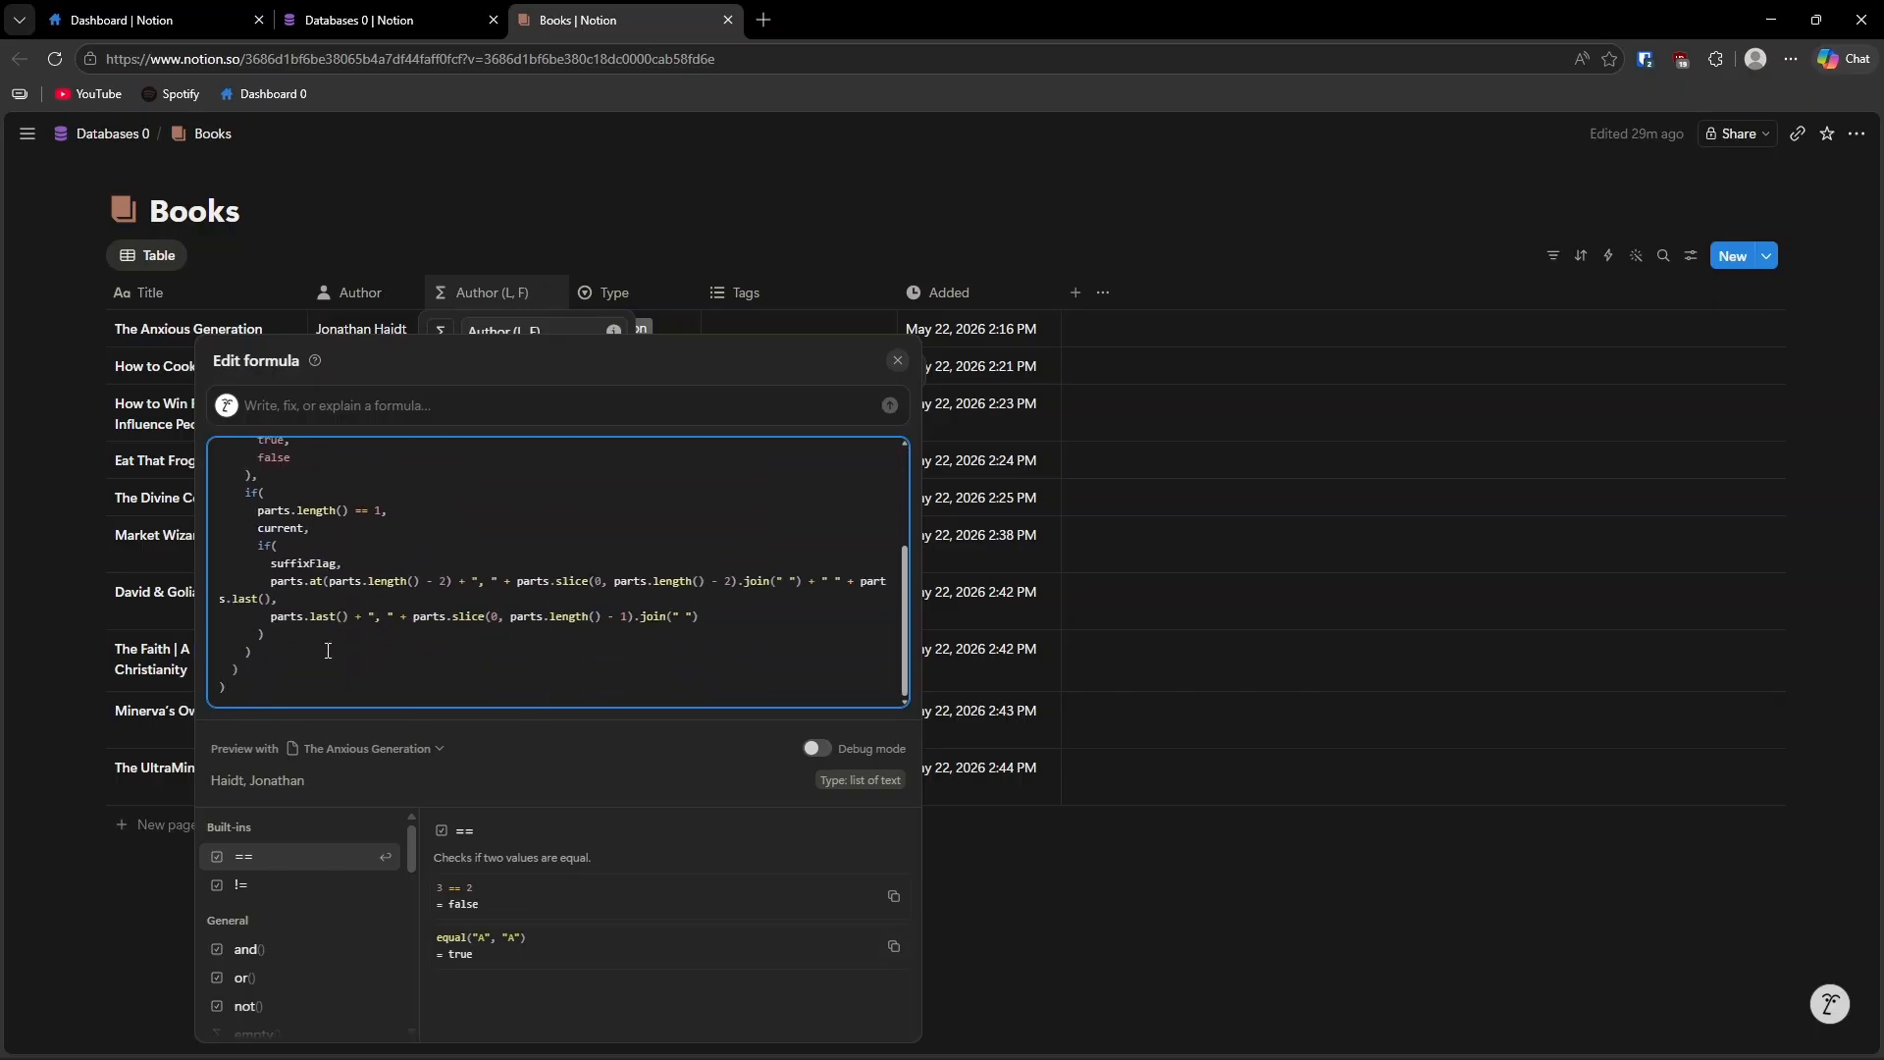
{"action": "scroll", "coordinate": [320, 482], "scroll_direction": "up", "scroll_amount": 3}
{"action": "scroll", "coordinate": [391, 603], "scroll_direction": "down", "scroll_amount": 5}
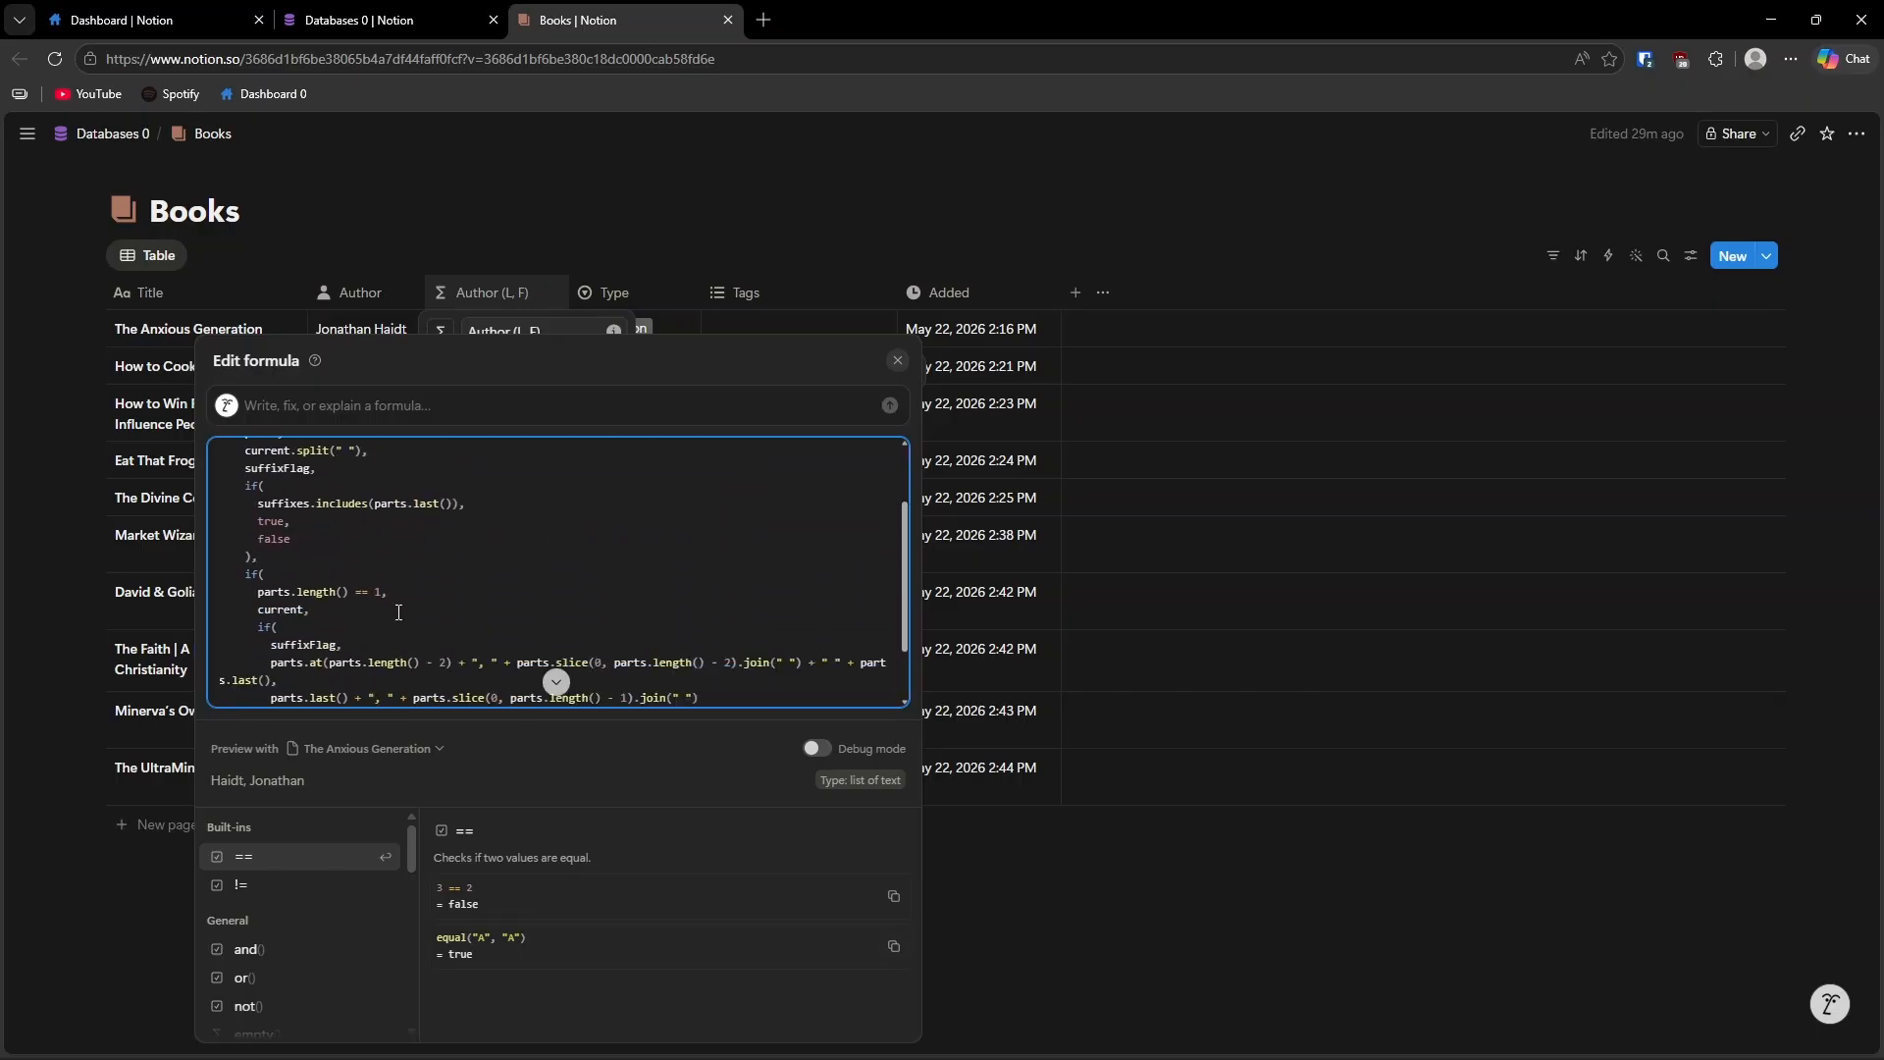
{"action": "left_click", "coordinate": [799, 221]}
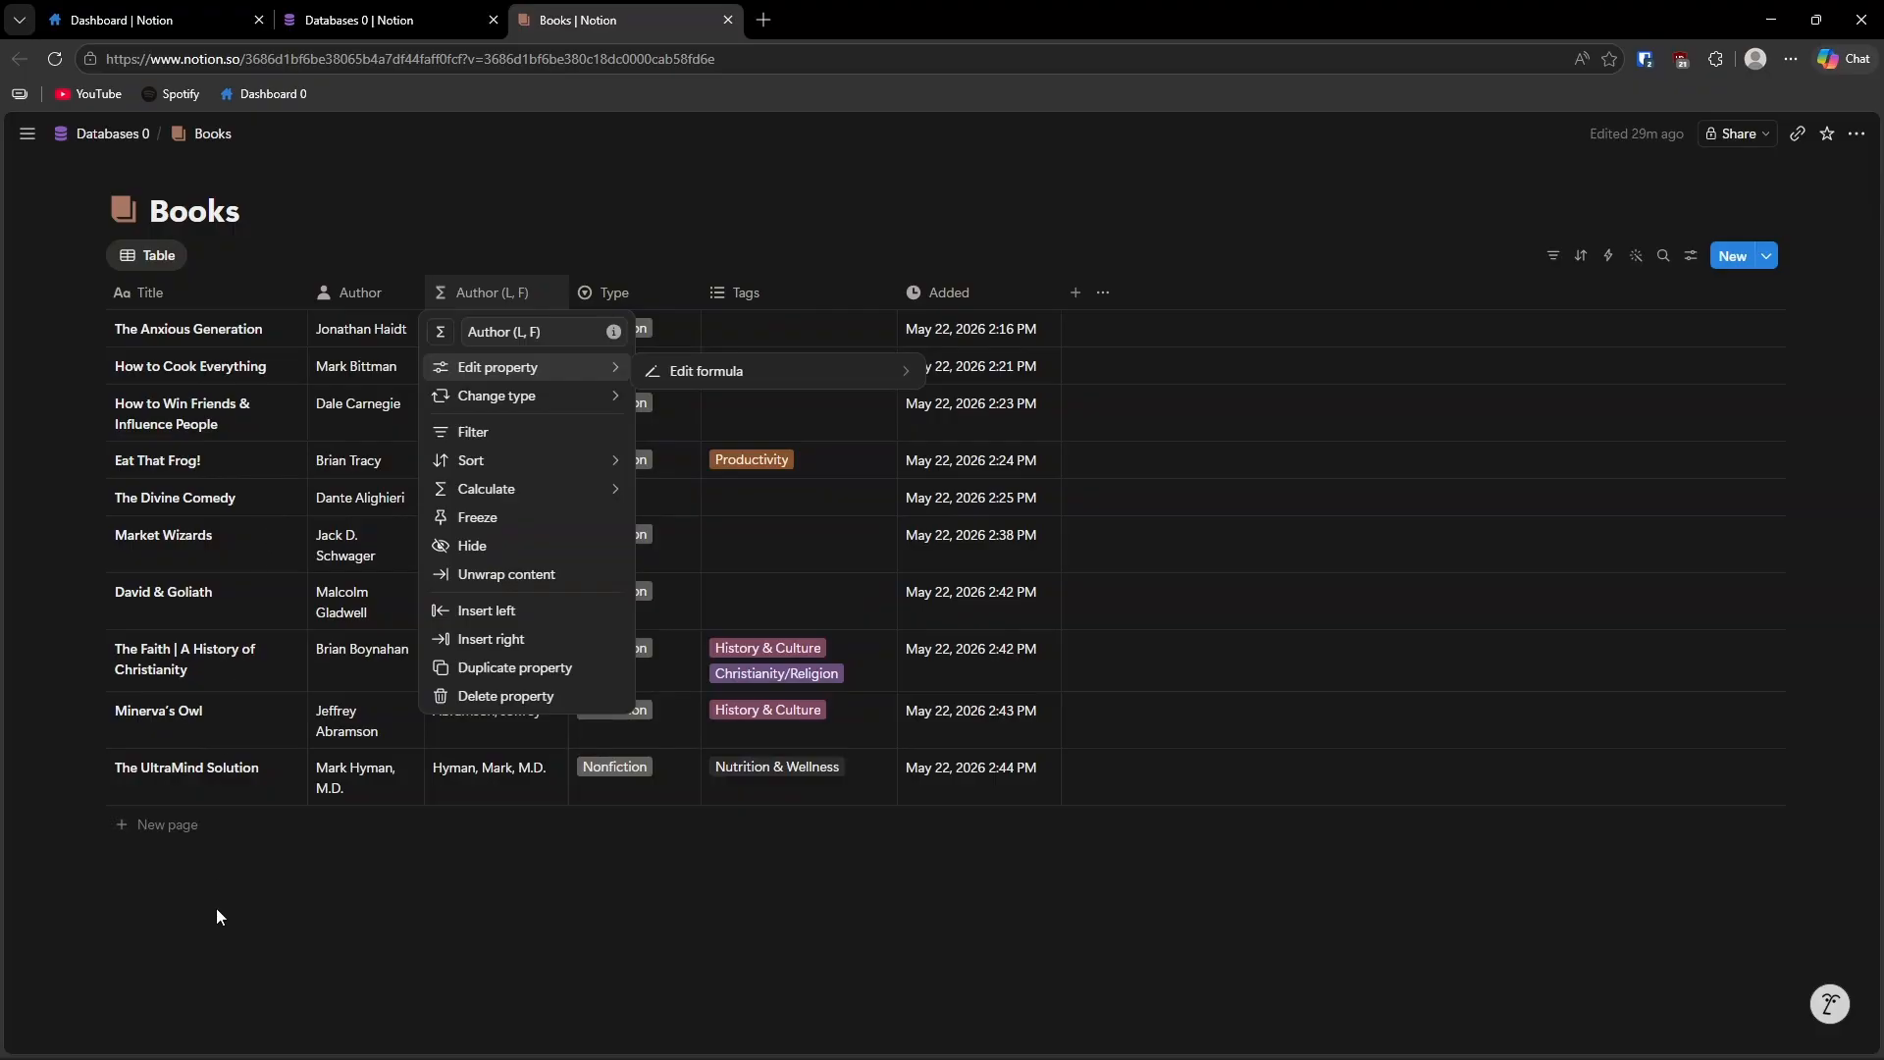
{"action": "left_click", "coordinate": [216, 915]}
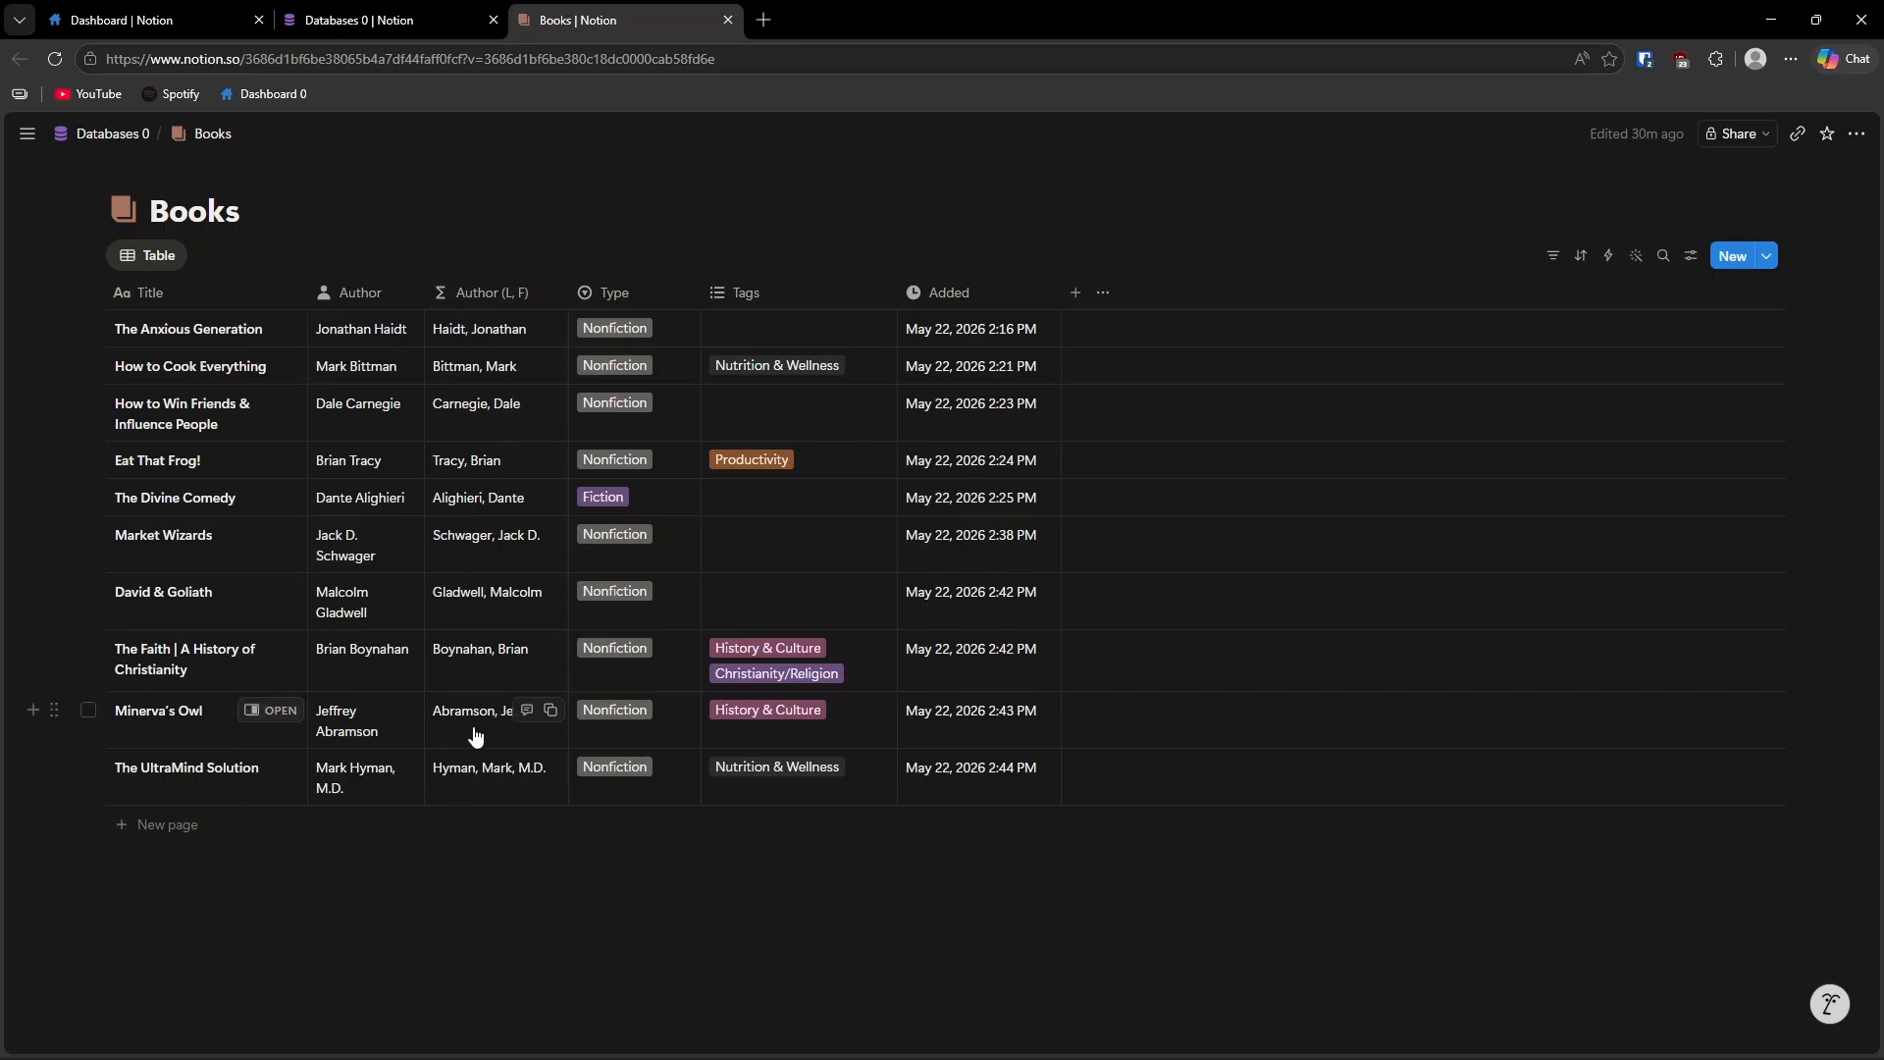
On the Dashboard page, sort the Nutrition & Wellness list by Author (L, F) in ascending order.
{"action": "key", "text": "ctrl+Tab"}
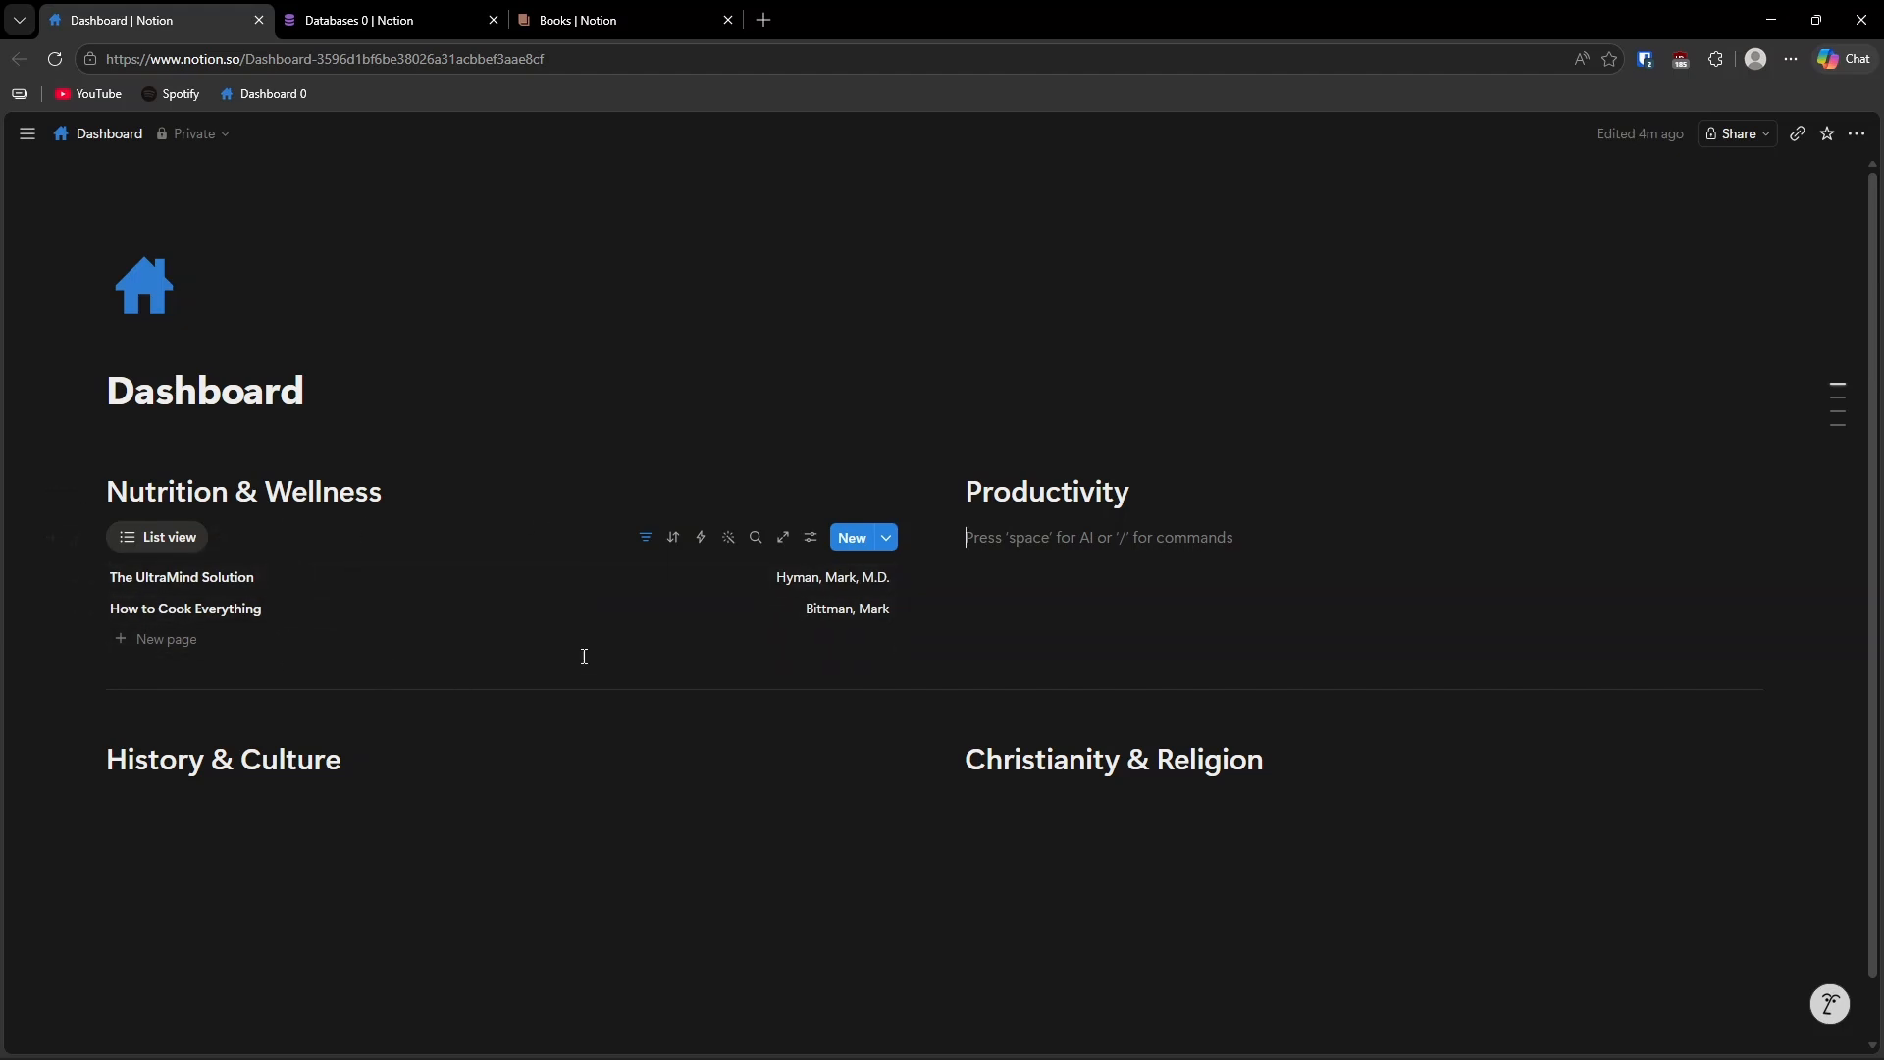
{"action": "left_click", "coordinate": [673, 539]}
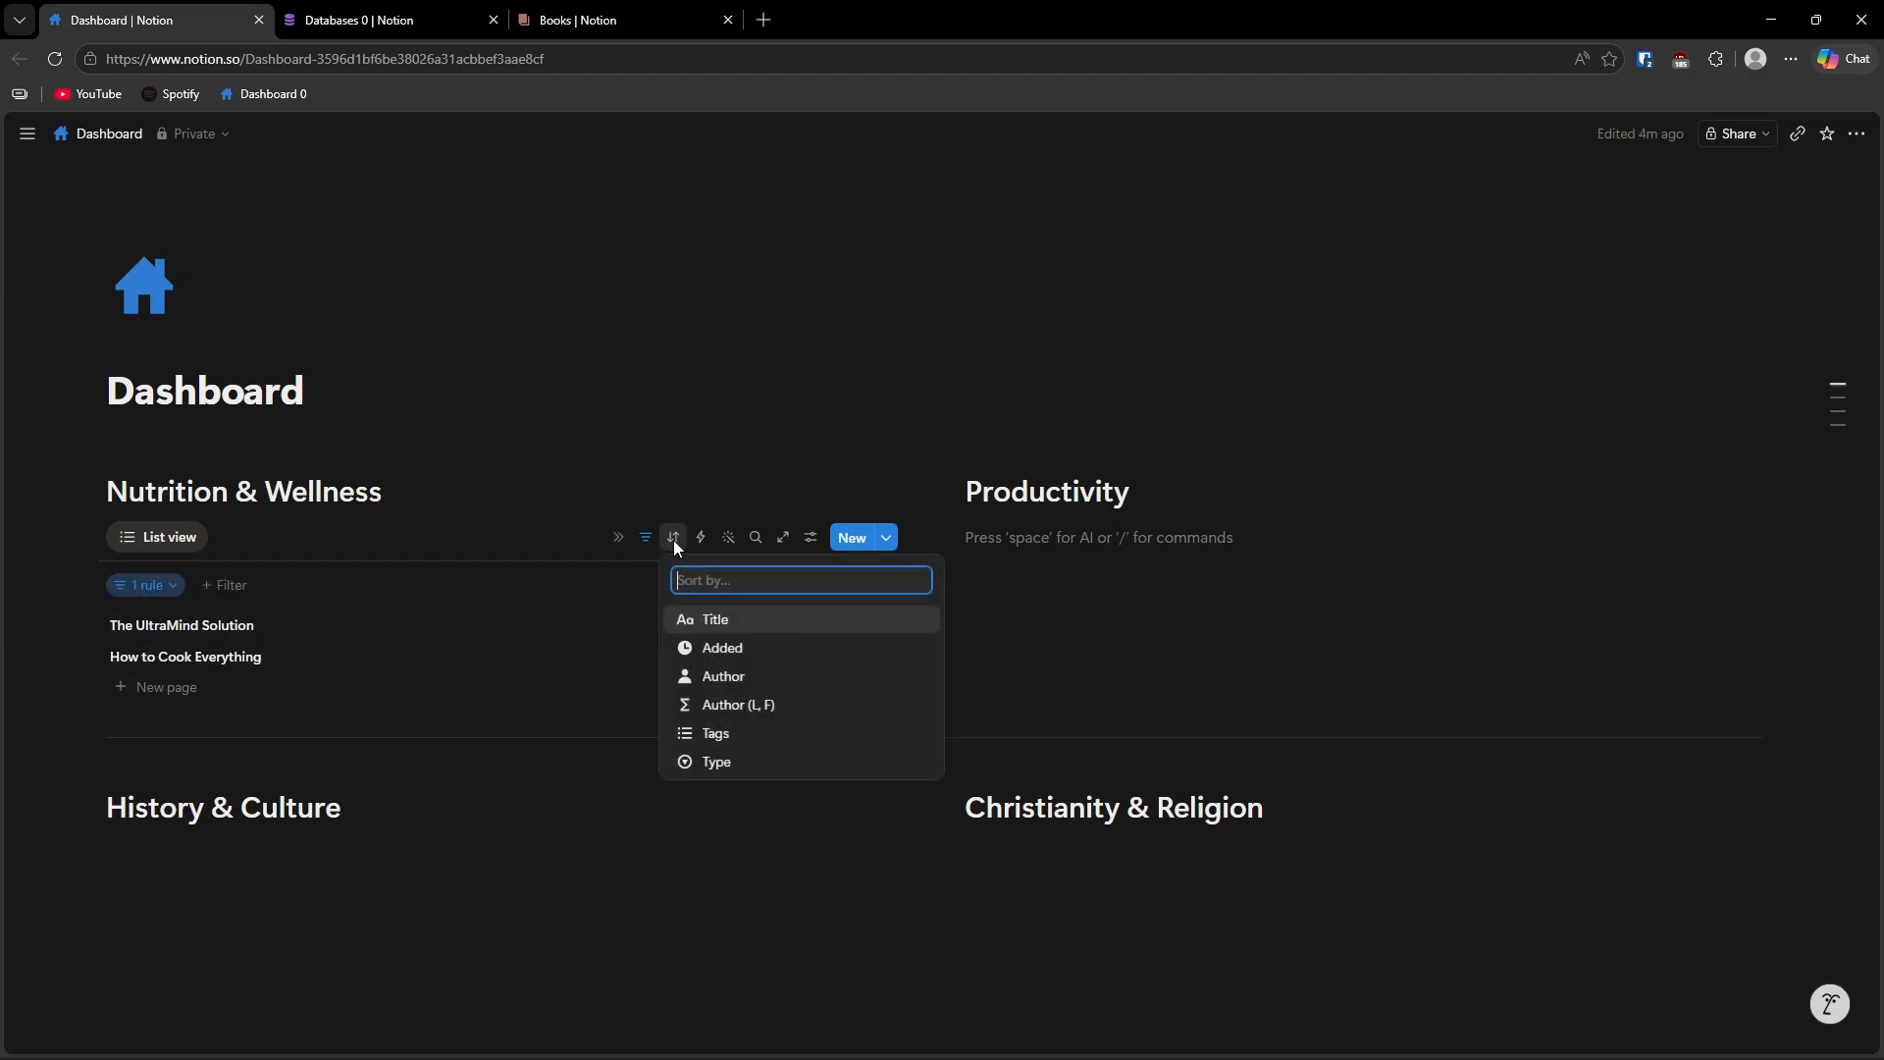
{"action": "left_click", "coordinate": [723, 705]}
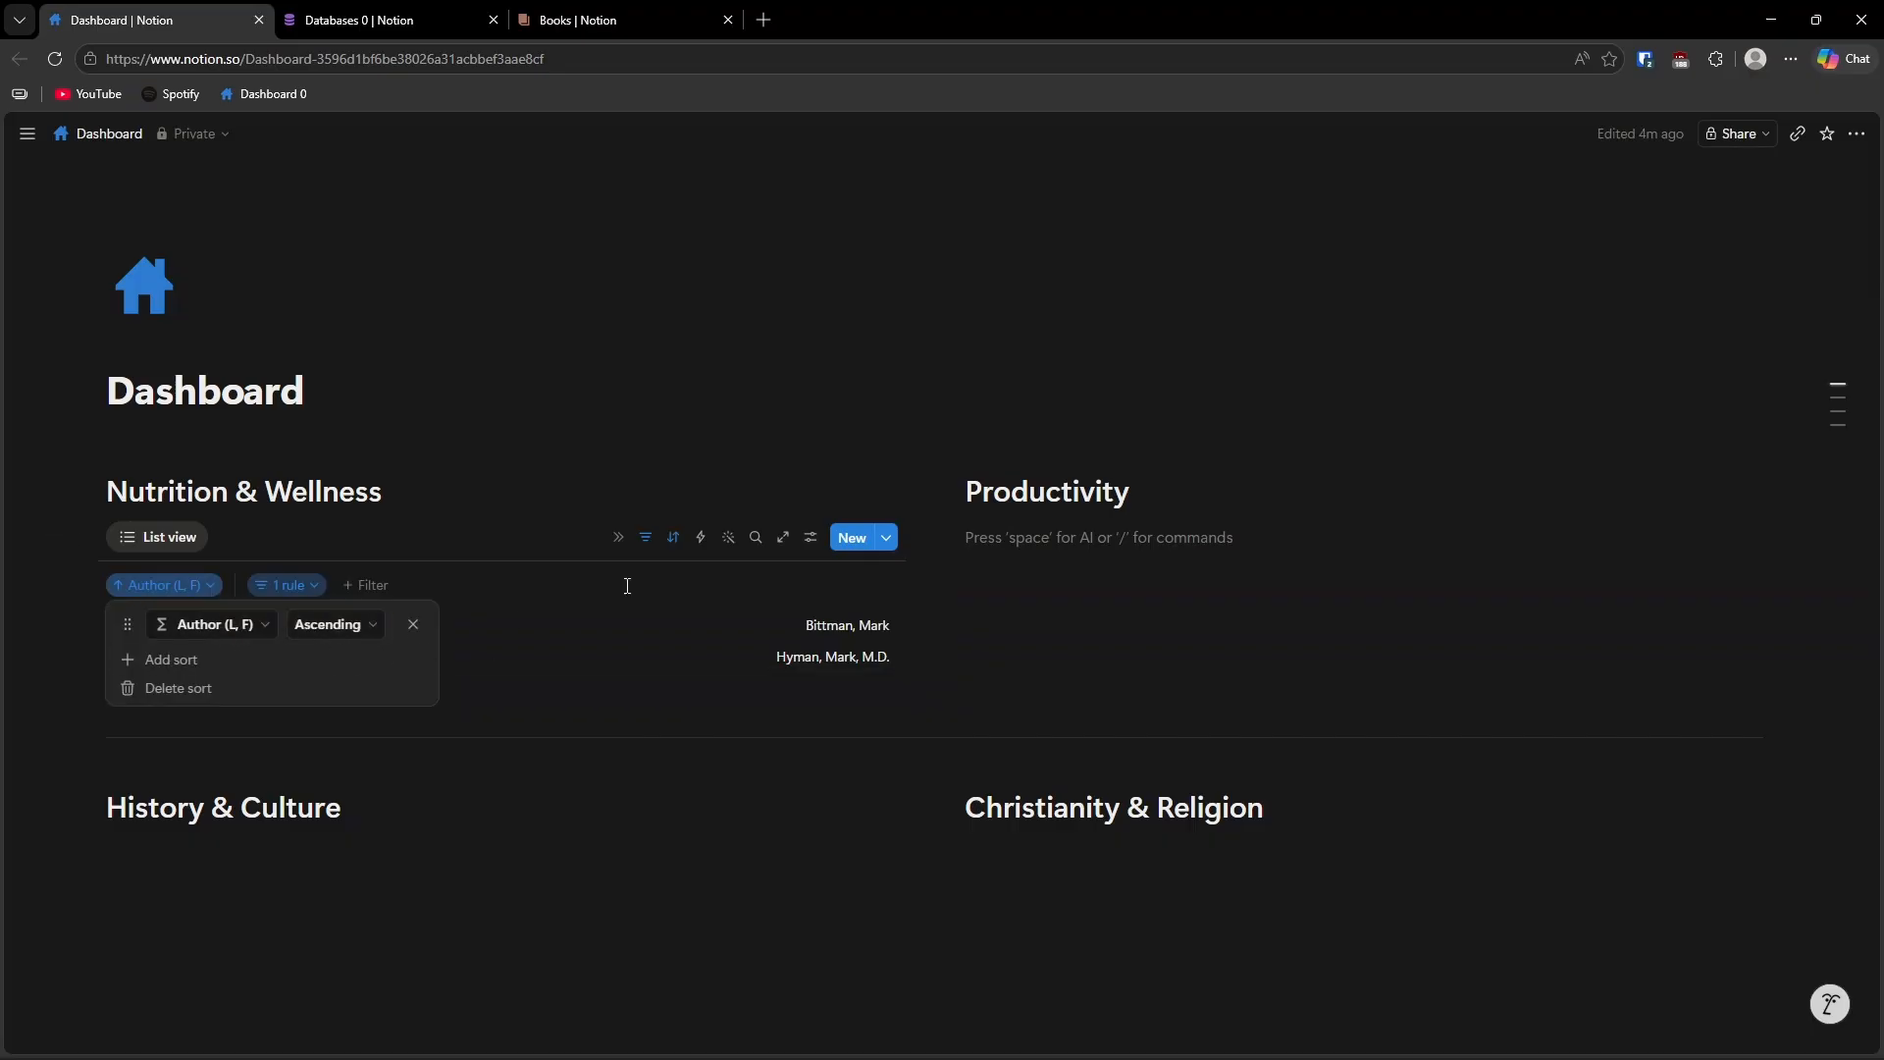
{"action": "left_click", "coordinate": [673, 538]}
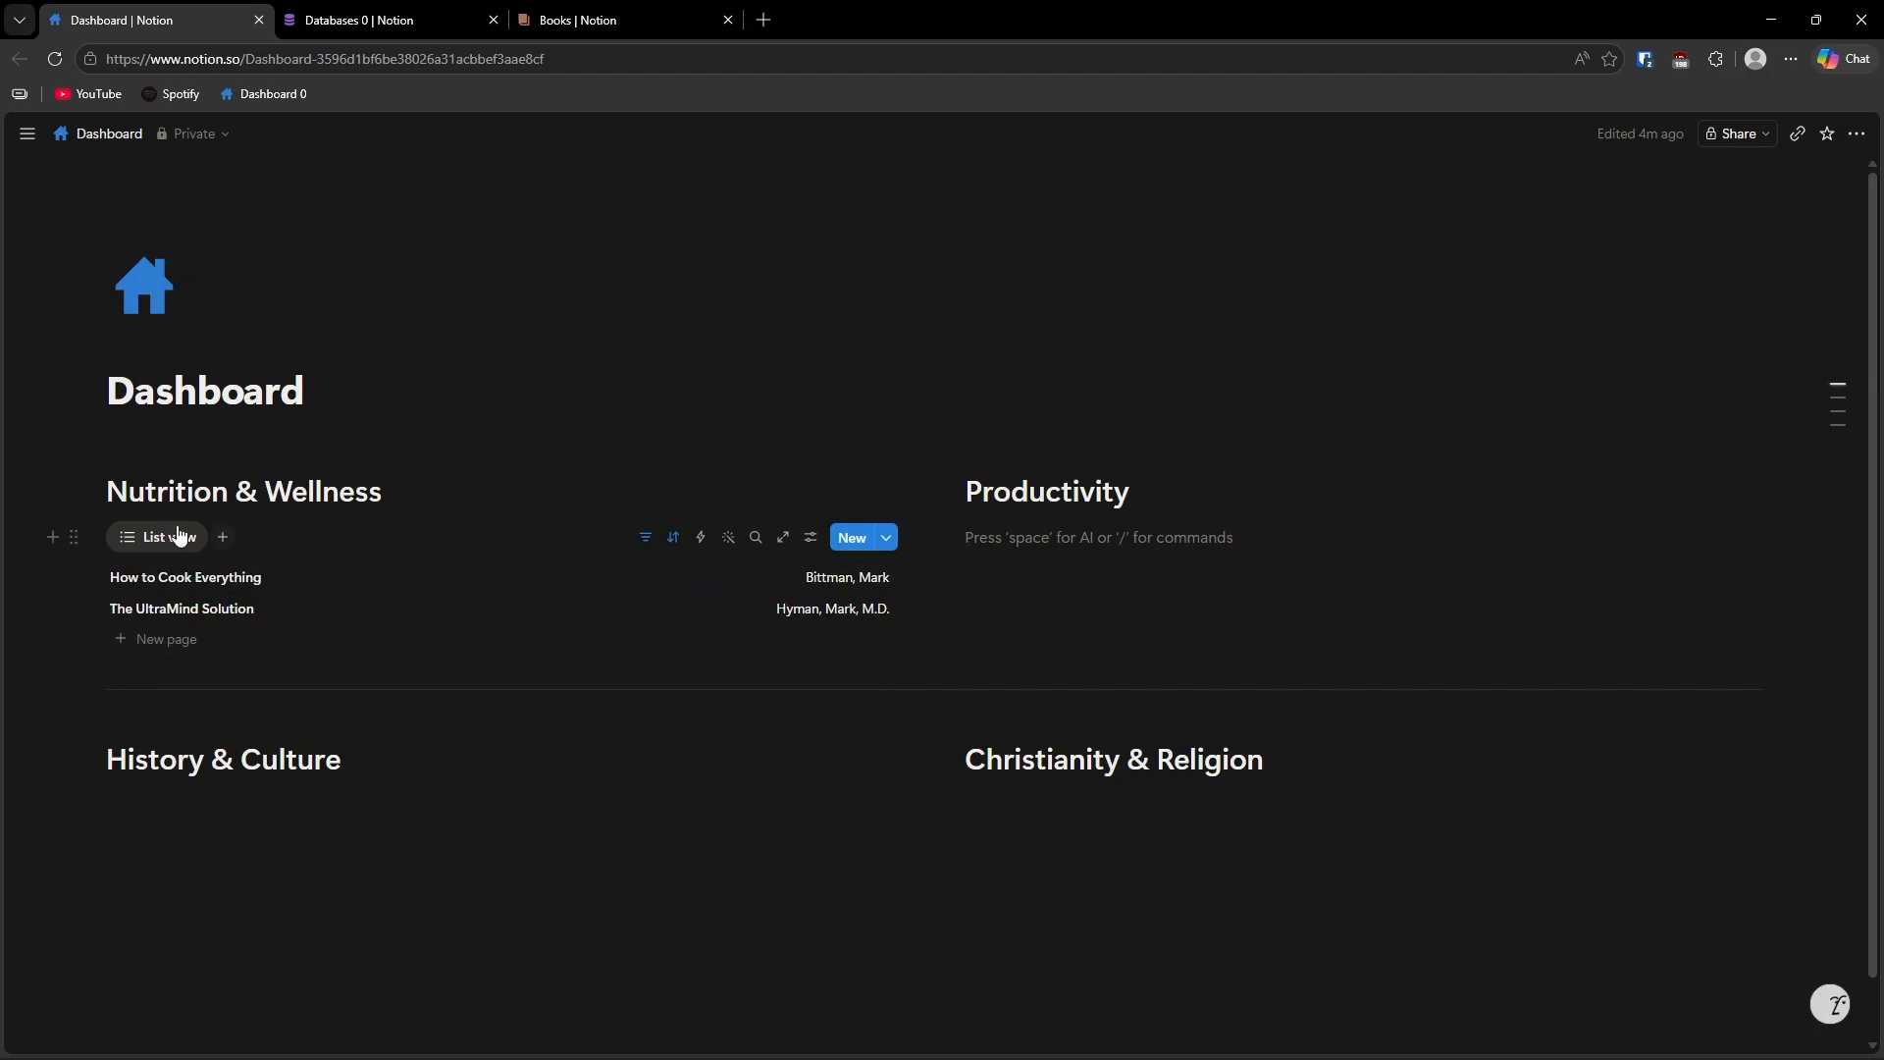
Duplicate the list view under Nutrition & Wellness and move the copy under the Productivity heading.
{"action": "left_click", "coordinate": [75, 536]}
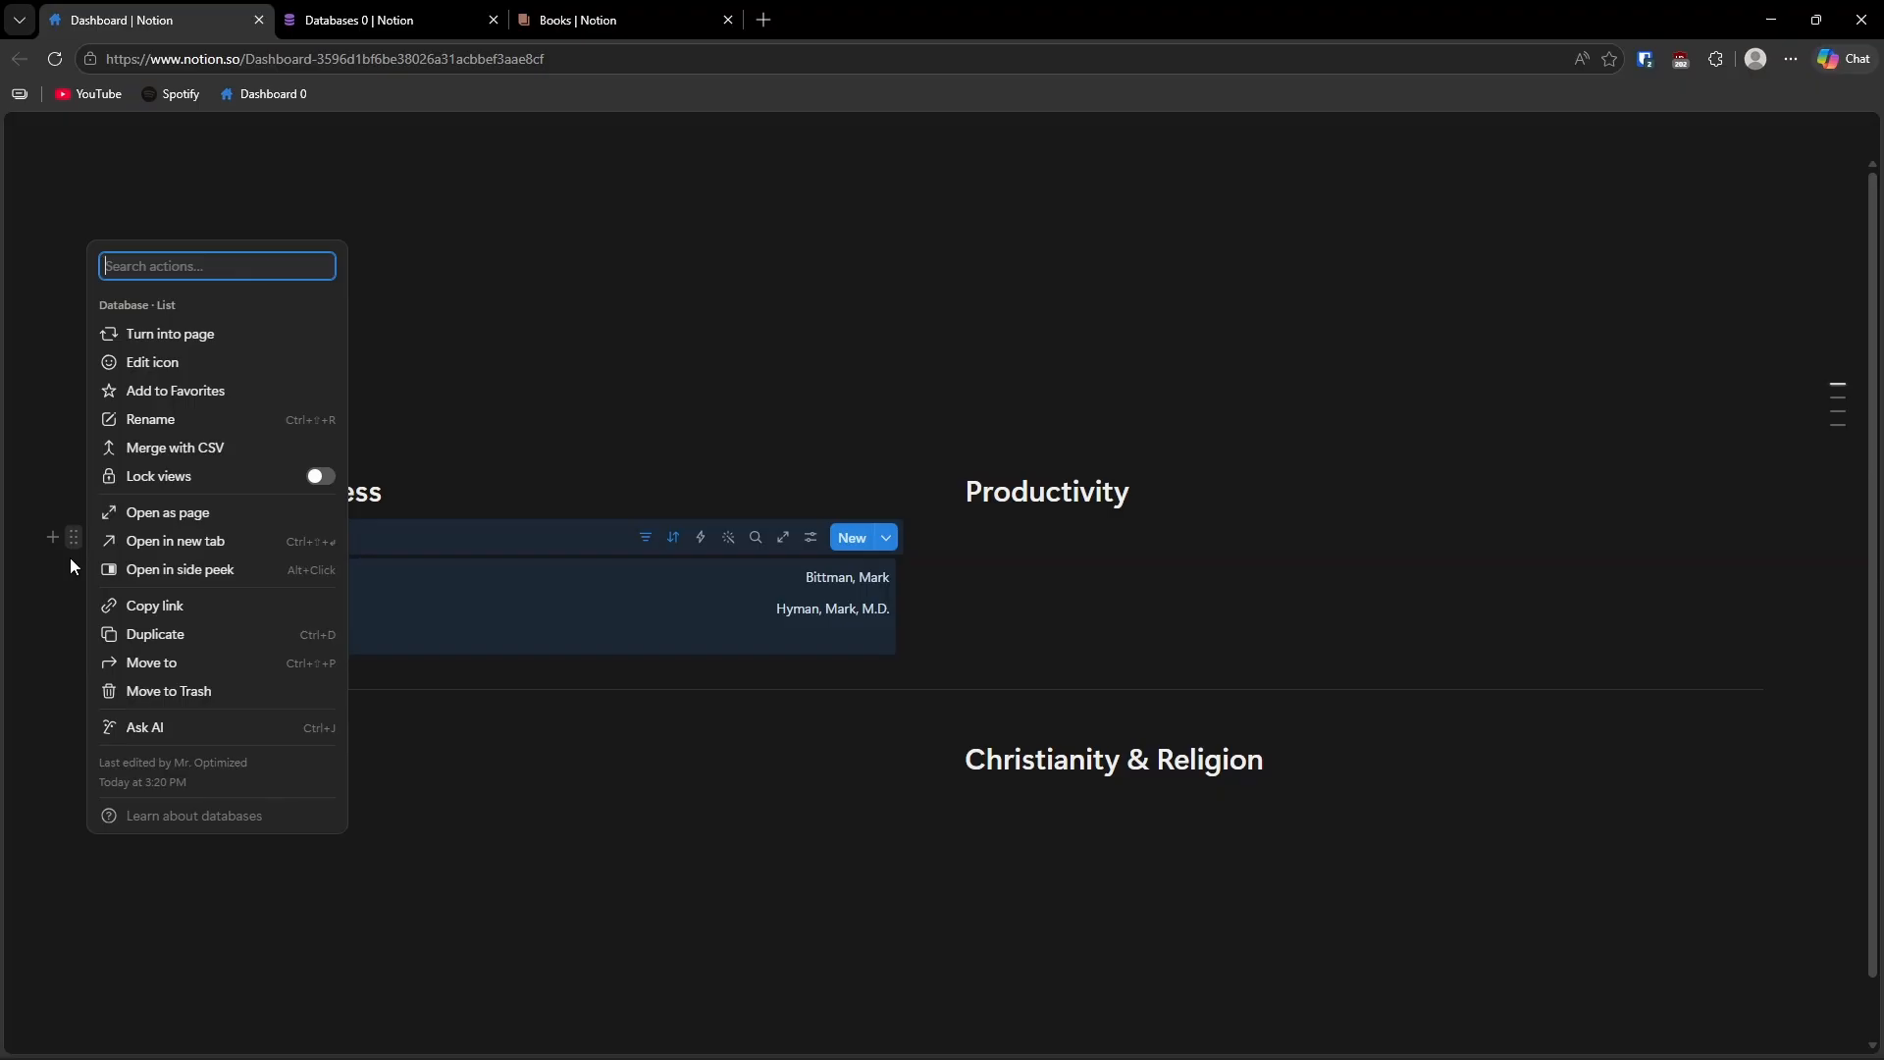
{"action": "key", "text": "ctrl+d"}
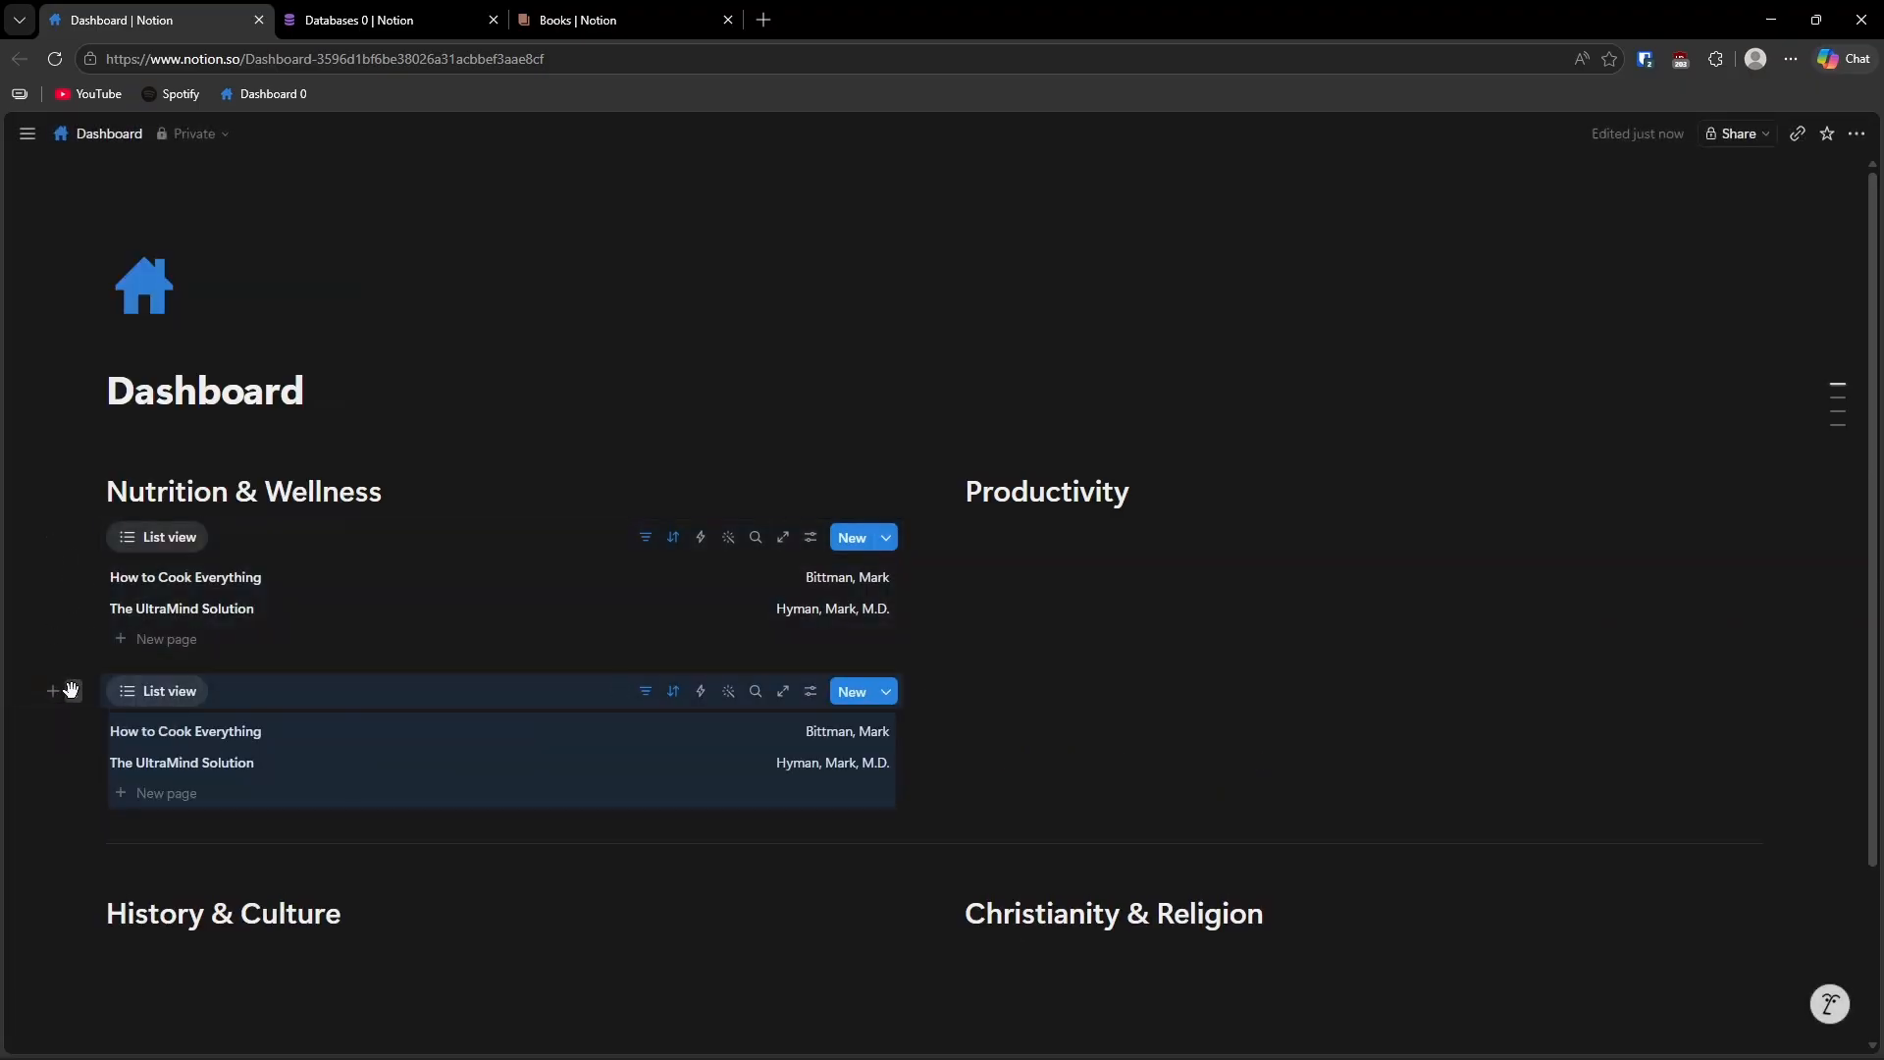
{"action": "left_click", "coordinate": [73, 691]}
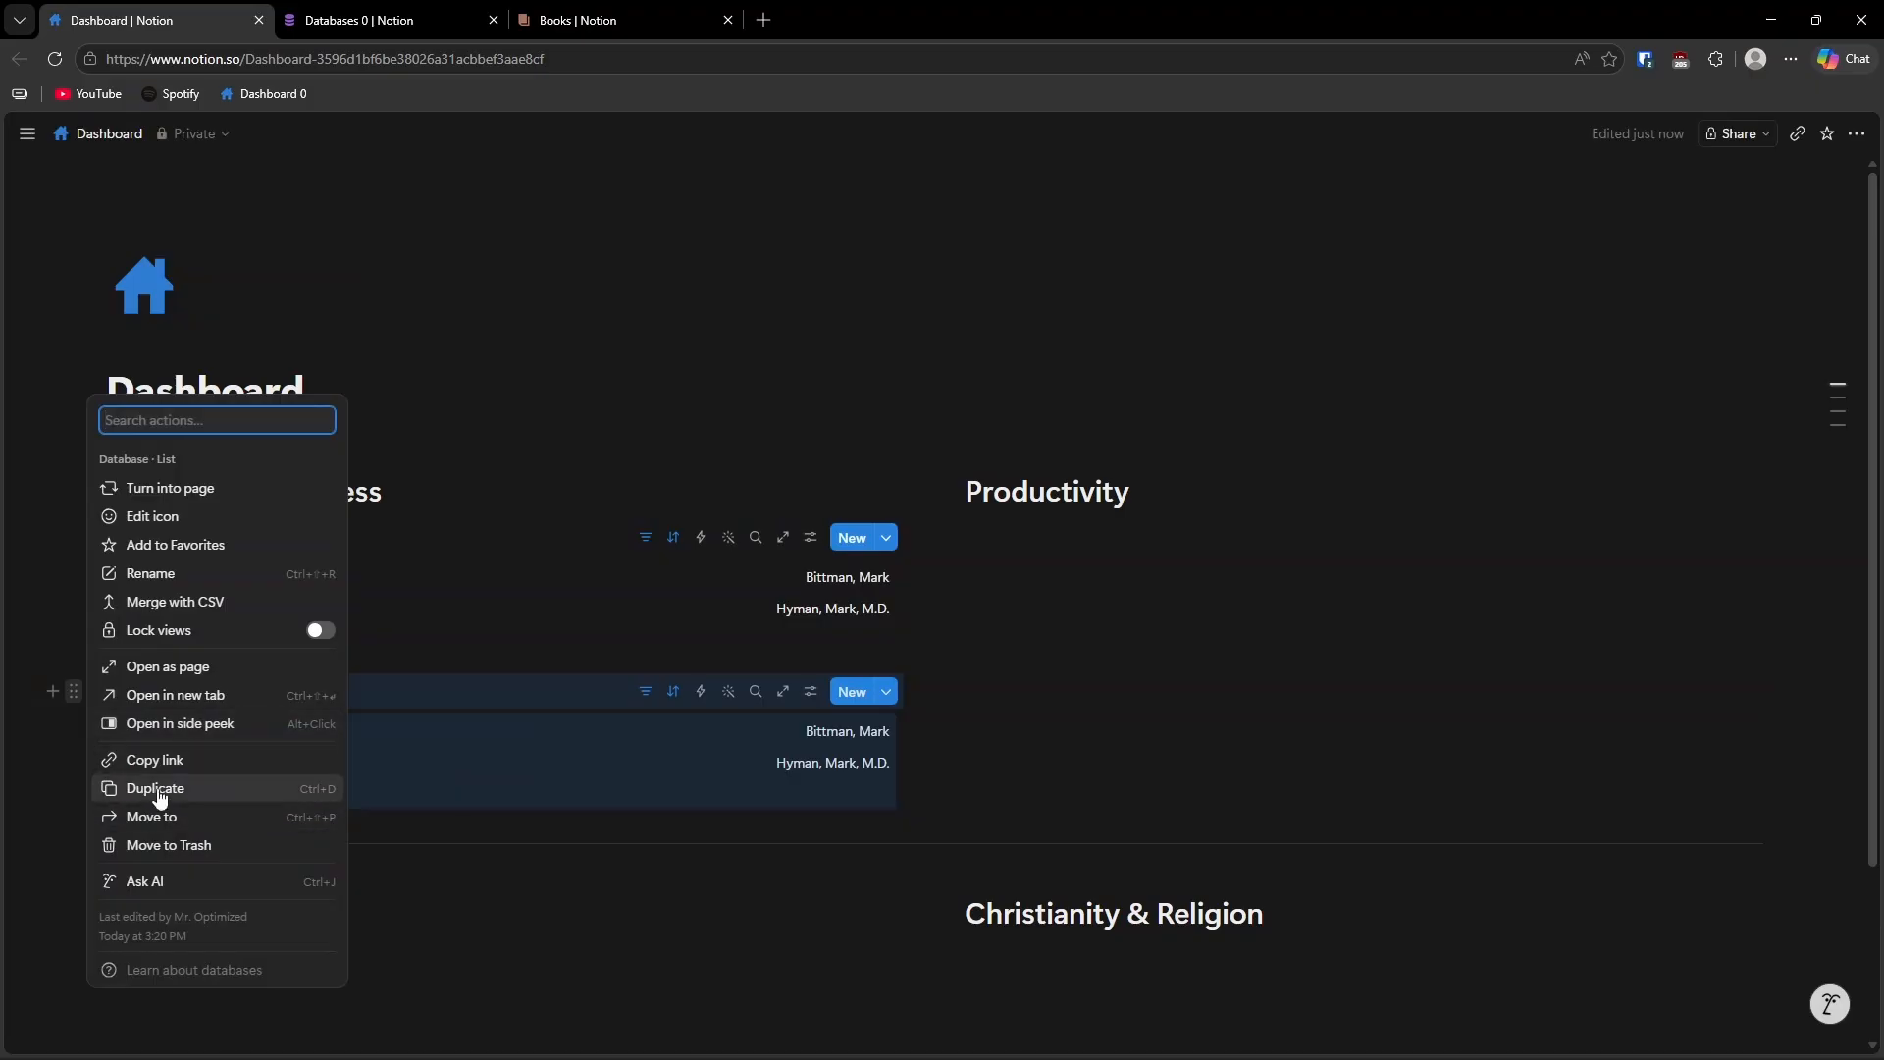
{"action": "left_click", "coordinate": [439, 776]}
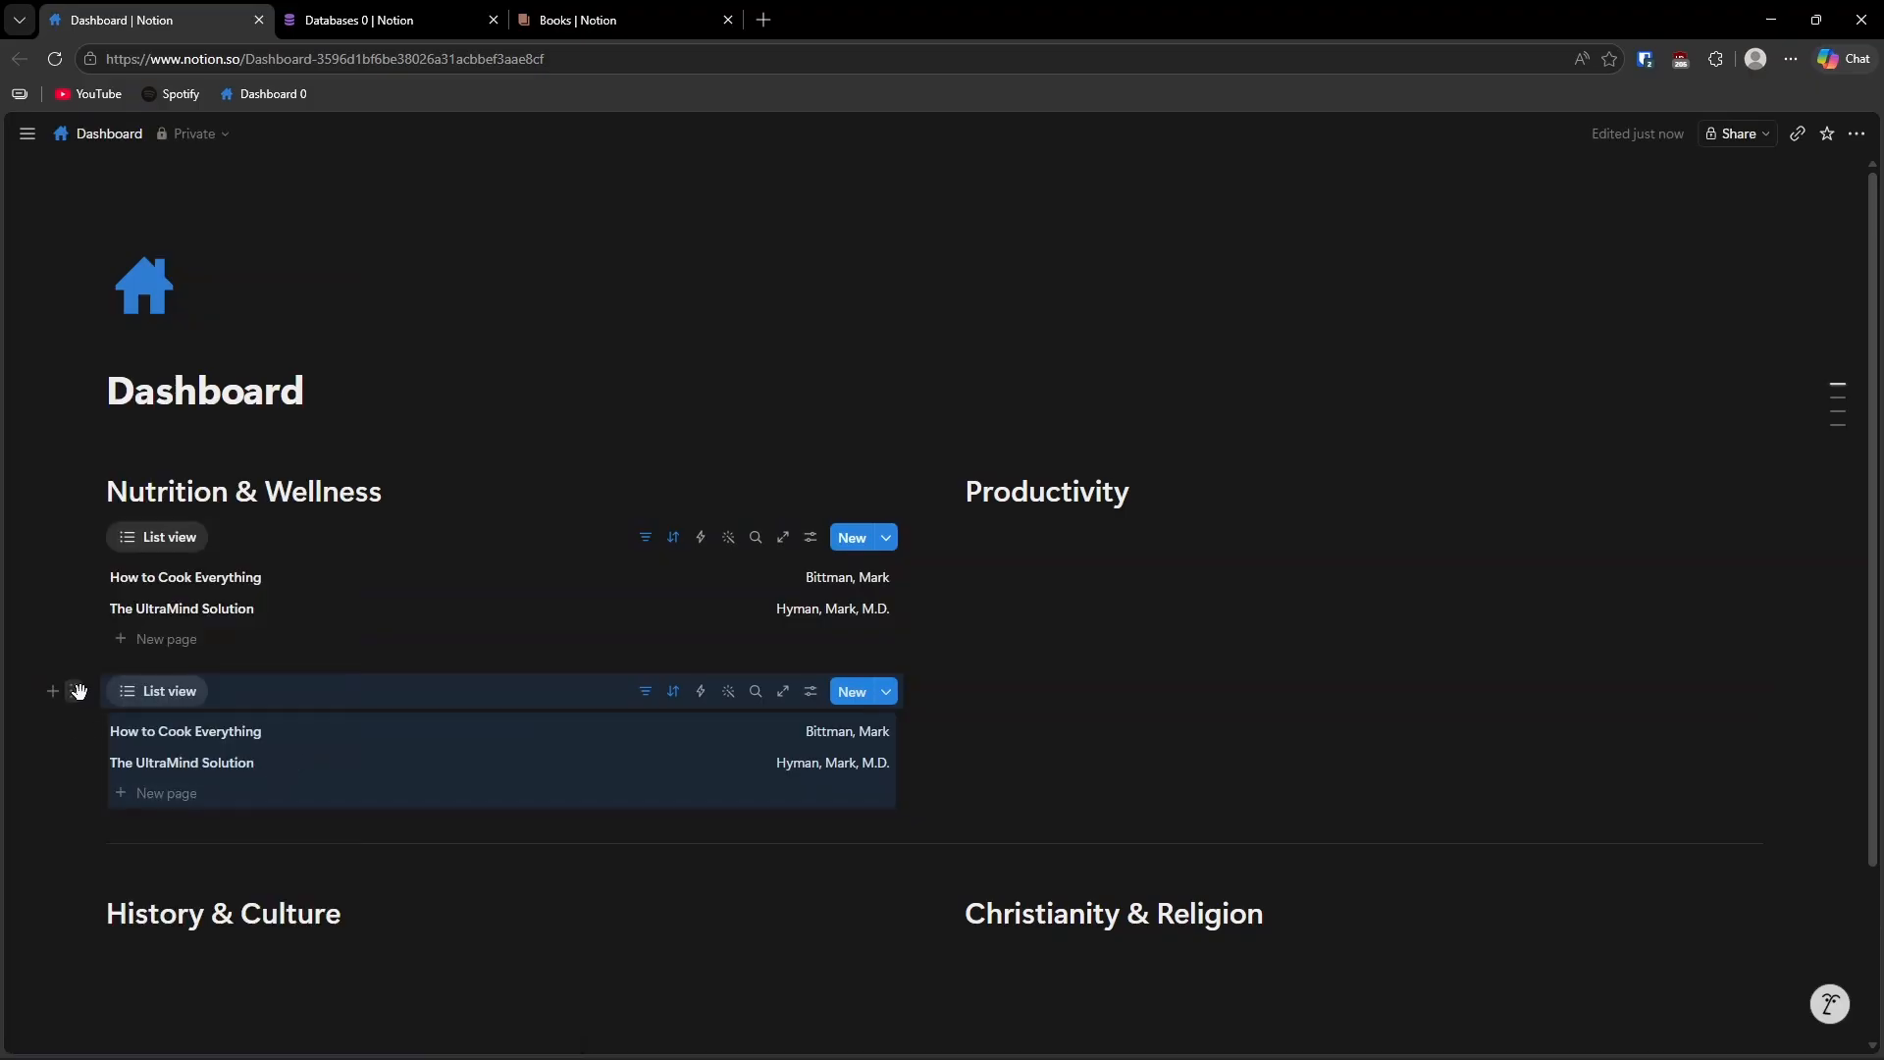
{"action": "left_click_drag", "start_coordinate": [74, 691], "coordinate": [1019, 522]}
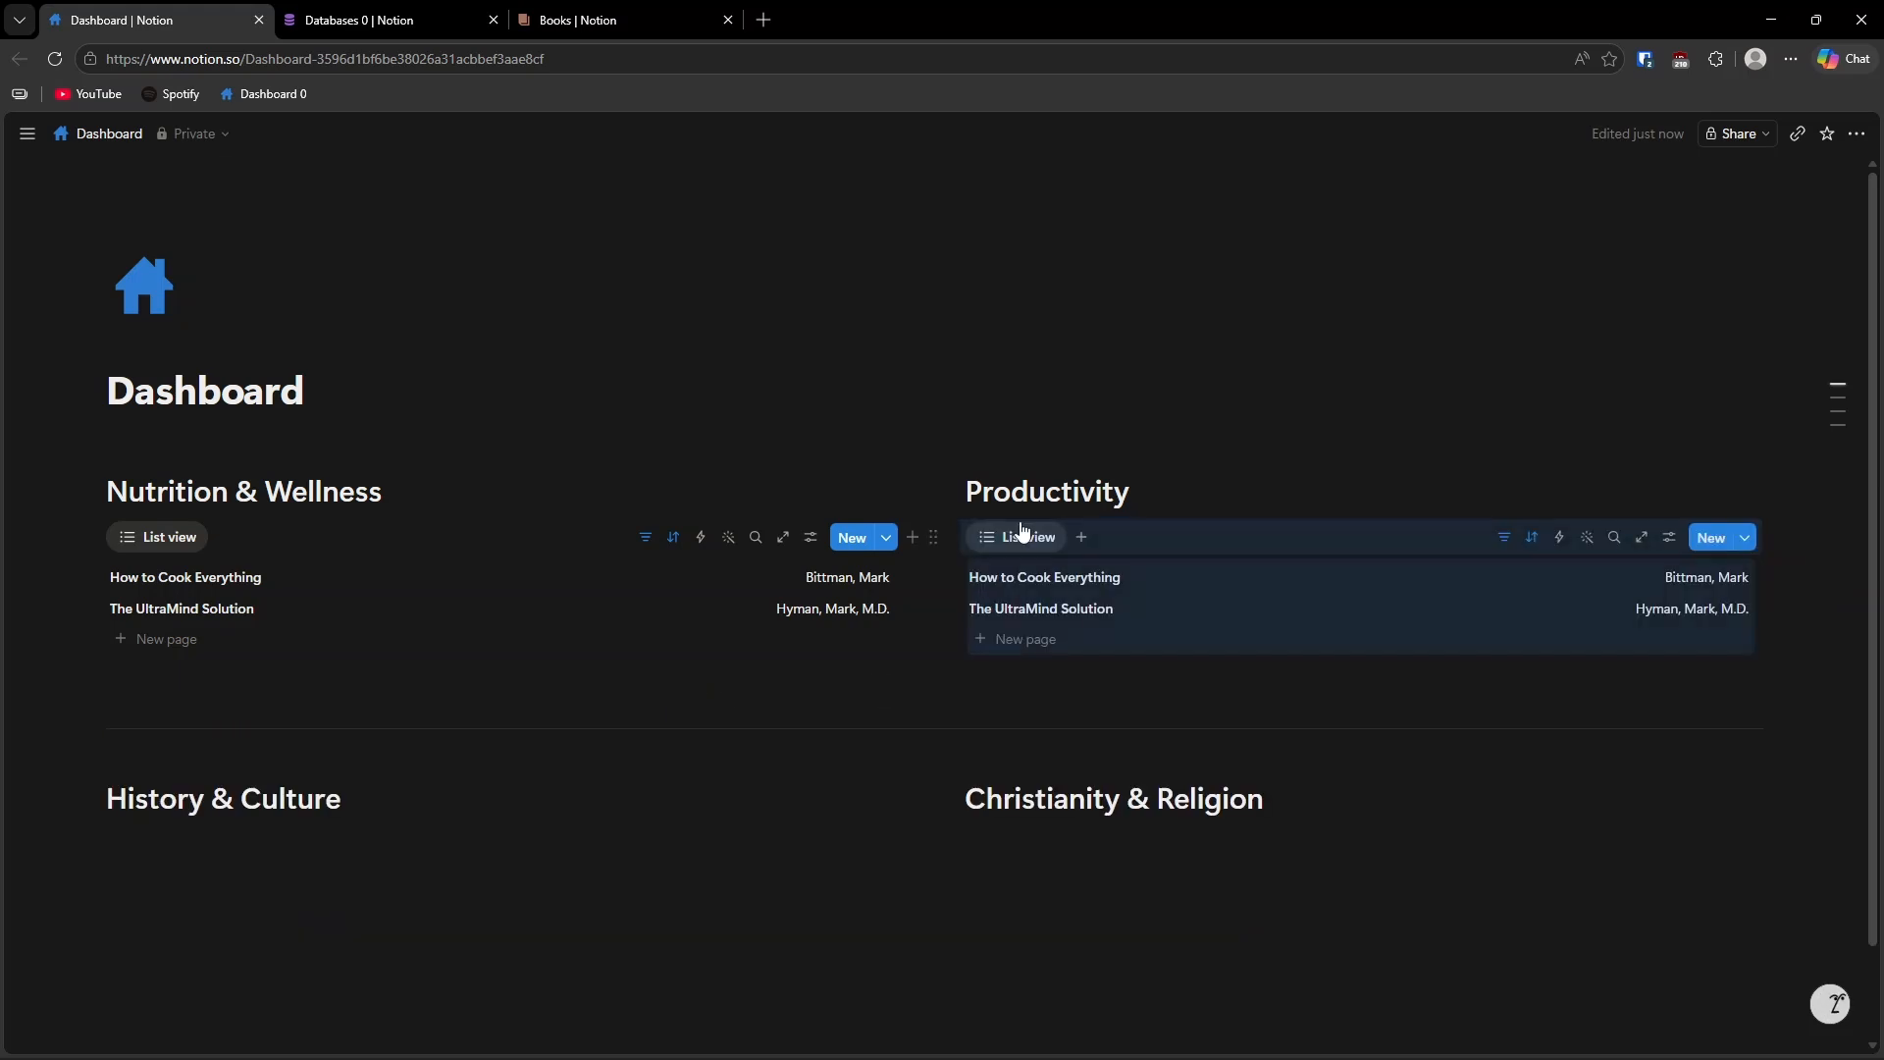
Change the Tags filter of the list under Productivity to contain only Productivity instead of Nutrition & Wellness.
{"action": "left_click", "coordinate": [1504, 539]}
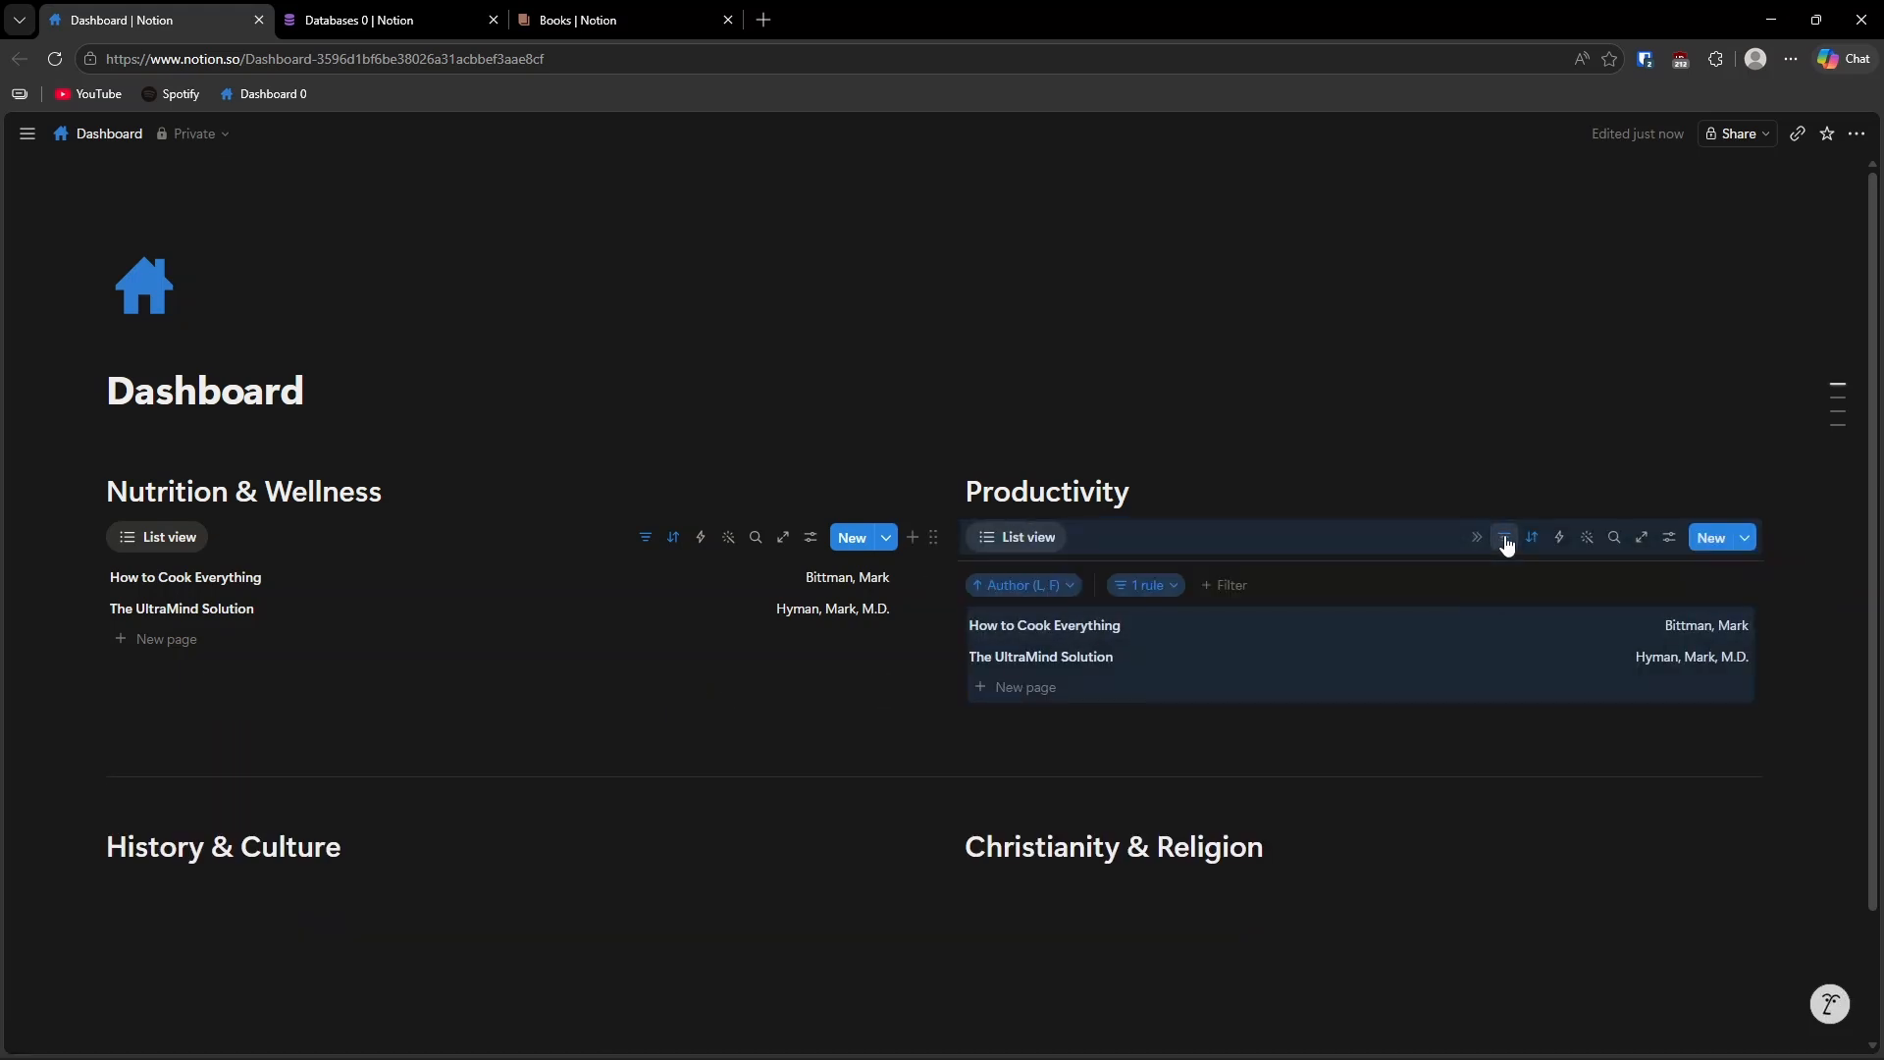
{"action": "left_click", "coordinate": [1171, 592]}
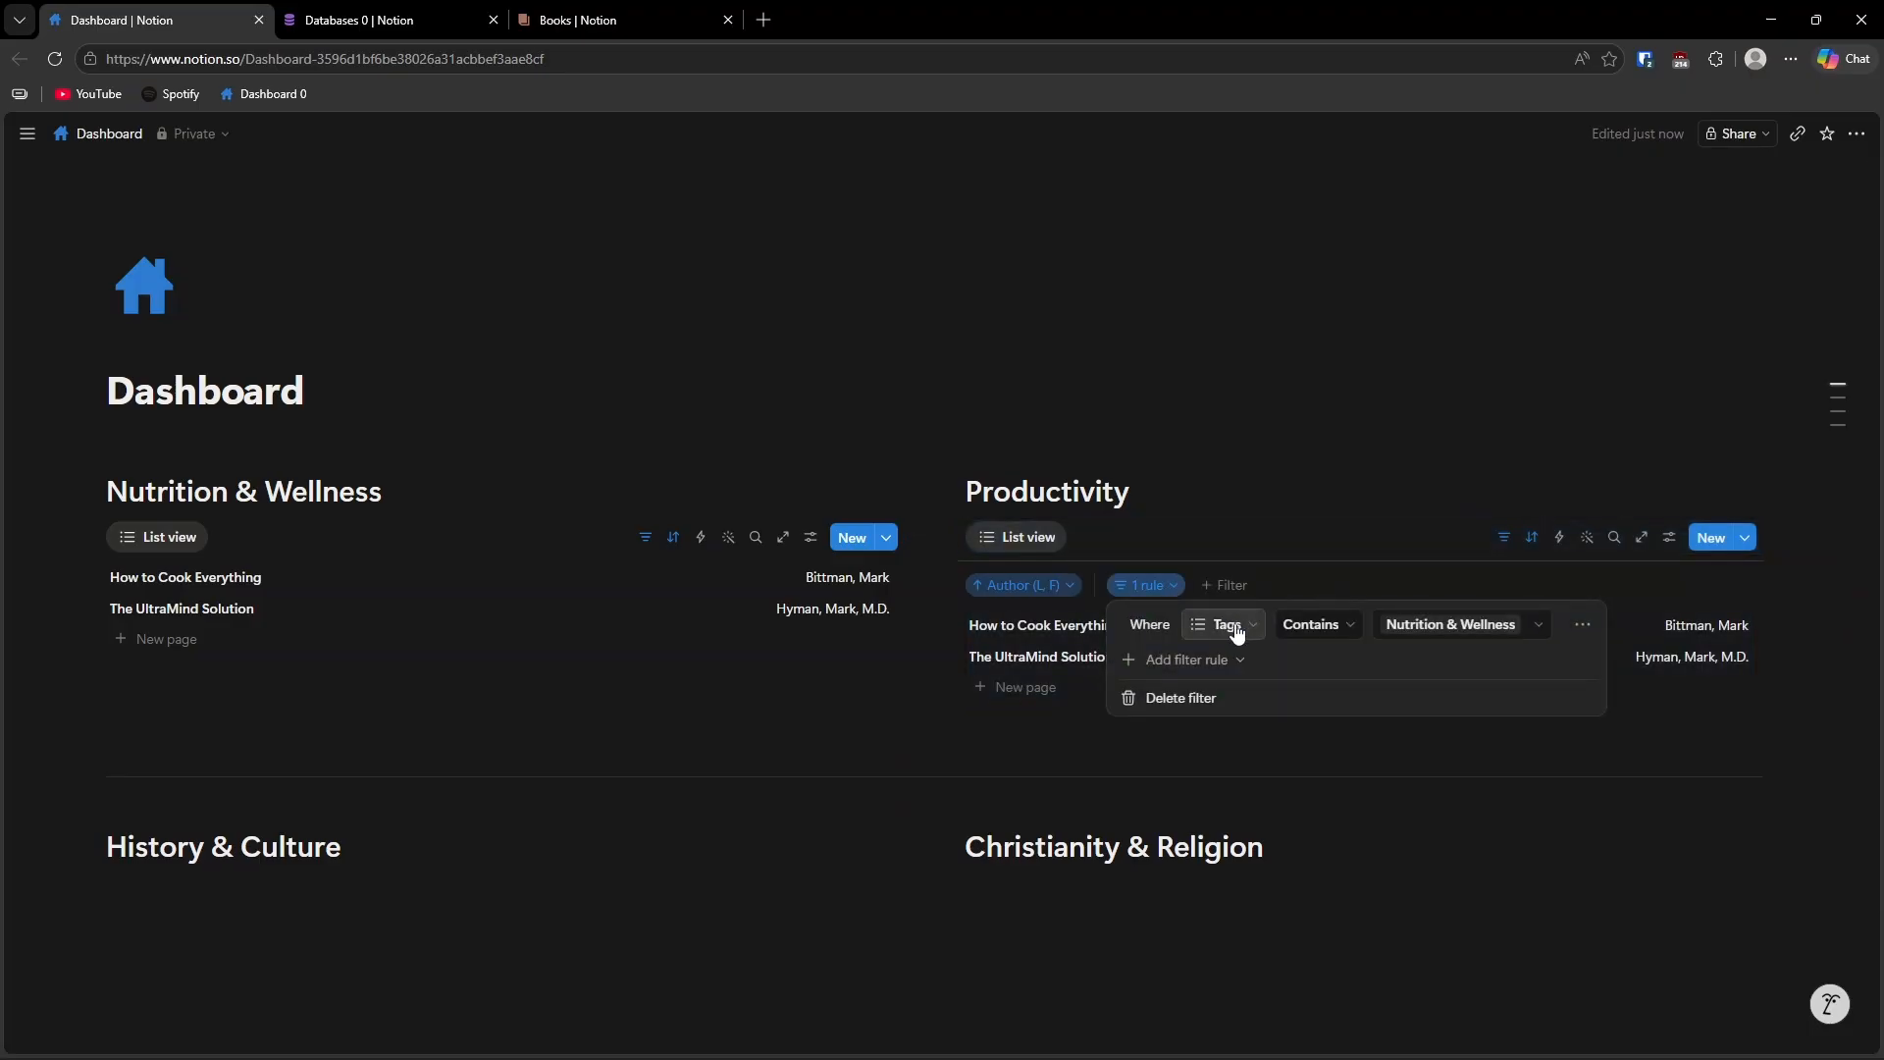
{"action": "left_click", "coordinate": [1538, 628]}
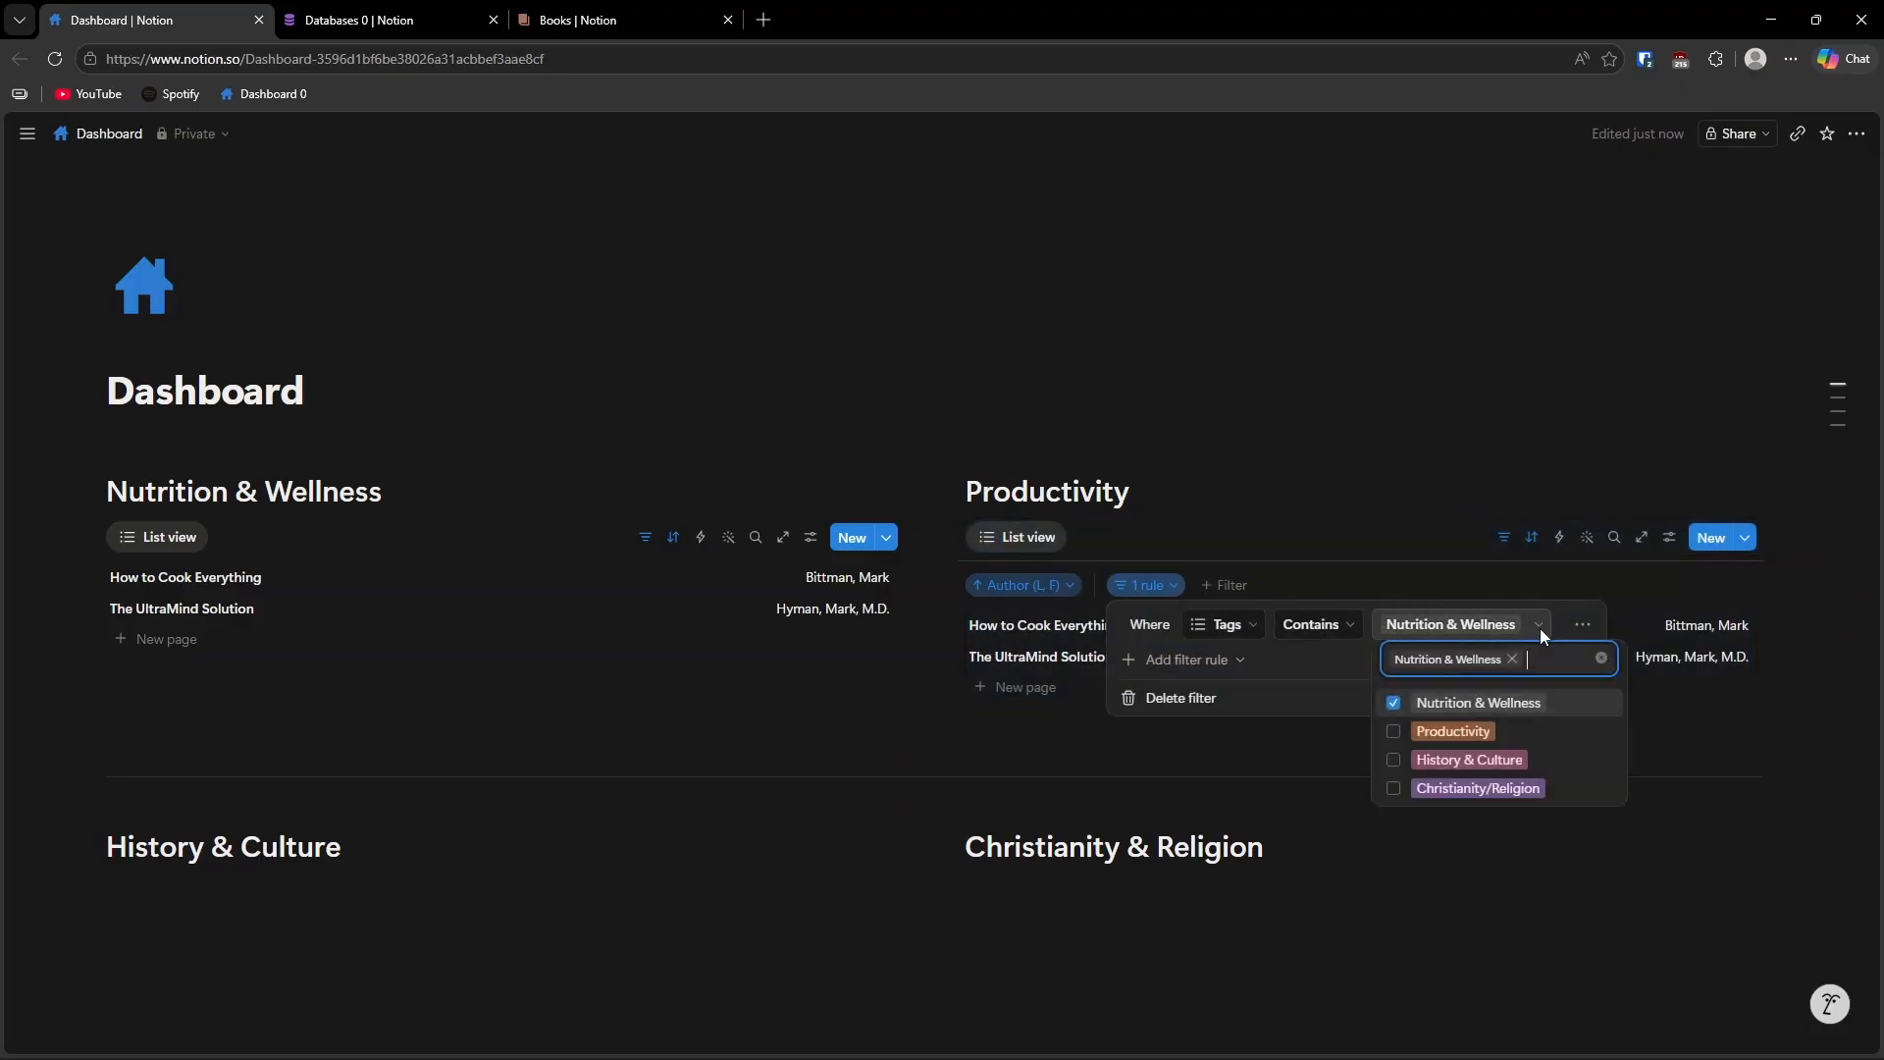
{"action": "left_click", "coordinate": [1393, 731]}
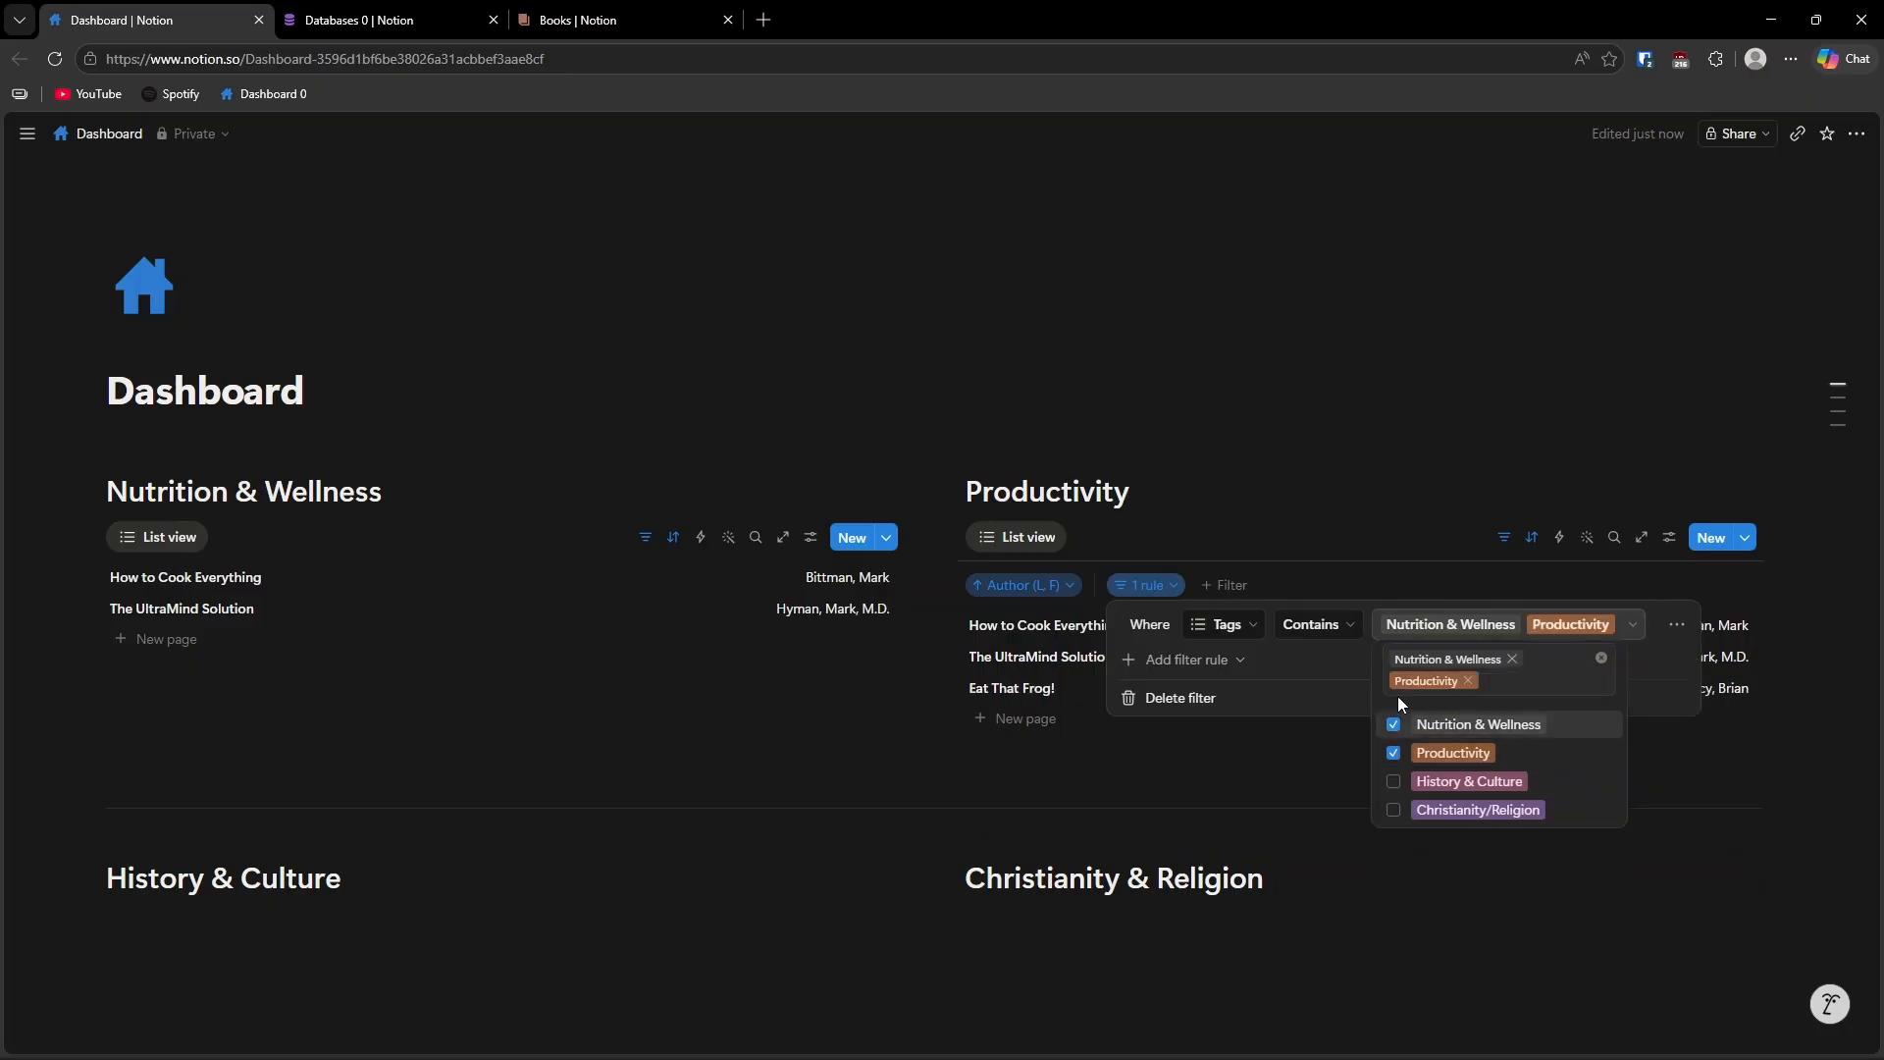
{"action": "left_click", "coordinate": [1394, 726]}
{"action": "left_click", "coordinate": [1504, 538]}
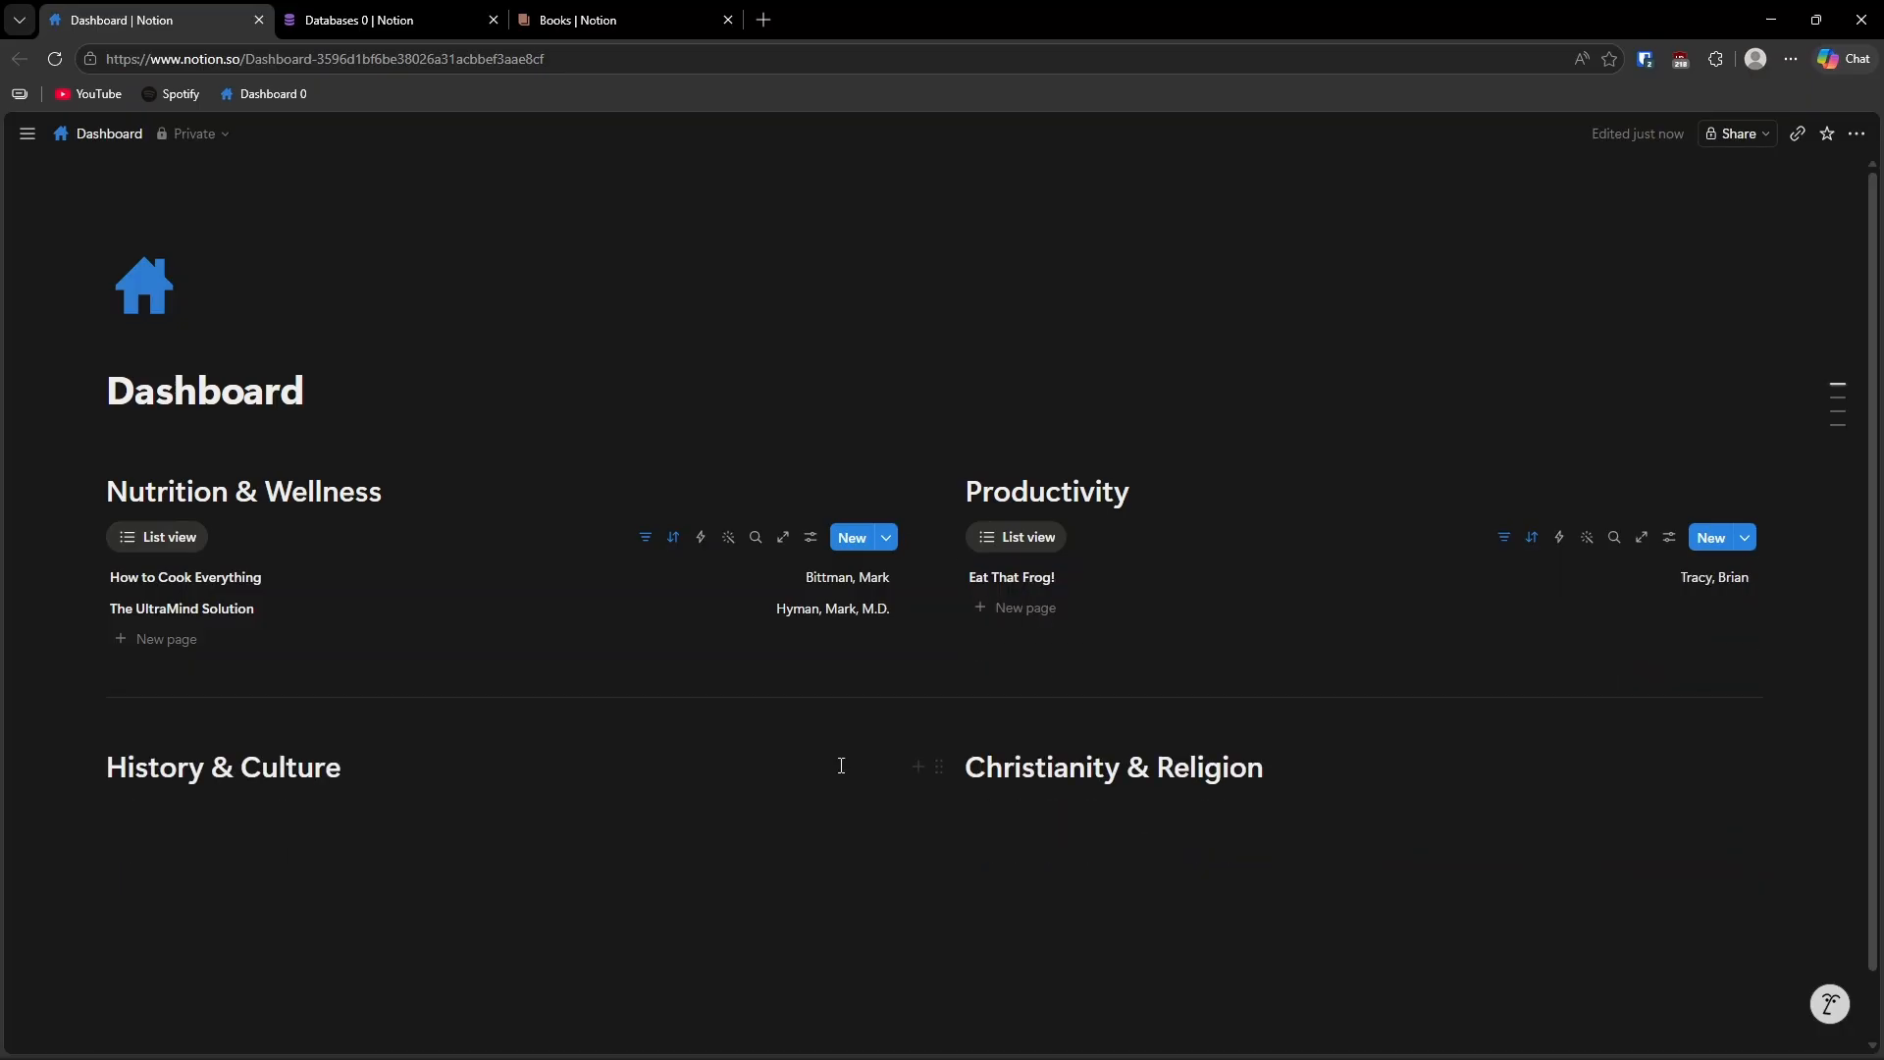
Duplicate the list view under Productivity to fill the History & Culture and Christianity & Religion sections.
{"action": "scroll", "coordinate": [947, 673], "scroll_direction": "down", "scroll_amount": 1}
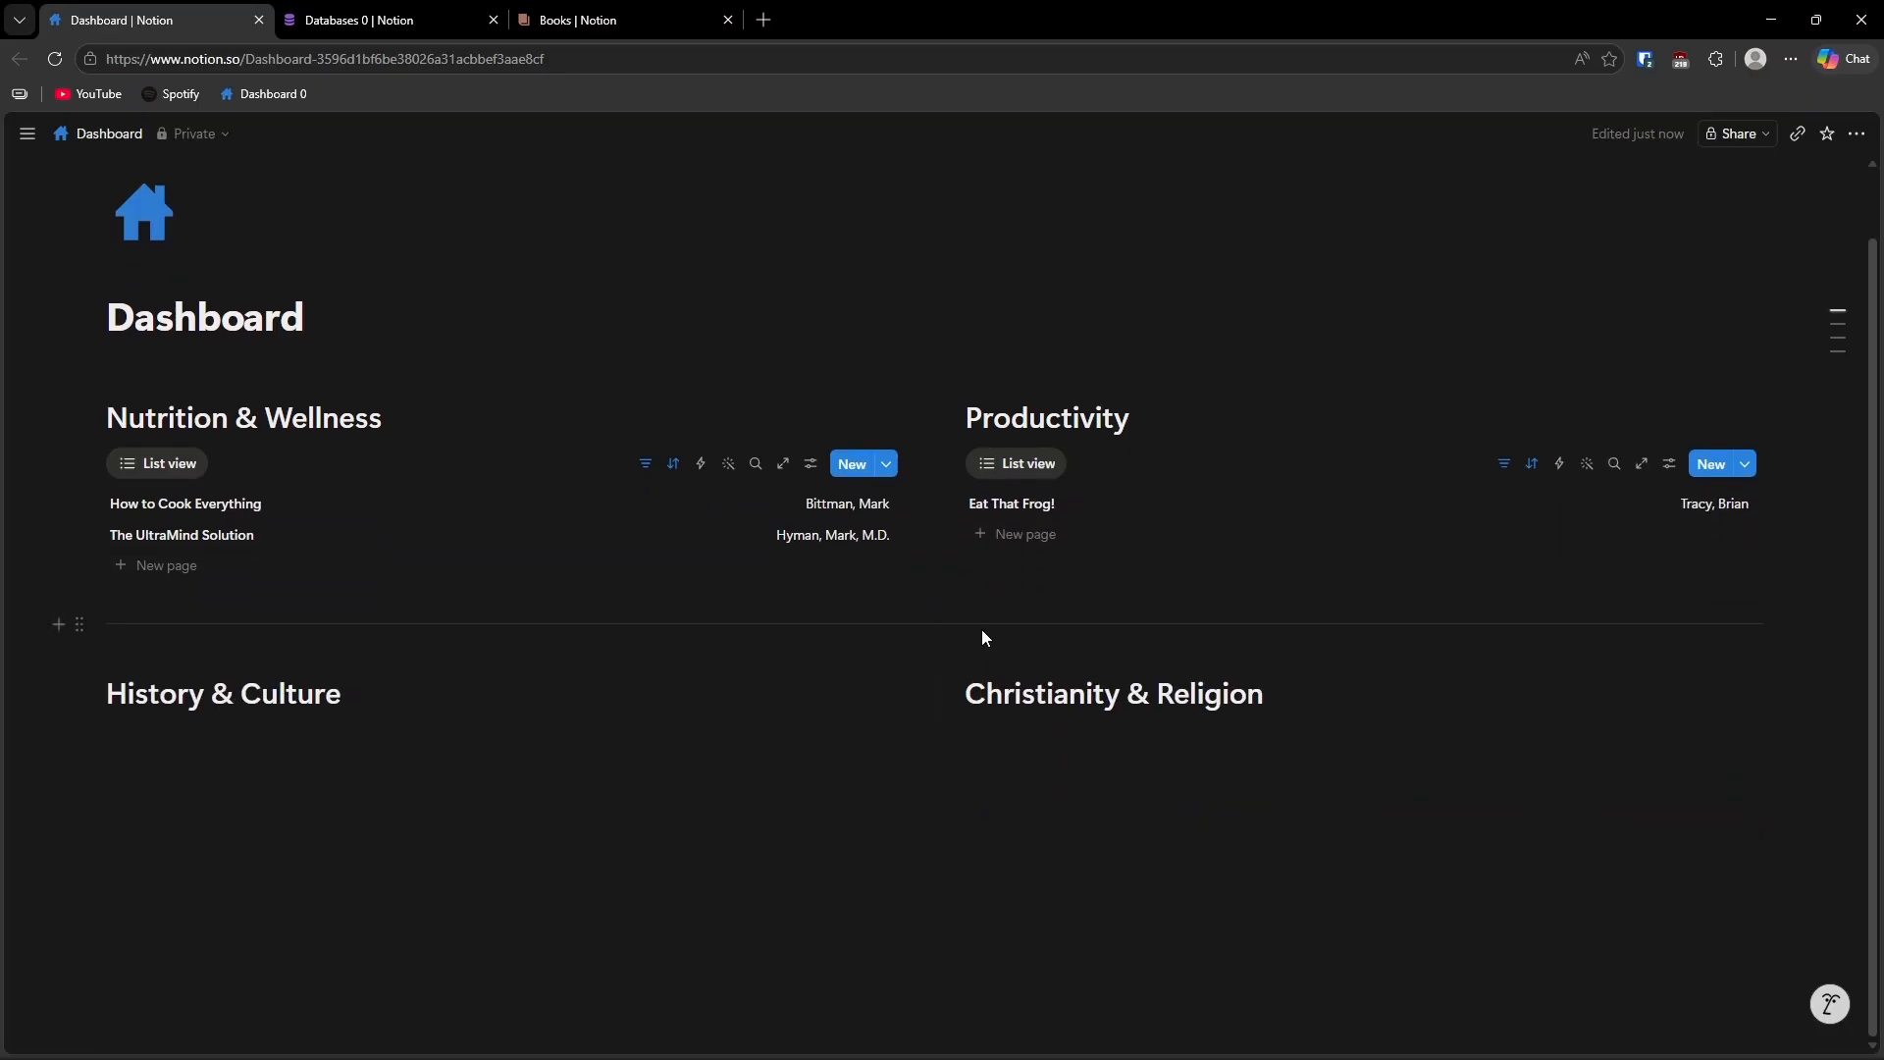
{"action": "left_click", "coordinate": [935, 463]}
{"action": "key", "text": "ctrl+d"}
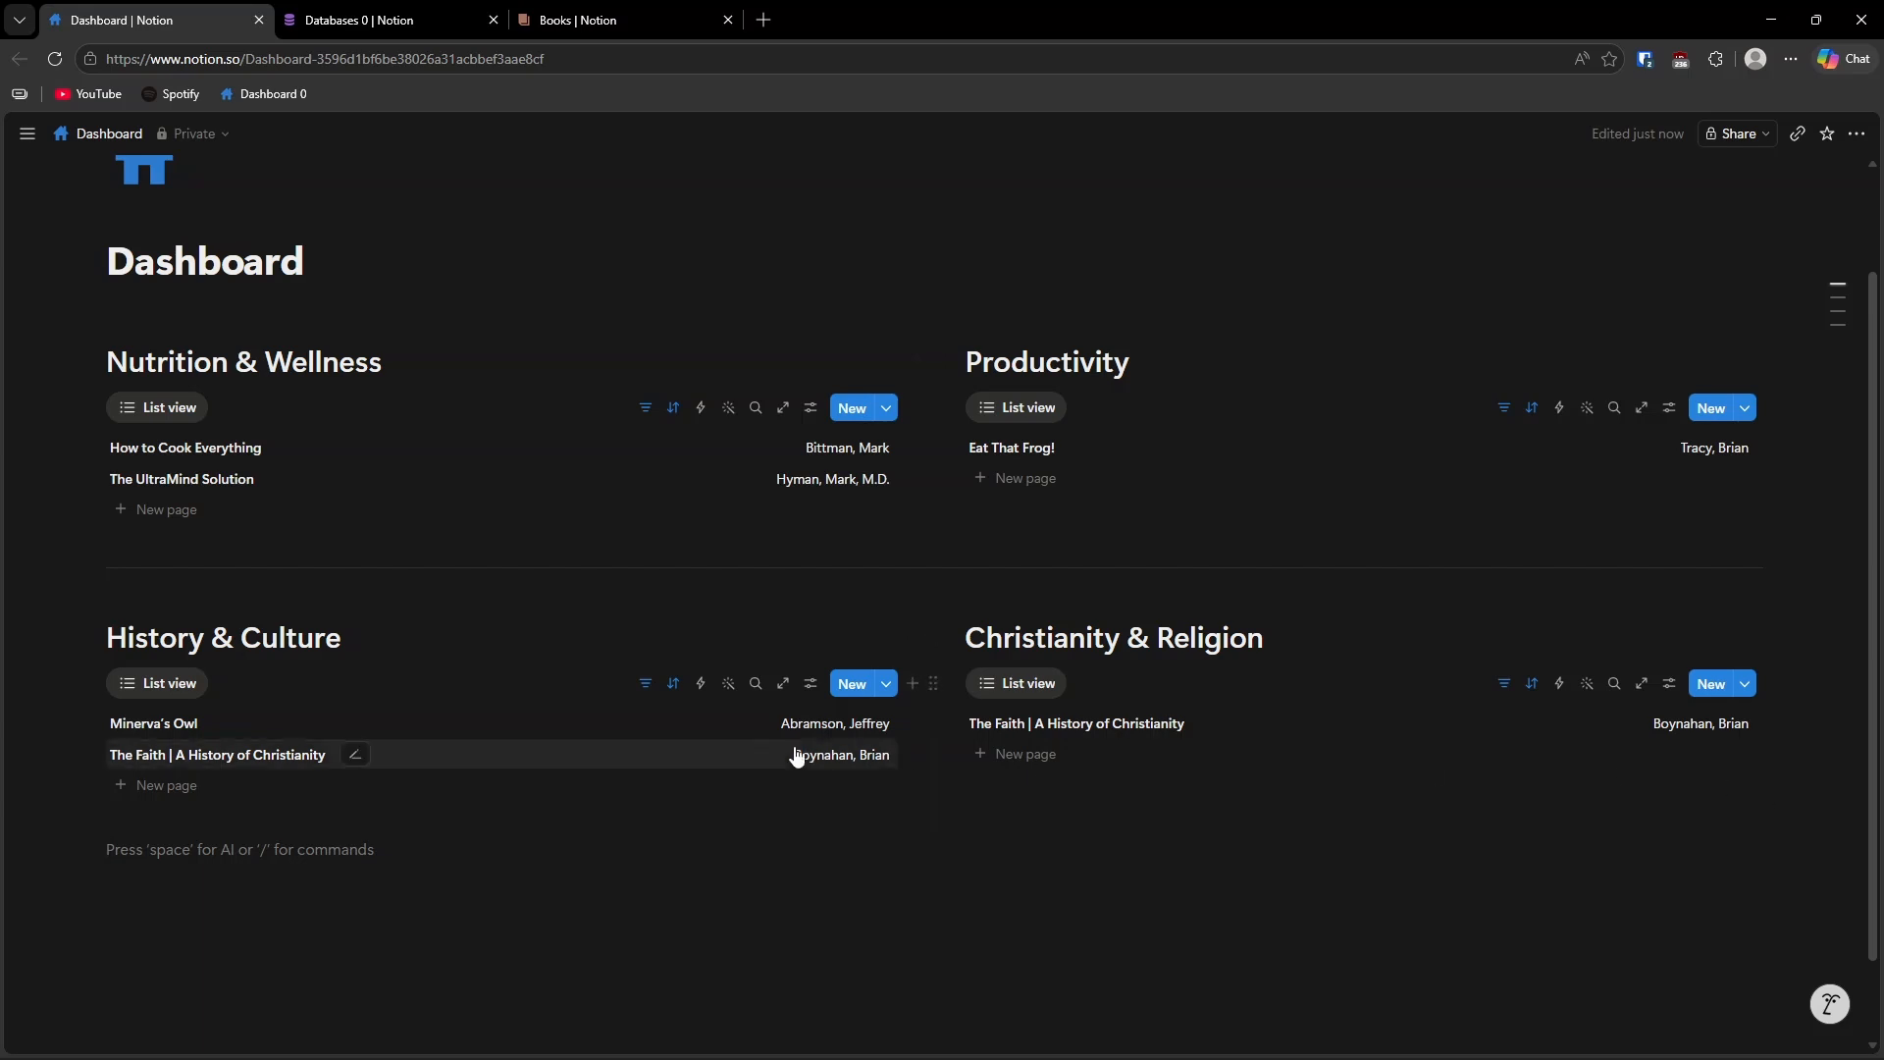
Add a divider below the History & Culture and Christianity & Religion columns, followed by a top-level heading reading Untagged.
{"action": "scroll", "coordinate": [591, 506], "scroll_direction": "down", "scroll_amount": 2}
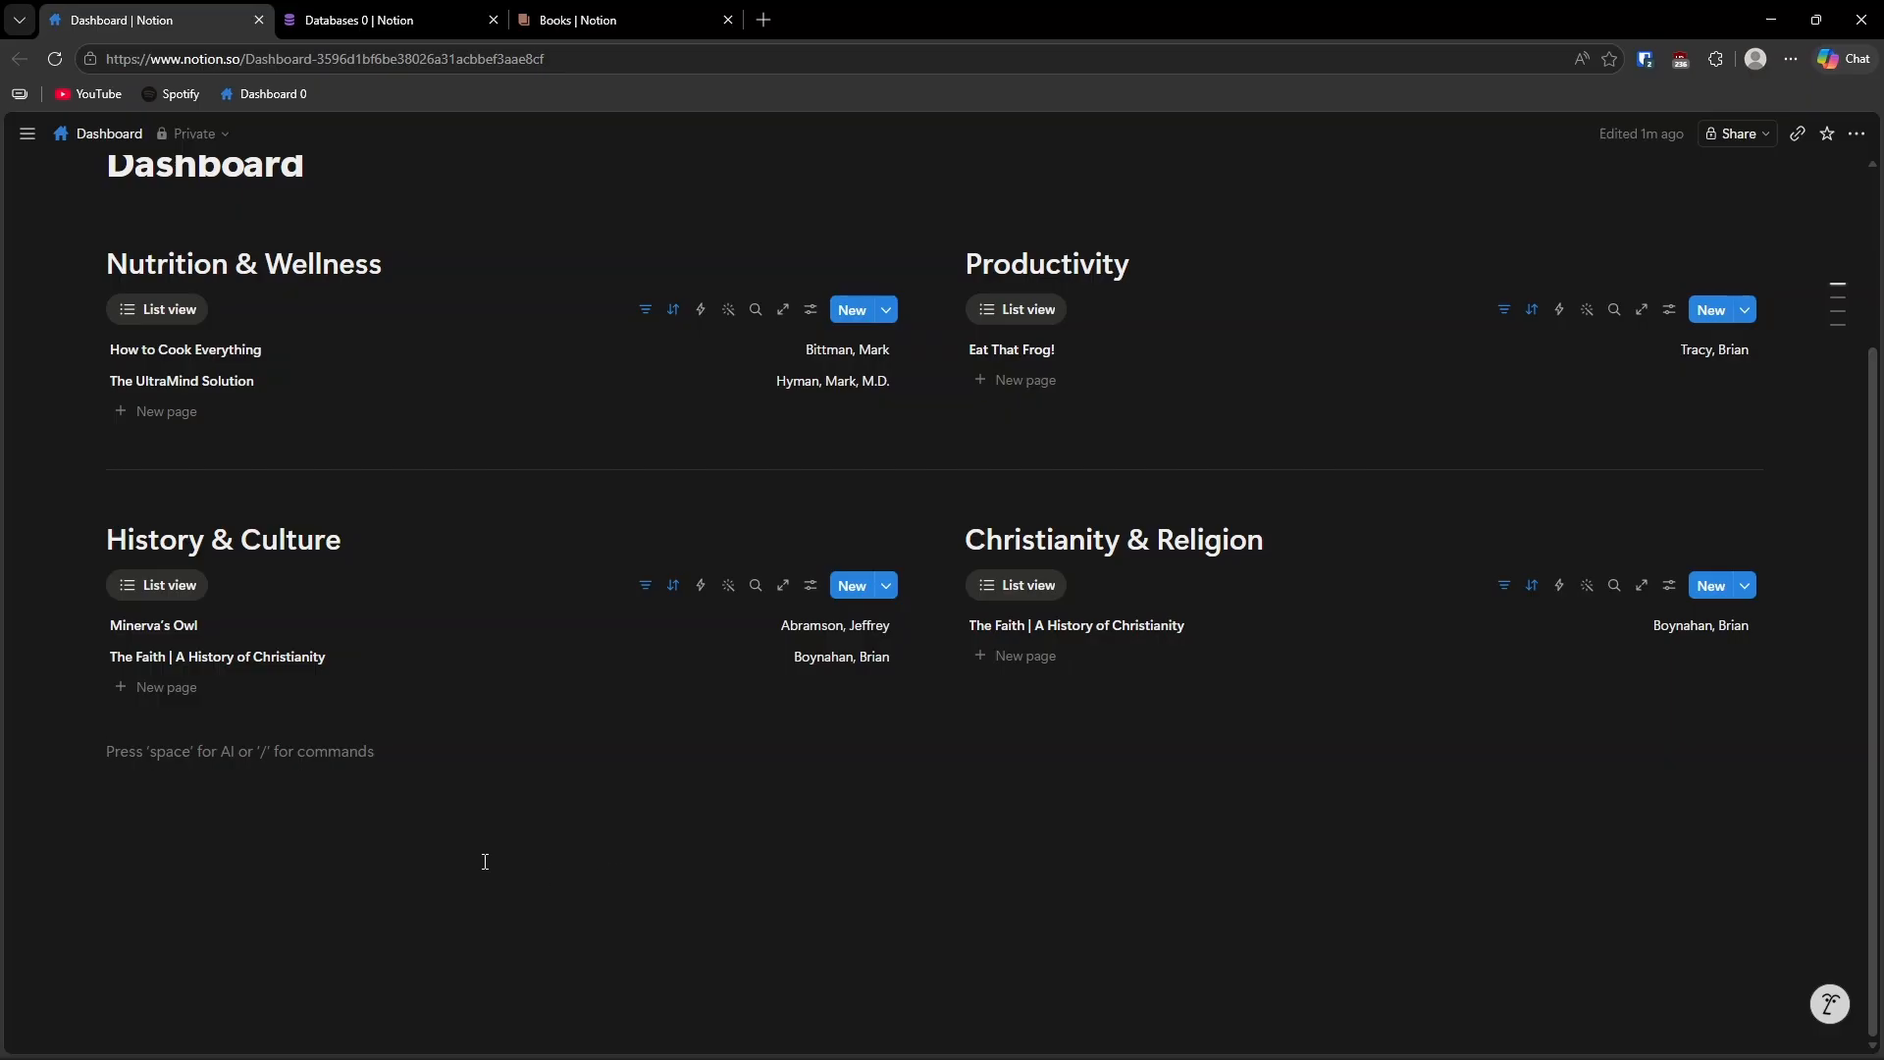
{"action": "type", "text": "---"}
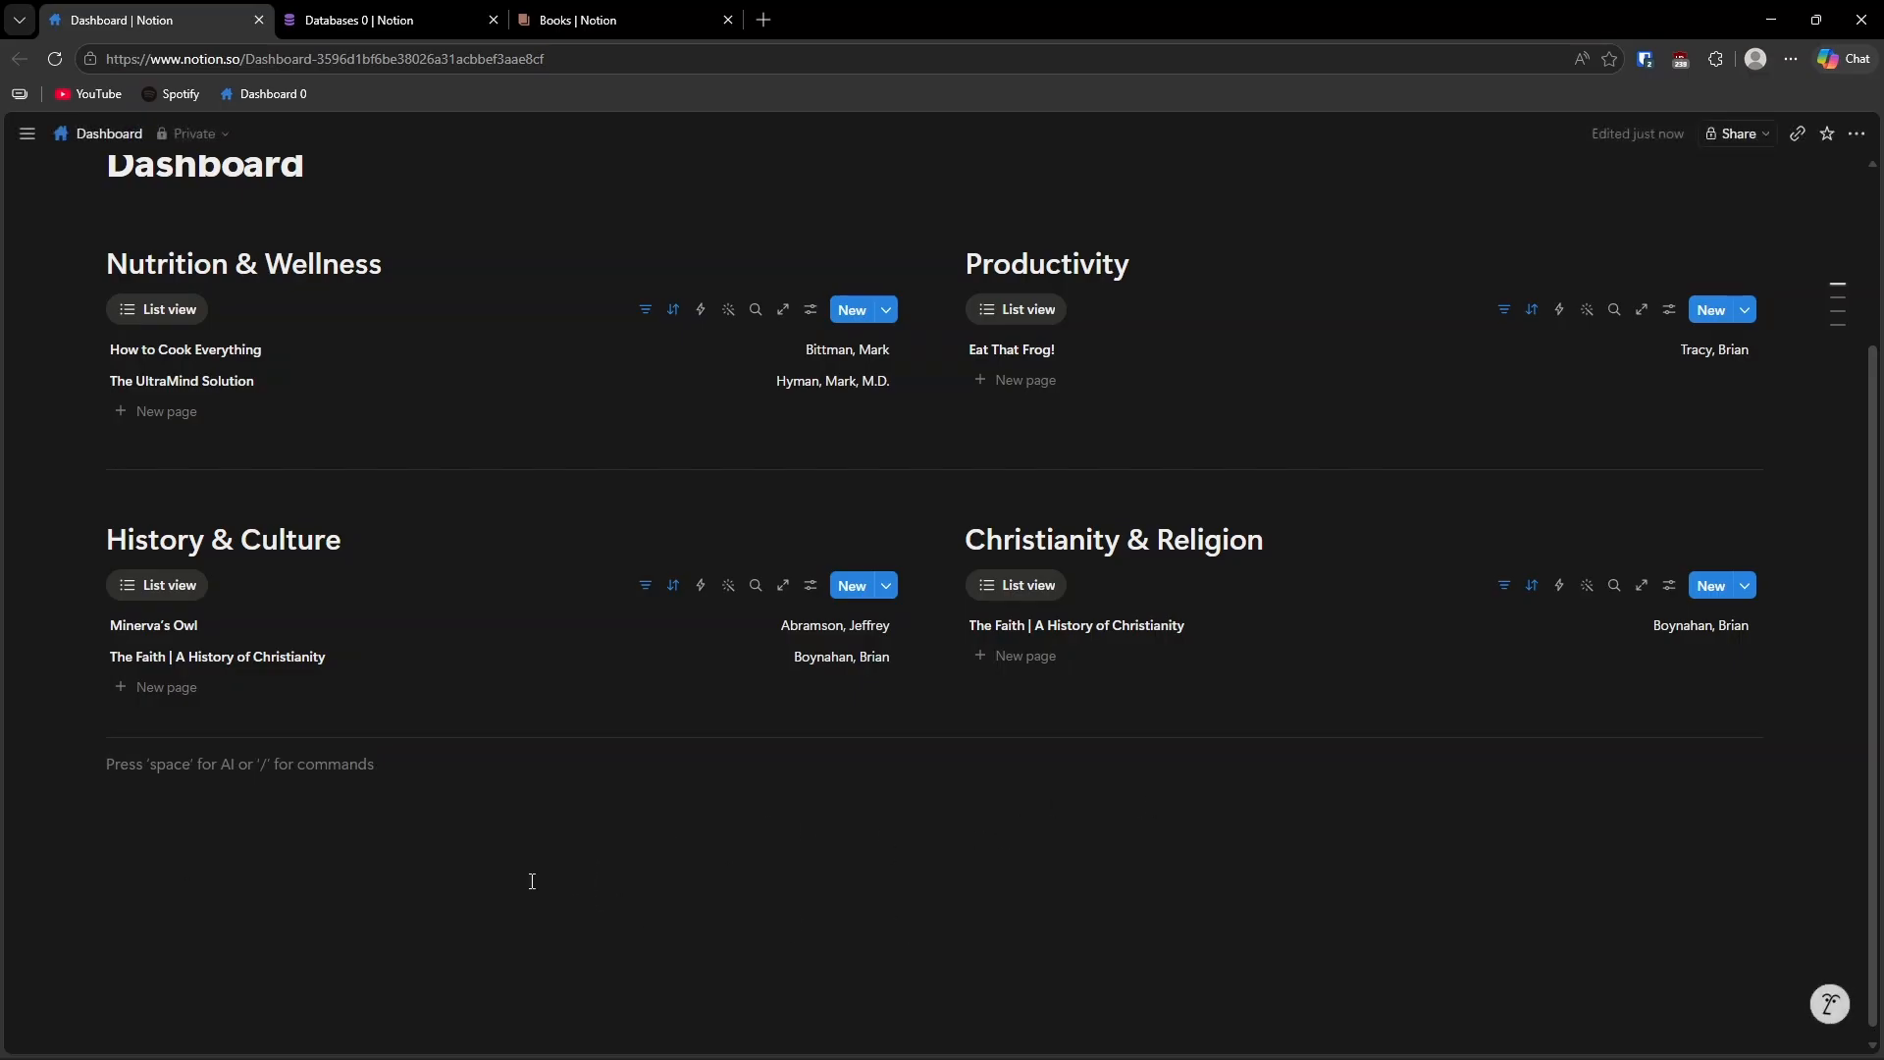
{"action": "type", "text": "#"}
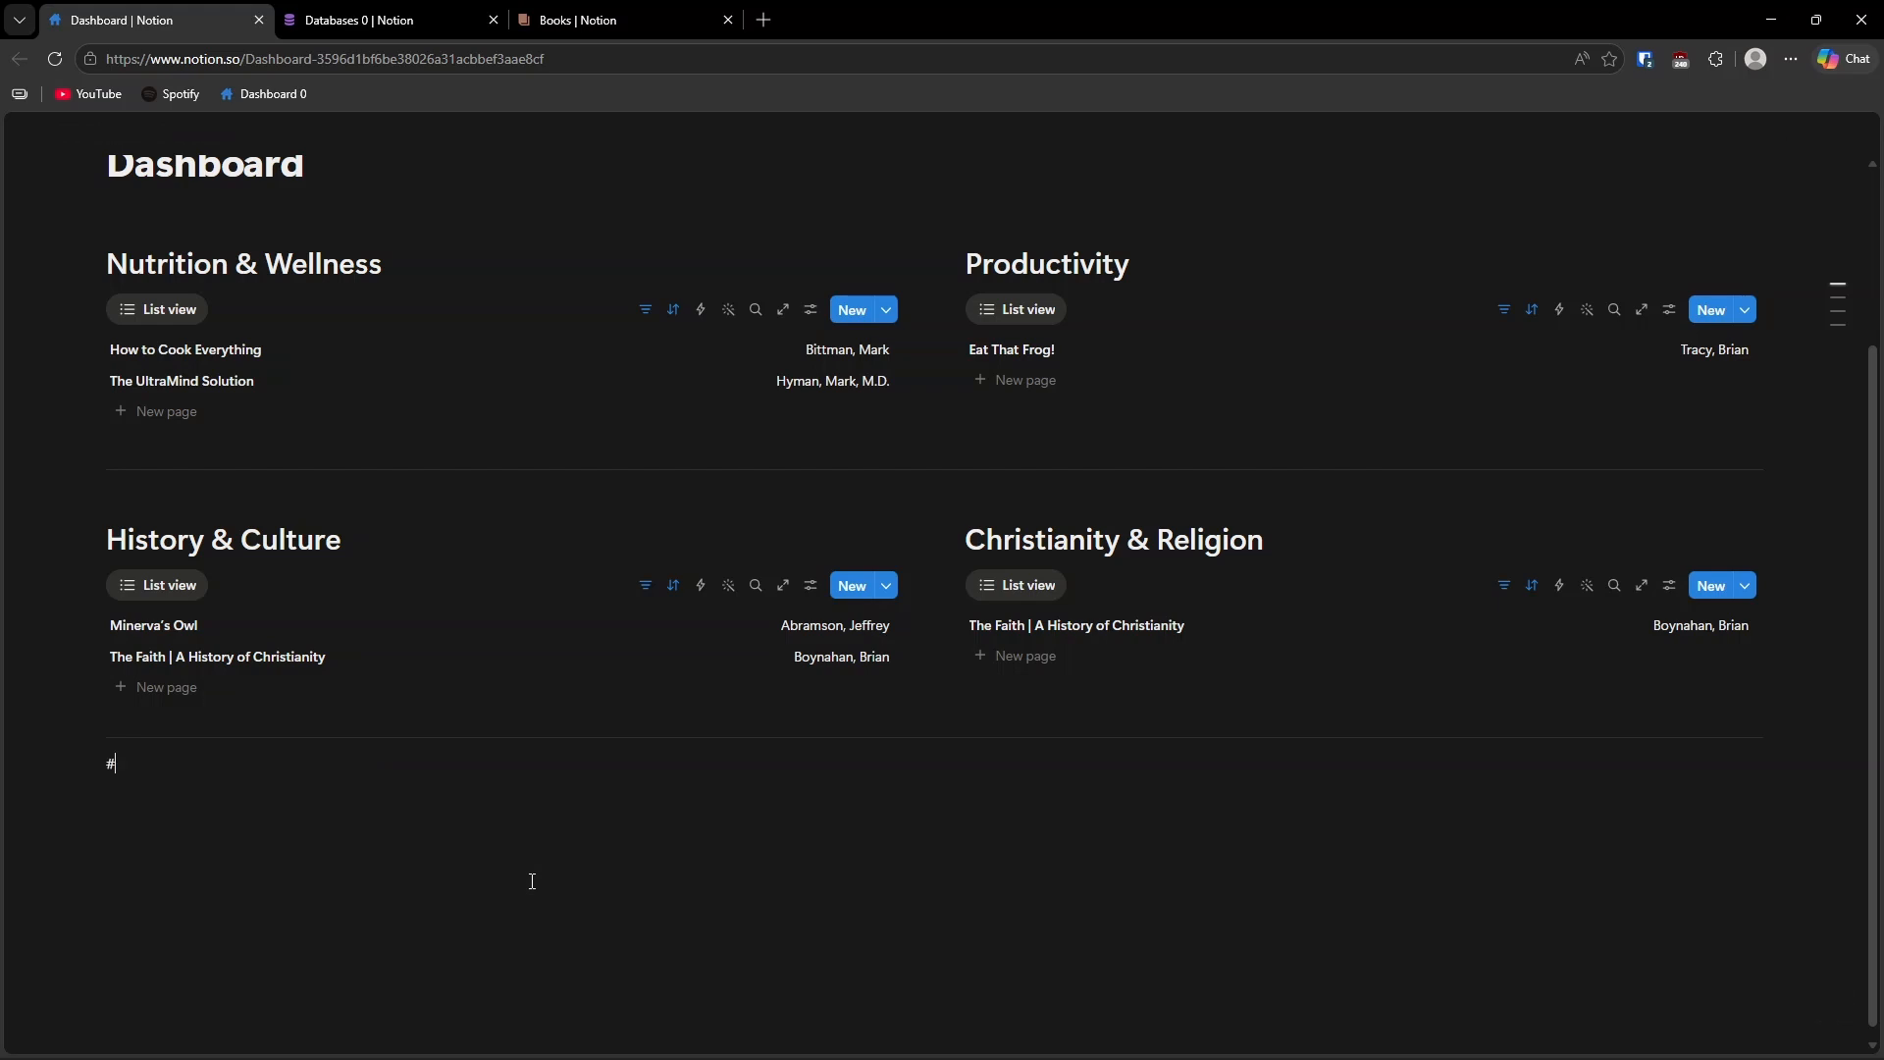
{"action": "type", "text": " Untagged"}
{"action": "key", "text": "Return"}
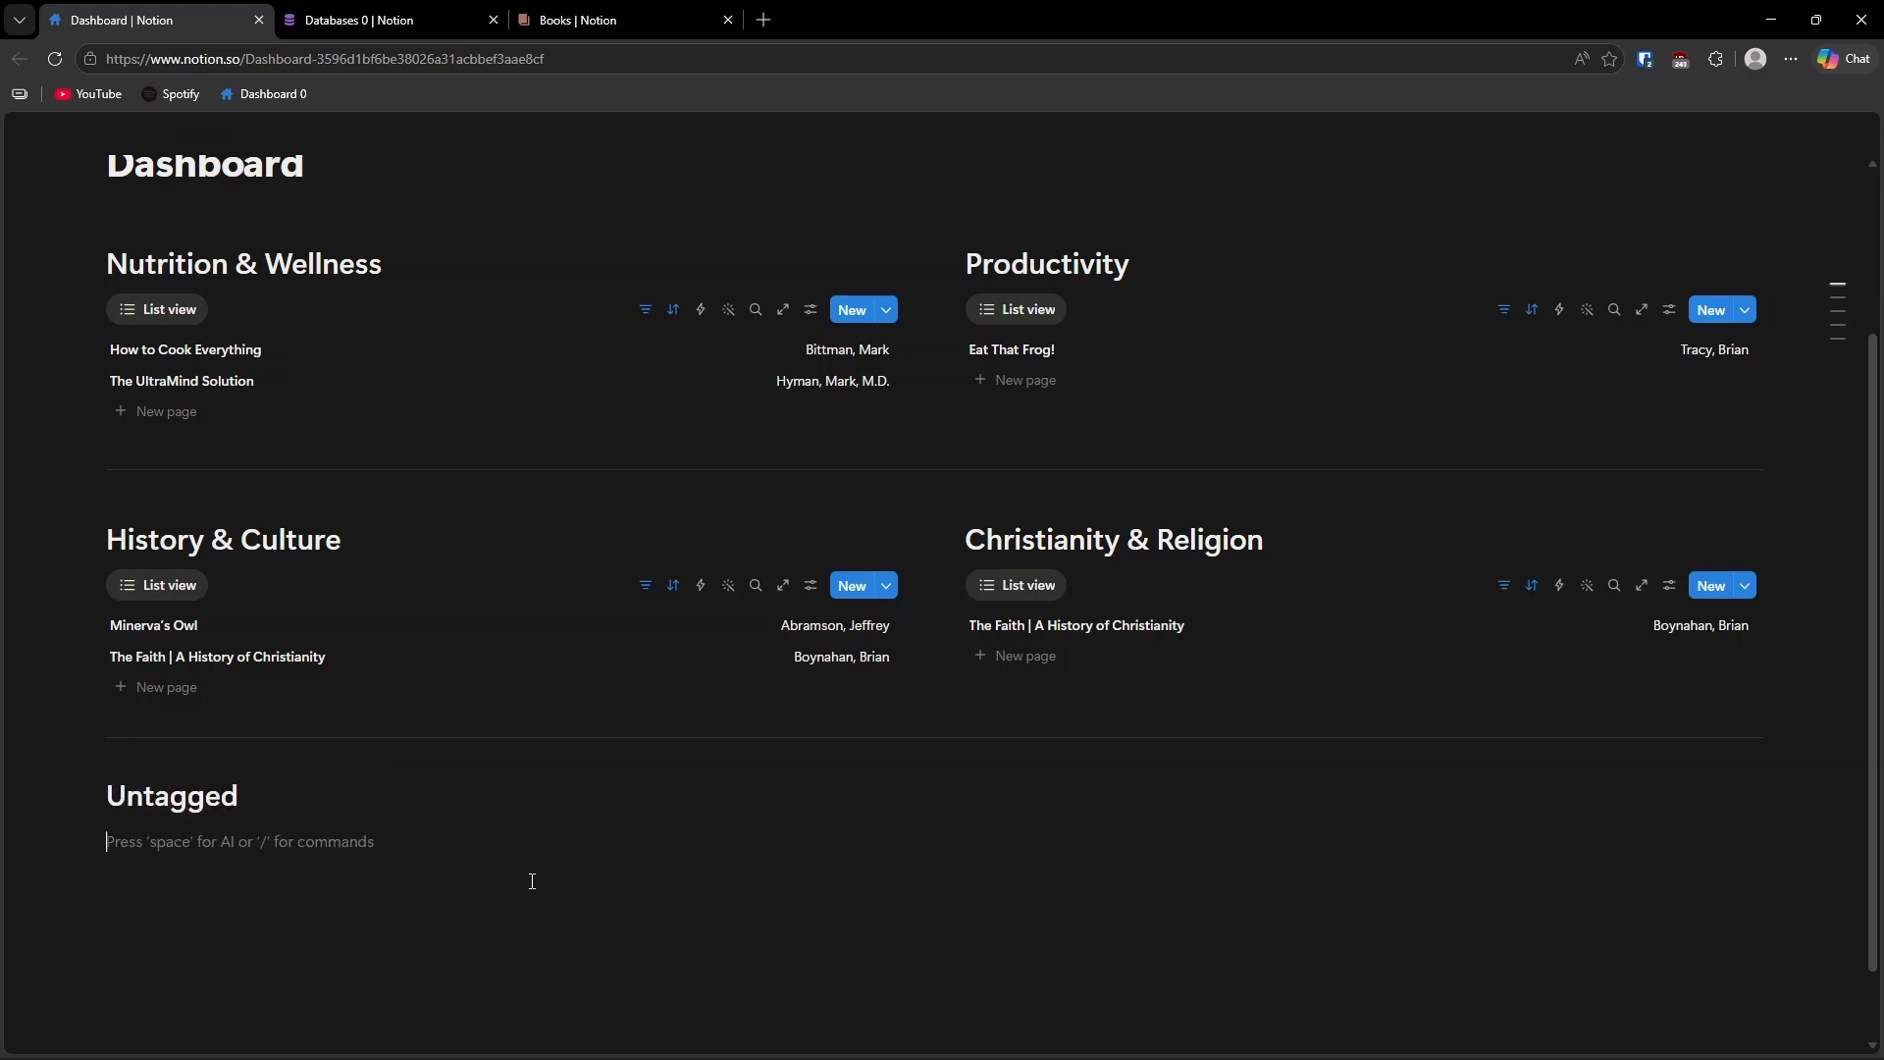
Duplicate the list view under History & Culture and move the copy below the Untagged heading at full width.
{"action": "scroll", "coordinate": [324, 812], "scroll_direction": "down", "scroll_amount": 1}
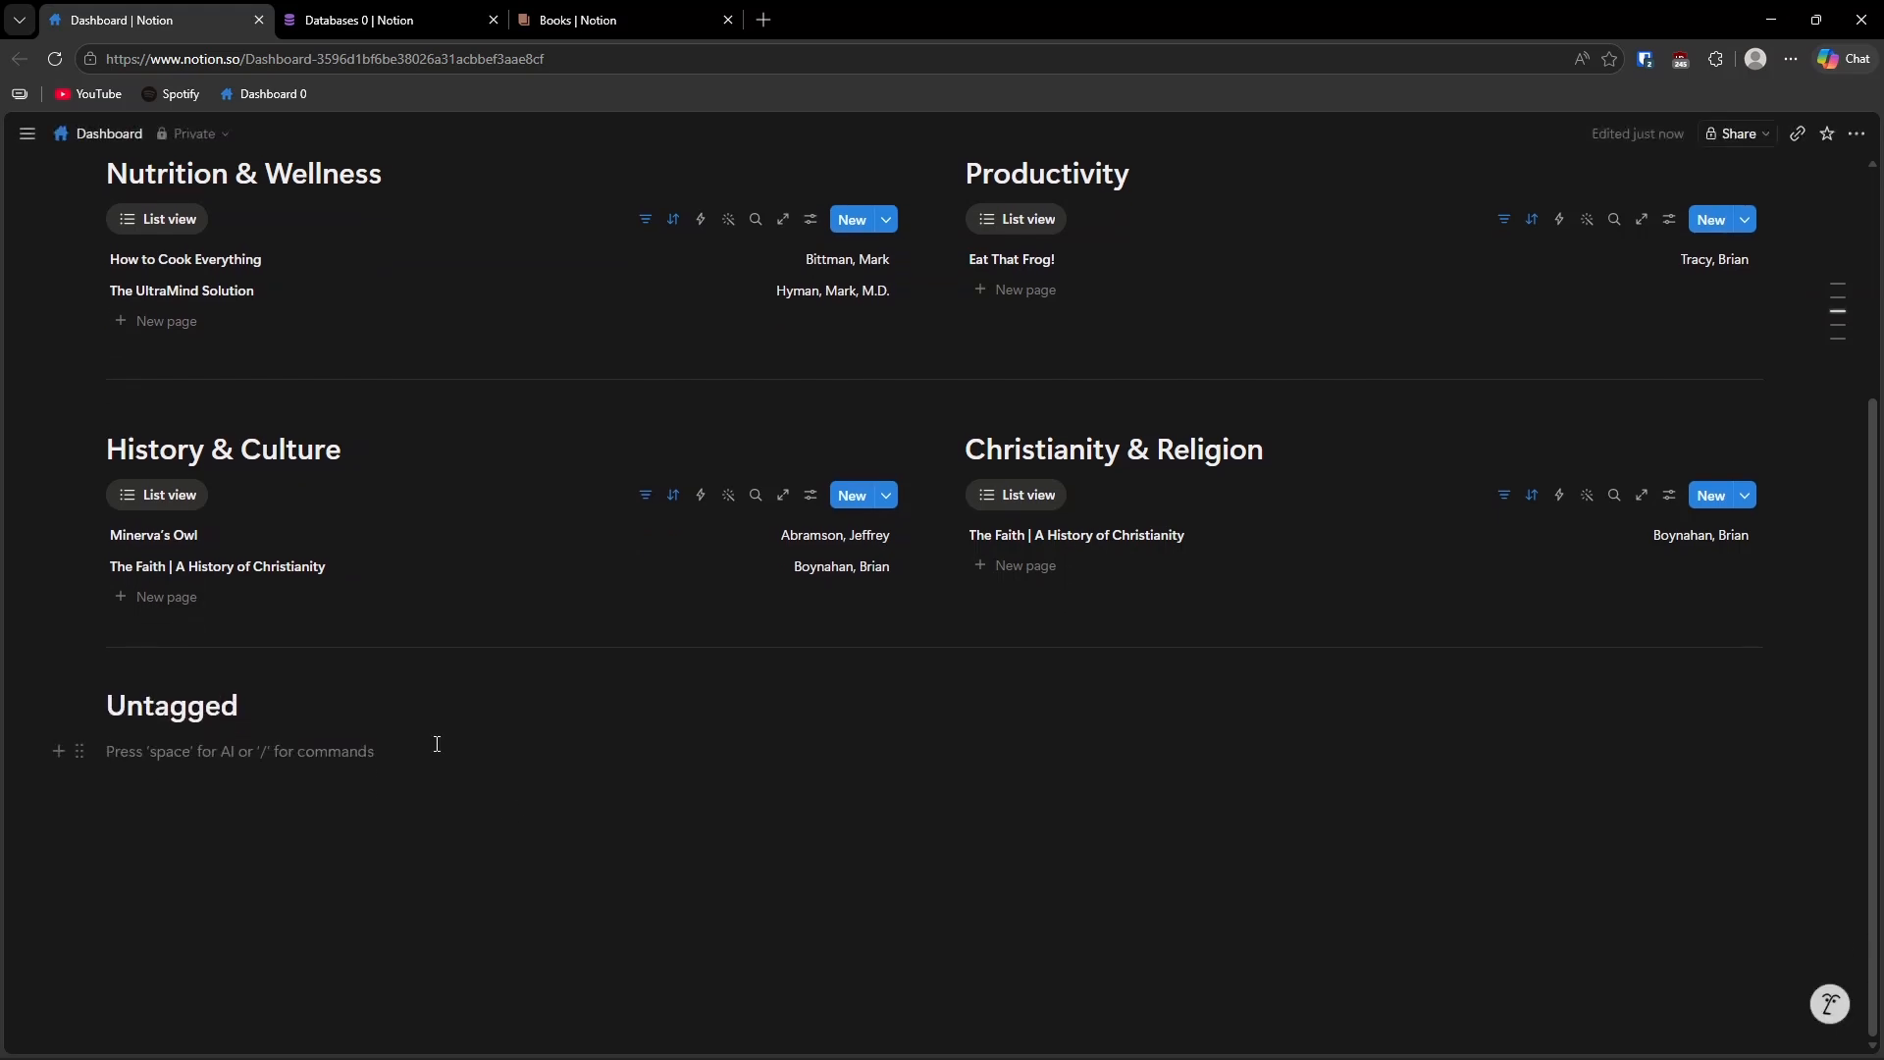
{"action": "left_click", "coordinate": [74, 495]}
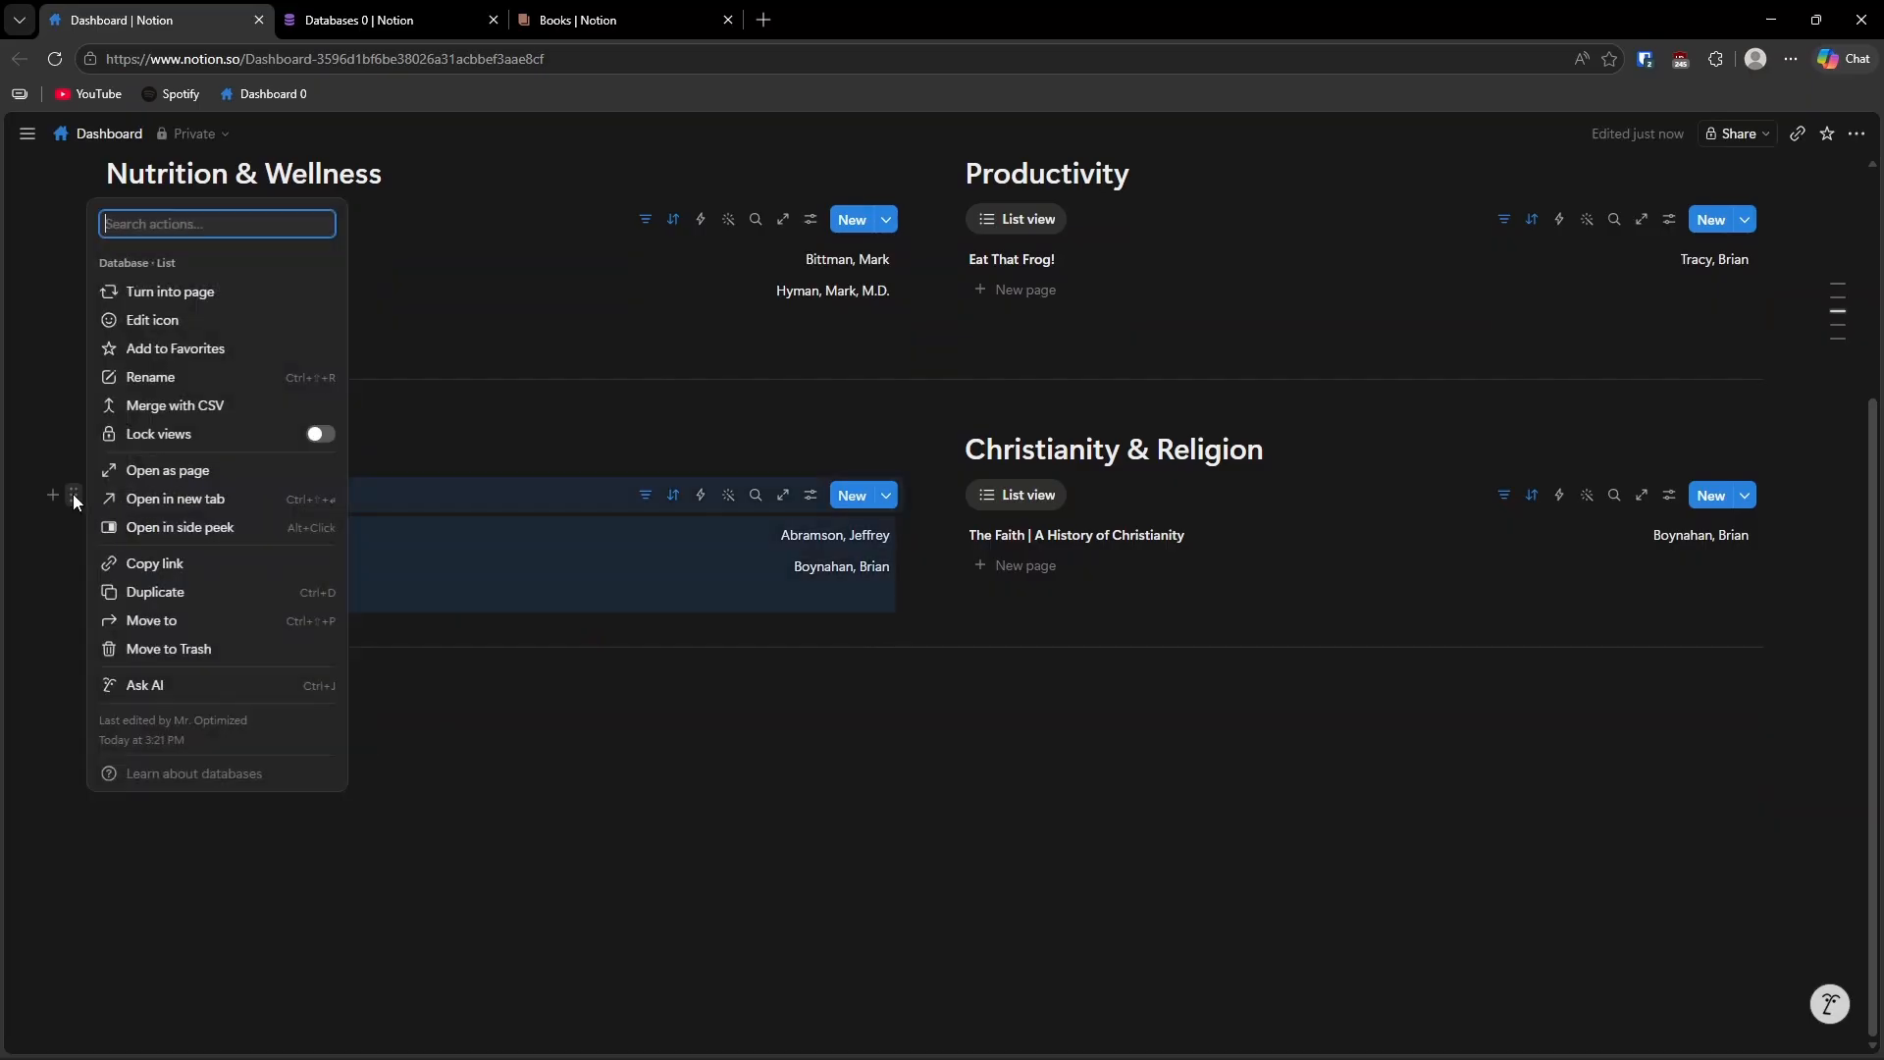
{"action": "key", "text": "ctrl+d"}
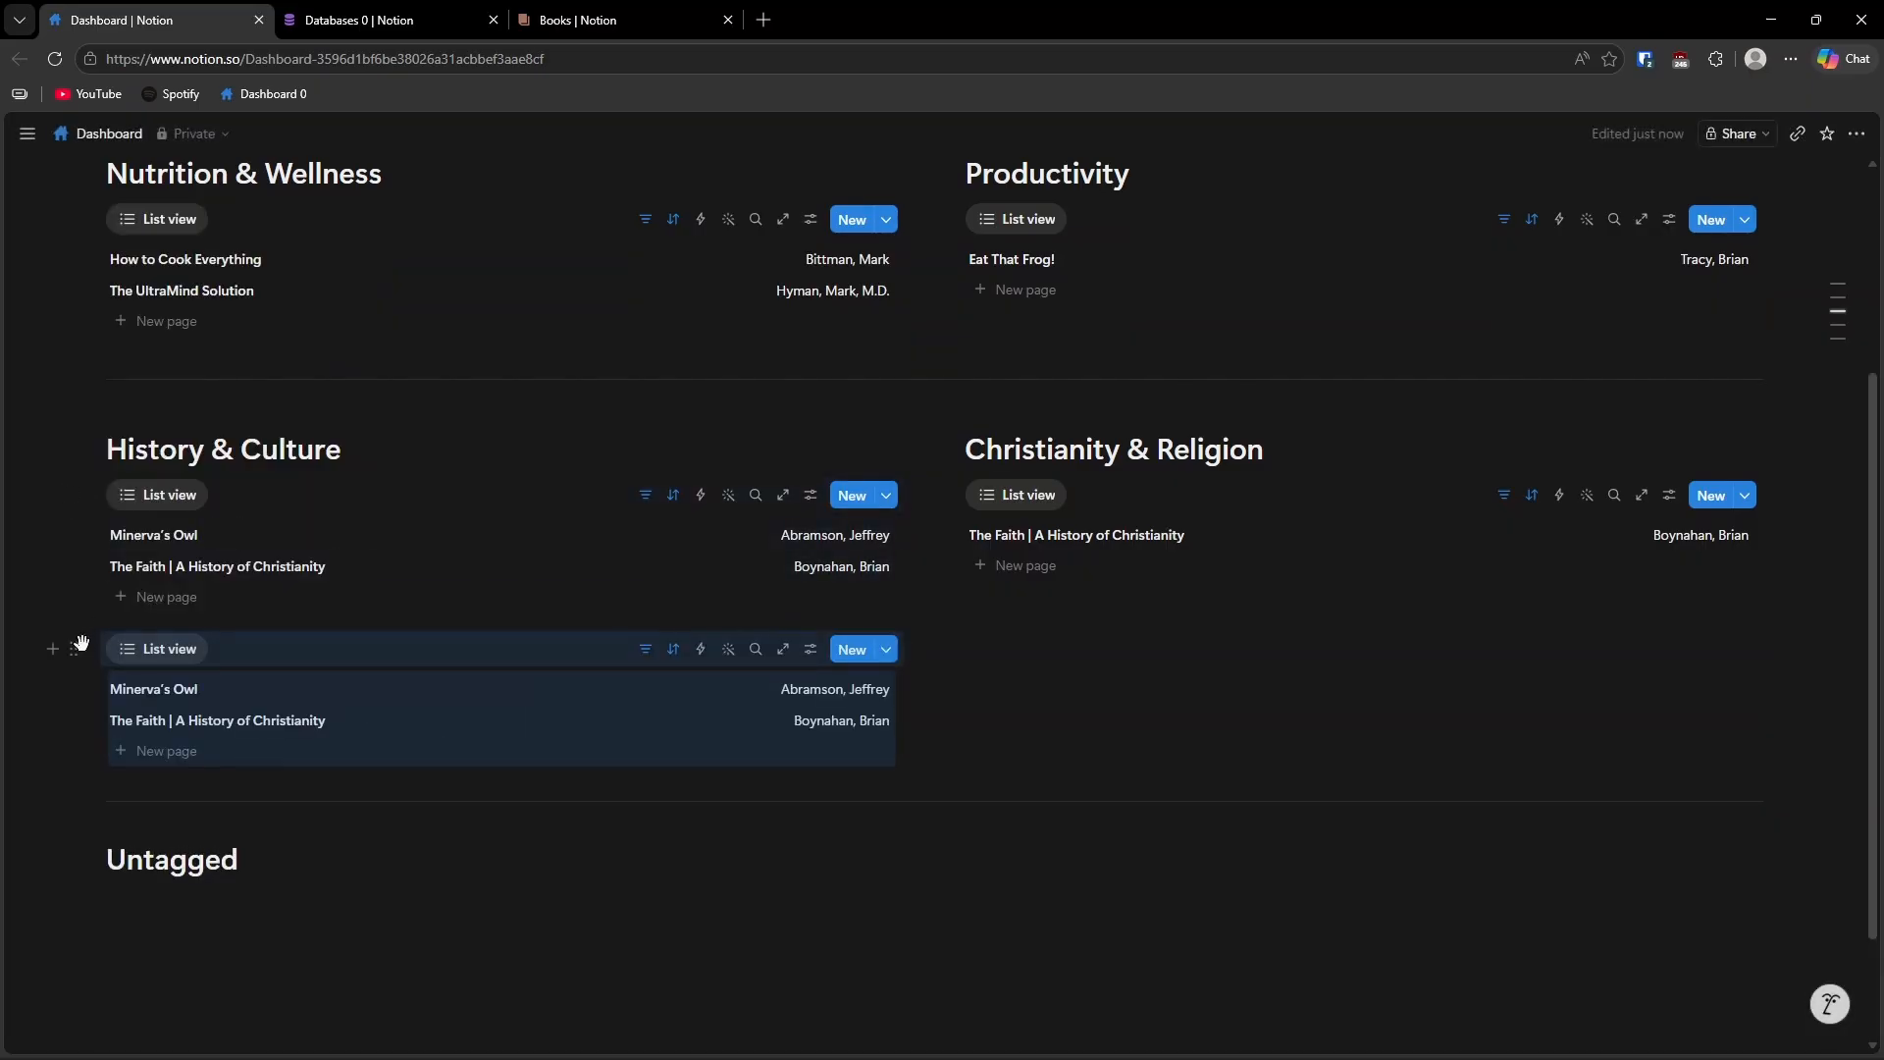
{"action": "left_click_drag", "start_coordinate": [73, 649], "coordinate": [281, 730]}
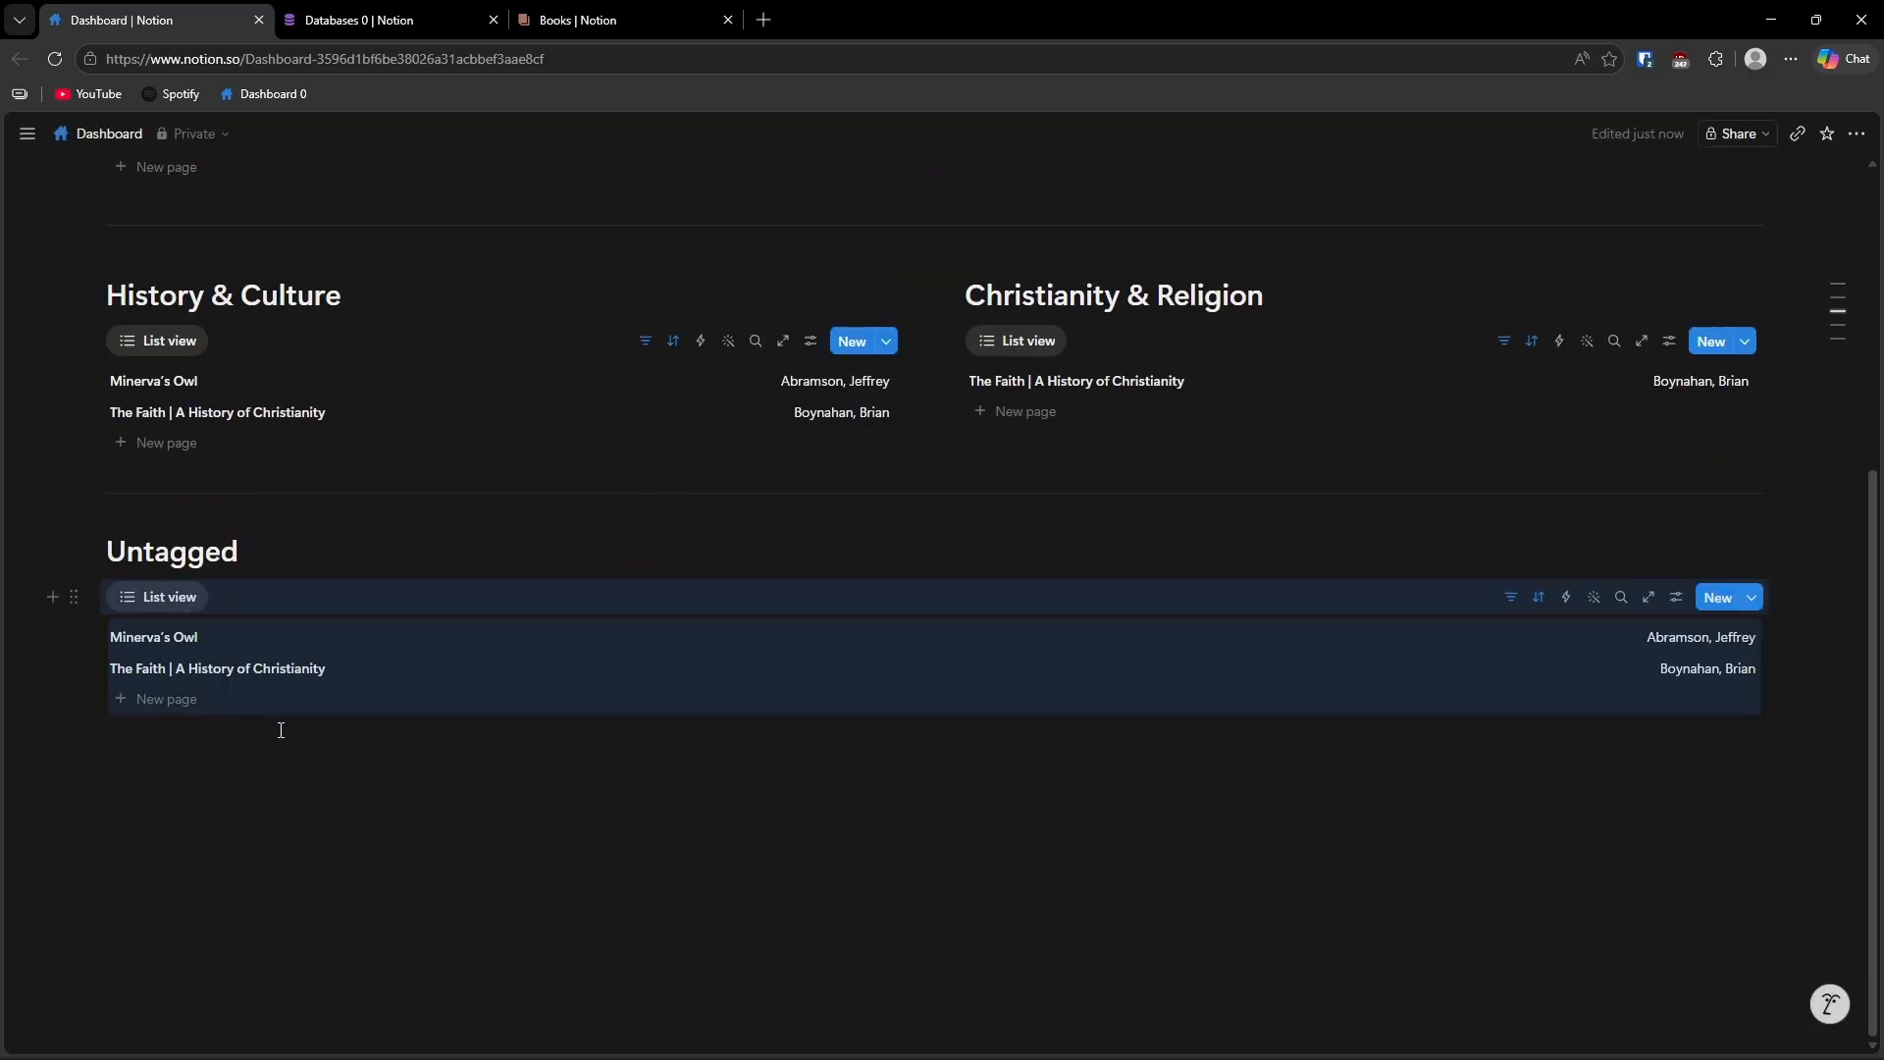
{"action": "left_click", "coordinate": [635, 803]}
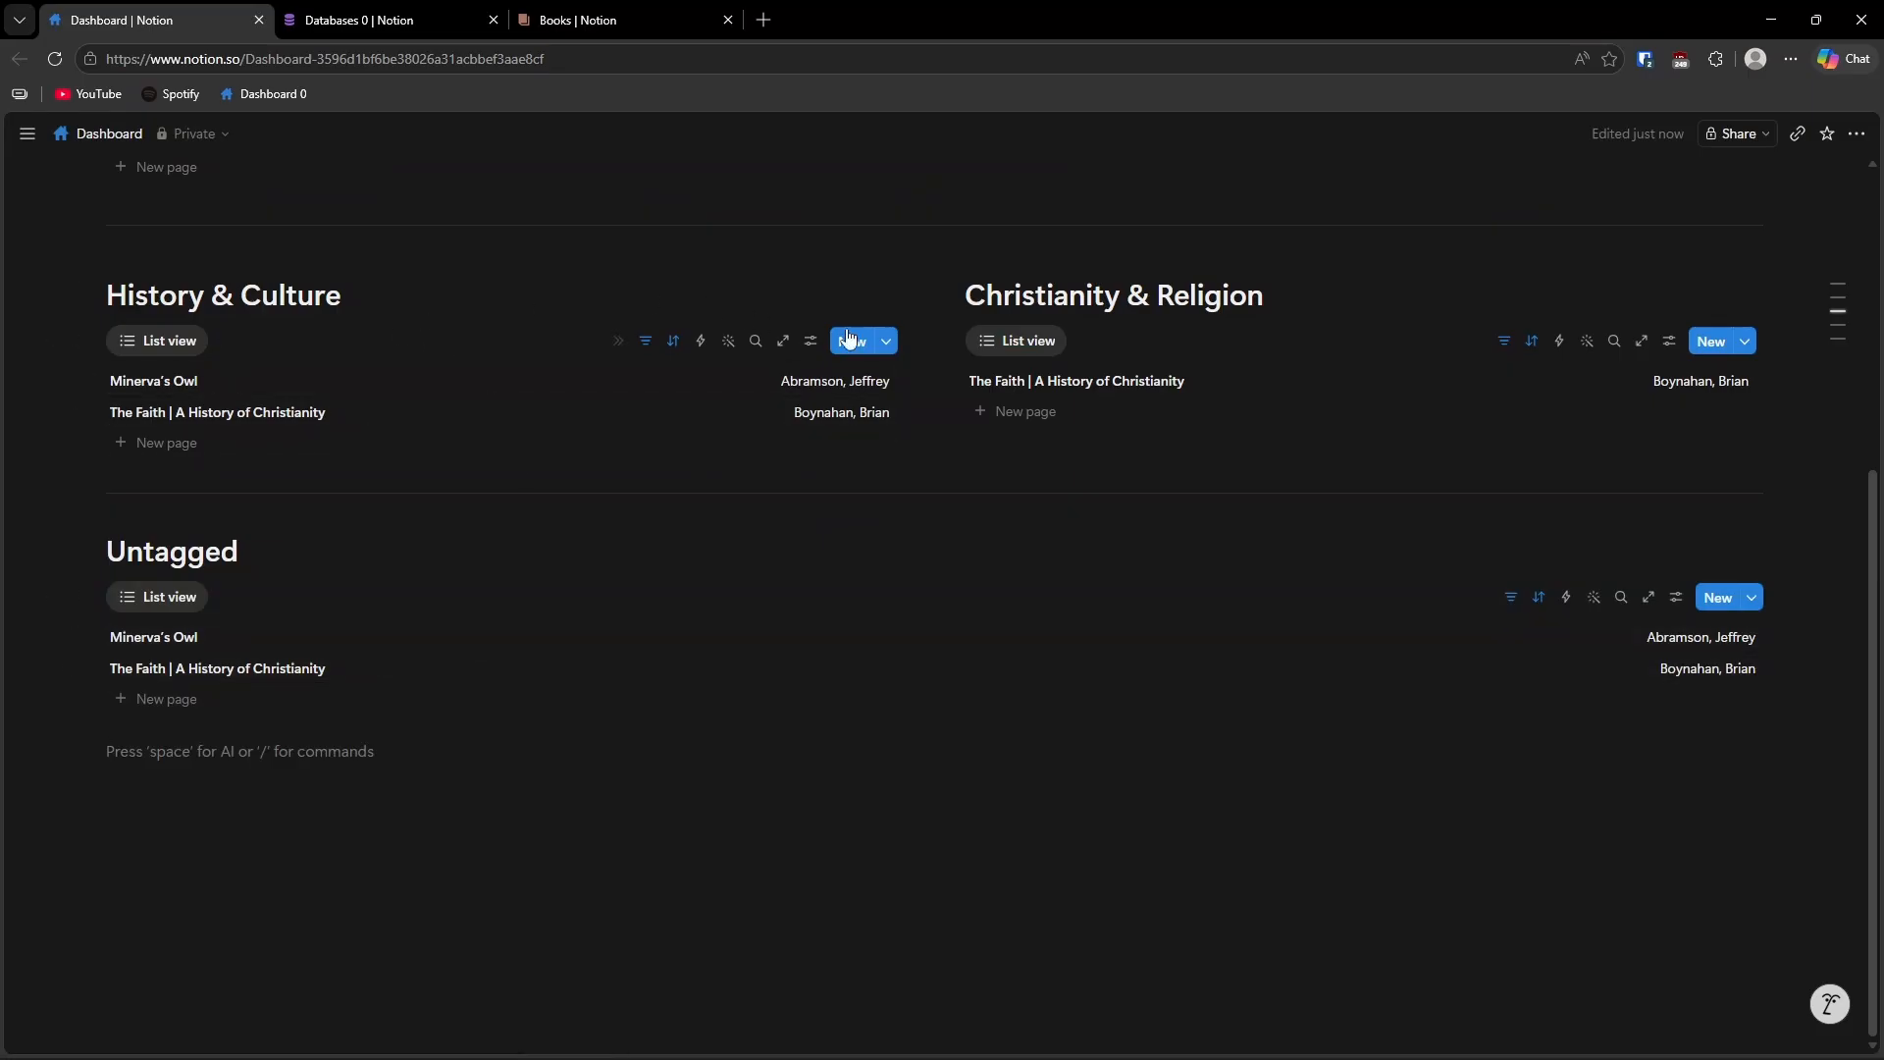
Set the Tags filter of the list under Untagged to Is empty and hide the filter bar.
{"action": "left_click", "coordinate": [1511, 598]}
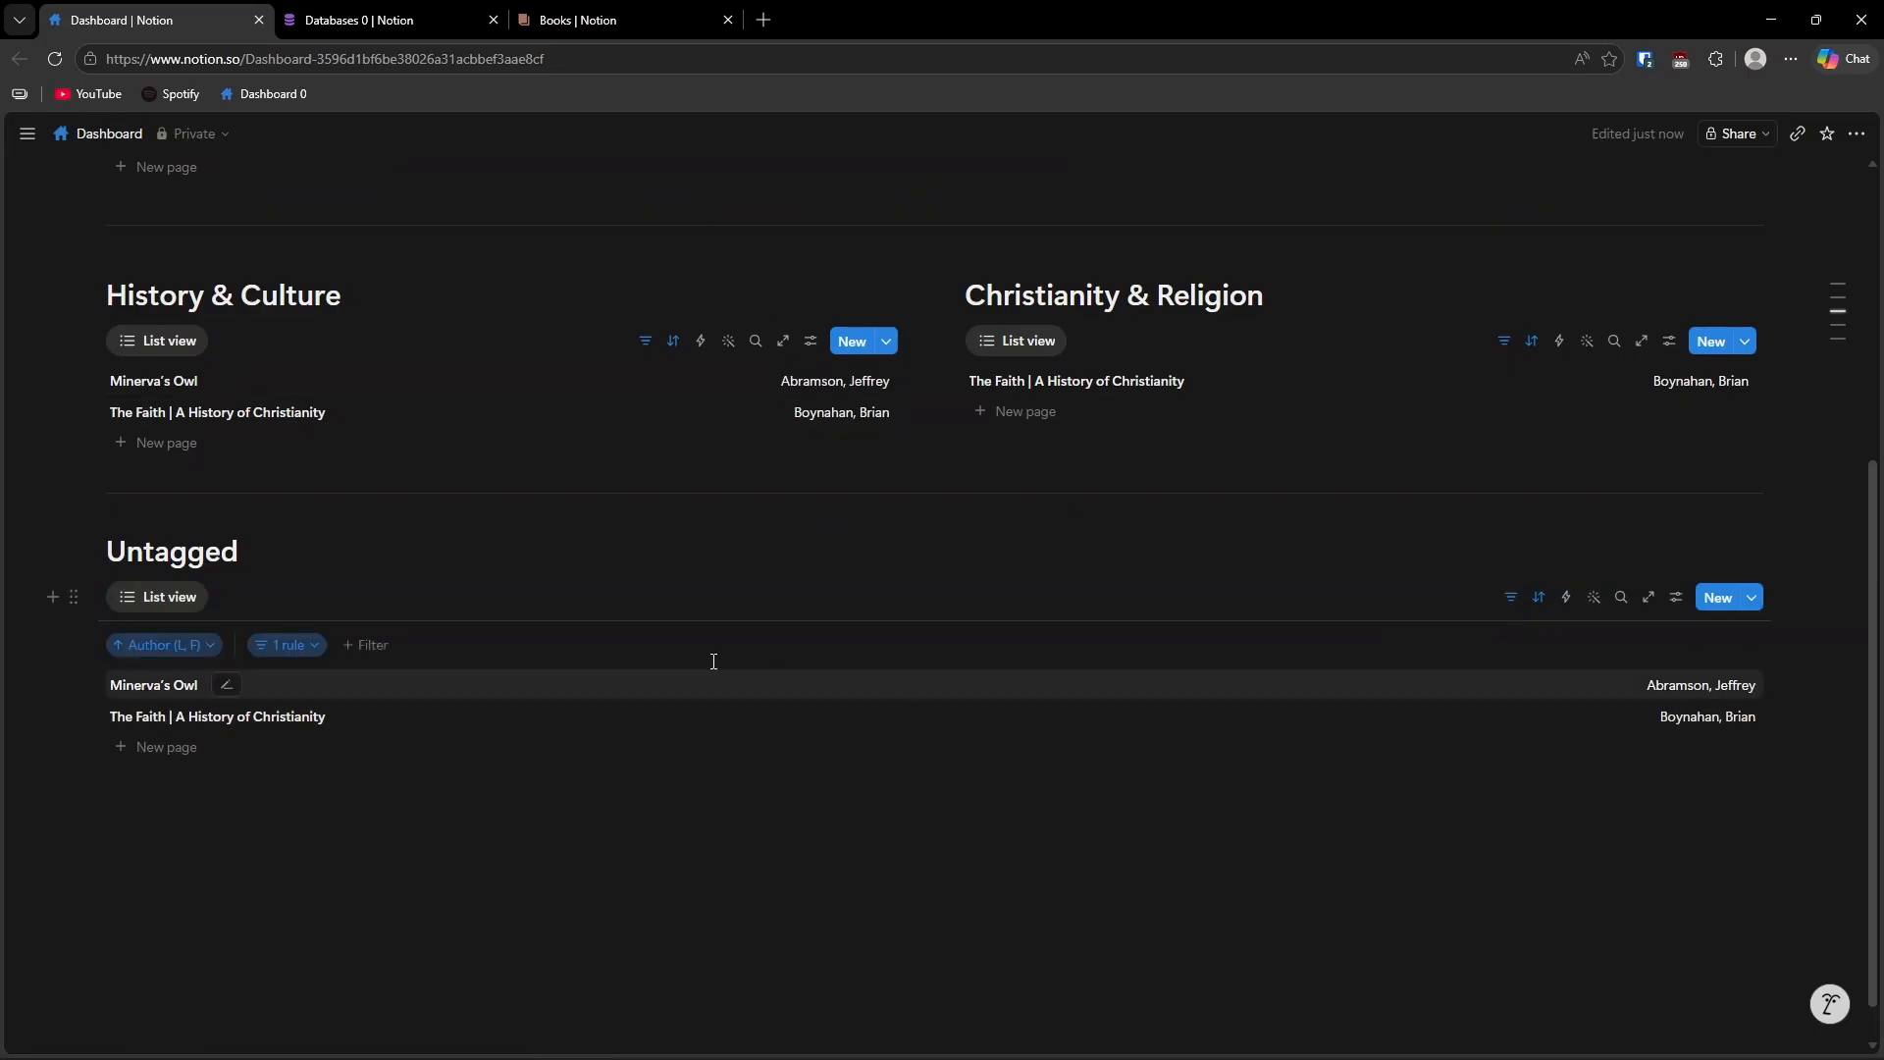
{"action": "left_click", "coordinate": [294, 646]}
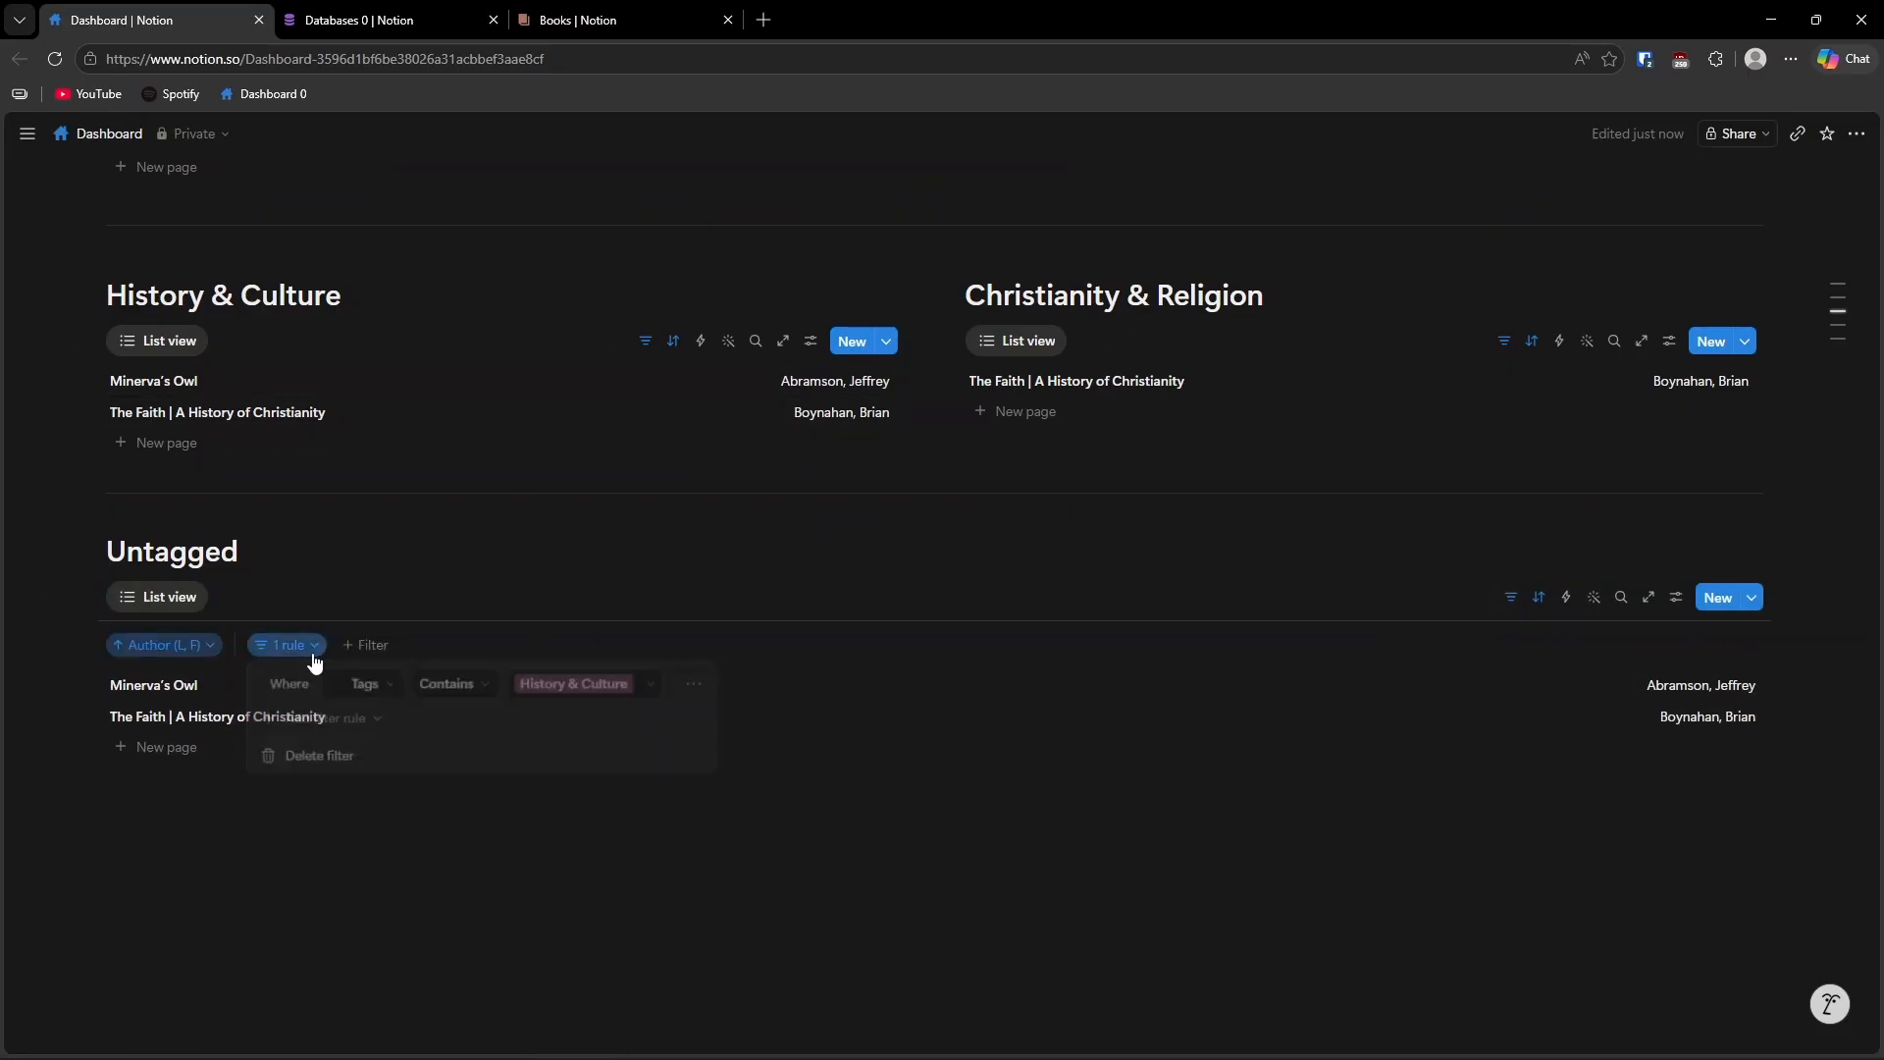
{"action": "left_click", "coordinate": [636, 692]}
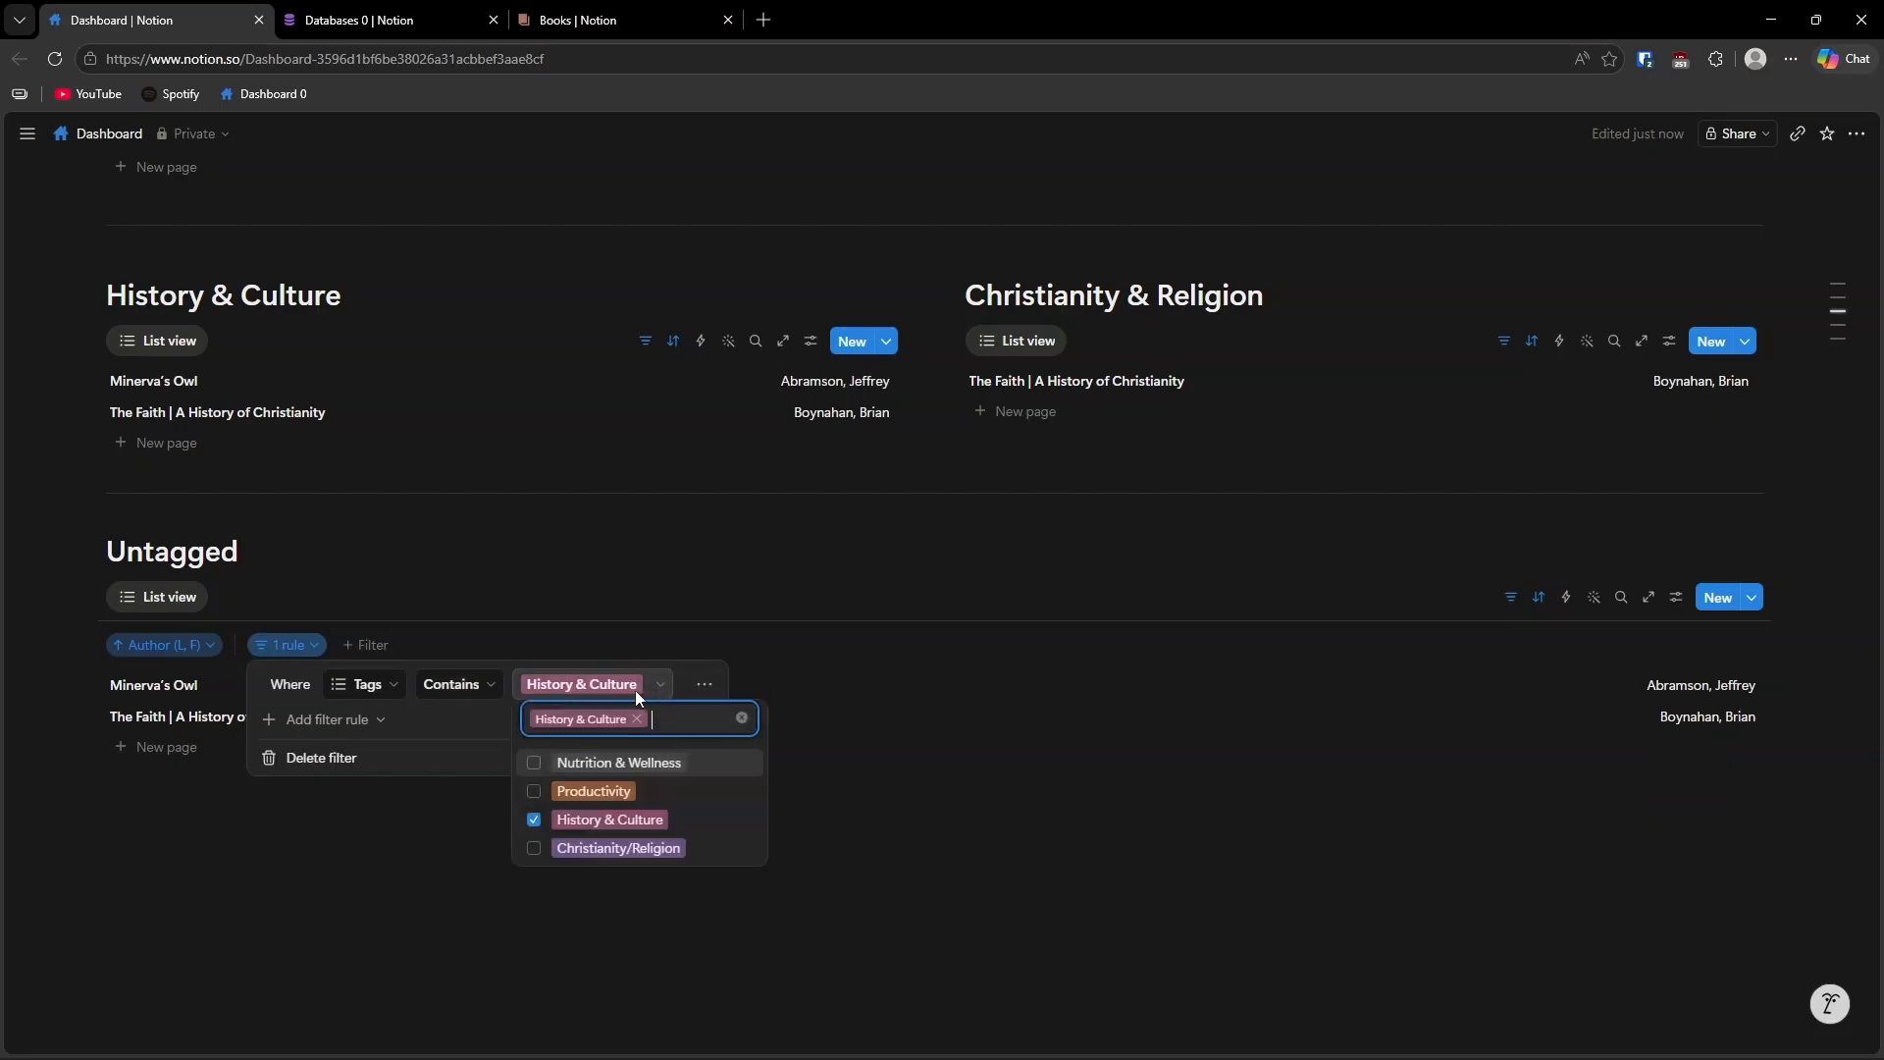
{"action": "left_click", "coordinate": [486, 691]}
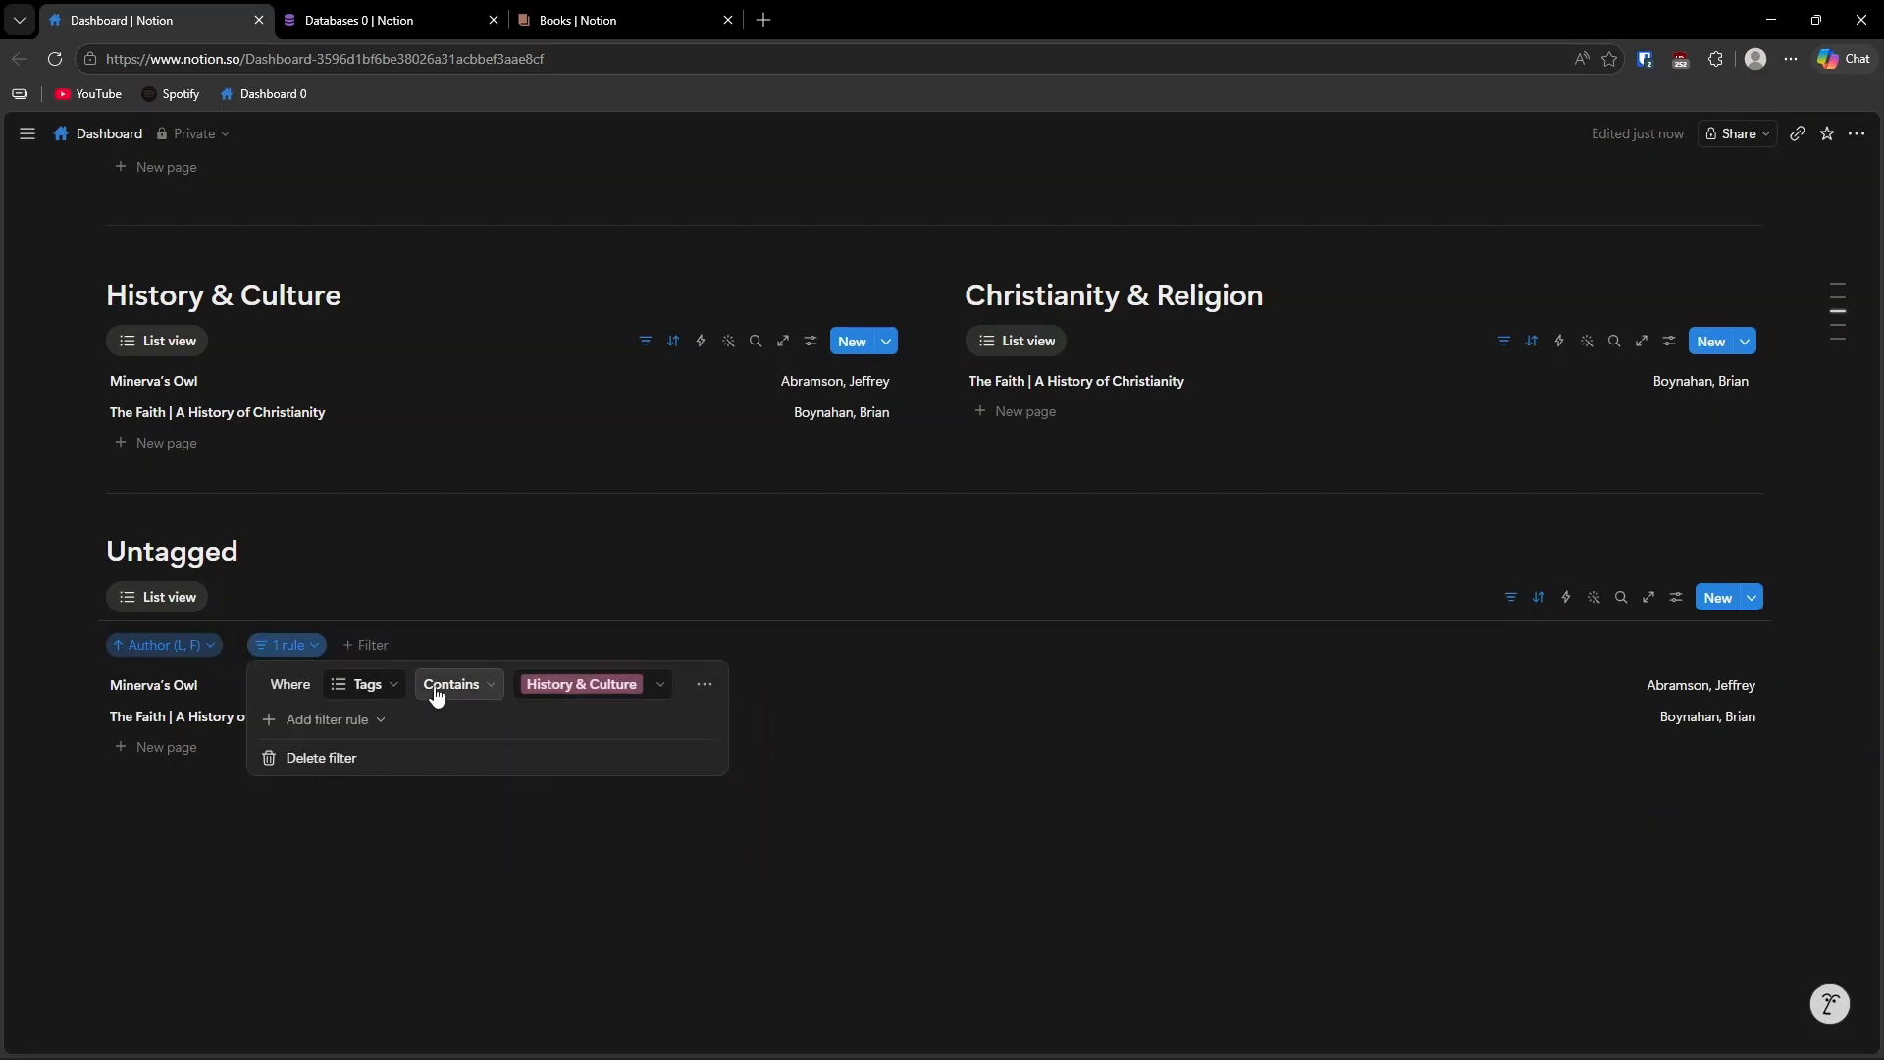
{"action": "left_click", "coordinate": [495, 692]}
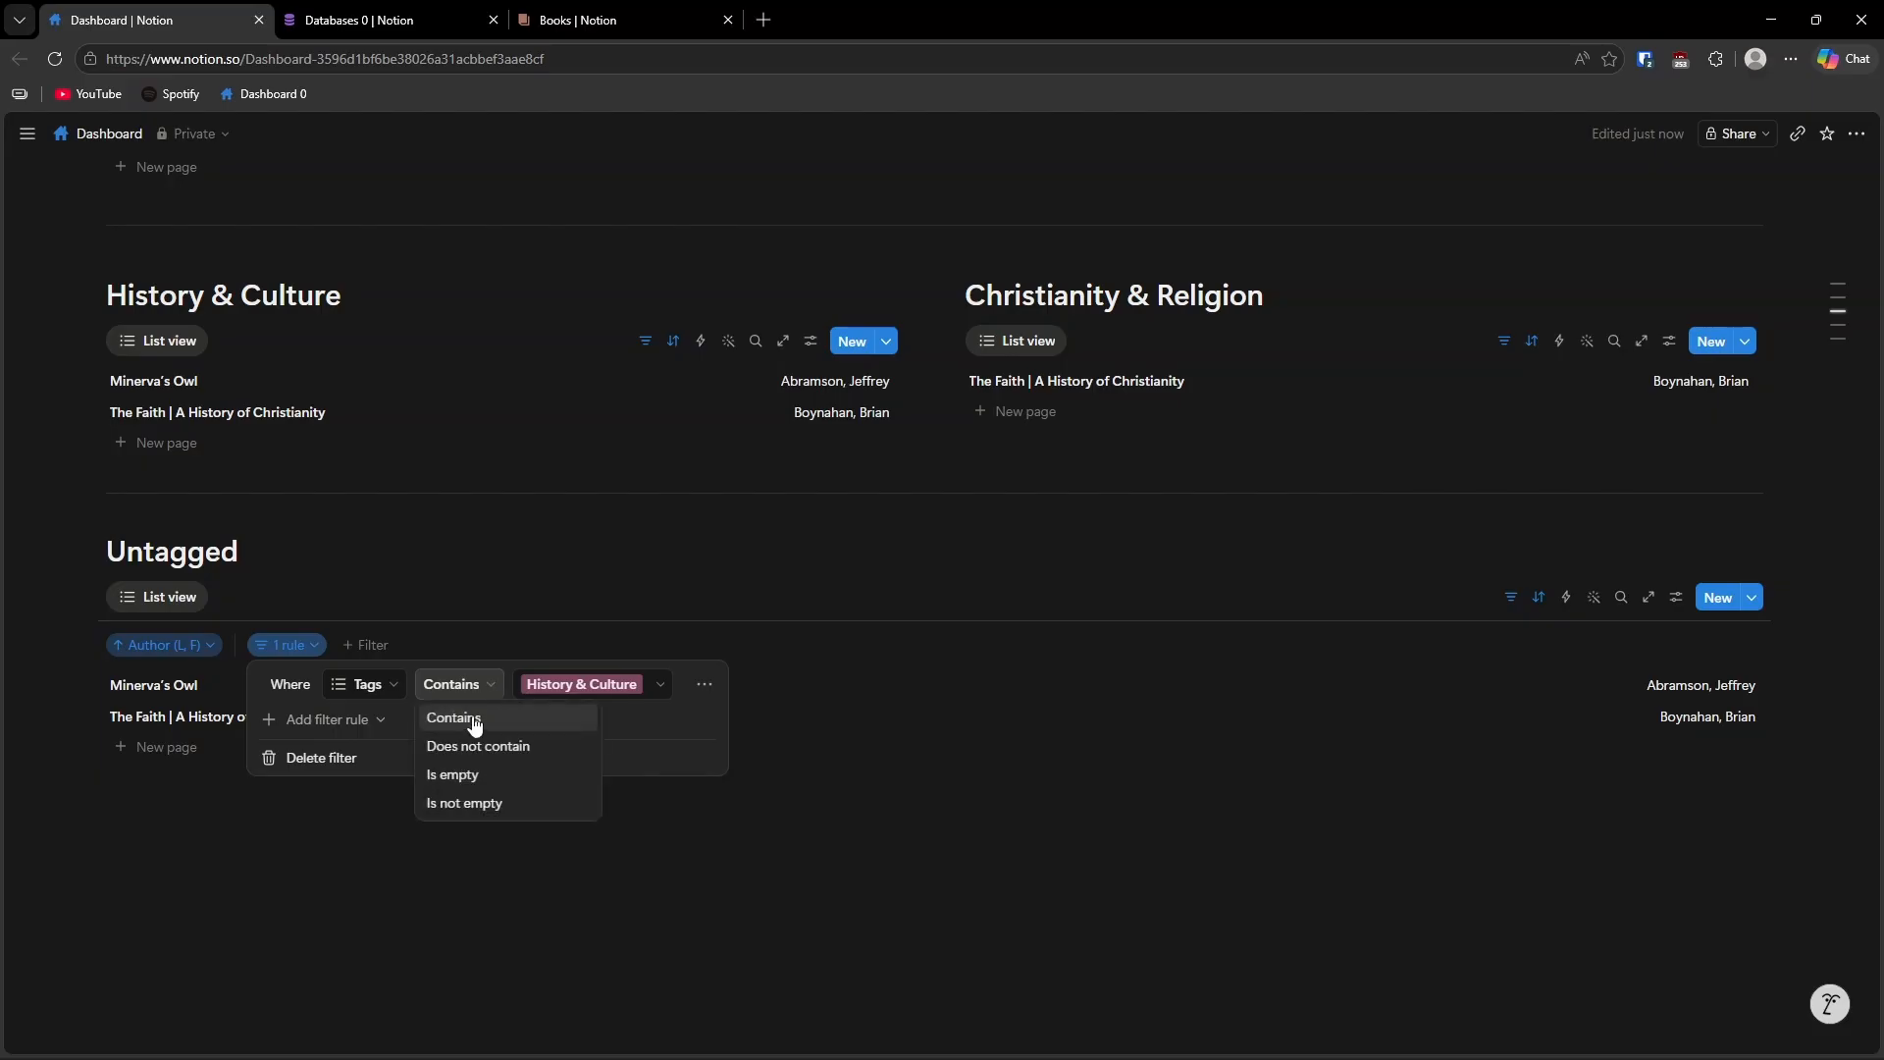
{"action": "left_click", "coordinate": [457, 775]}
{"action": "key", "text": "Escape"}
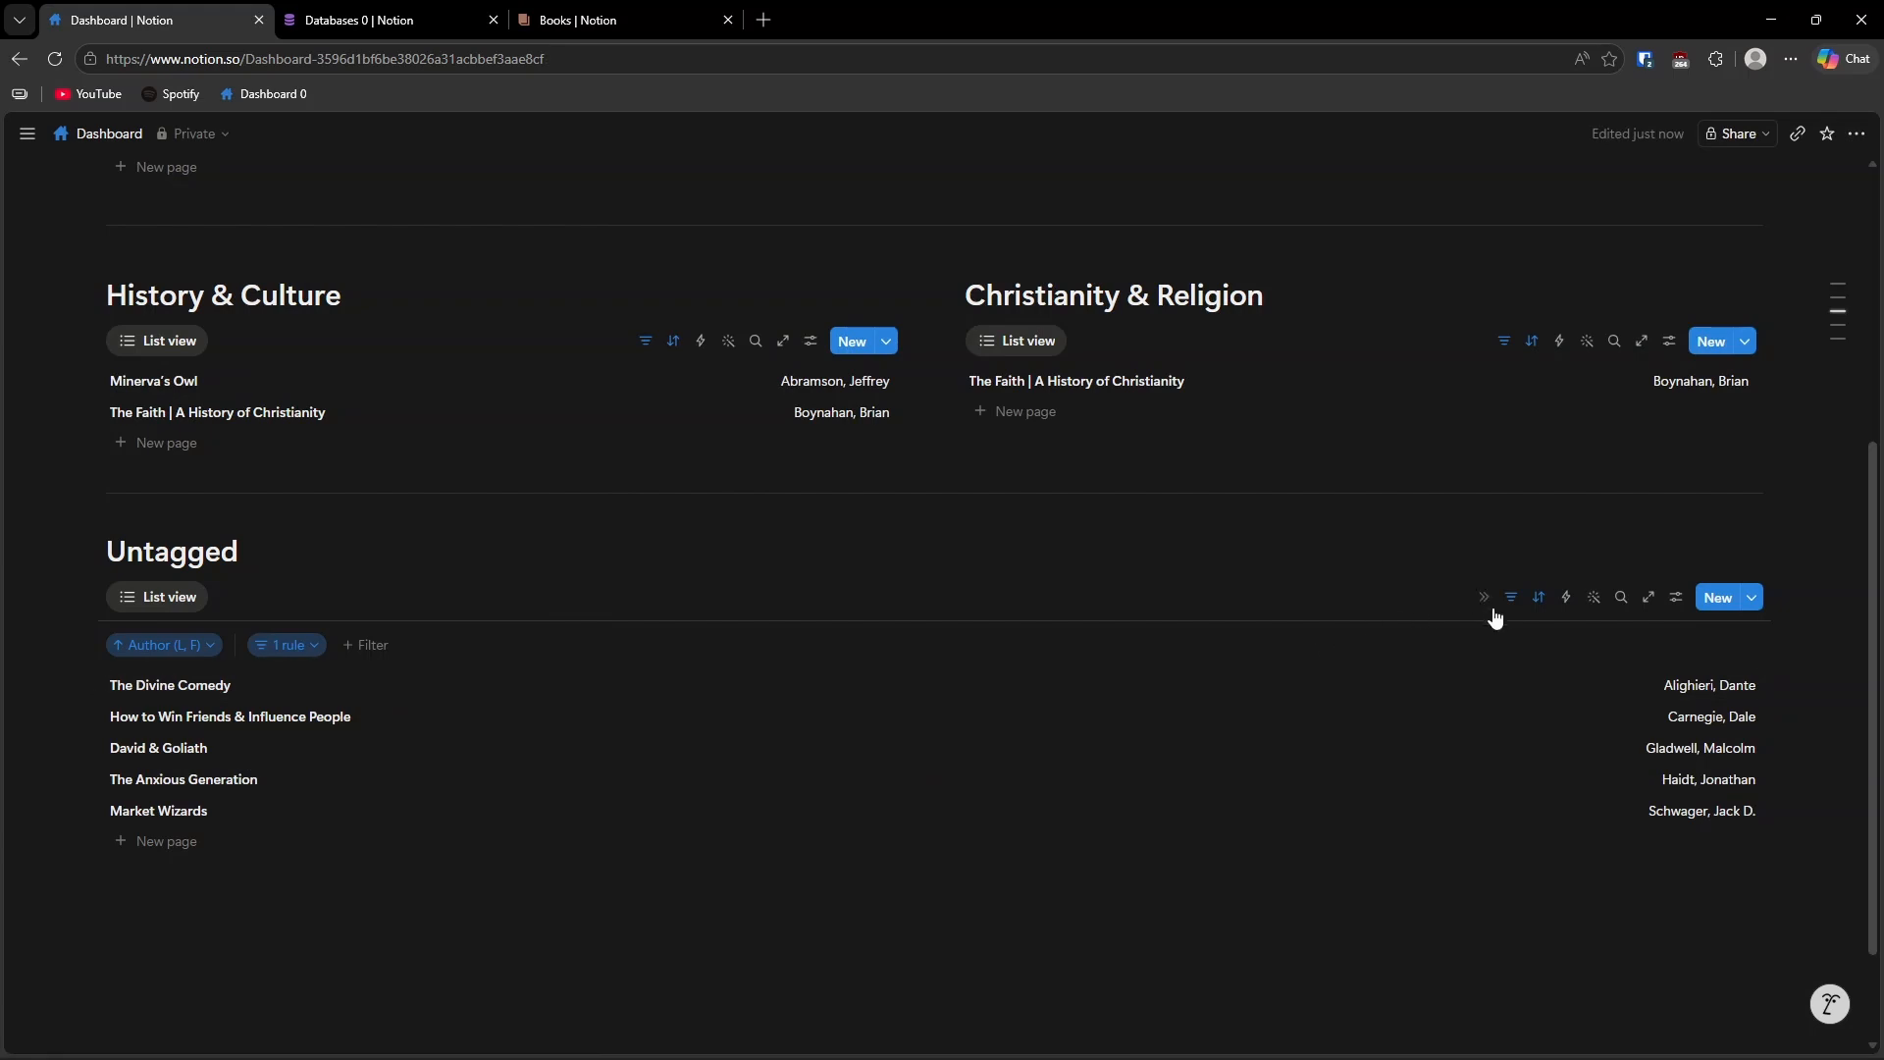
{"action": "left_click", "coordinate": [1512, 598]}
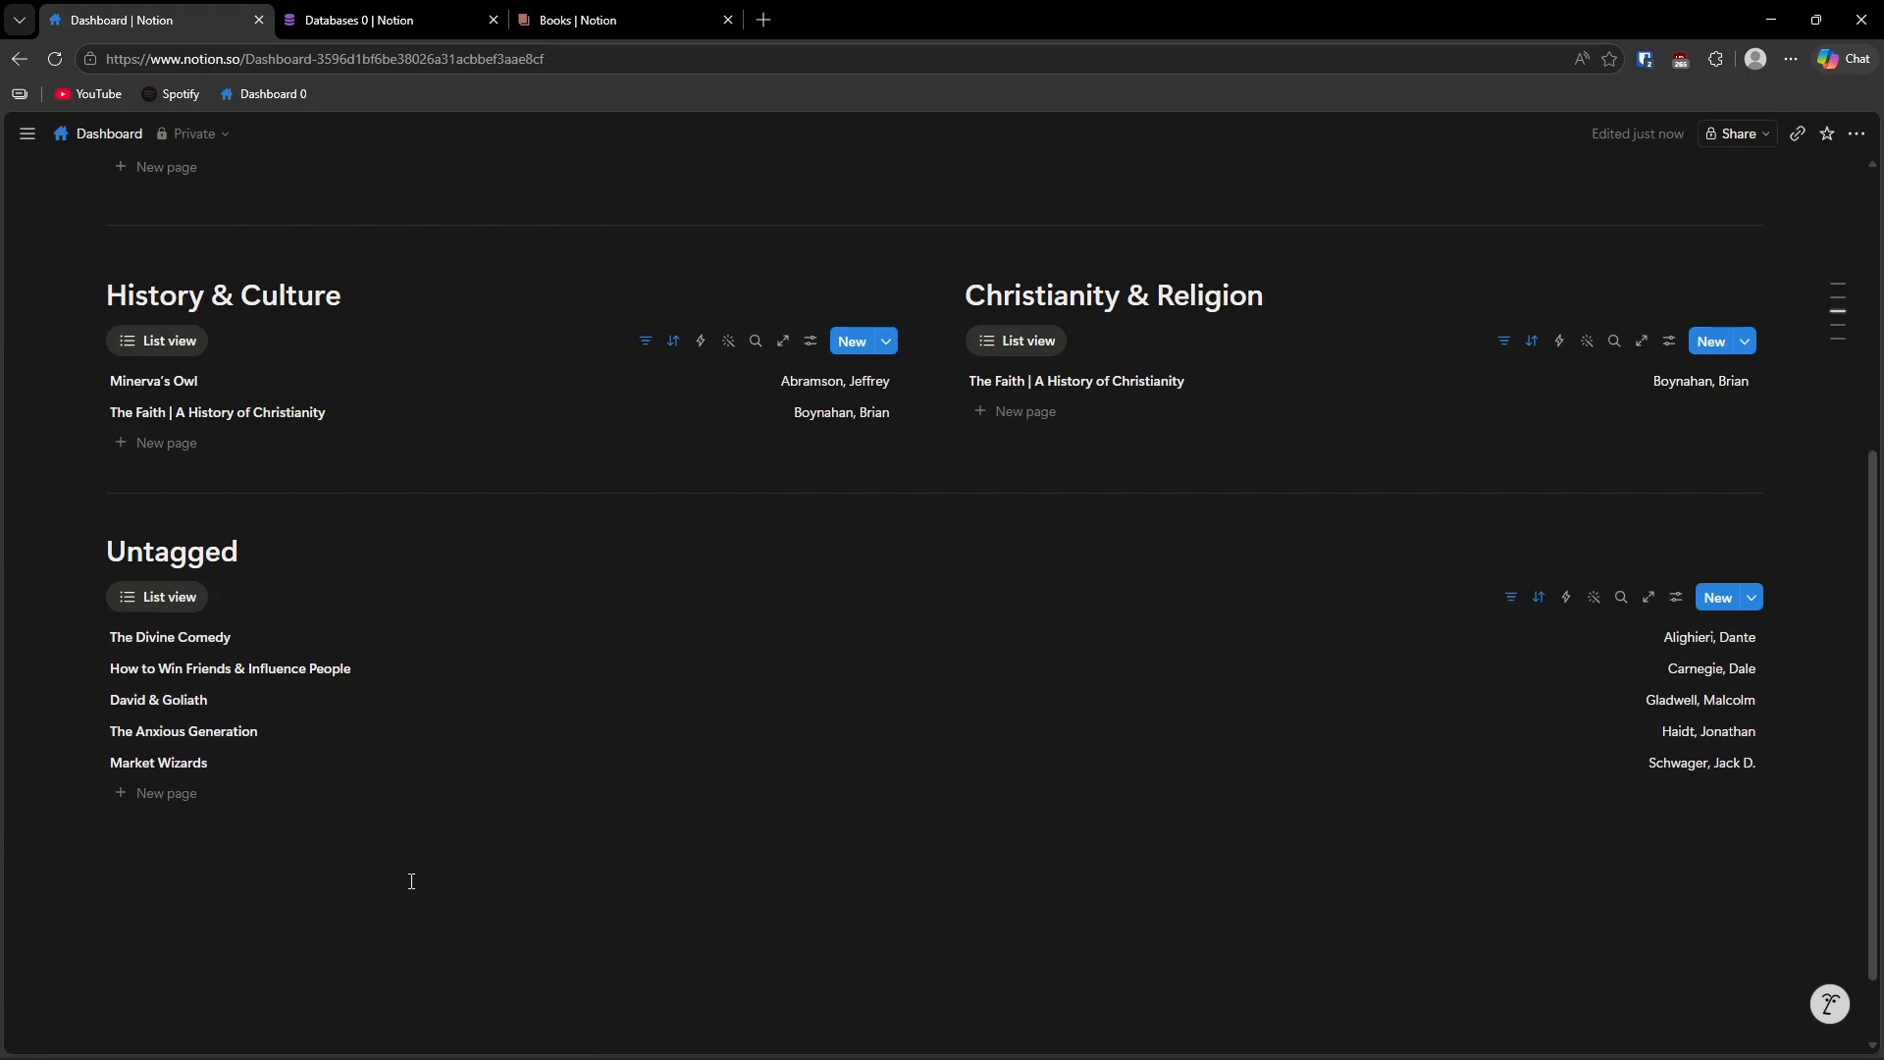
Review the Dashboard from the Nutrition & Wellness and Productivity lists down to the Untagged list.
{"action": "scroll", "coordinate": [480, 889], "scroll_direction": "up", "scroll_amount": 3}
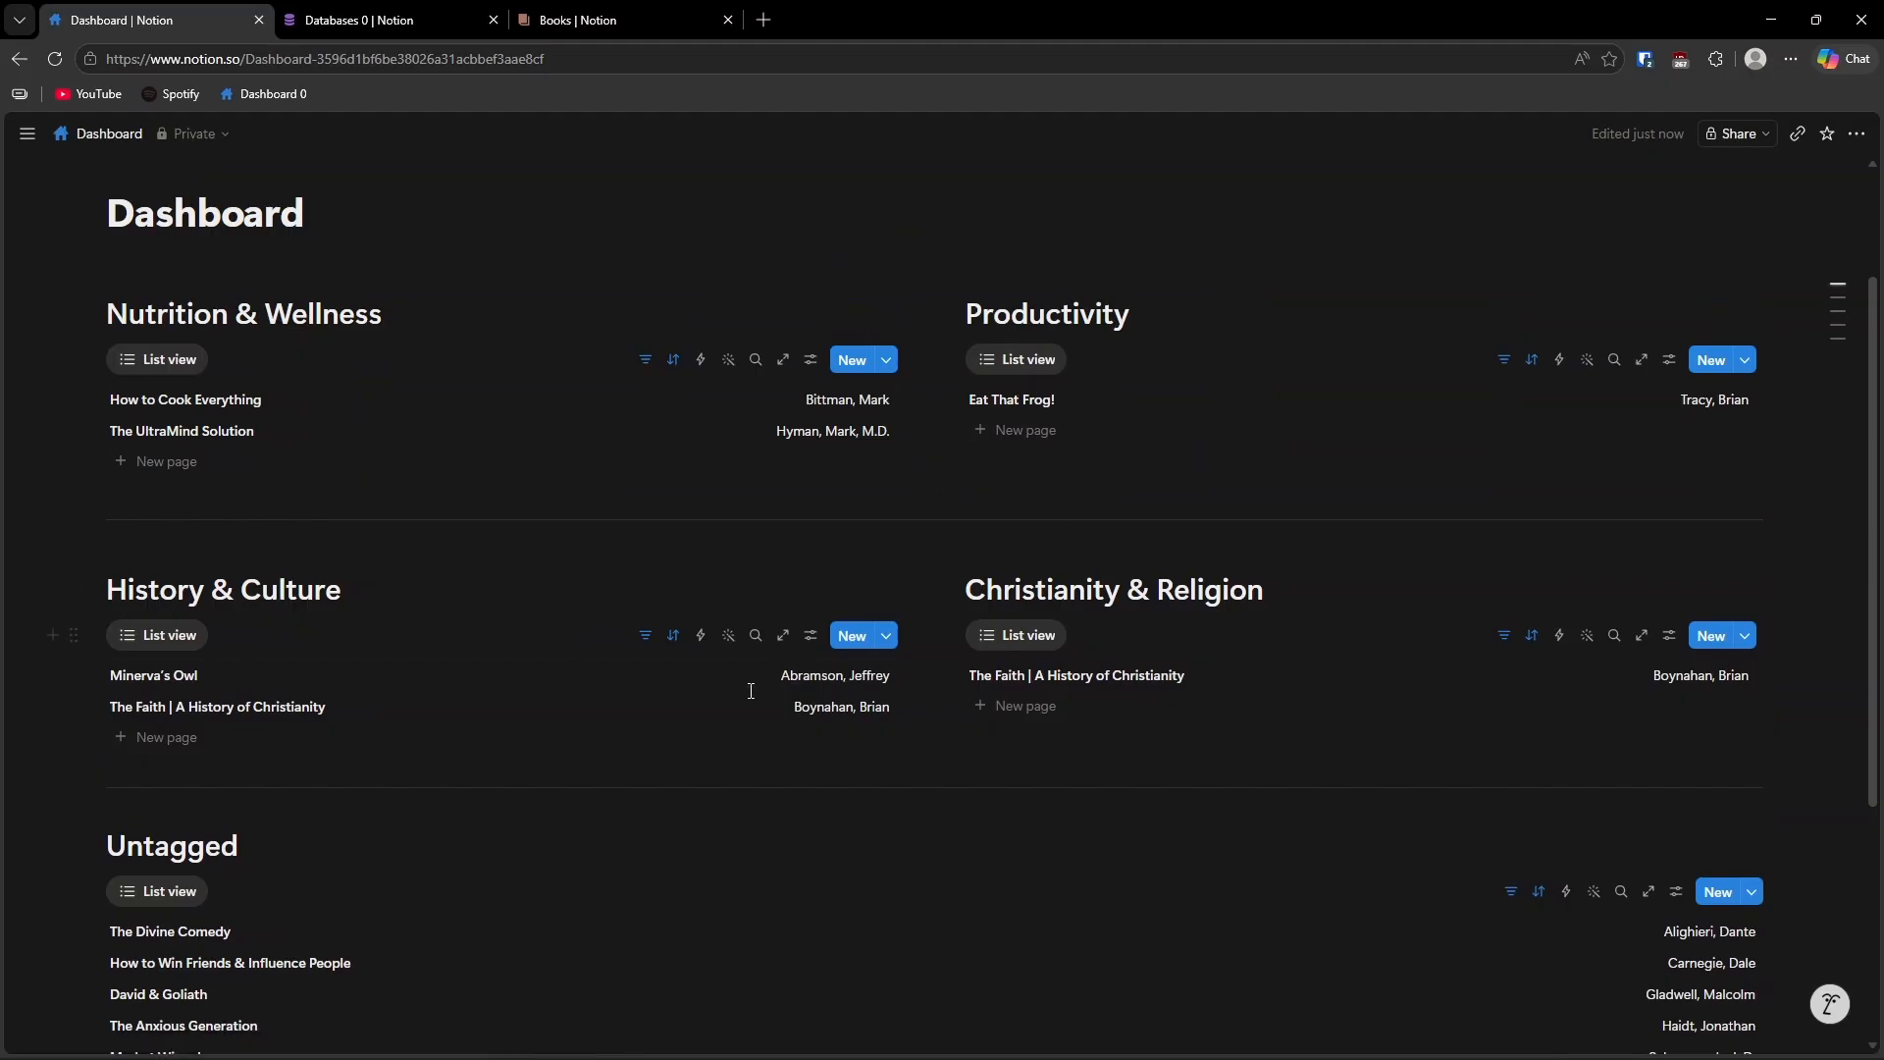
{"action": "scroll", "coordinate": [746, 701], "scroll_direction": "down", "scroll_amount": 1}
{"action": "scroll", "coordinate": [743, 693], "scroll_direction": "down", "scroll_amount": 2}
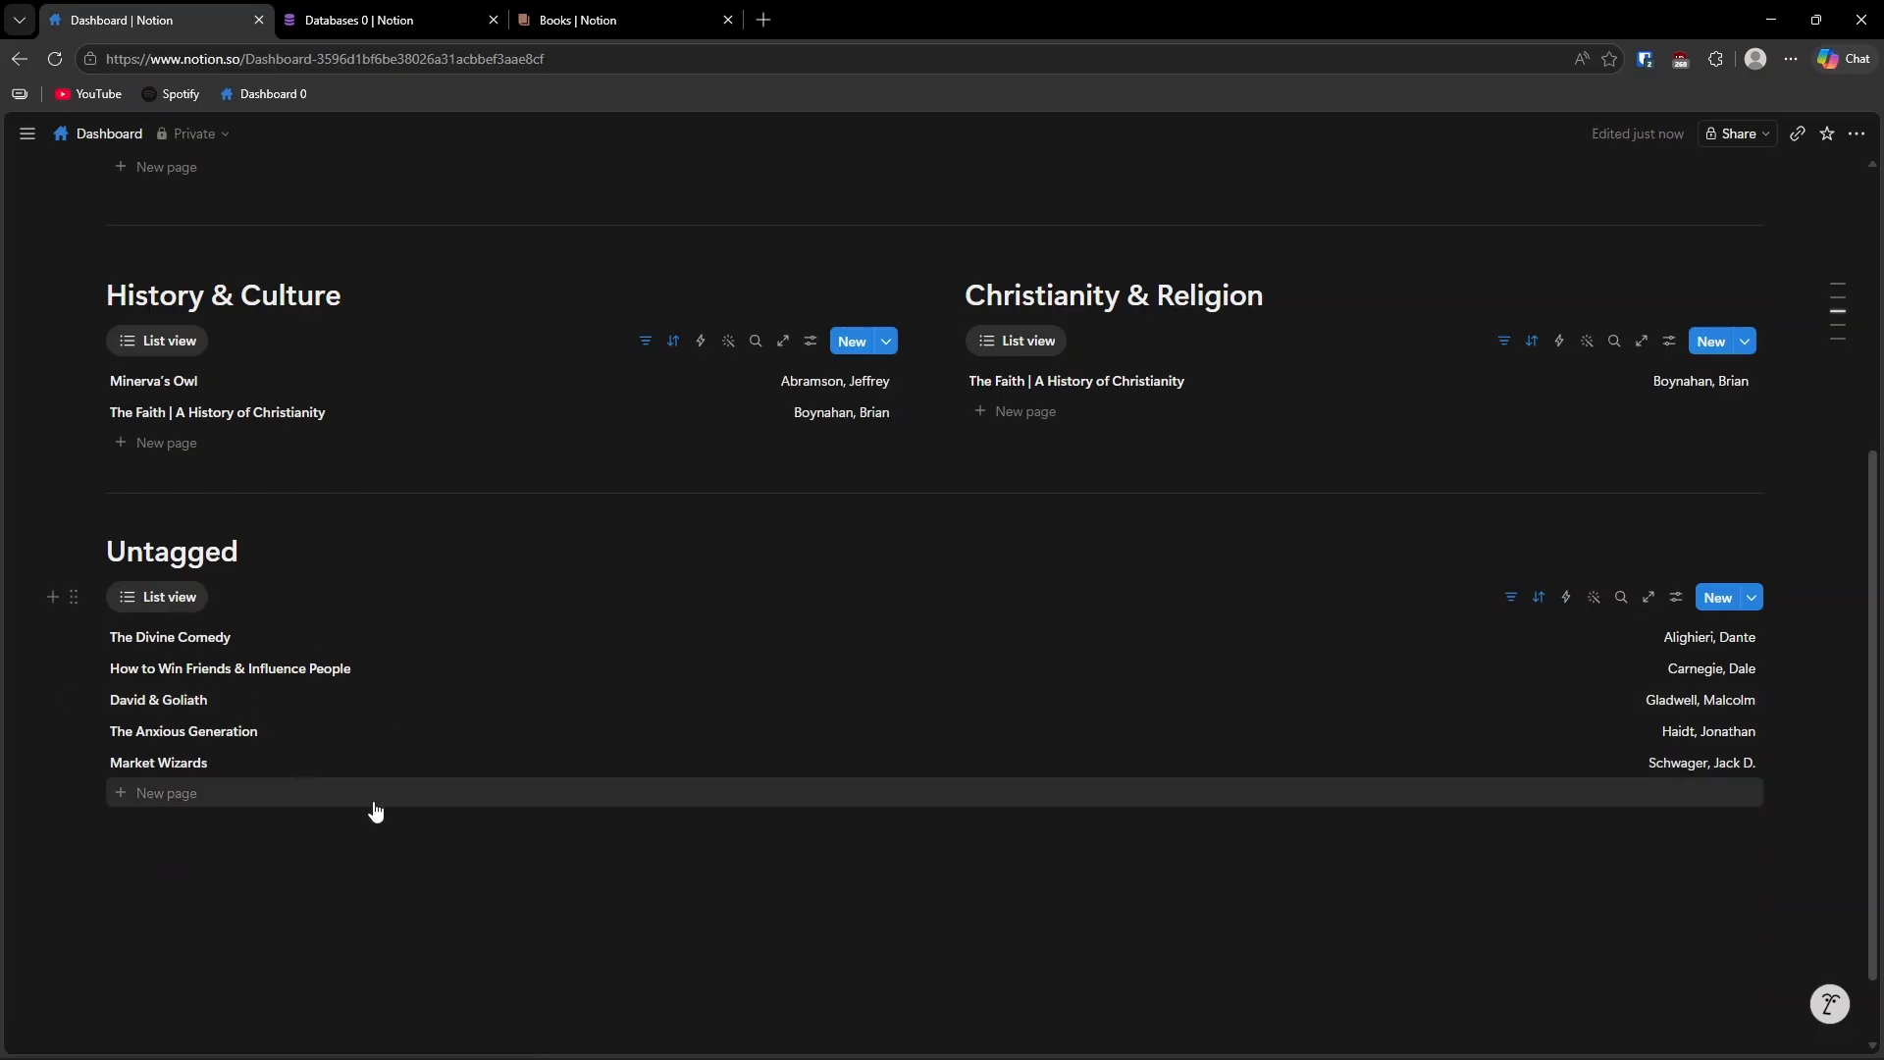
{"action": "scroll", "coordinate": [568, 841], "scroll_direction": "down", "scroll_amount": 1}
{"action": "scroll", "coordinate": [568, 842], "scroll_direction": "up", "scroll_amount": 3}
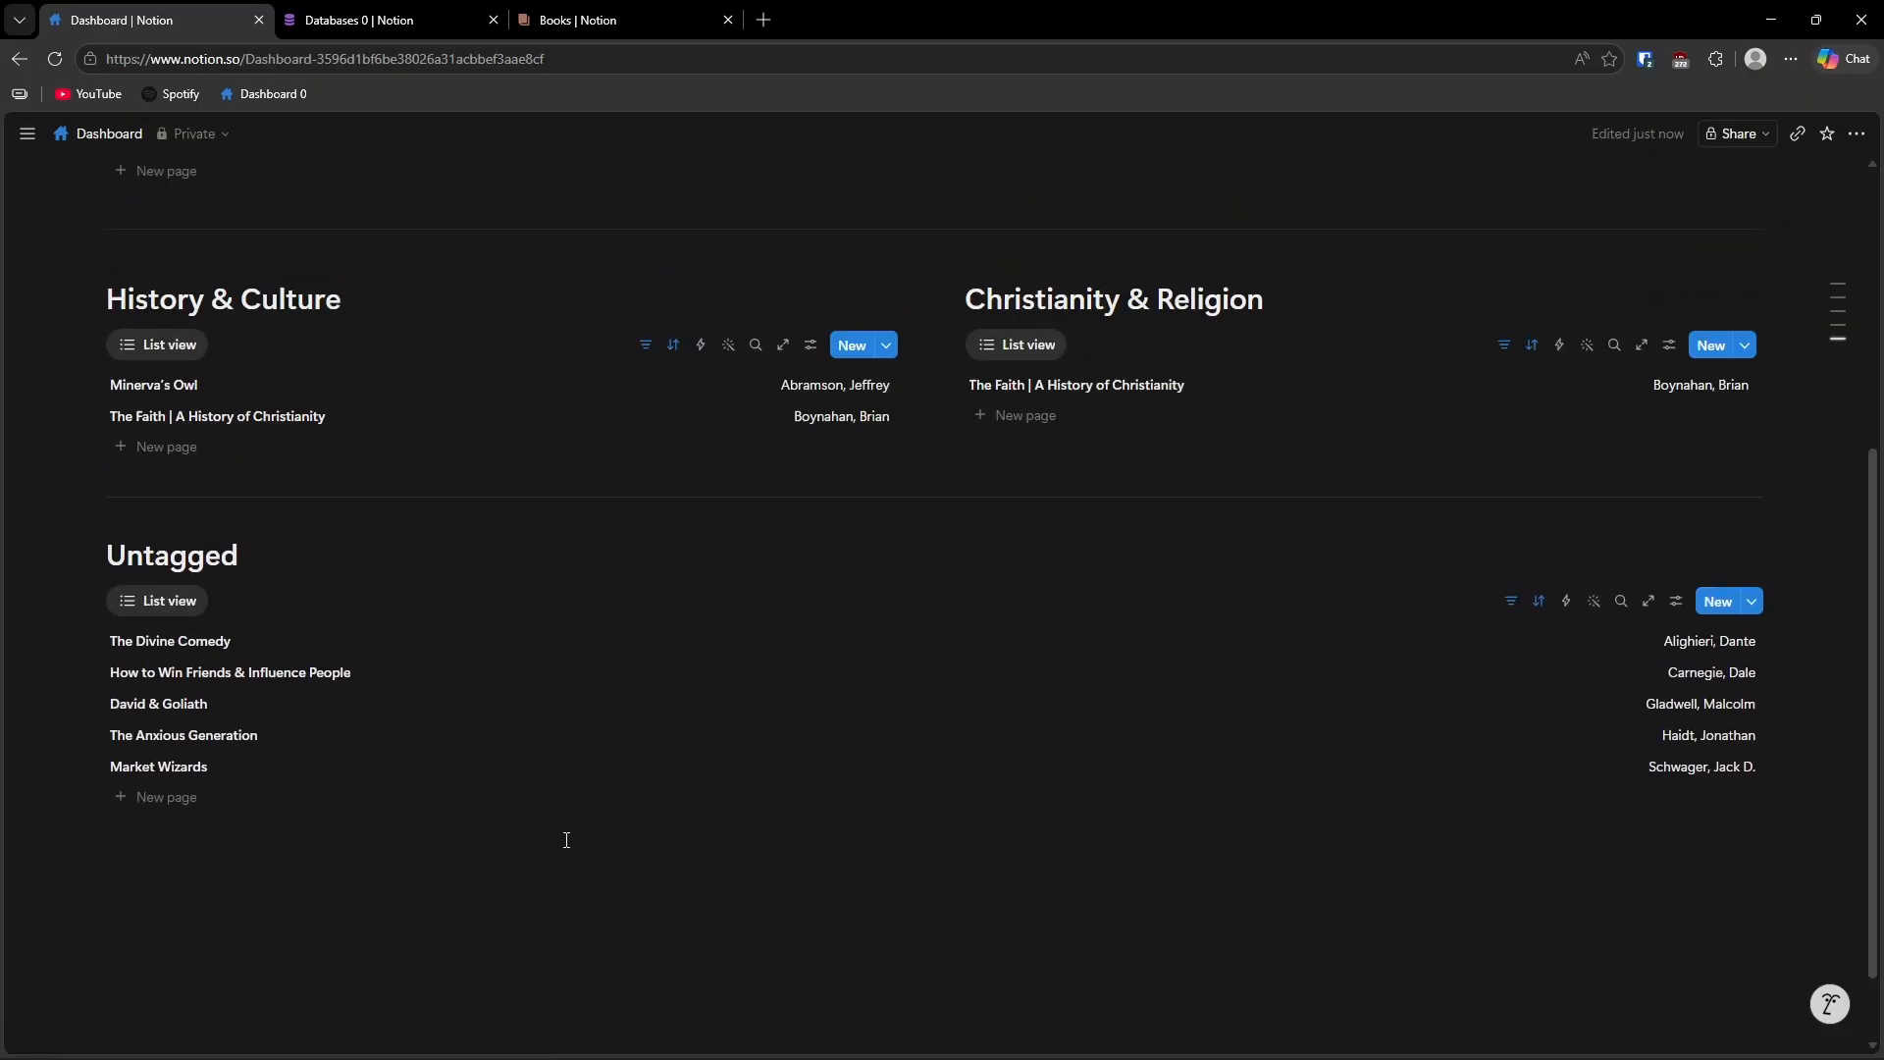
{"action": "scroll", "coordinate": [565, 839], "scroll_direction": "up", "scroll_amount": 2}
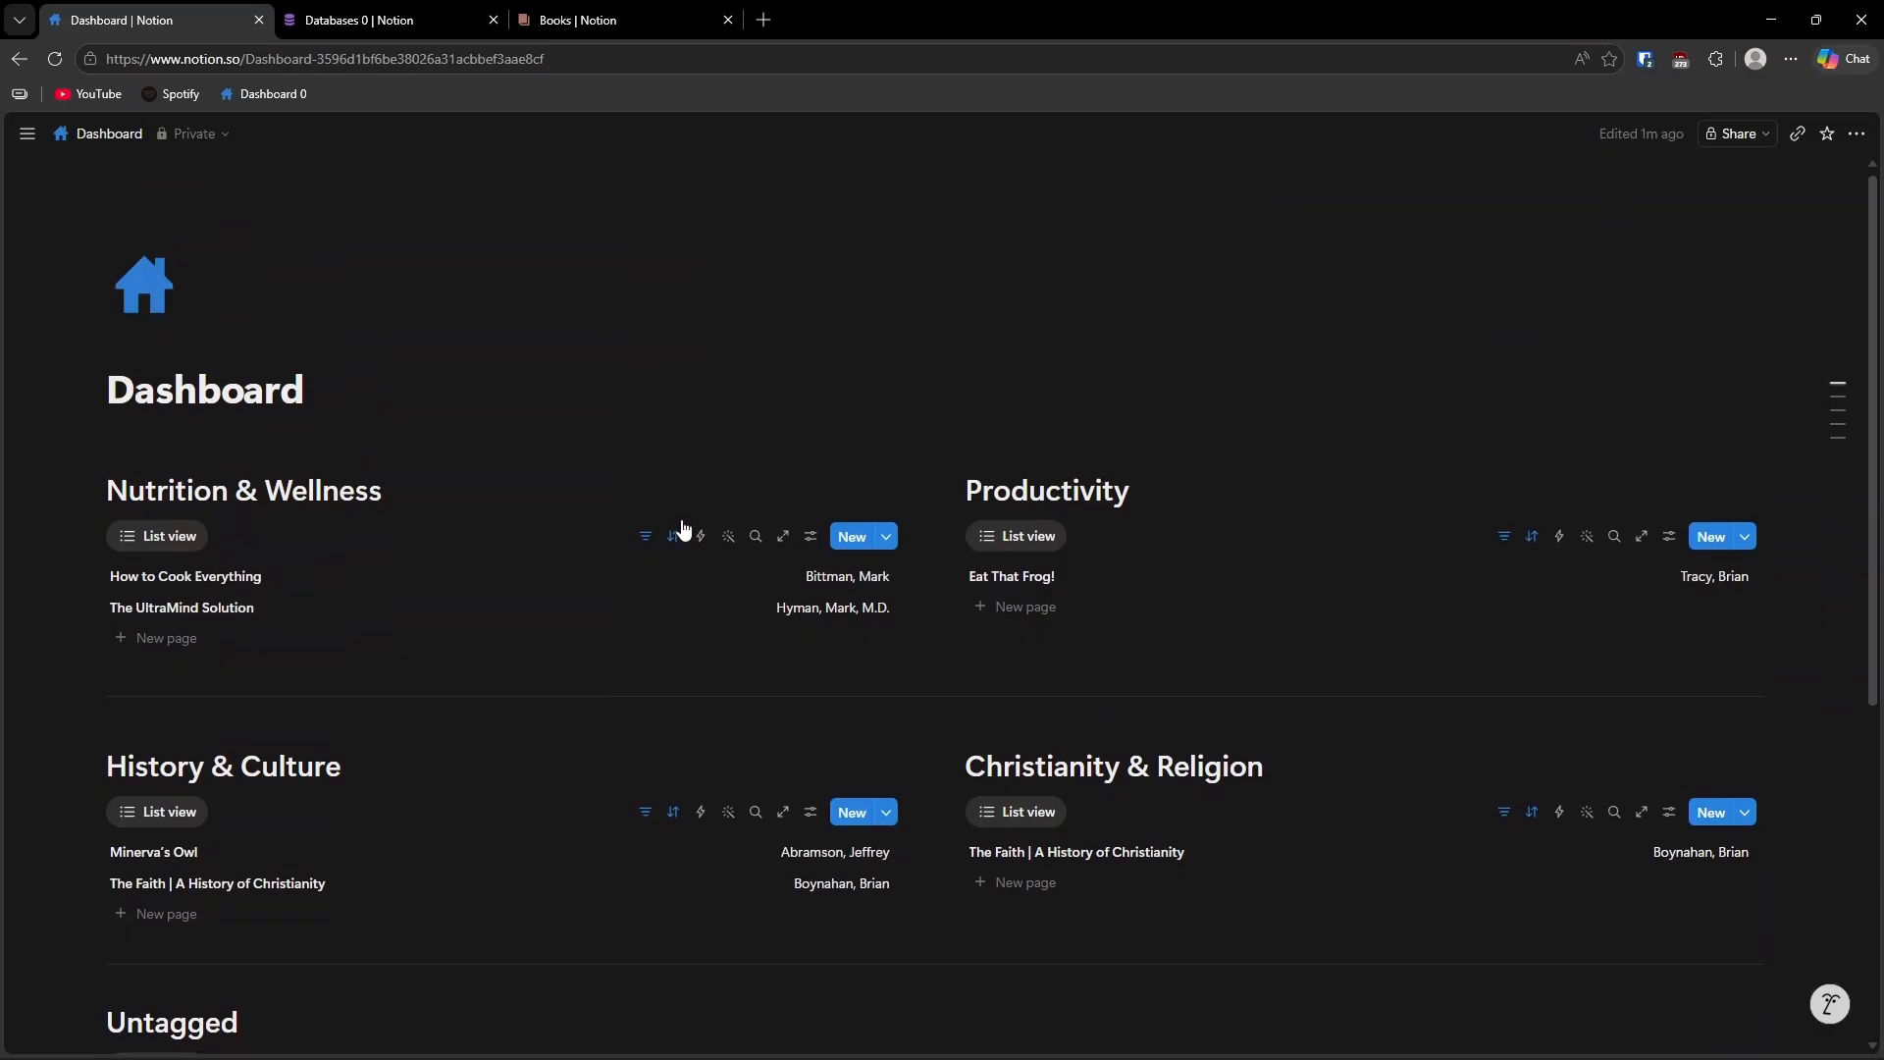
{"action": "scroll", "coordinate": [648, 550], "scroll_direction": "down", "scroll_amount": 4}
{"action": "scroll", "coordinate": [608, 579], "scroll_direction": "down", "scroll_amount": 1}
{"action": "scroll", "coordinate": [577, 638], "scroll_direction": "up", "scroll_amount": 2}
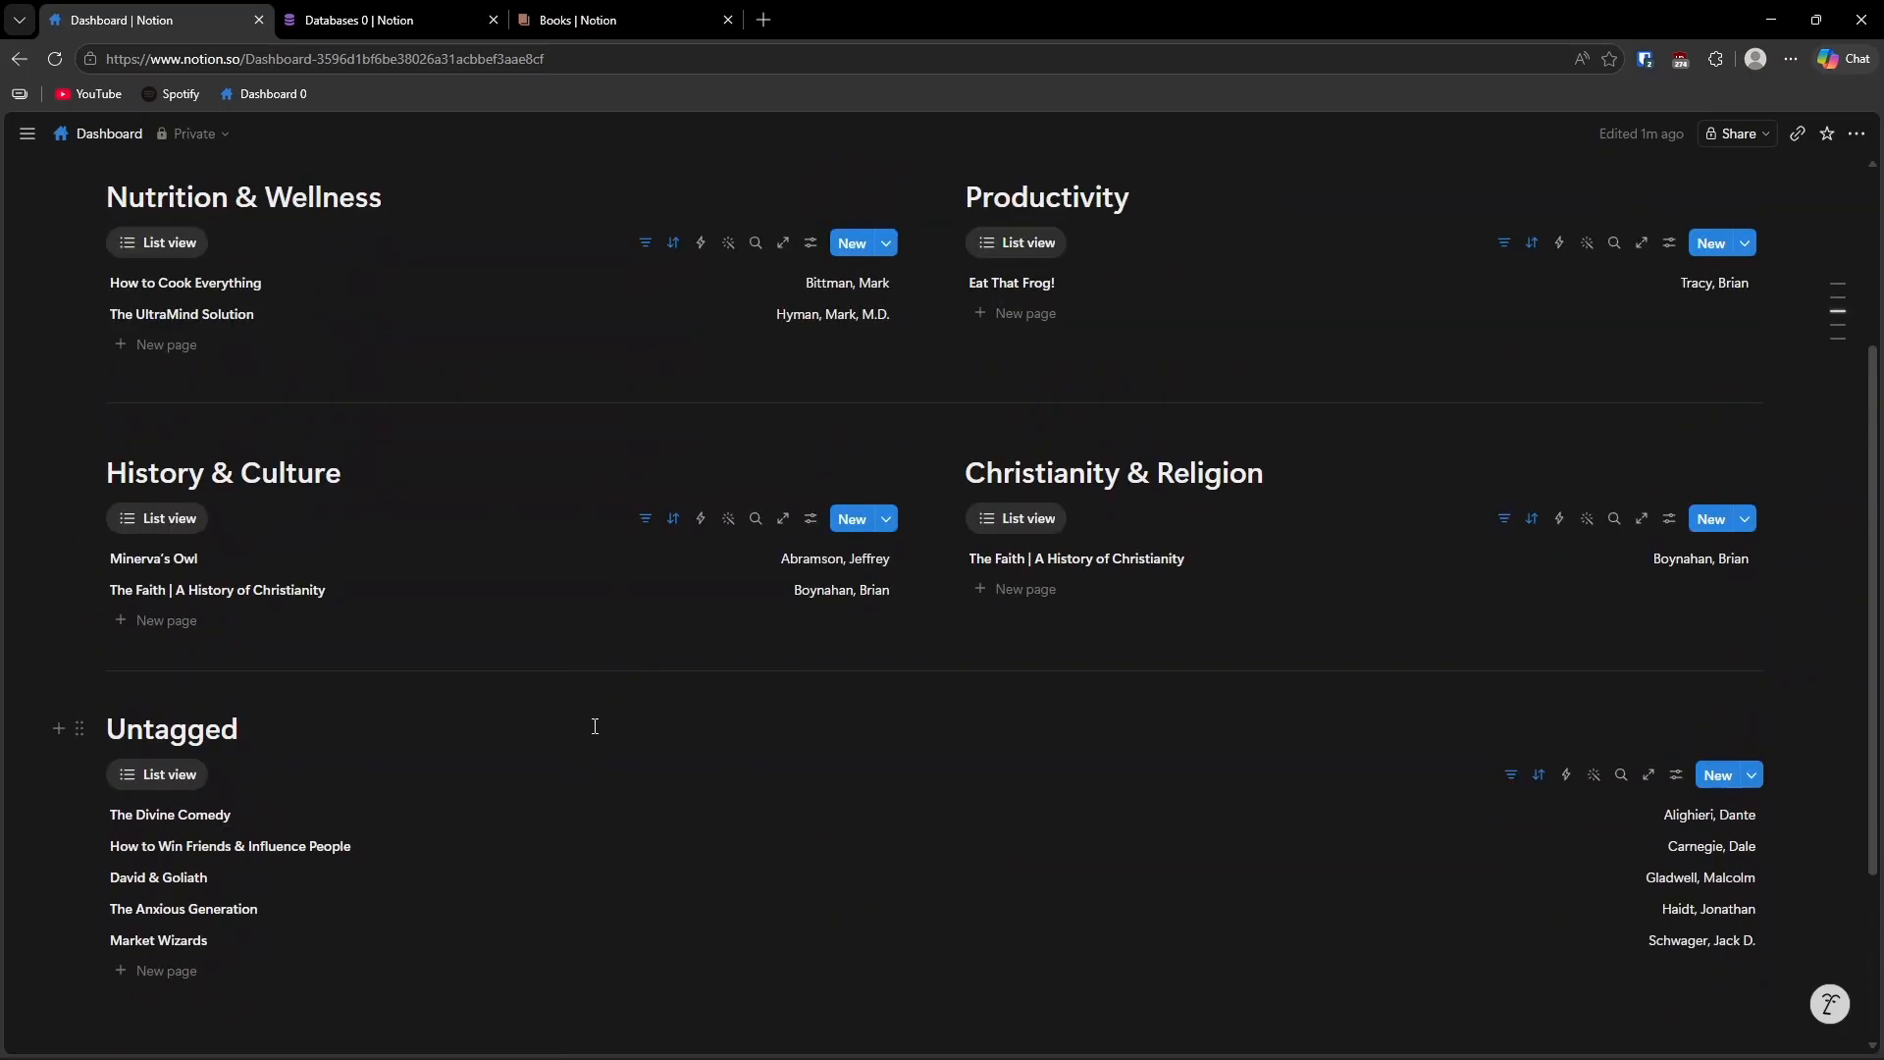
{"action": "scroll", "coordinate": [597, 726], "scroll_direction": "down", "scroll_amount": 1}
{"action": "scroll", "coordinate": [594, 724], "scroll_direction": "up", "scroll_amount": 2}
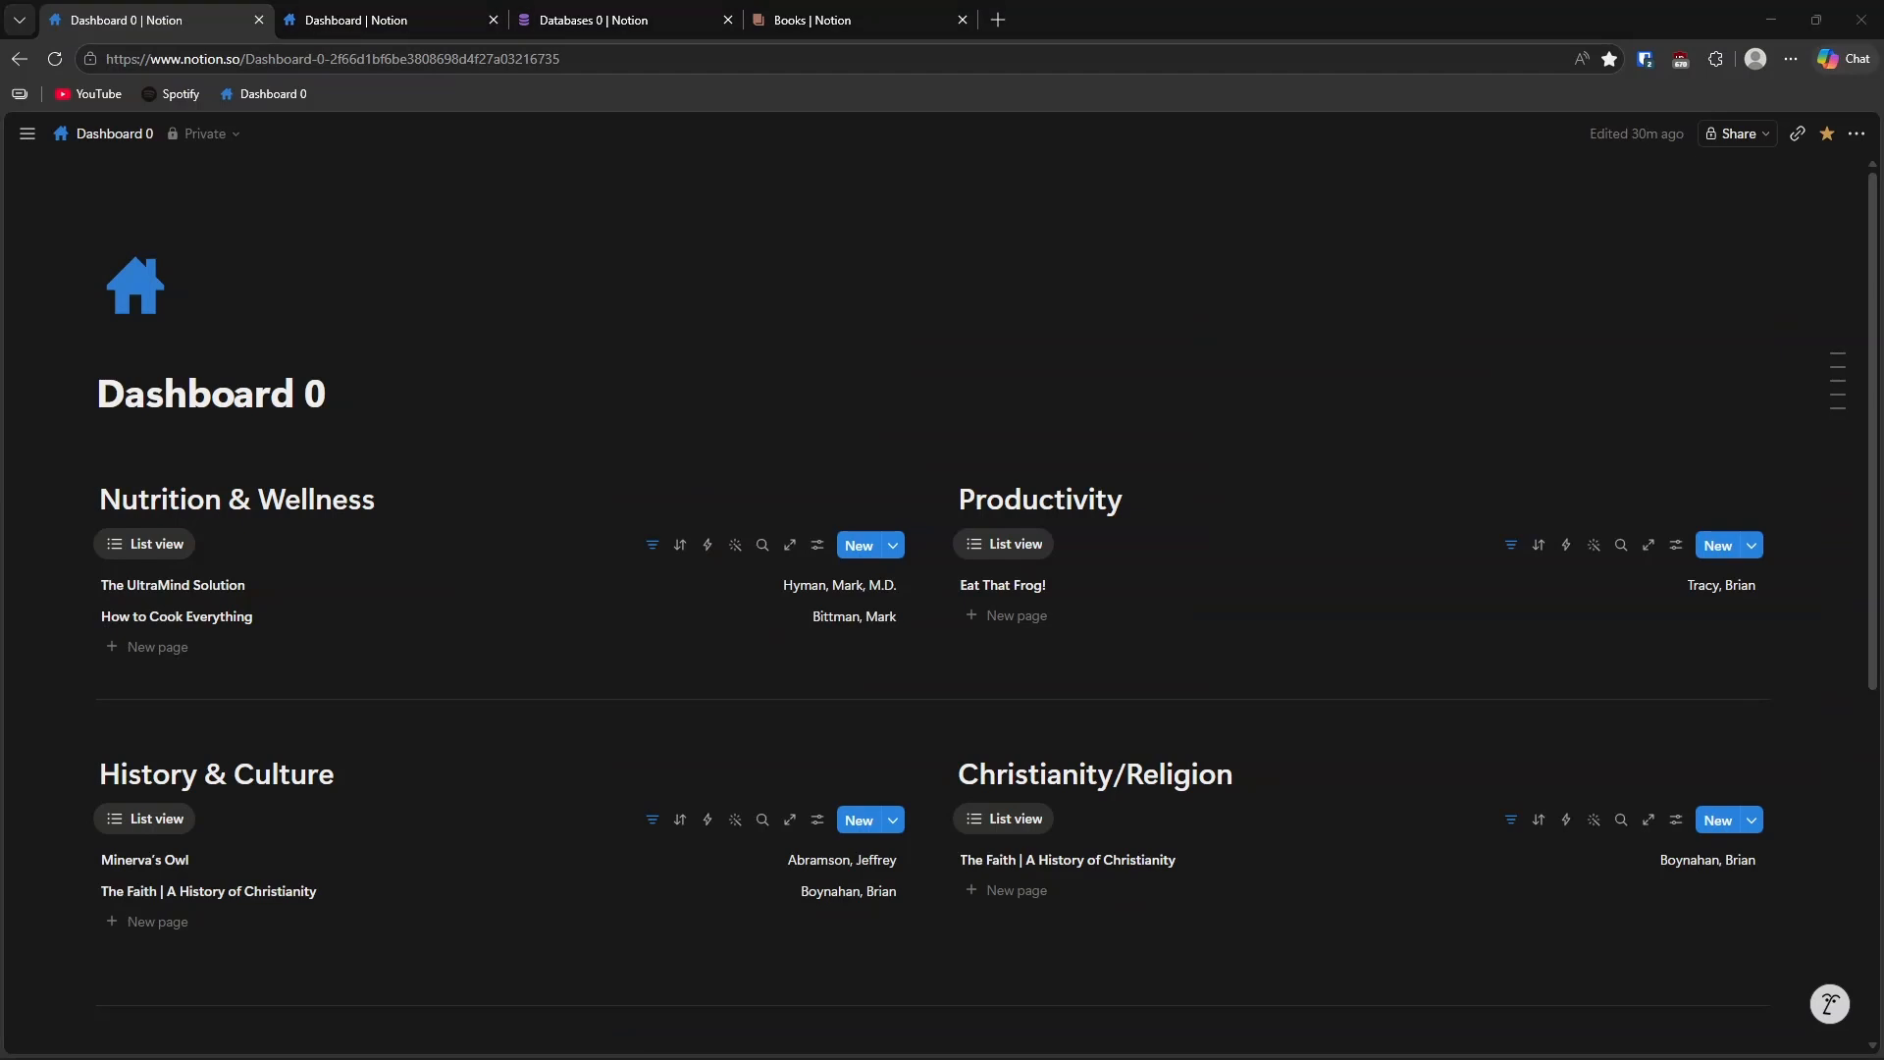
Examine the Book Bank example page's tag sections from Personal Finance down to Entrepreneurship, including their layout and author order.
{"action": "left_click_drag", "start_coordinate": [10, 260], "coordinate": [787, 97]}
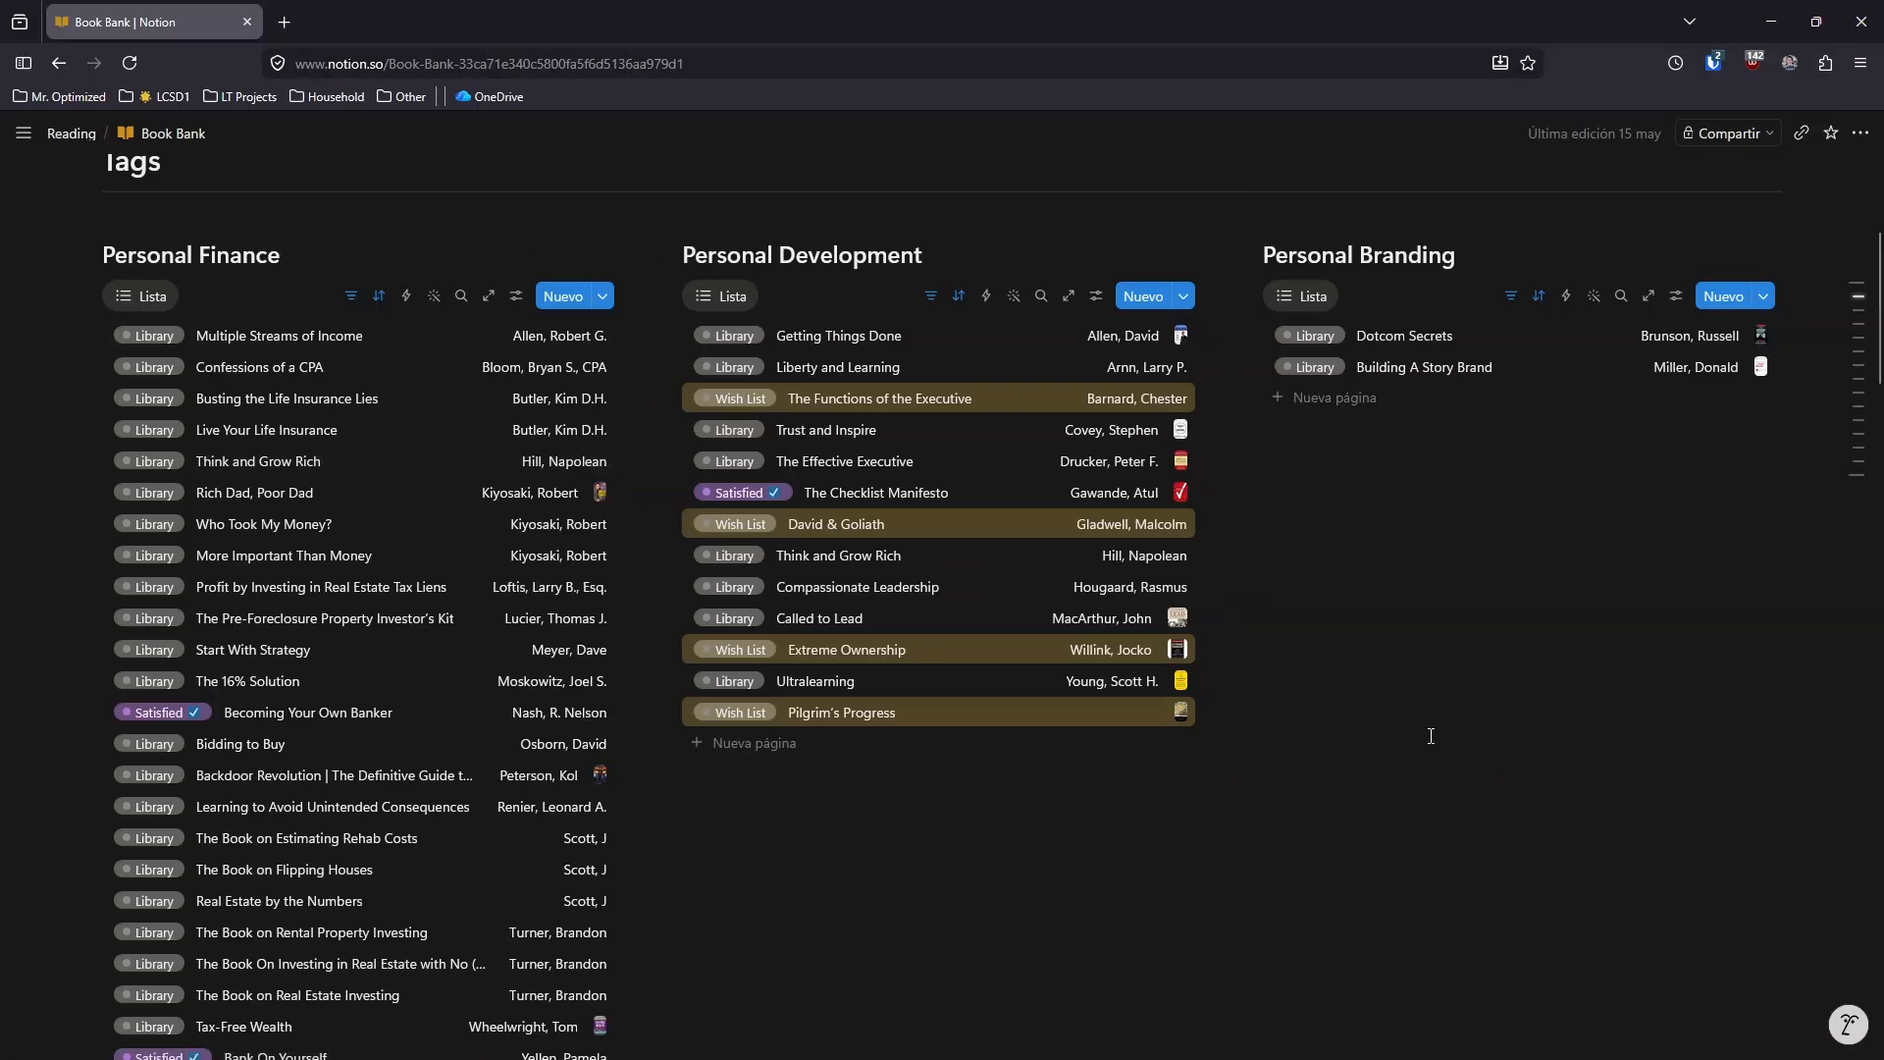
{"action": "scroll", "coordinate": [1406, 731], "scroll_direction": "down", "scroll_amount": 2}
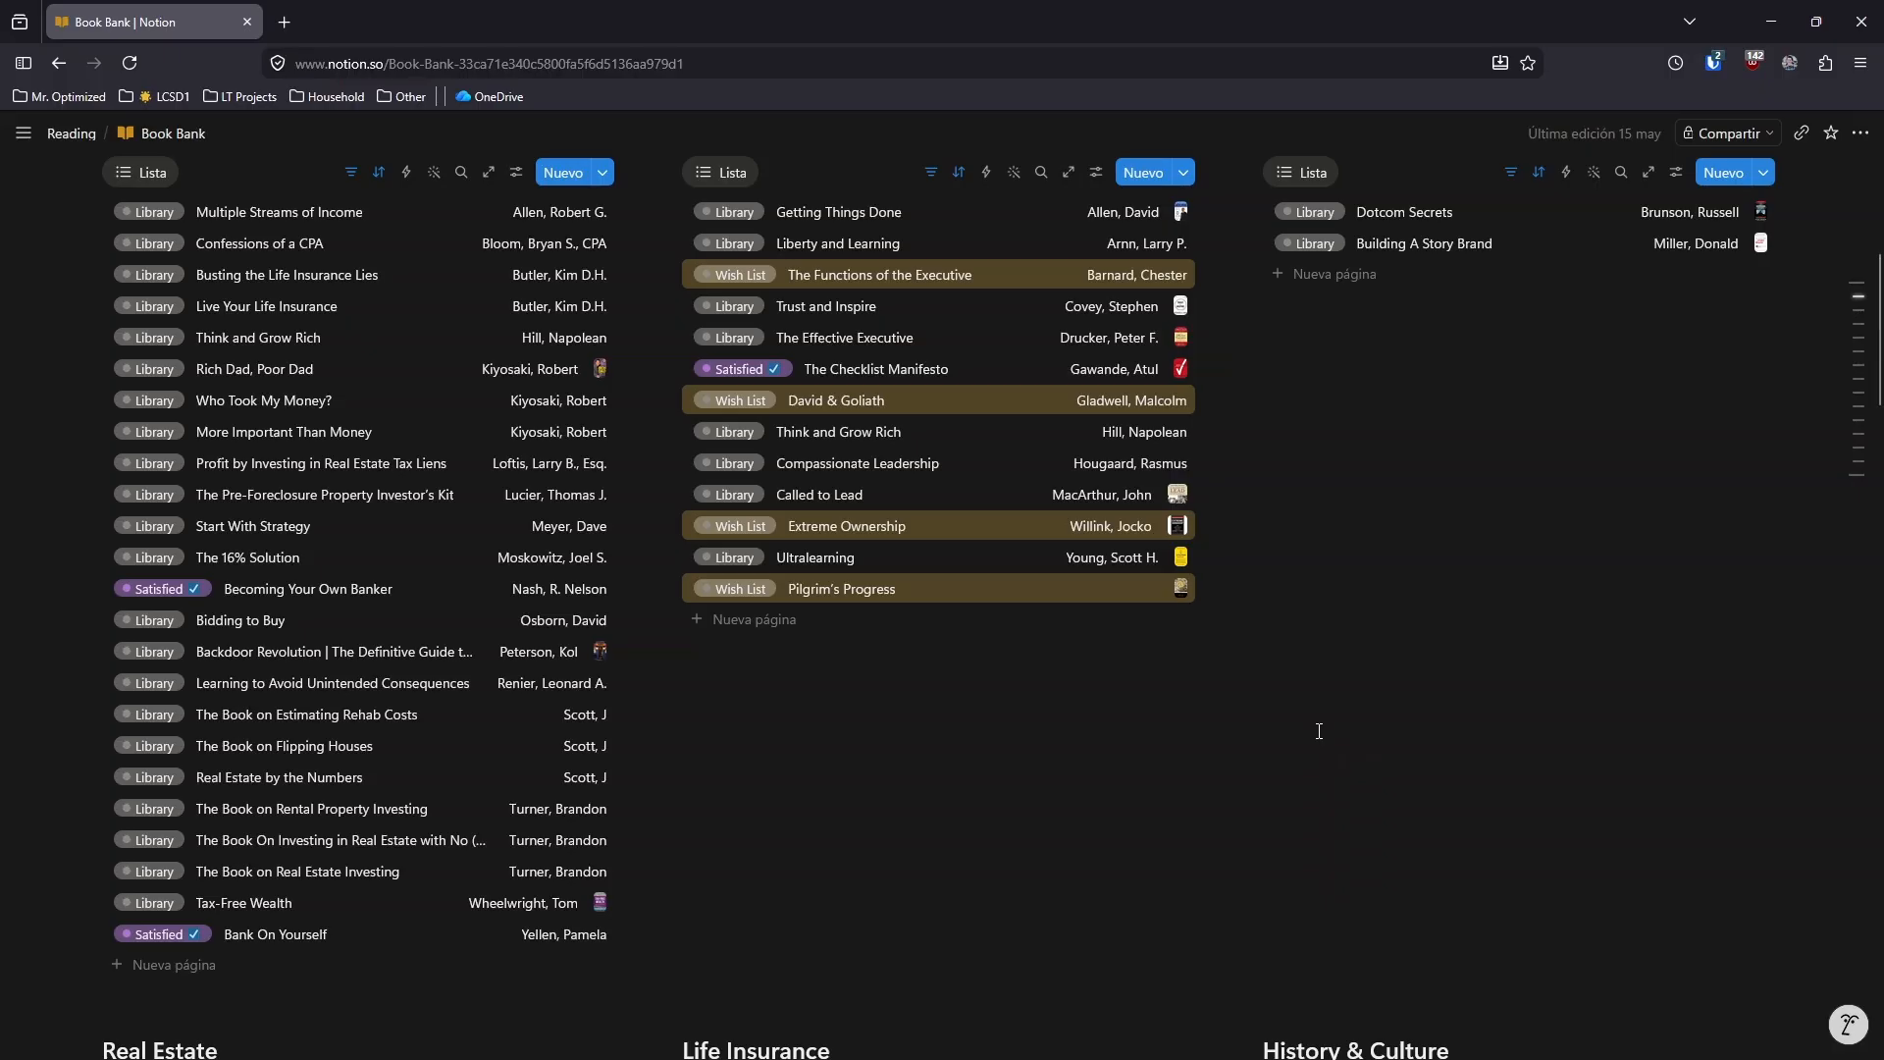
{"action": "scroll", "coordinate": [1262, 736], "scroll_direction": "down", "scroll_amount": 4}
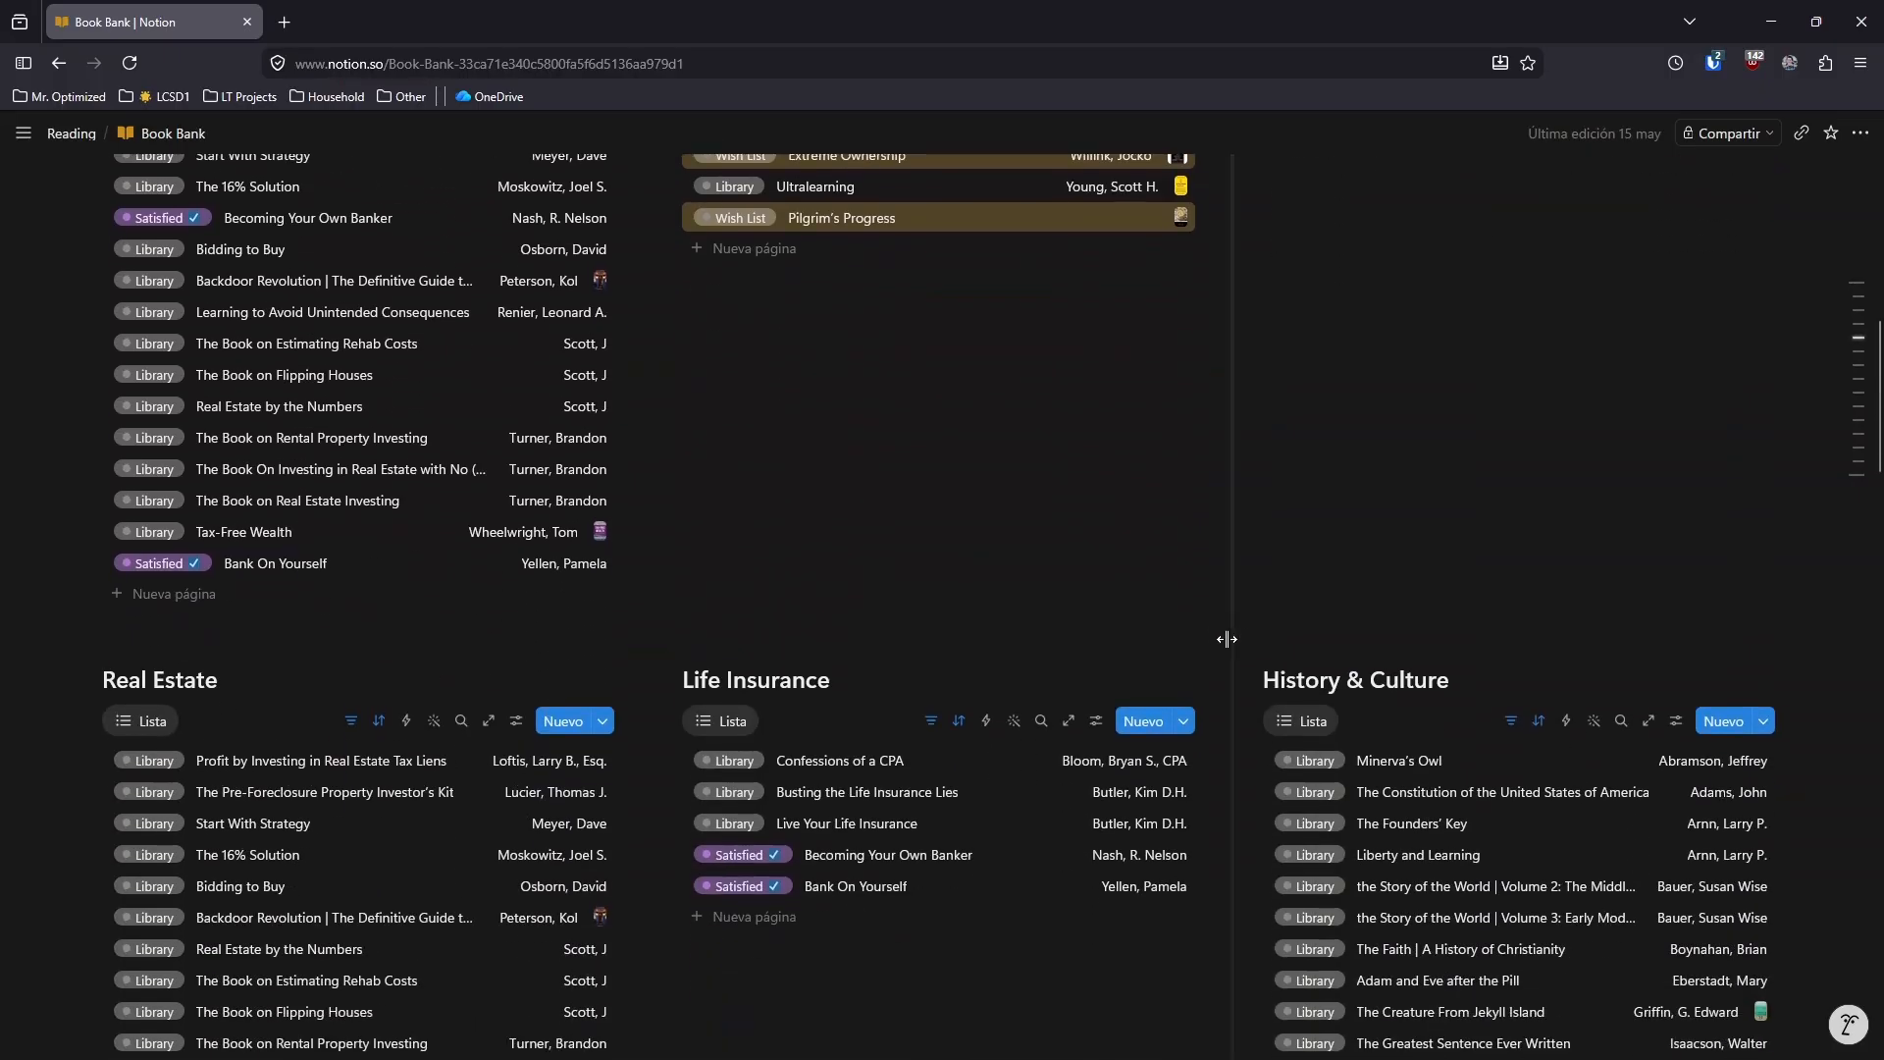
{"action": "scroll", "coordinate": [1227, 639], "scroll_direction": "up", "scroll_amount": 5}
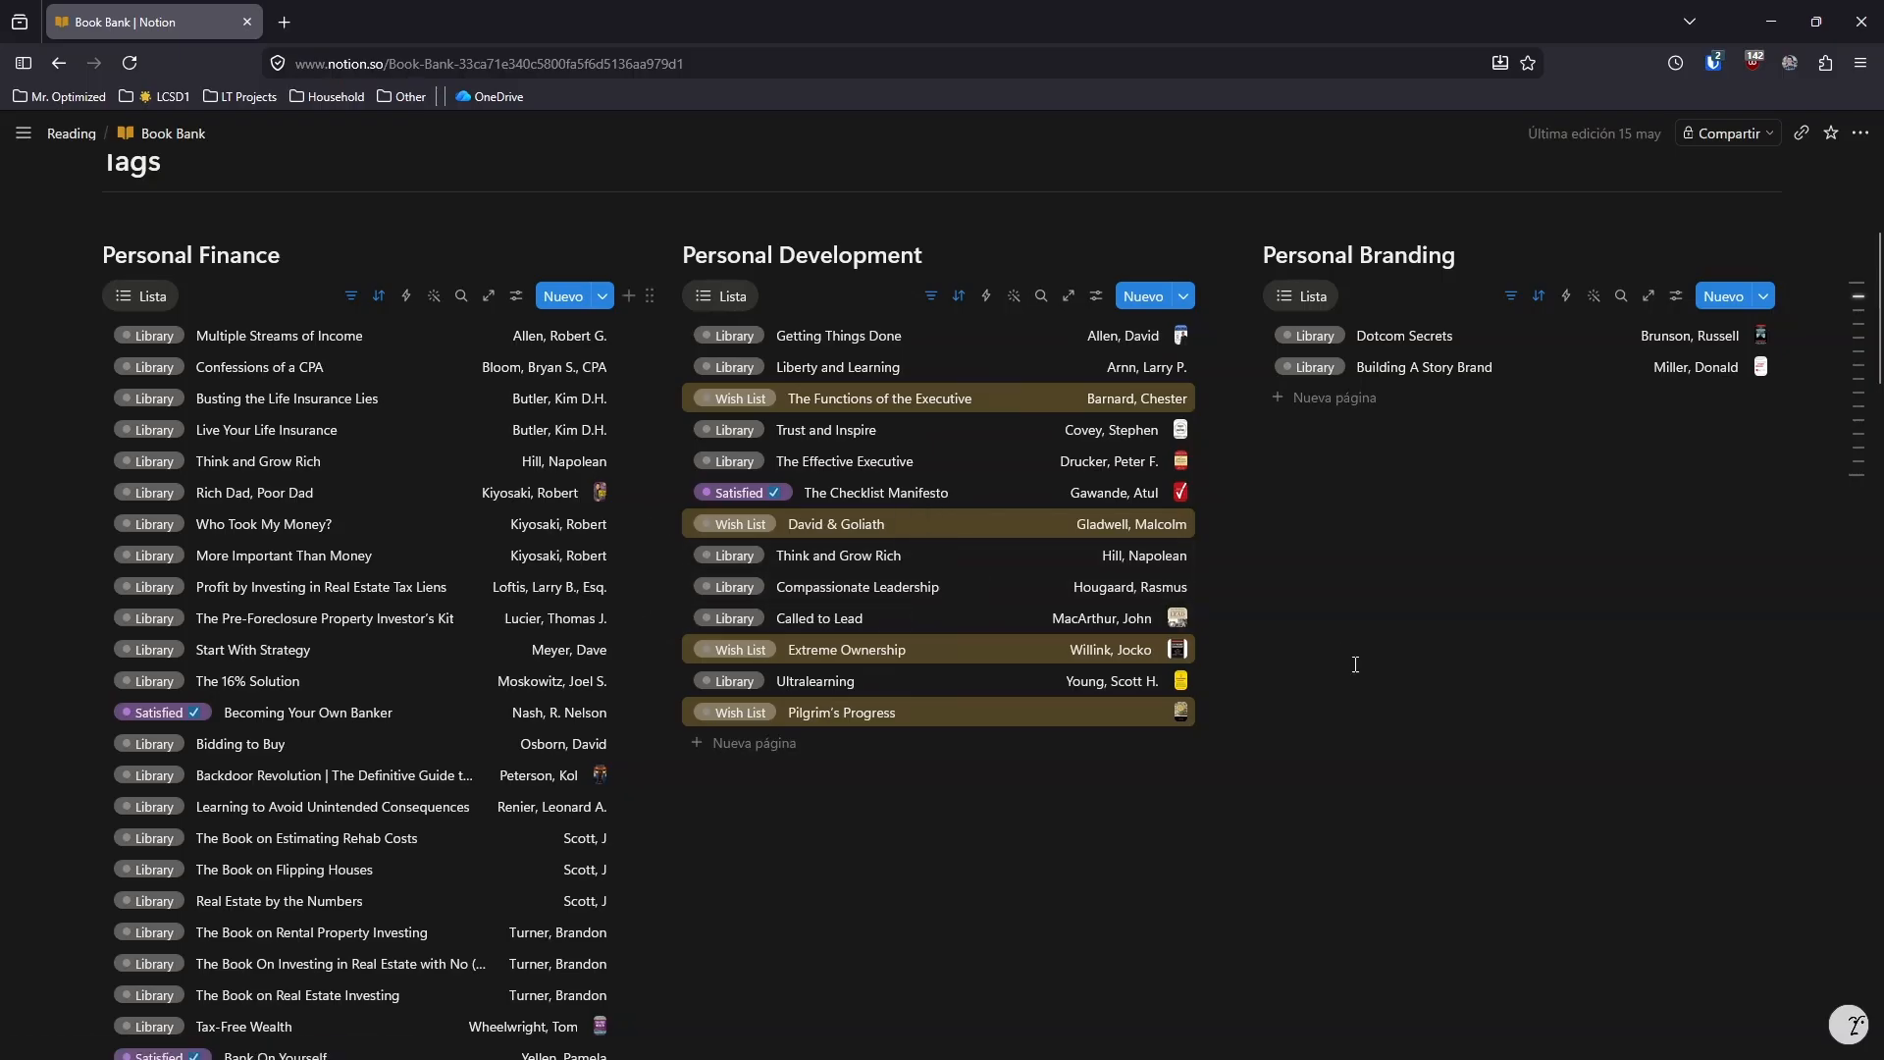
{"action": "scroll", "coordinate": [1352, 657], "scroll_direction": "down", "scroll_amount": 3}
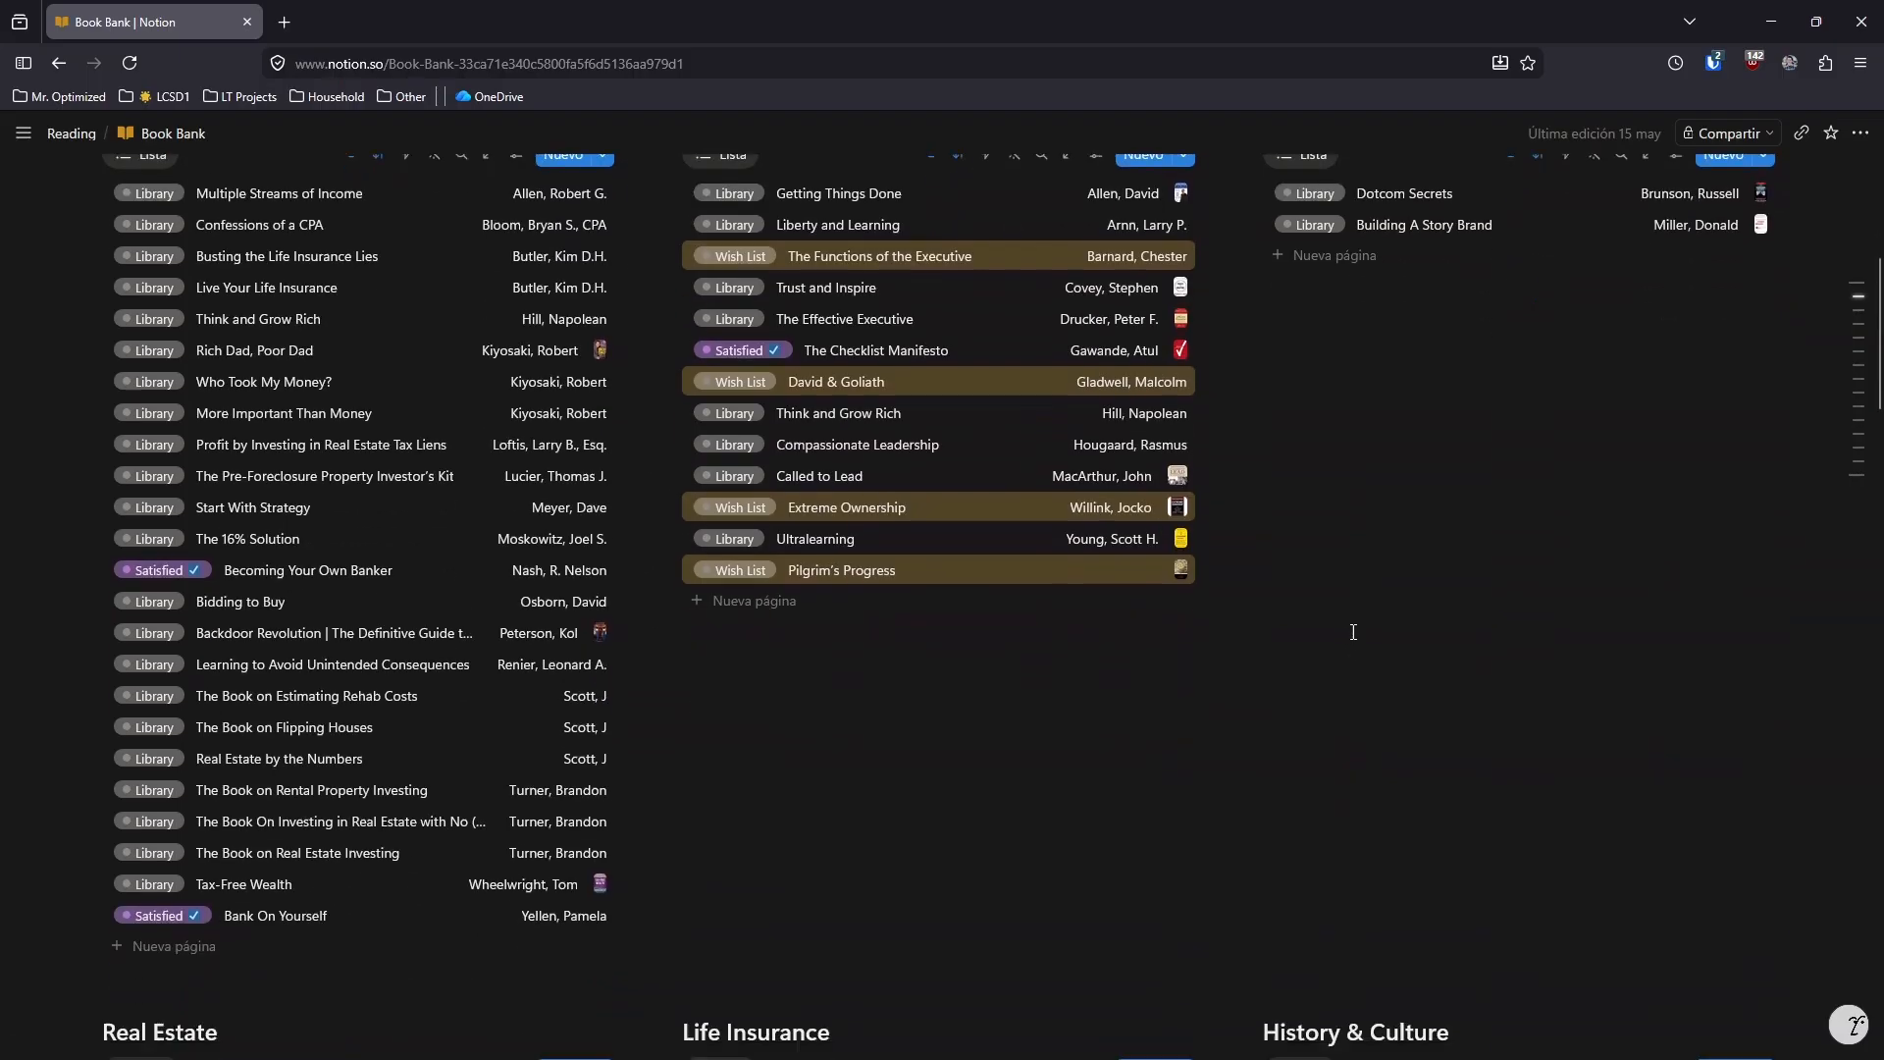
{"action": "scroll", "coordinate": [1253, 601], "scroll_direction": "up", "scroll_amount": 3}
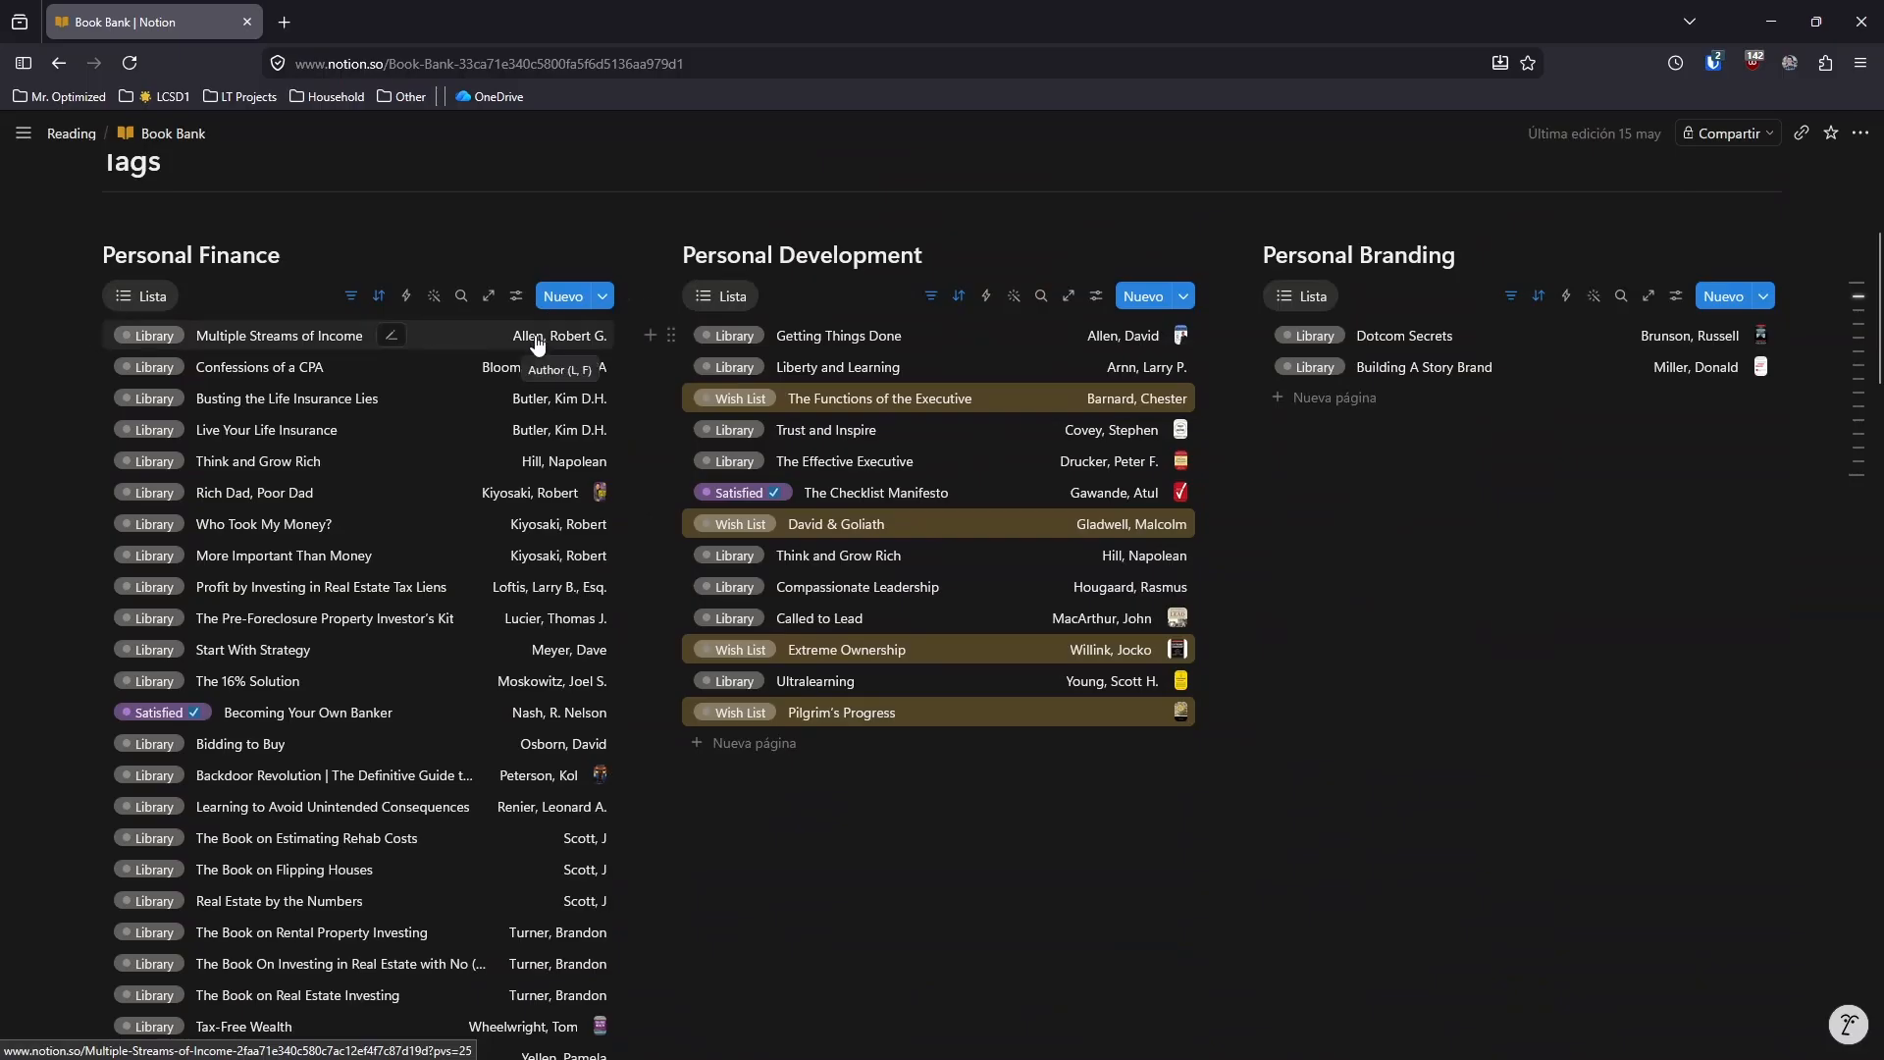
{"action": "scroll", "coordinate": [515, 392], "scroll_direction": "down", "scroll_amount": 2}
{"action": "scroll", "coordinate": [518, 417], "scroll_direction": "down", "scroll_amount": 2}
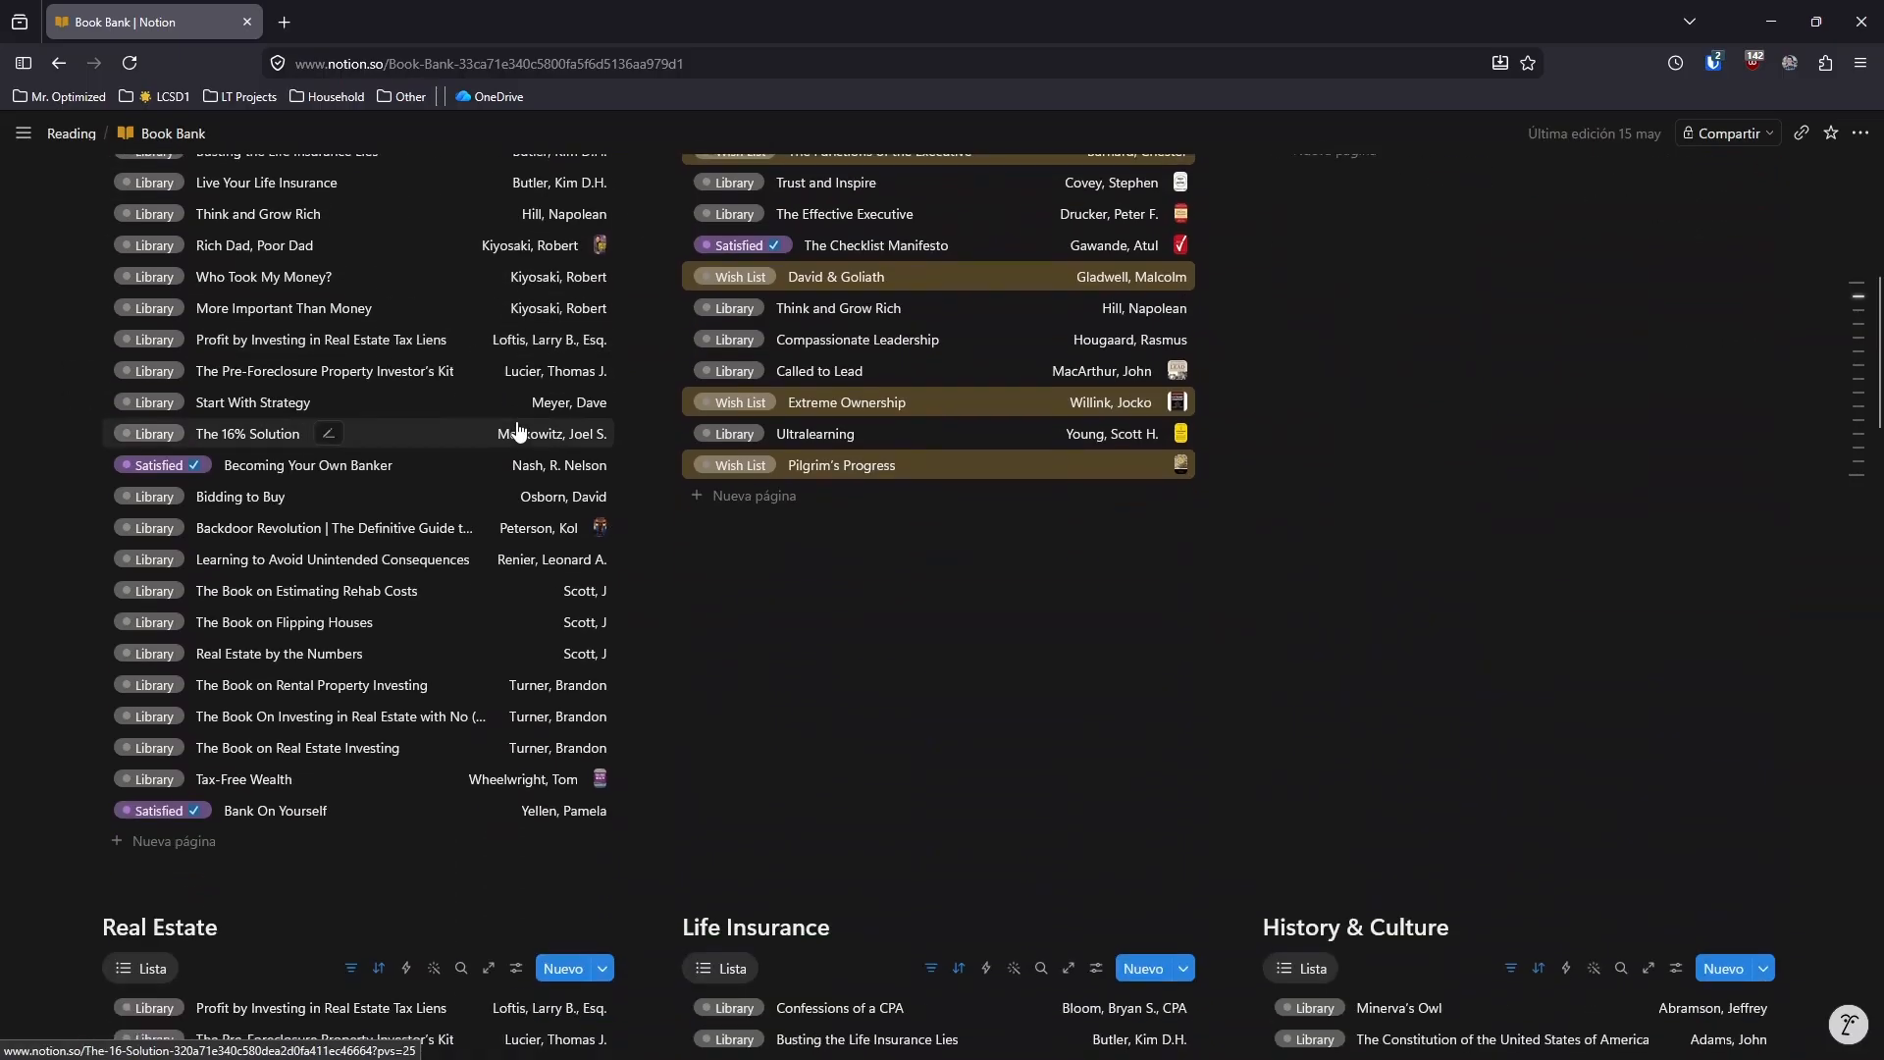
{"action": "scroll", "coordinate": [1296, 584], "scroll_direction": "down", "scroll_amount": 3}
{"action": "scroll", "coordinate": [1263, 572], "scroll_direction": "down", "scroll_amount": 2}
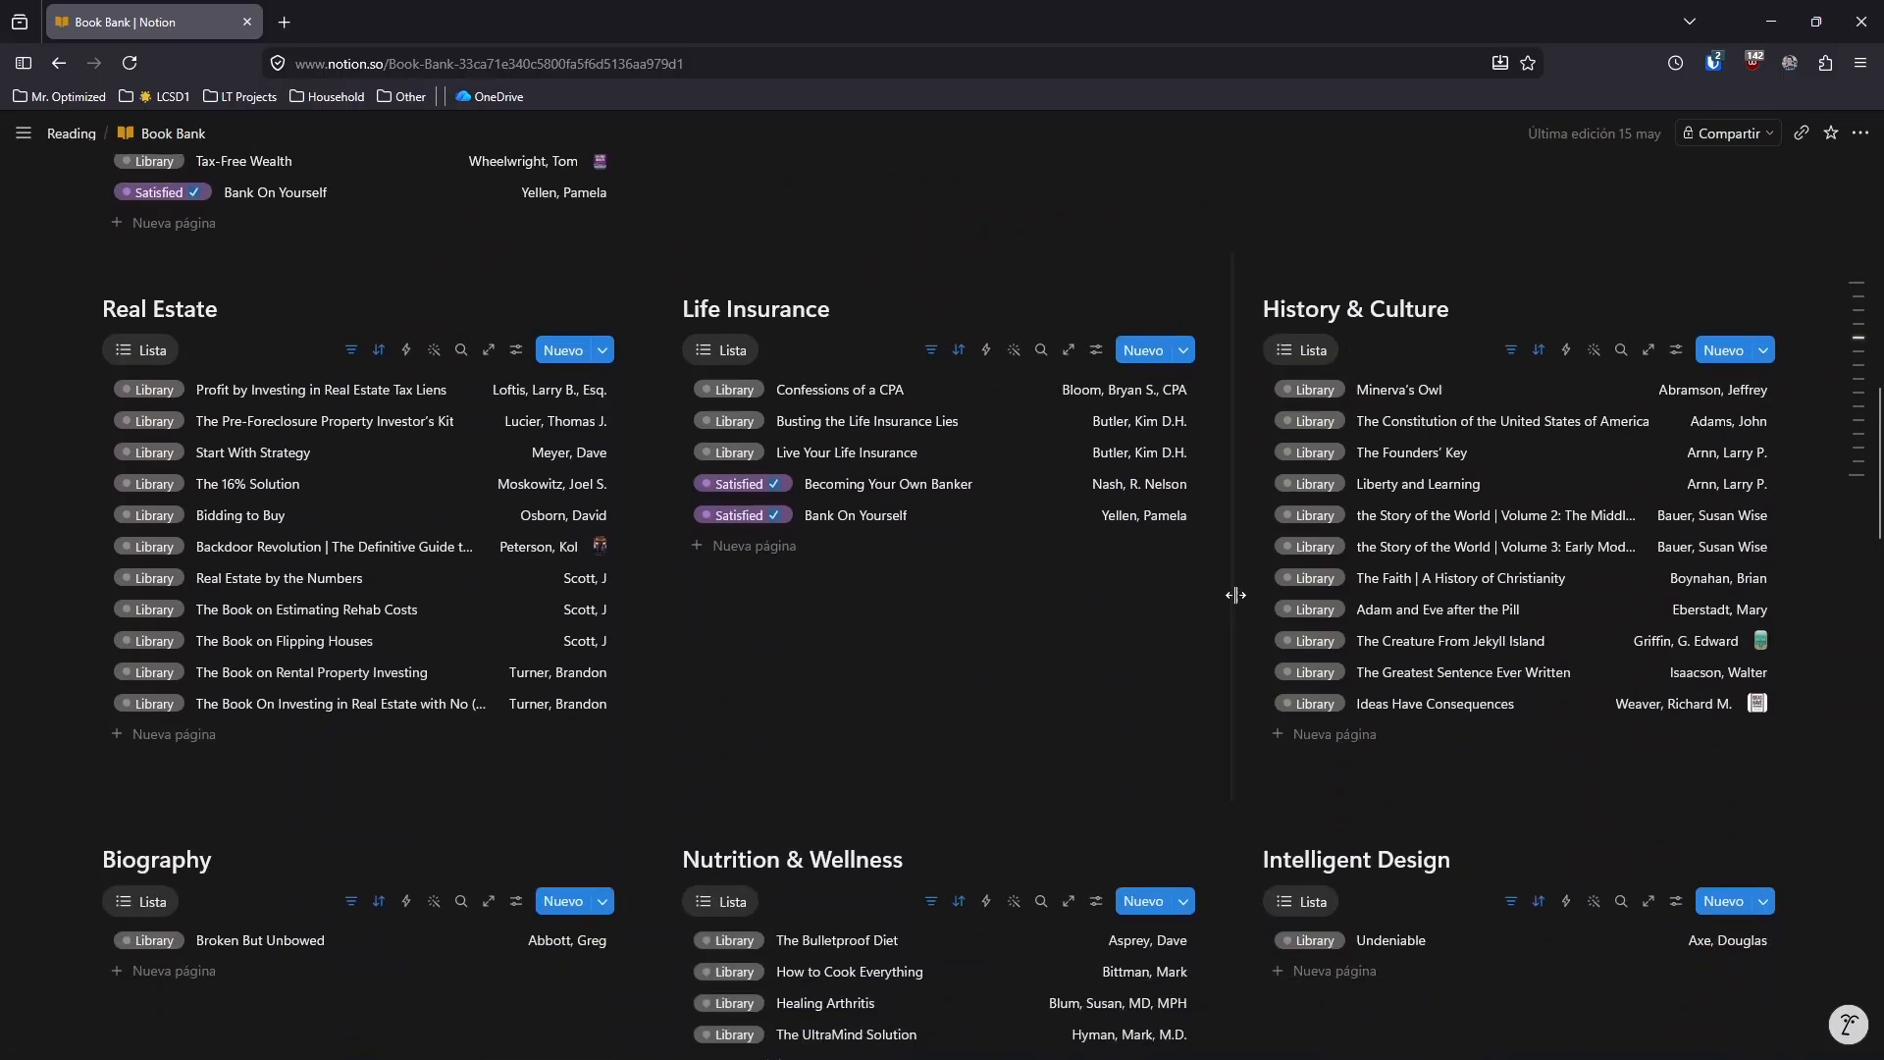
{"action": "scroll", "coordinate": [1233, 602], "scroll_direction": "down", "scroll_amount": 1}
{"action": "scroll", "coordinate": [1226, 623], "scroll_direction": "up", "scroll_amount": 1}
{"action": "scroll", "coordinate": [1226, 623], "scroll_direction": "up", "scroll_amount": 1}
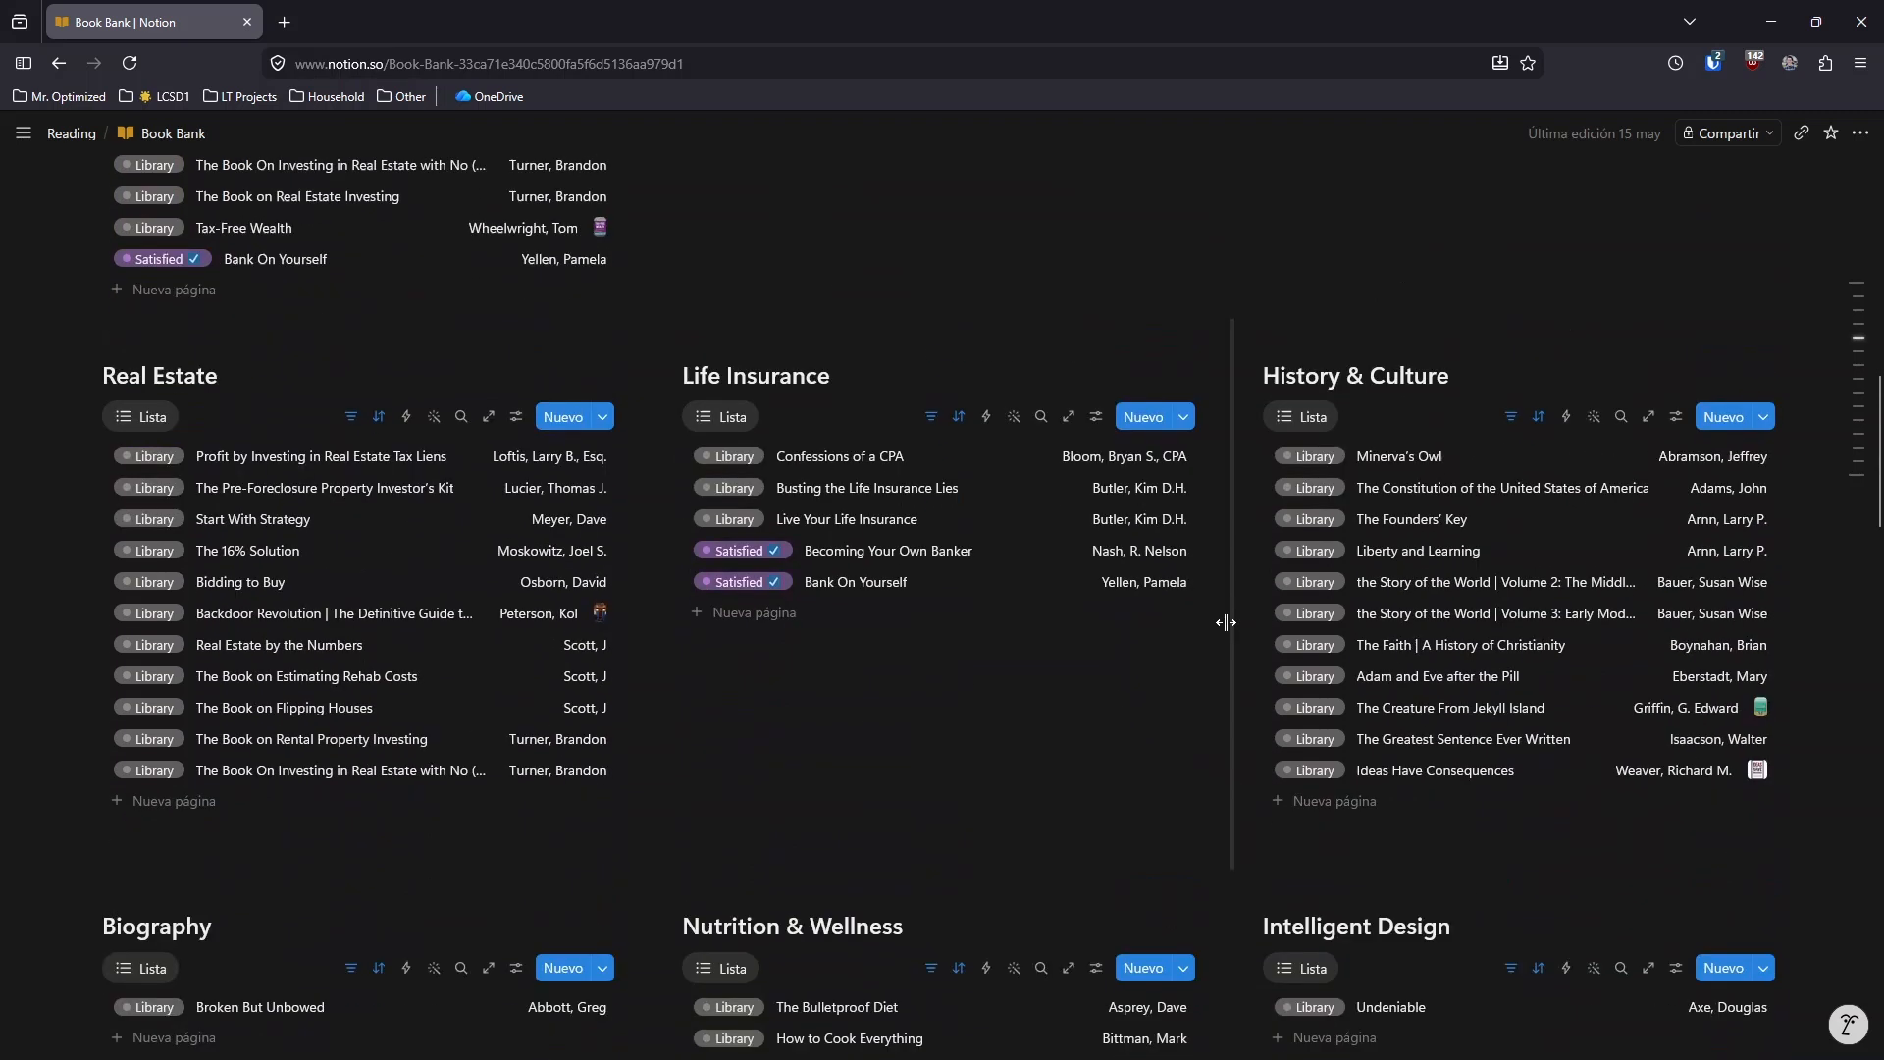
{"action": "scroll", "coordinate": [1223, 602], "scroll_direction": "down", "scroll_amount": 5}
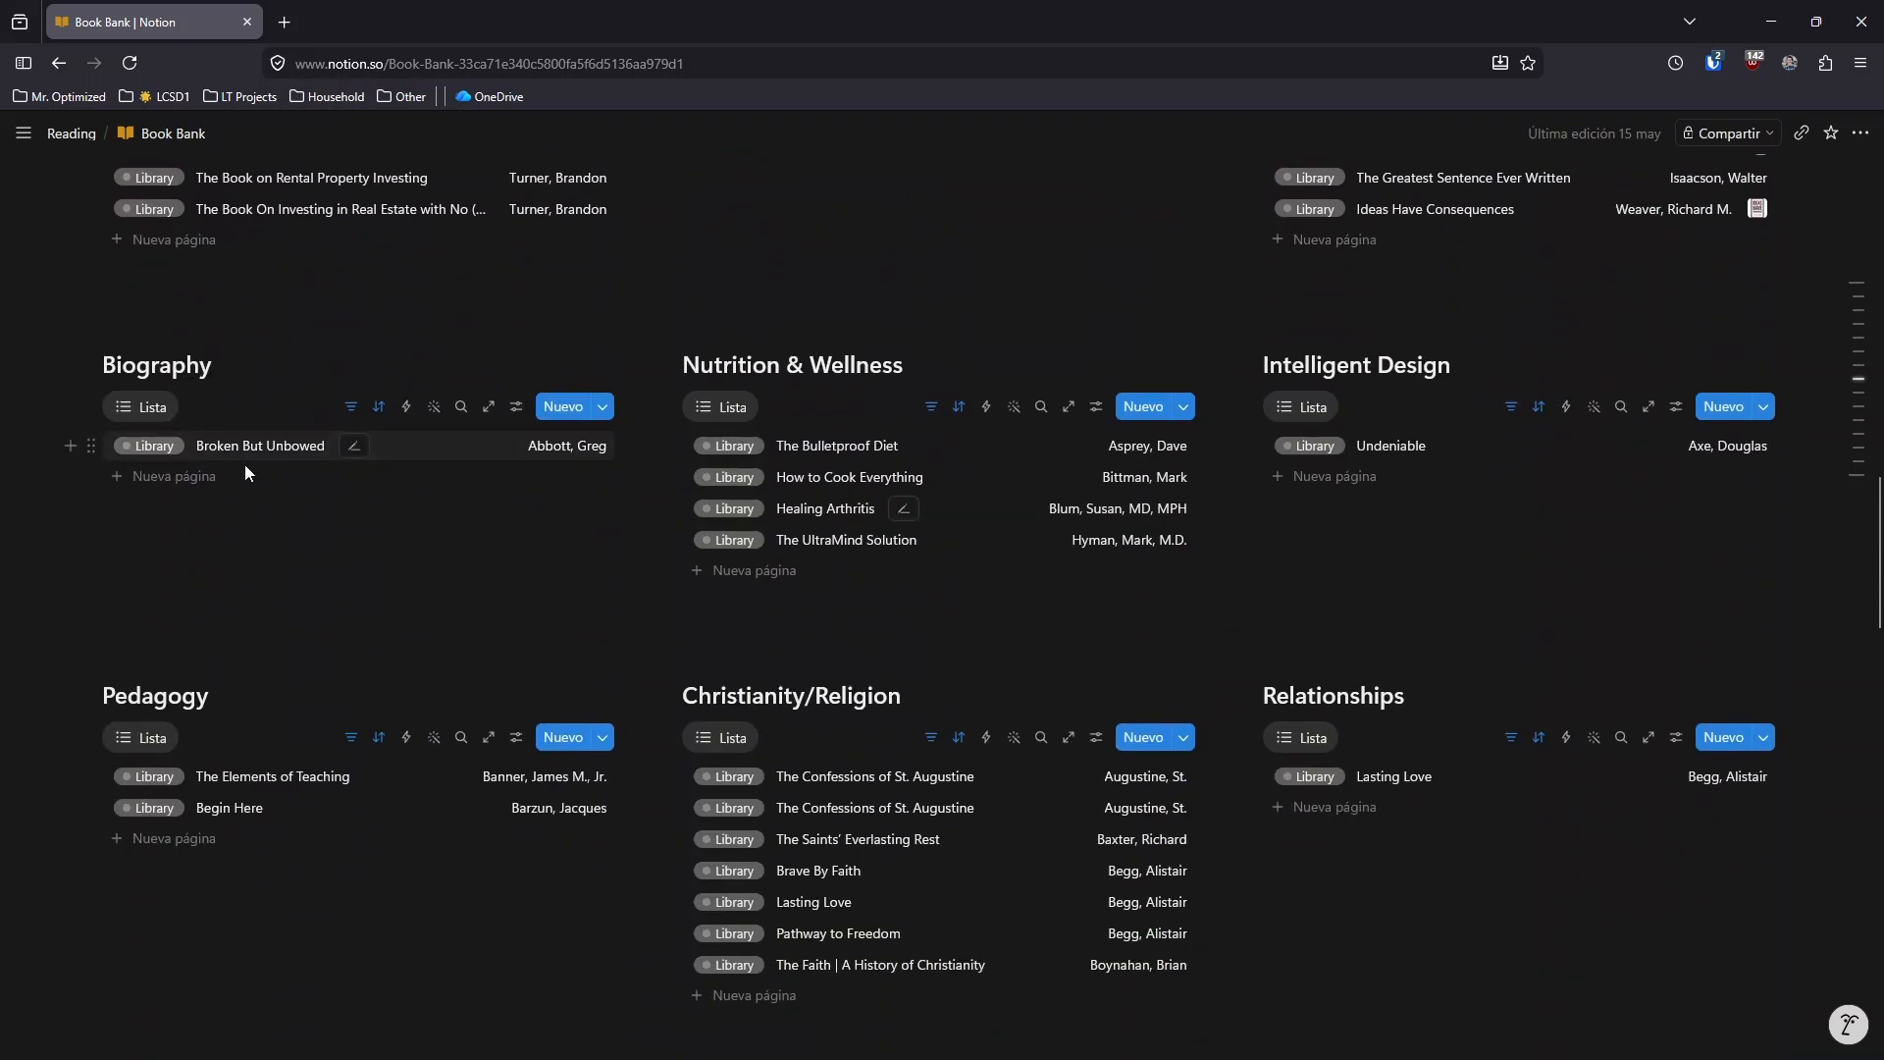
{"action": "scroll", "coordinate": [1242, 639], "scroll_direction": "down", "scroll_amount": 1}
{"action": "scroll", "coordinate": [1246, 677], "scroll_direction": "down", "scroll_amount": 2}
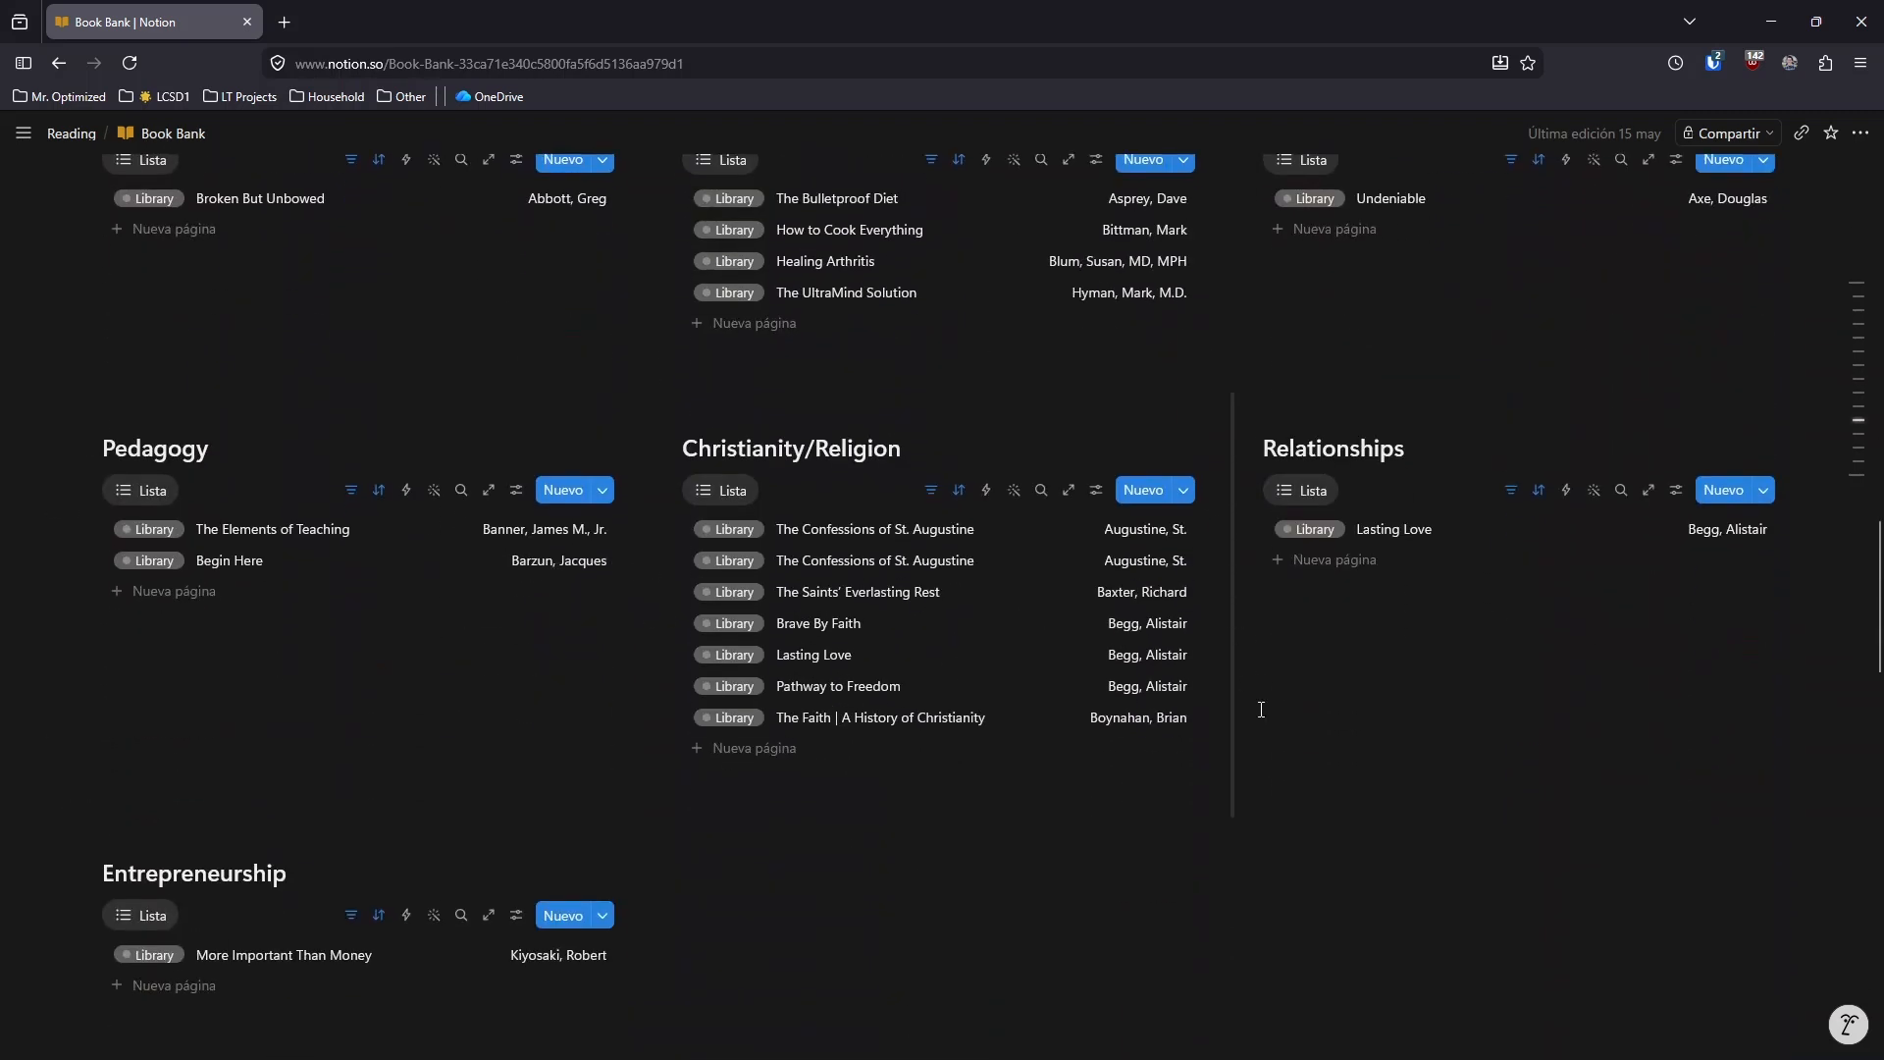
{"action": "scroll", "coordinate": [1275, 741], "scroll_direction": "down", "scroll_amount": 2}
{"action": "scroll", "coordinate": [1260, 726], "scroll_direction": "up", "scroll_amount": 6}
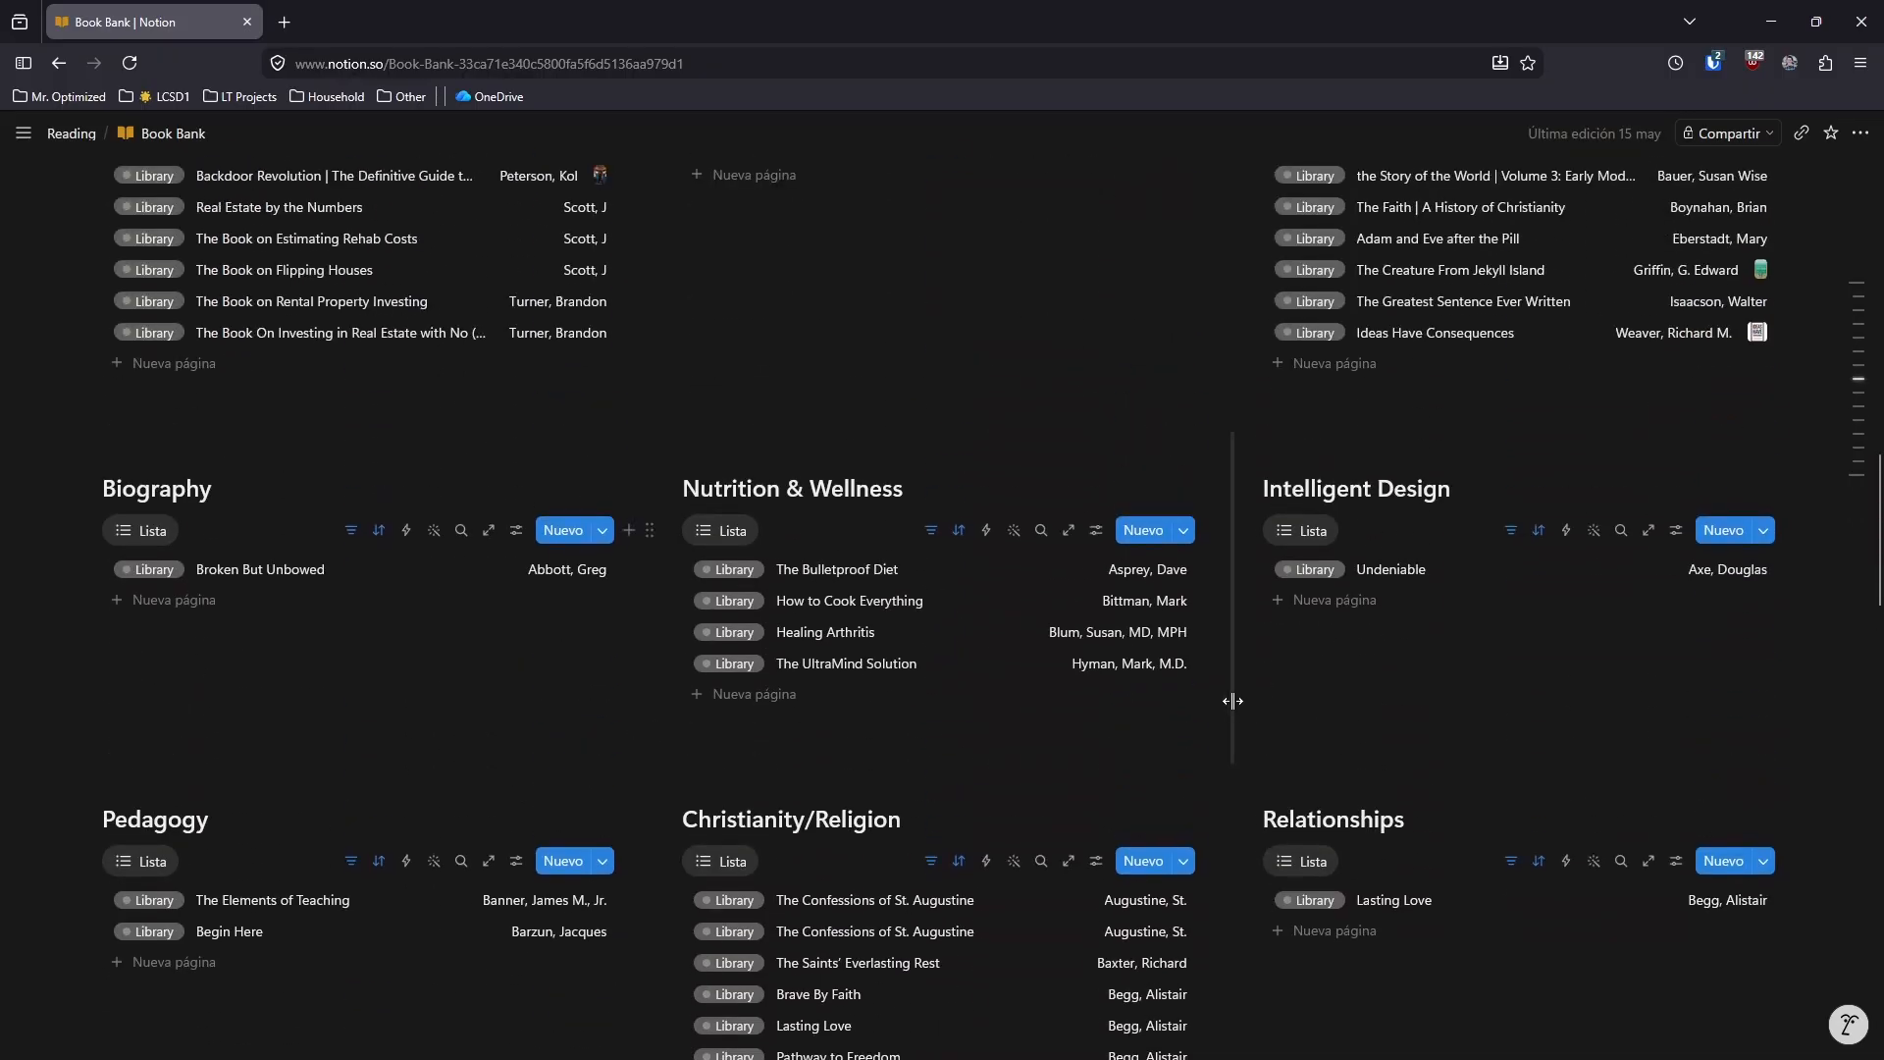
Compare the Book Bank page's sections again from its title down, and examine the full-width Untagged list at the end.
{"action": "scroll", "coordinate": [1226, 687], "scroll_direction": "up", "scroll_amount": 1}
{"action": "scroll", "coordinate": [1207, 609], "scroll_direction": "up", "scroll_amount": 1}
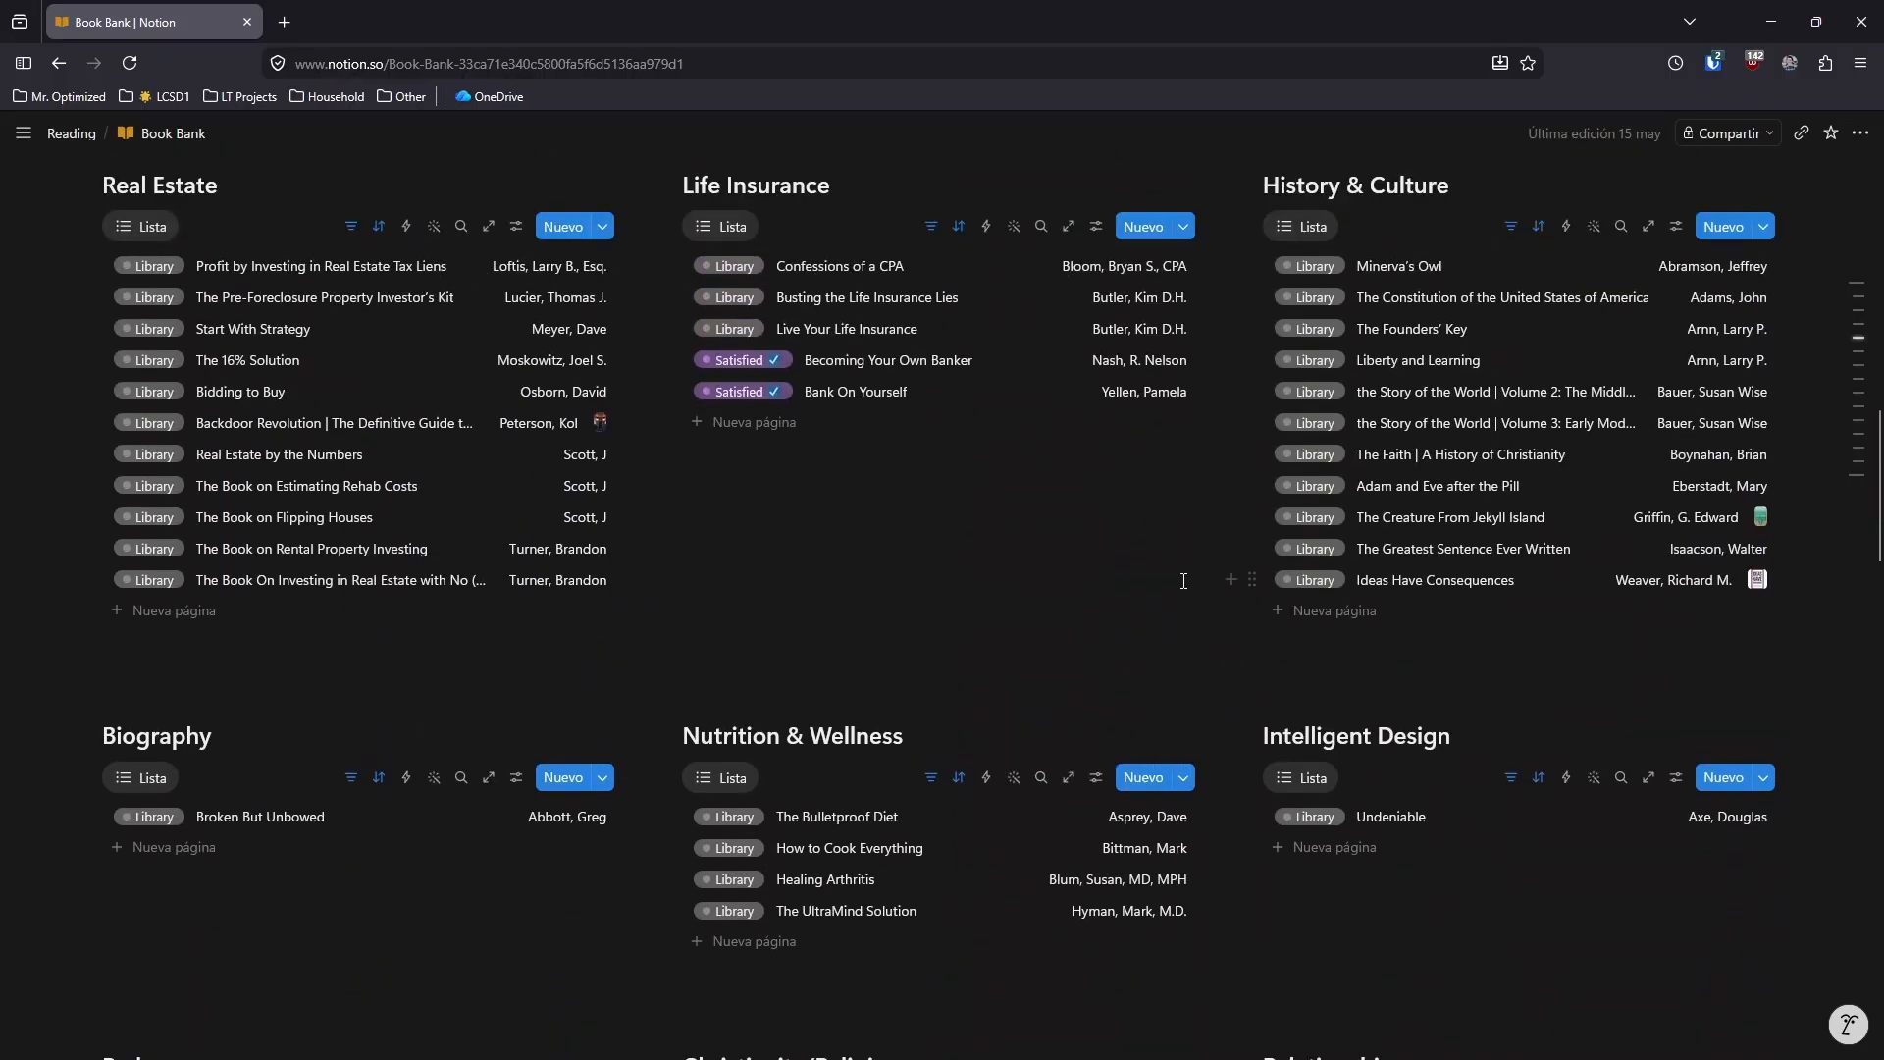
{"action": "scroll", "coordinate": [1183, 581], "scroll_direction": "up", "scroll_amount": 4}
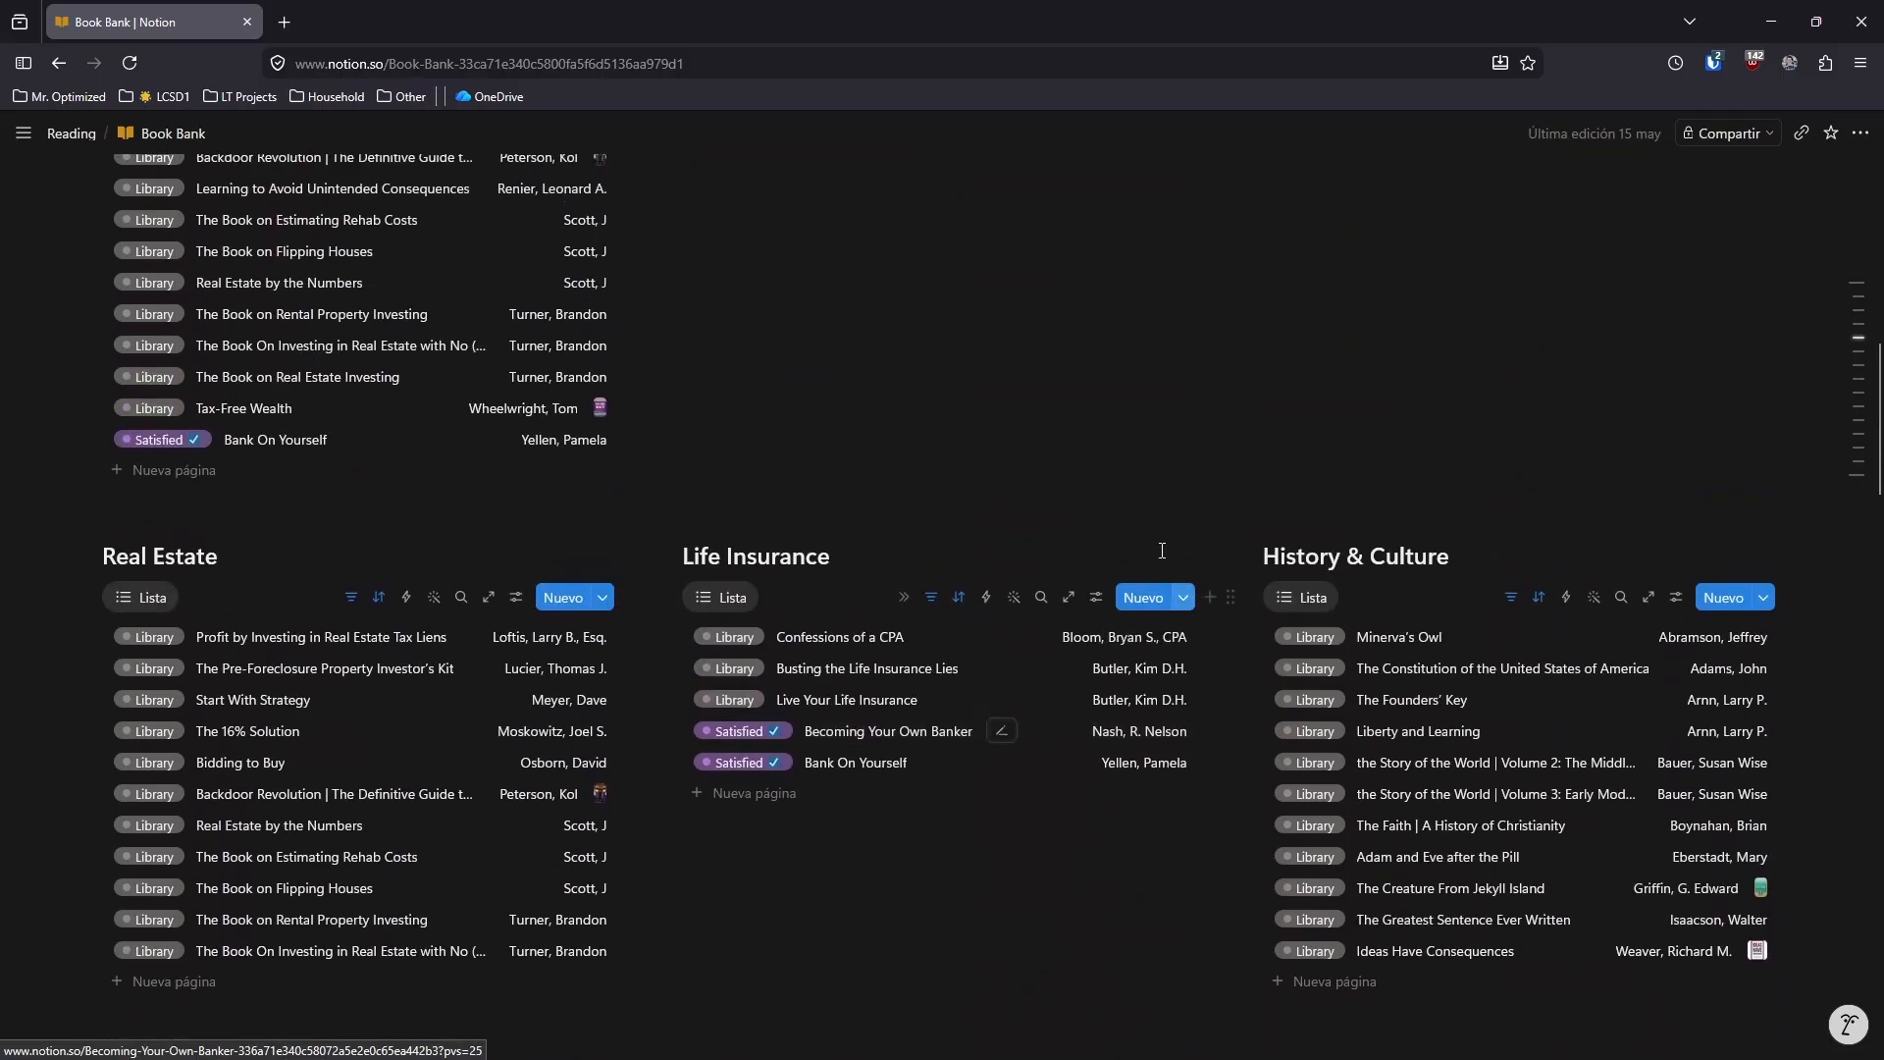
{"action": "scroll", "coordinate": [741, 497], "scroll_direction": "up", "scroll_amount": 1}
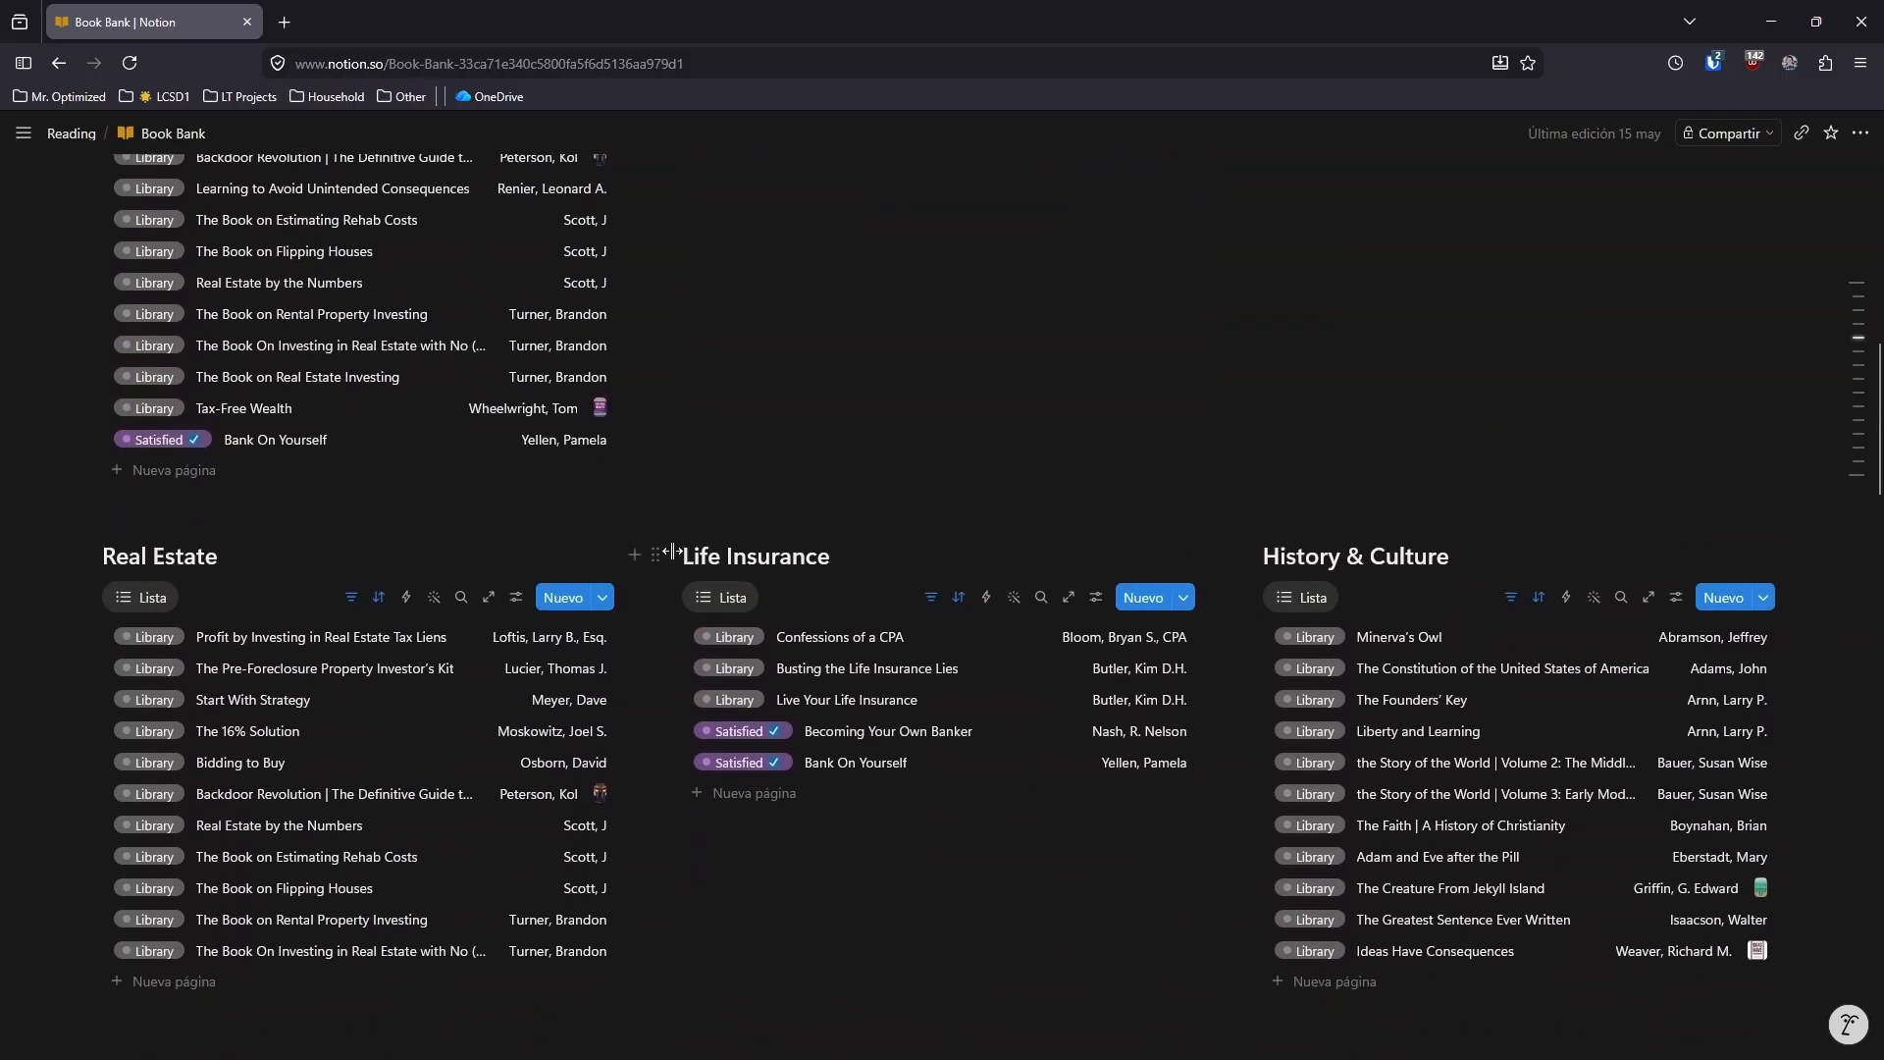
{"action": "scroll", "coordinate": [669, 599], "scroll_direction": "up", "scroll_amount": 1}
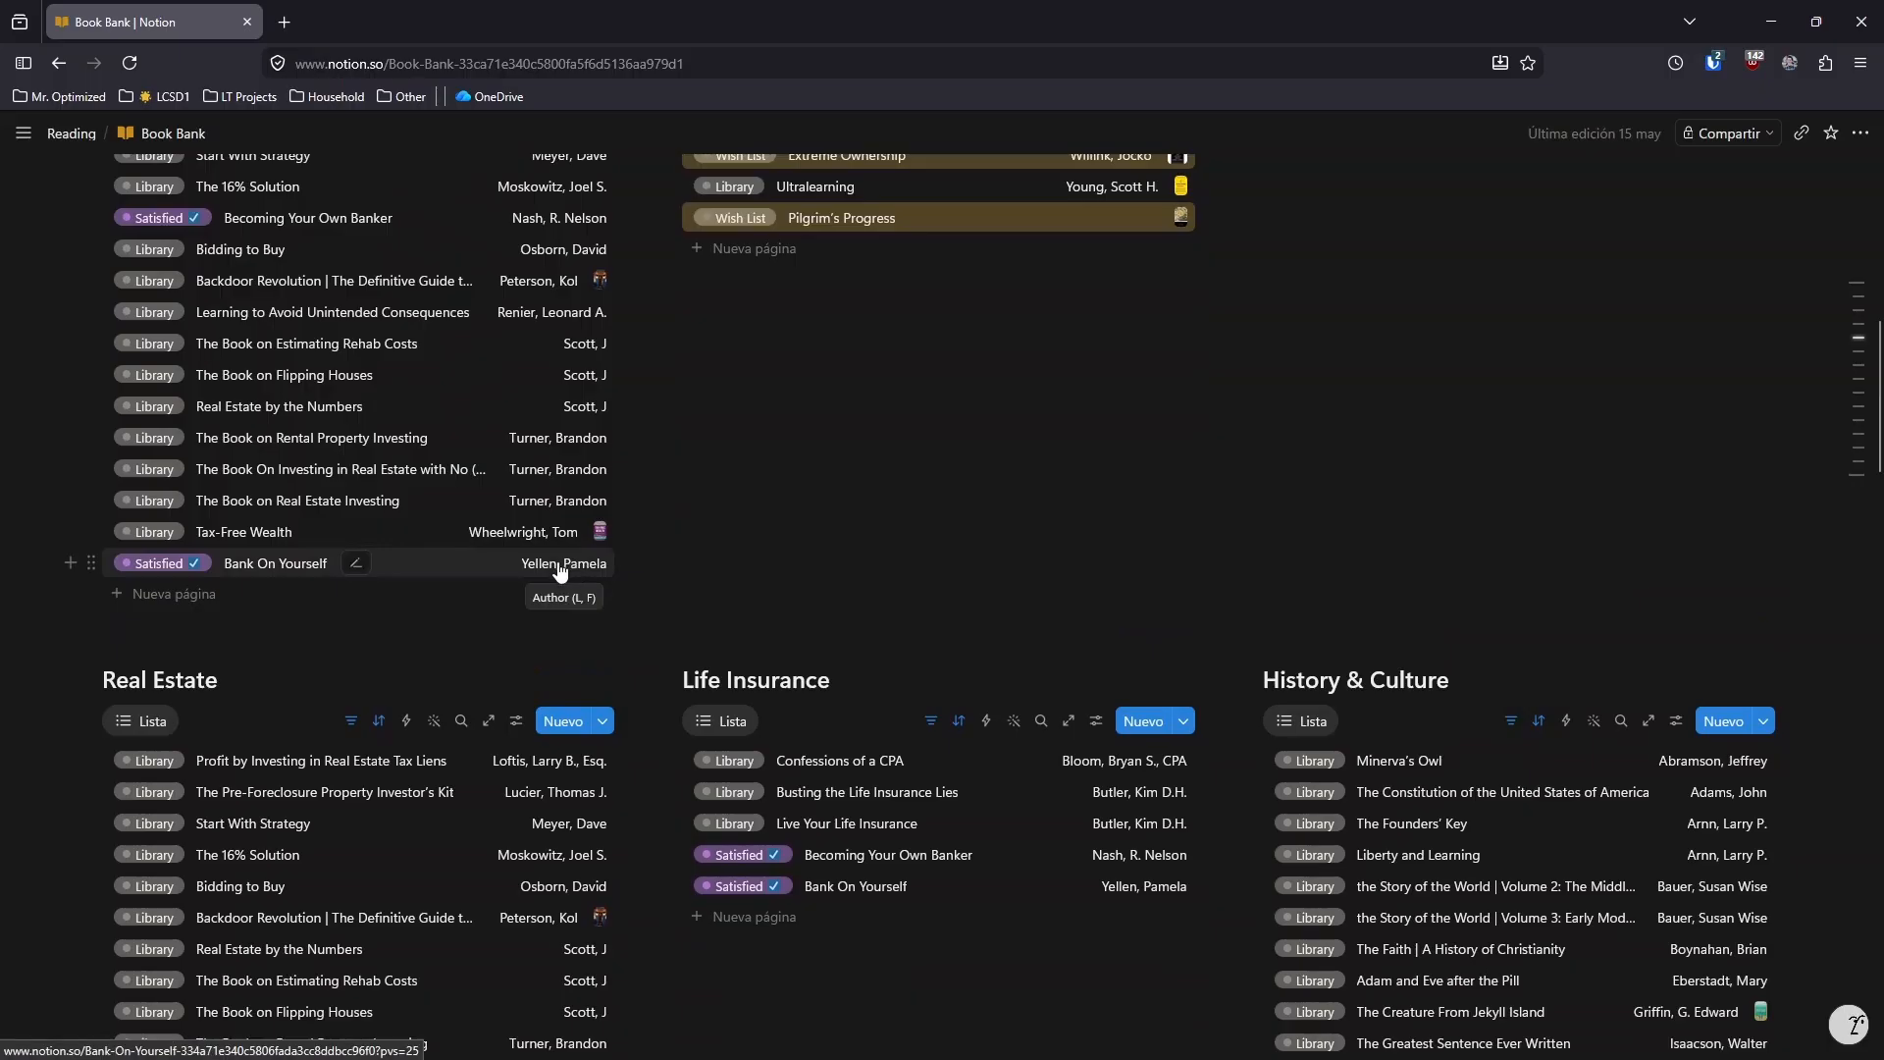
{"action": "scroll", "coordinate": [491, 550], "scroll_direction": "up", "scroll_amount": 10}
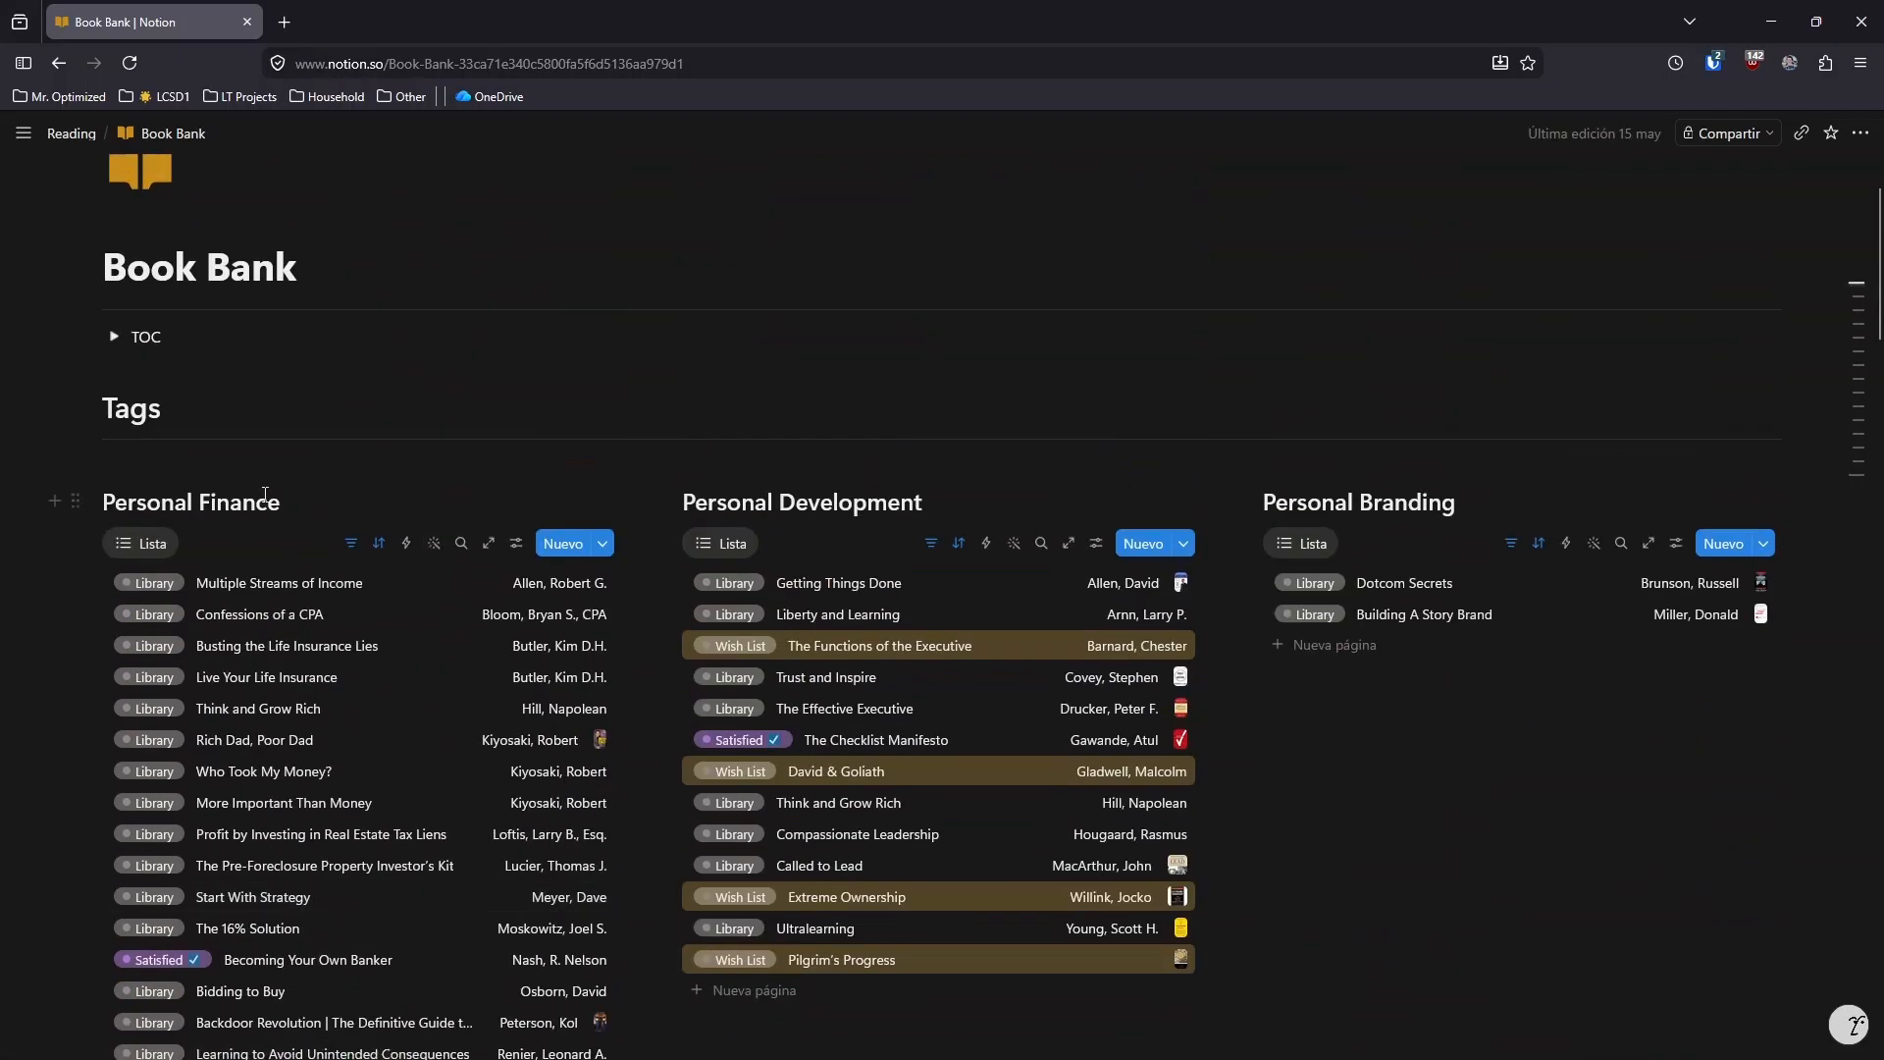
{"action": "scroll", "coordinate": [341, 595], "scroll_direction": "down", "scroll_amount": 5}
{"action": "scroll", "coordinate": [340, 596], "scroll_direction": "down", "scroll_amount": 5}
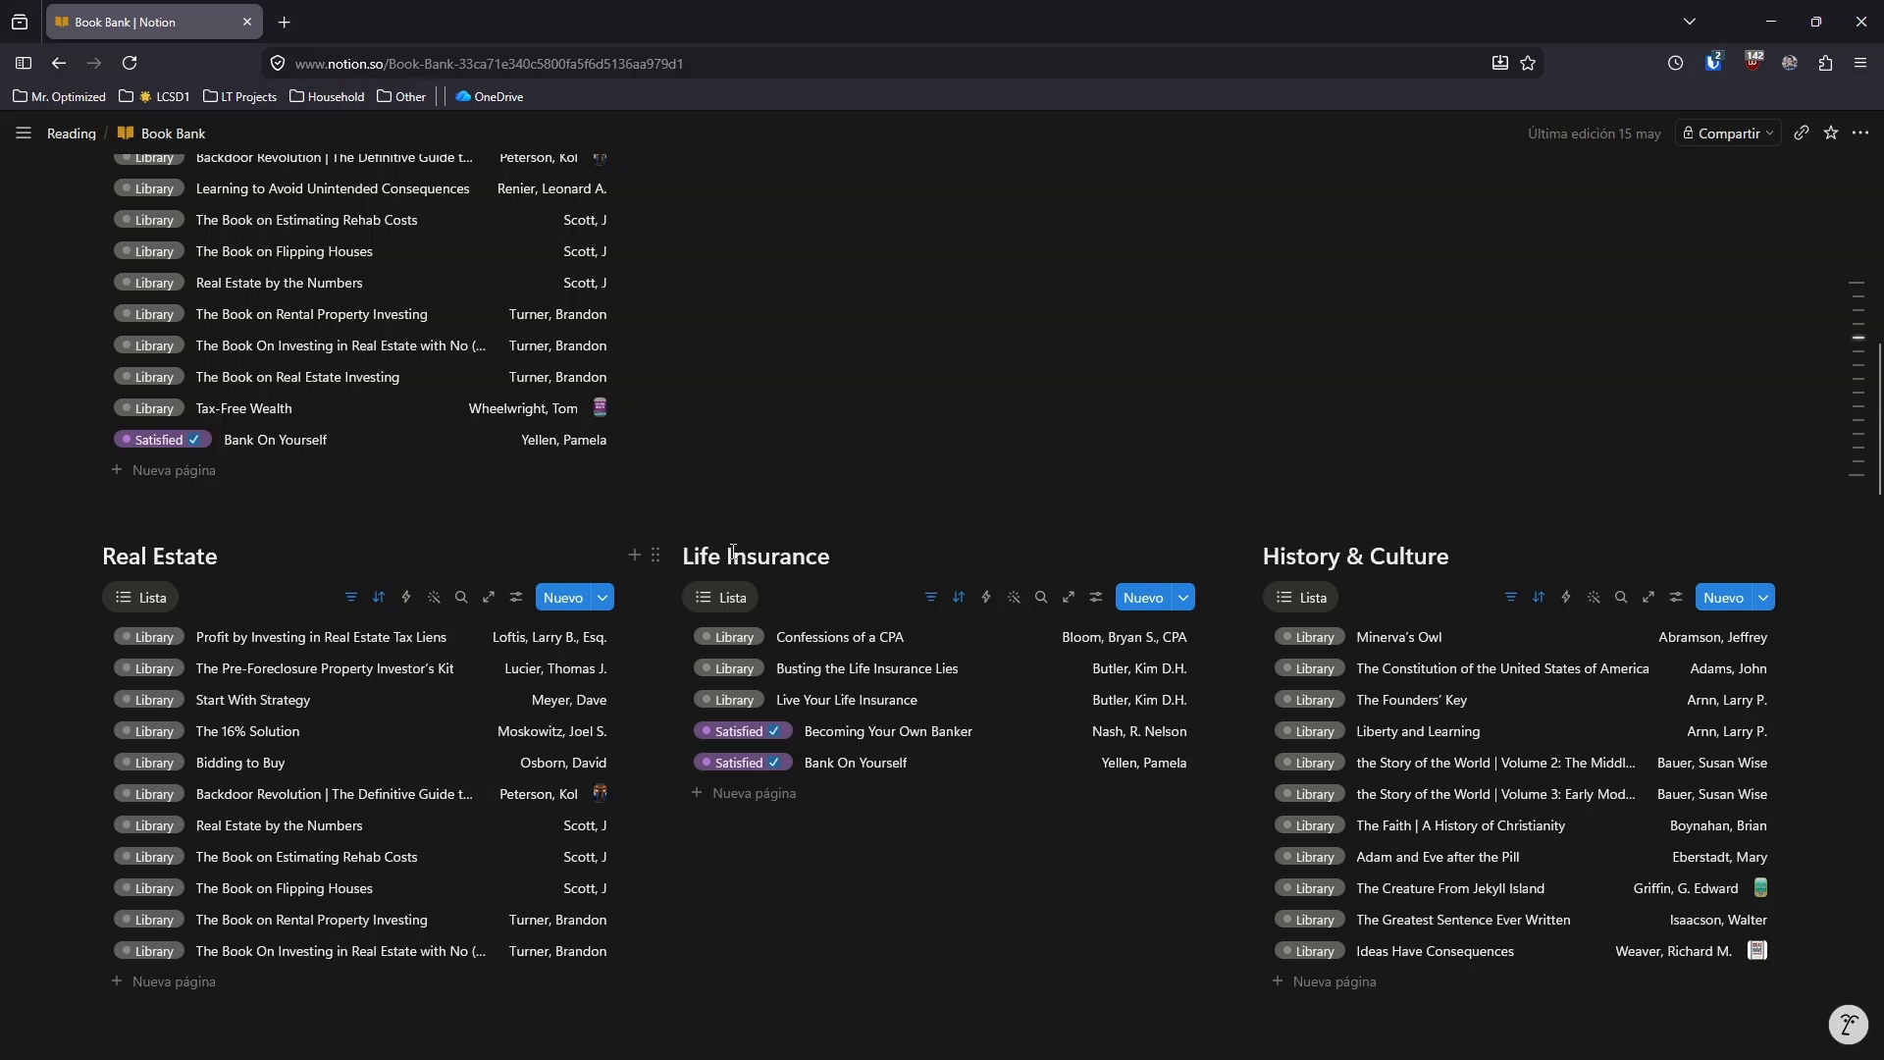
{"action": "scroll", "coordinate": [733, 553], "scroll_direction": "up", "scroll_amount": 15}
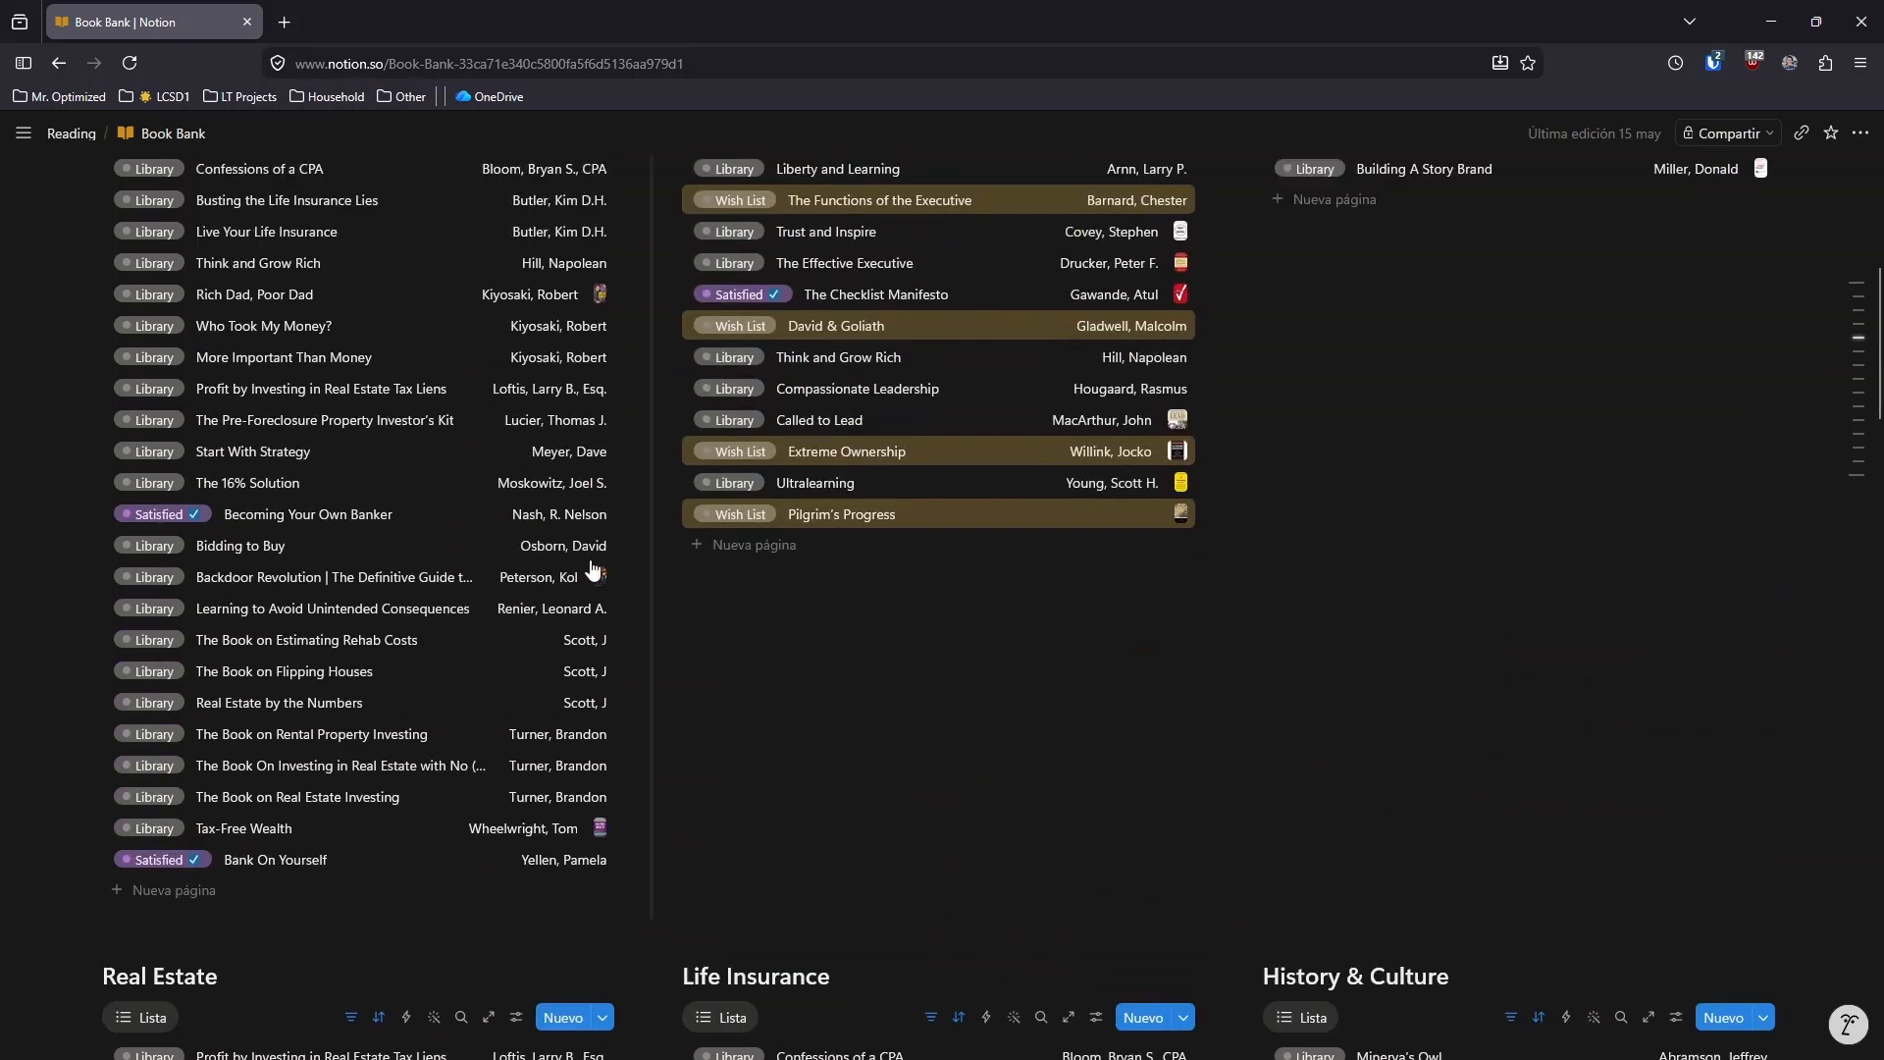
{"action": "scroll", "coordinate": [426, 573], "scroll_direction": "down", "scroll_amount": 3}
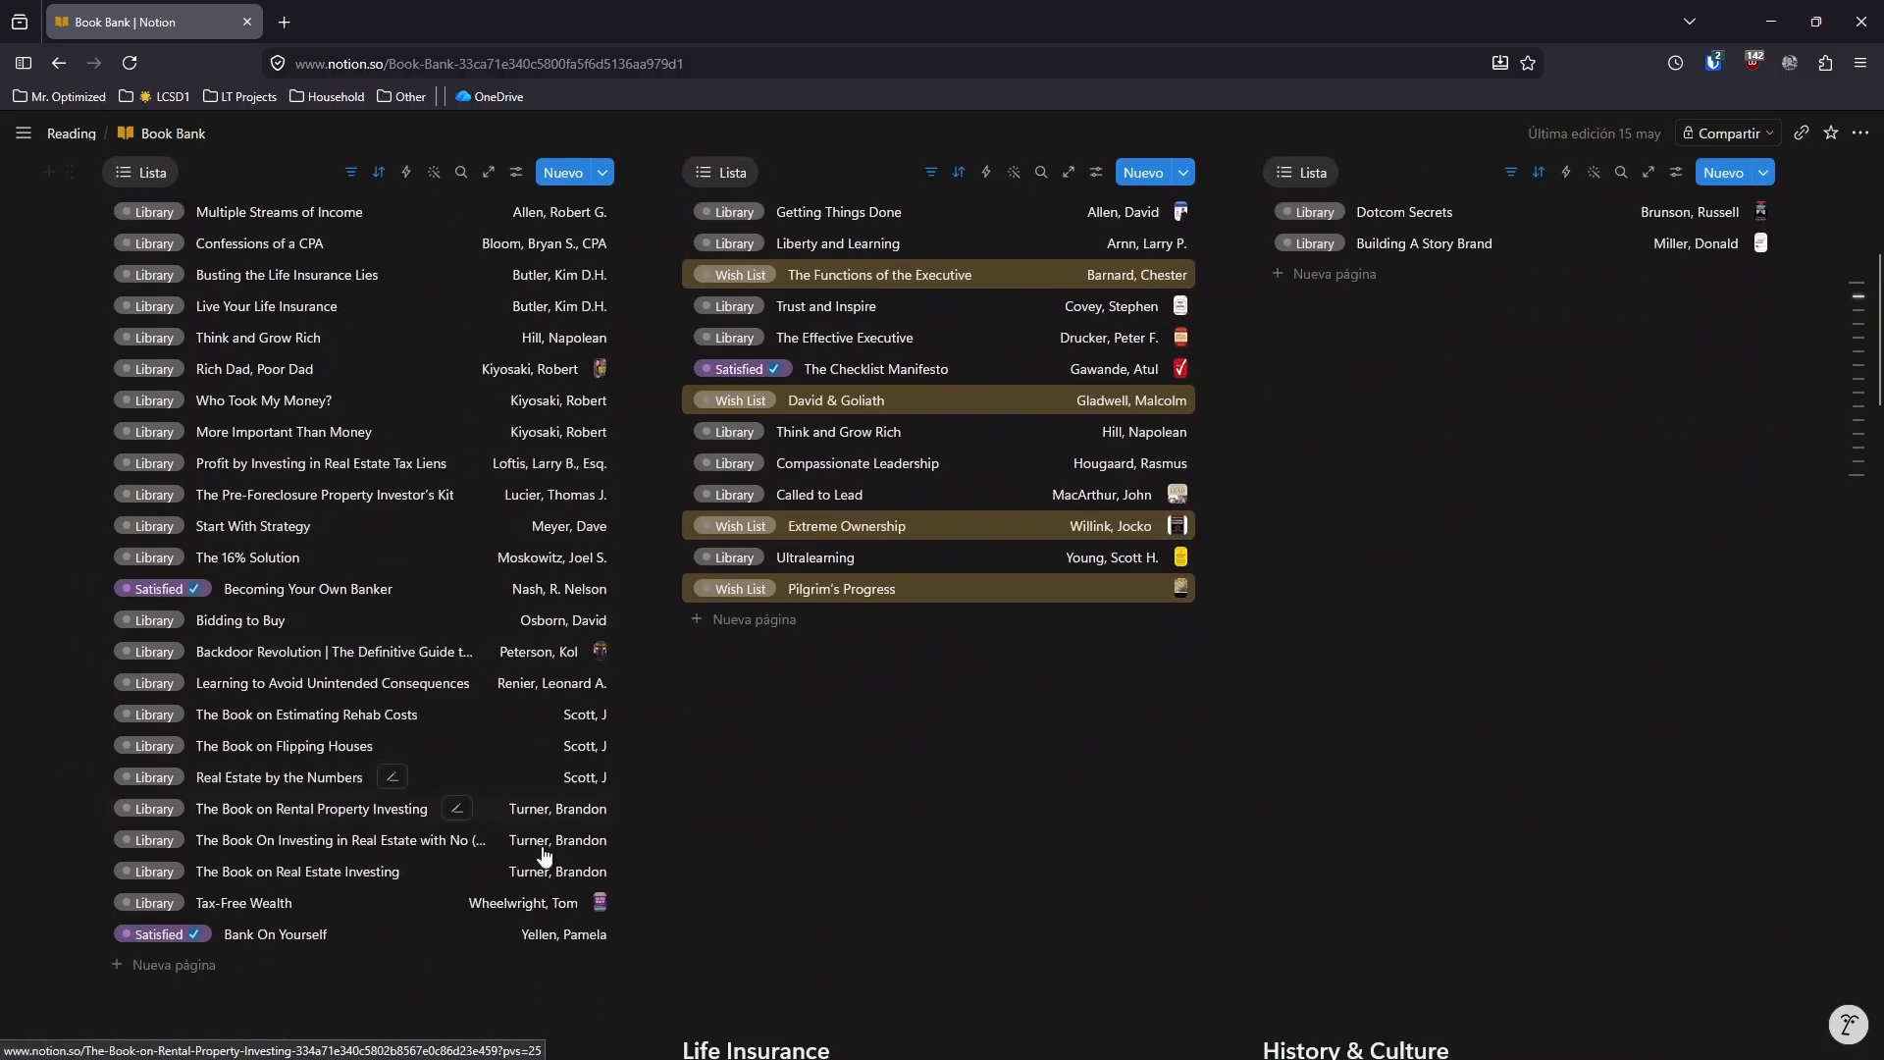
{"action": "scroll", "coordinate": [677, 746], "scroll_direction": "down", "scroll_amount": 20}
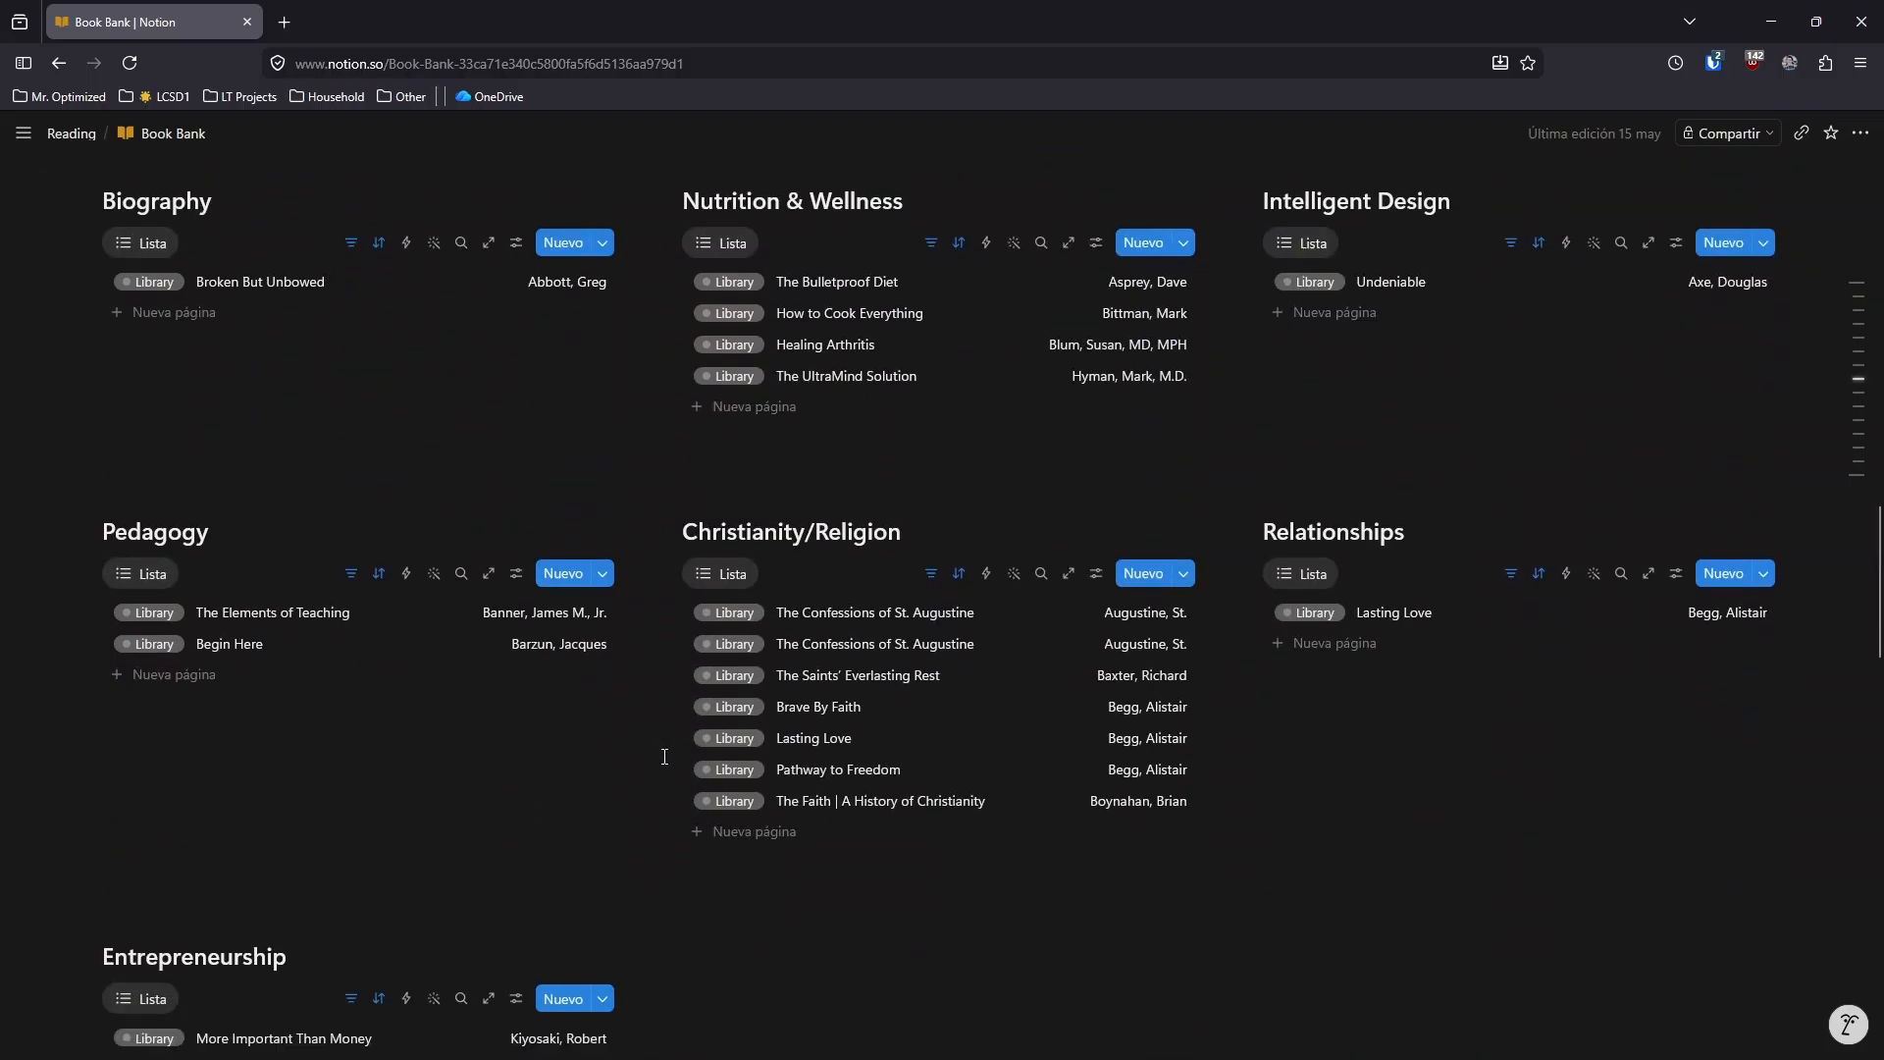
{"action": "scroll", "coordinate": [672, 734], "scroll_direction": "down", "scroll_amount": 3}
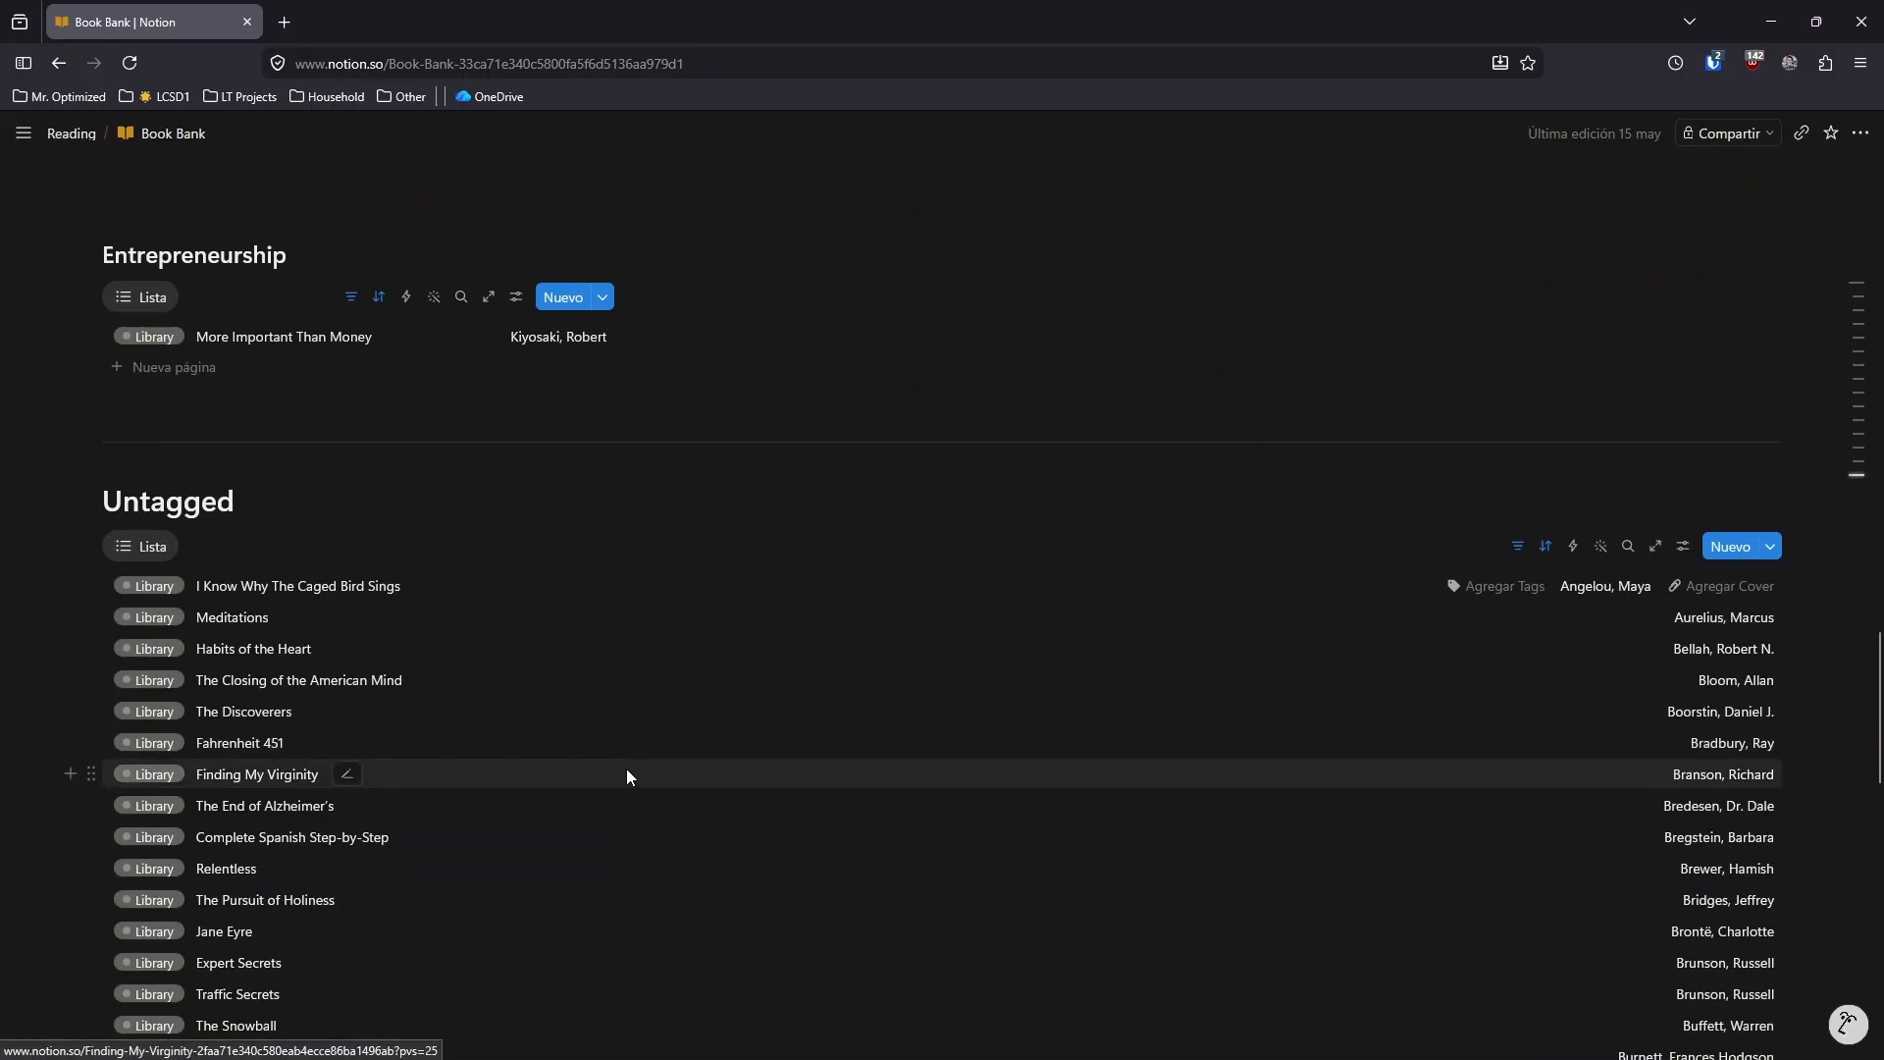
Examine the Book Bank page's Untagged list from its first author entries down to the end of the loaded books.
{"action": "scroll", "coordinate": [540, 701], "scroll_direction": "down", "scroll_amount": 2}
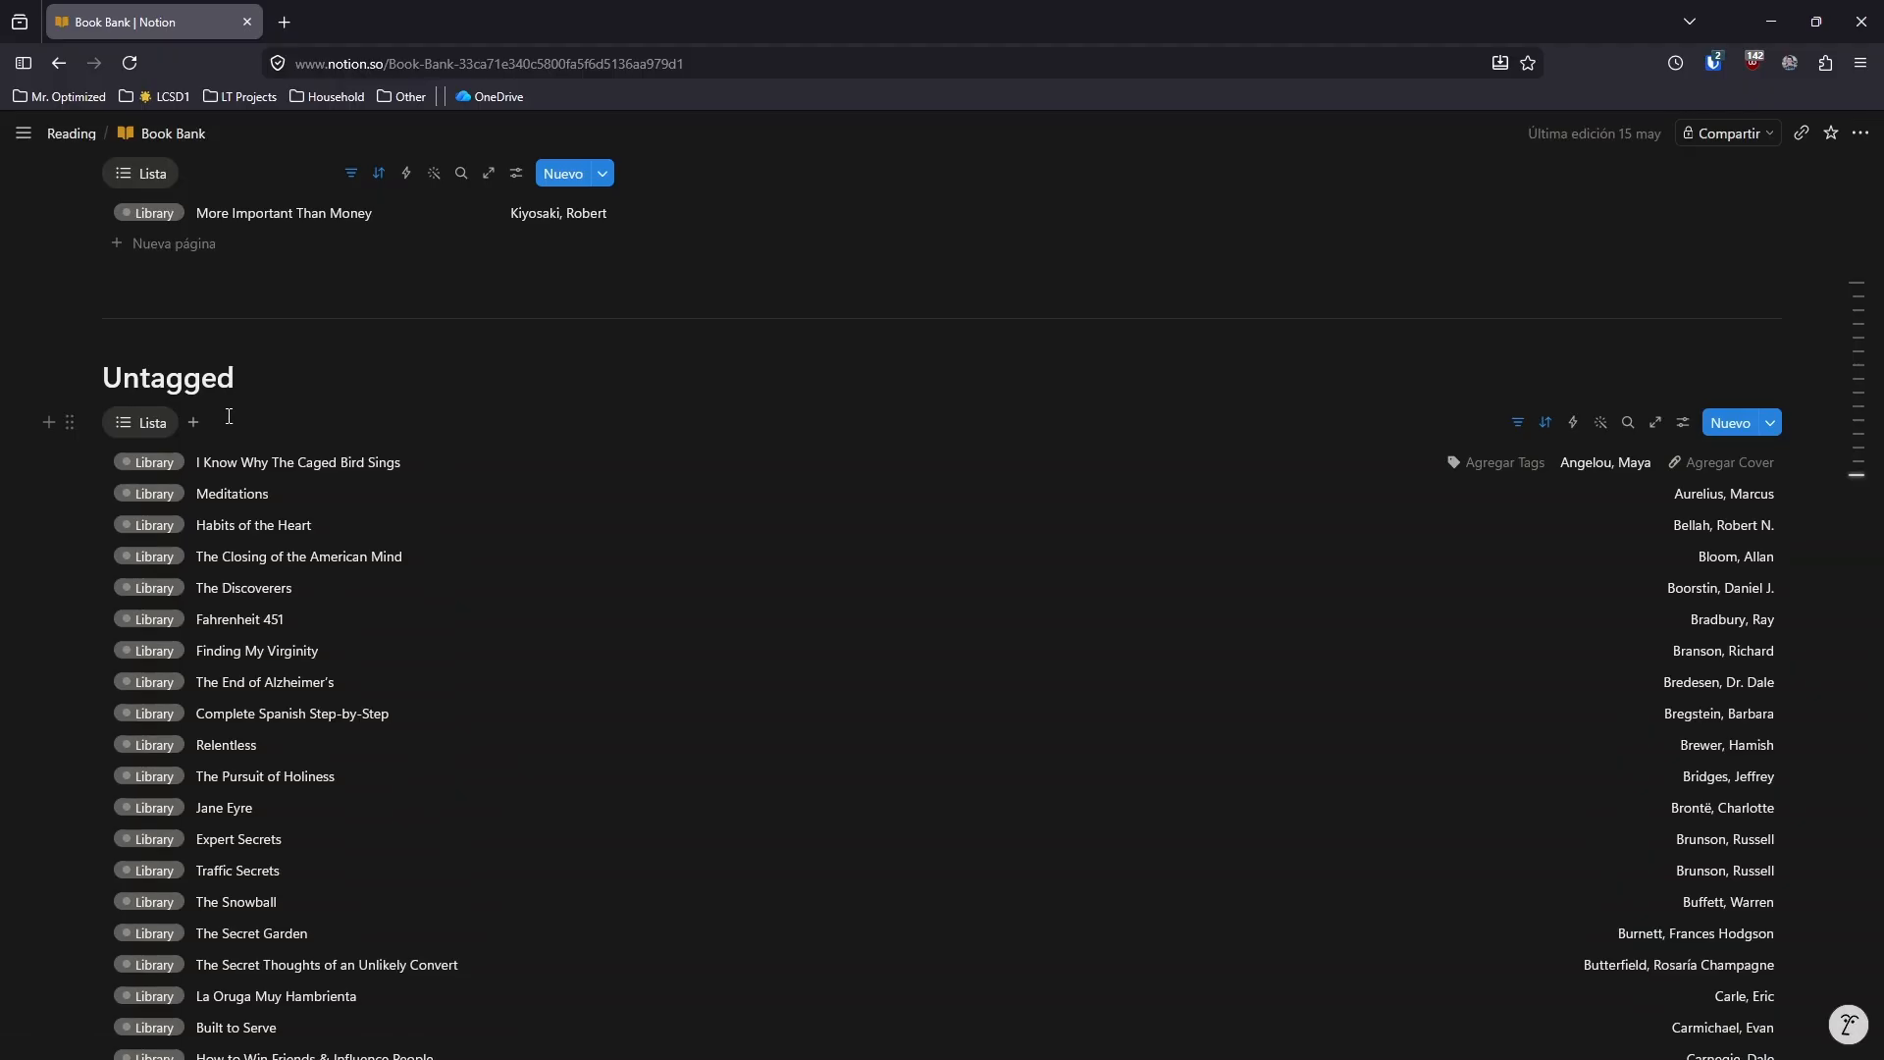
{"action": "scroll", "coordinate": [579, 806], "scroll_direction": "down", "scroll_amount": 2}
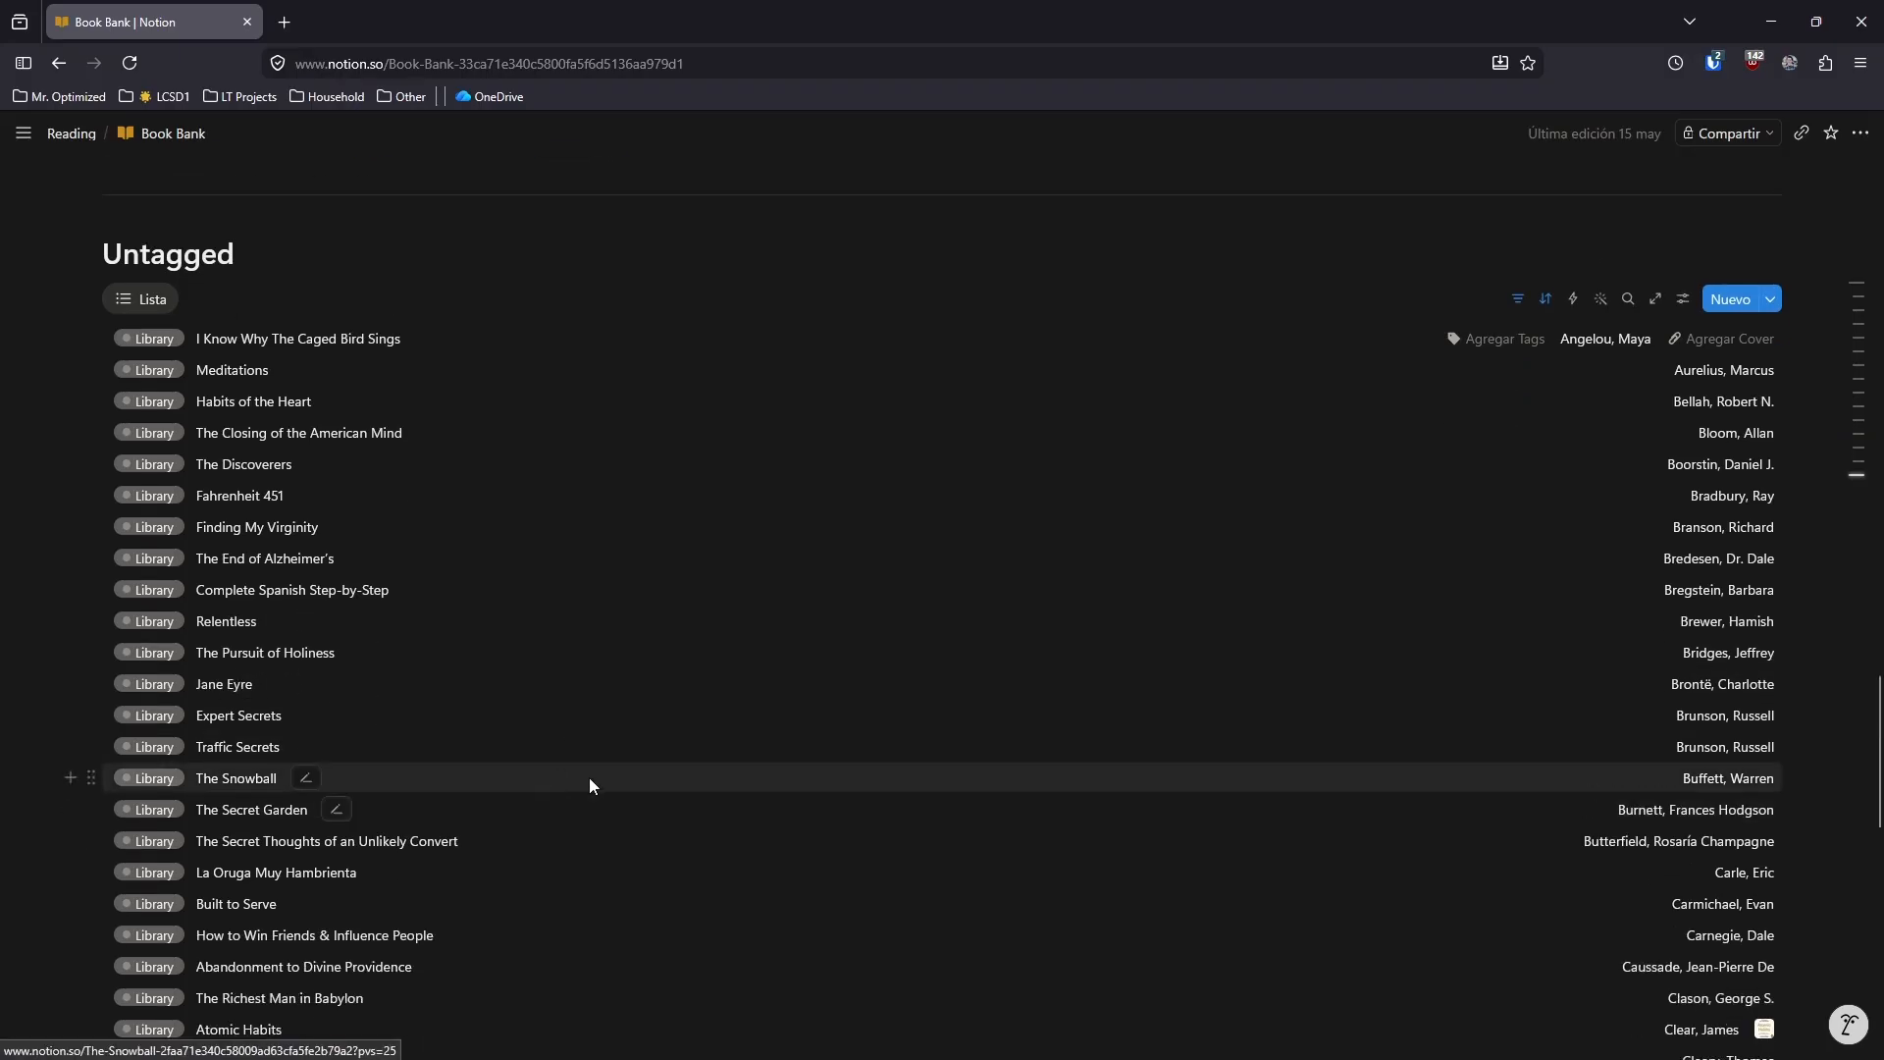
{"action": "scroll", "coordinate": [616, 769], "scroll_direction": "down", "scroll_amount": 2}
{"action": "scroll", "coordinate": [692, 741], "scroll_direction": "down", "scroll_amount": 6}
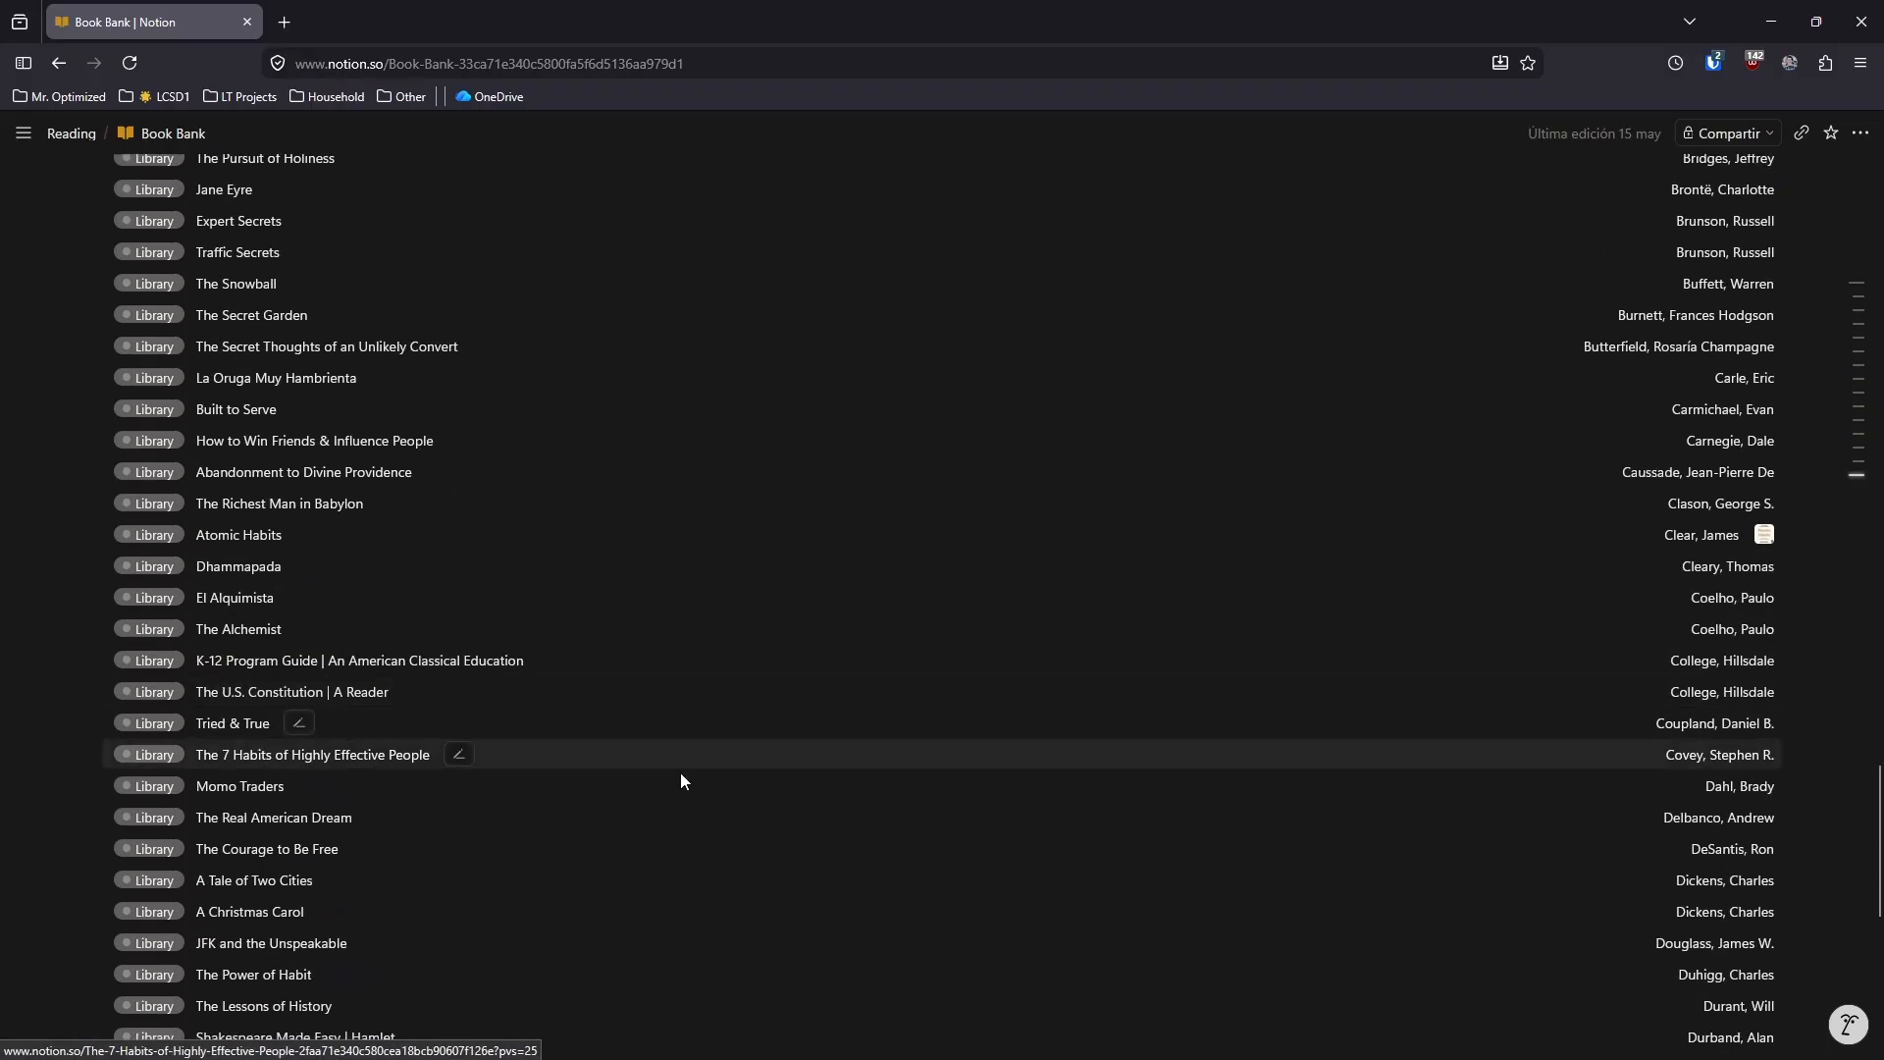
{"action": "scroll", "coordinate": [665, 776], "scroll_direction": "up", "scroll_amount": 7}
{"action": "scroll", "coordinate": [661, 777], "scroll_direction": "up", "scroll_amount": 3}
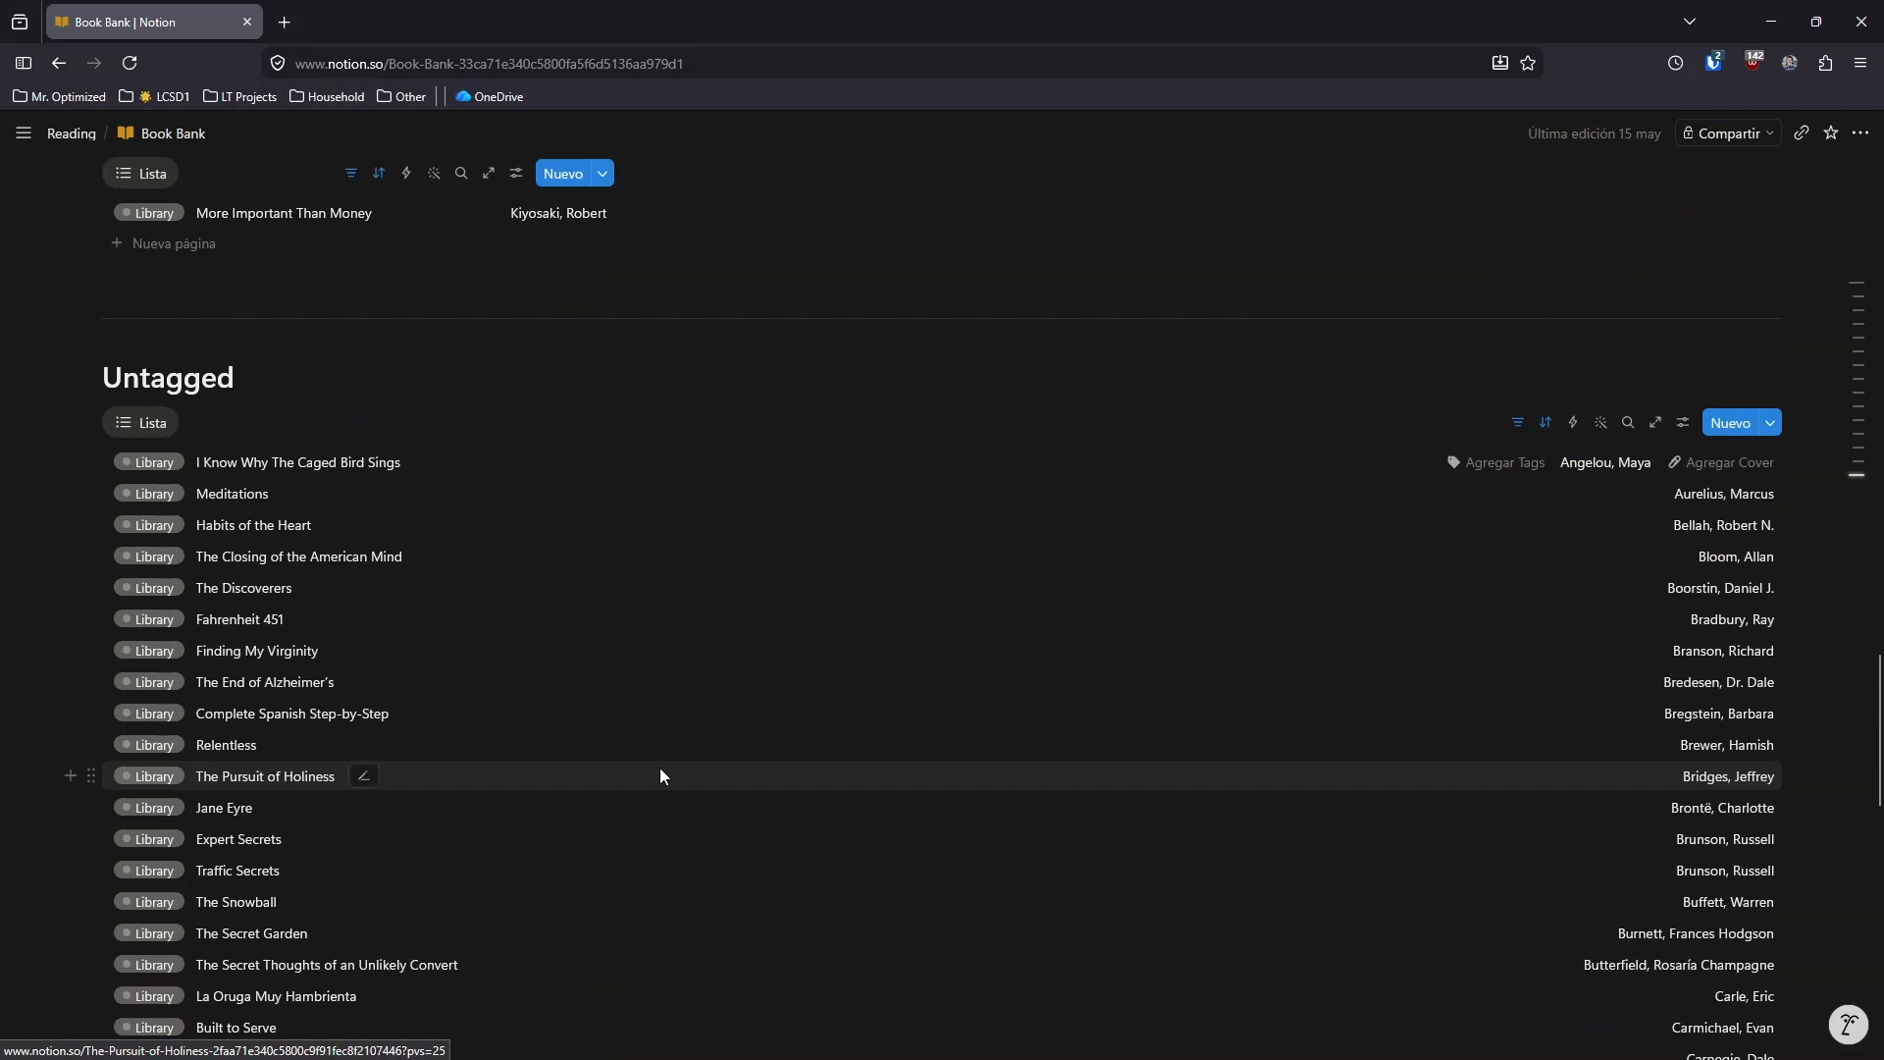
{"action": "scroll", "coordinate": [667, 783], "scroll_direction": "down", "scroll_amount": 18}
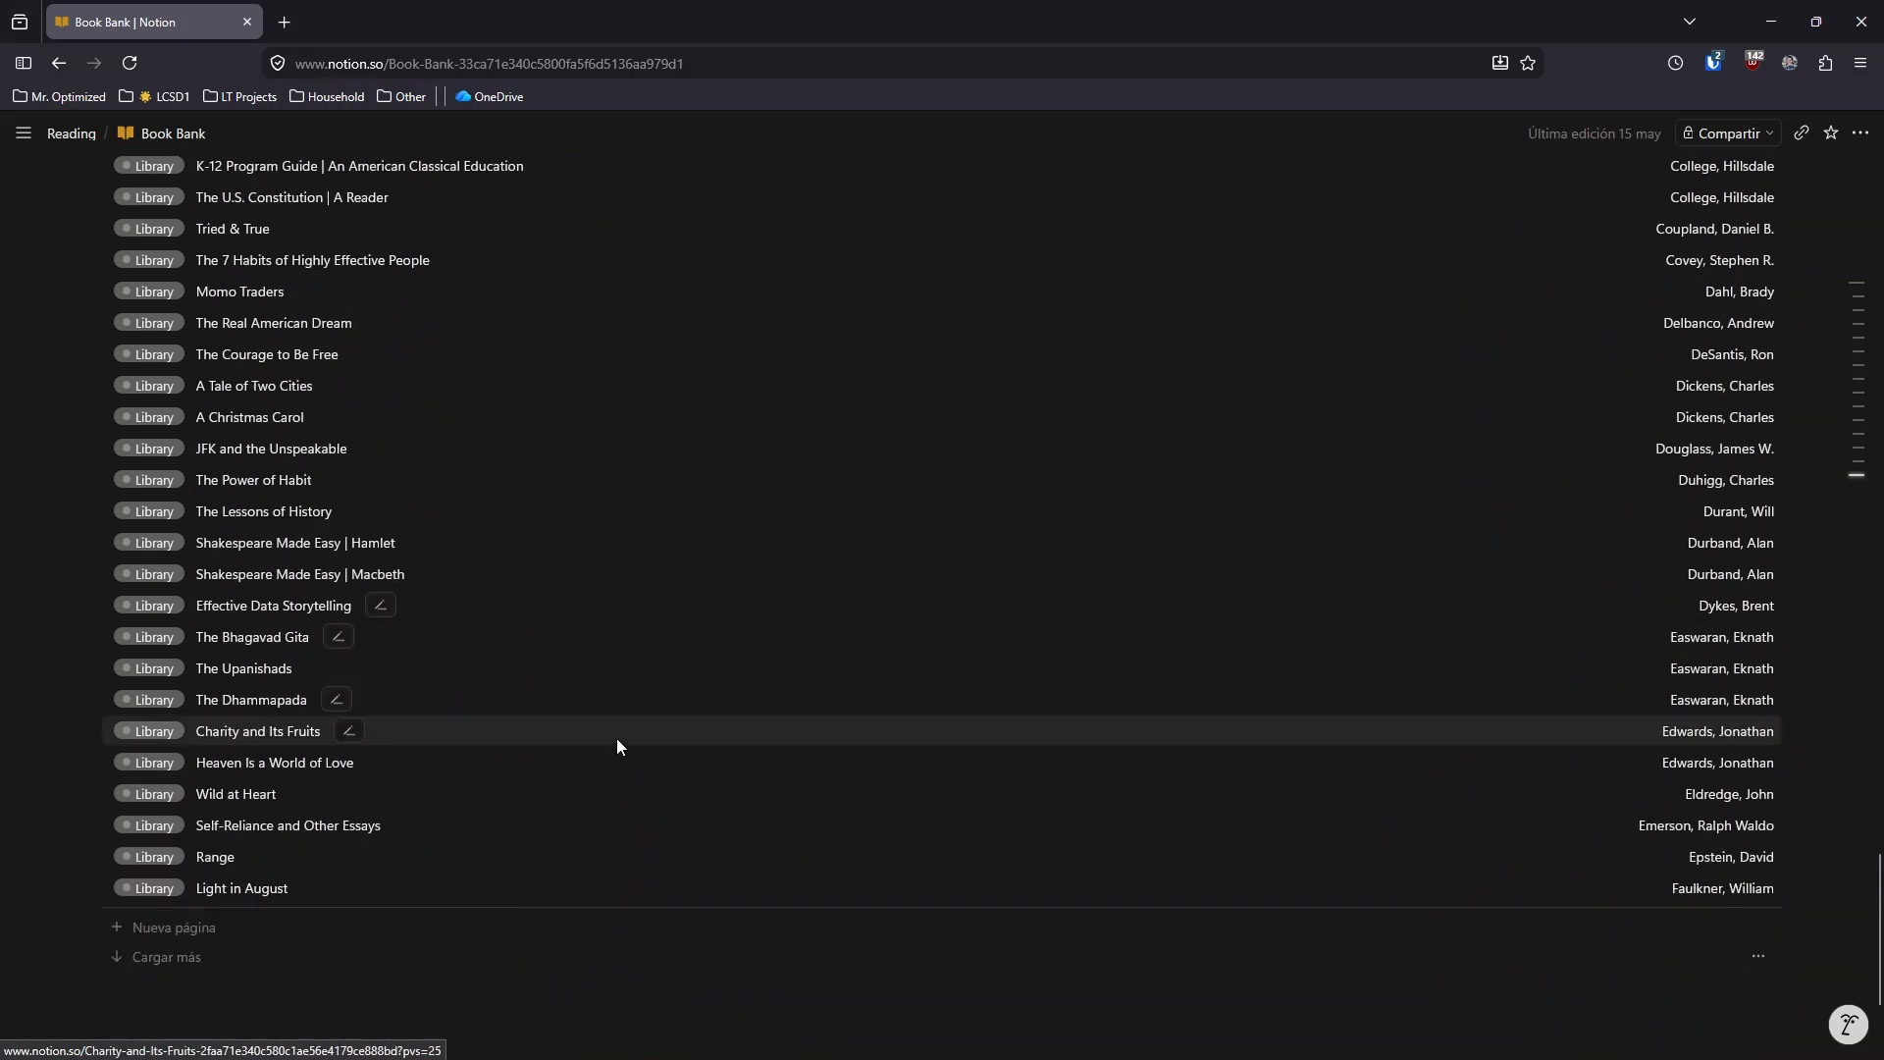
{"action": "scroll", "coordinate": [577, 759], "scroll_direction": "down", "scroll_amount": 2}
{"action": "scroll", "coordinate": [562, 828], "scroll_direction": "up", "scroll_amount": 18}
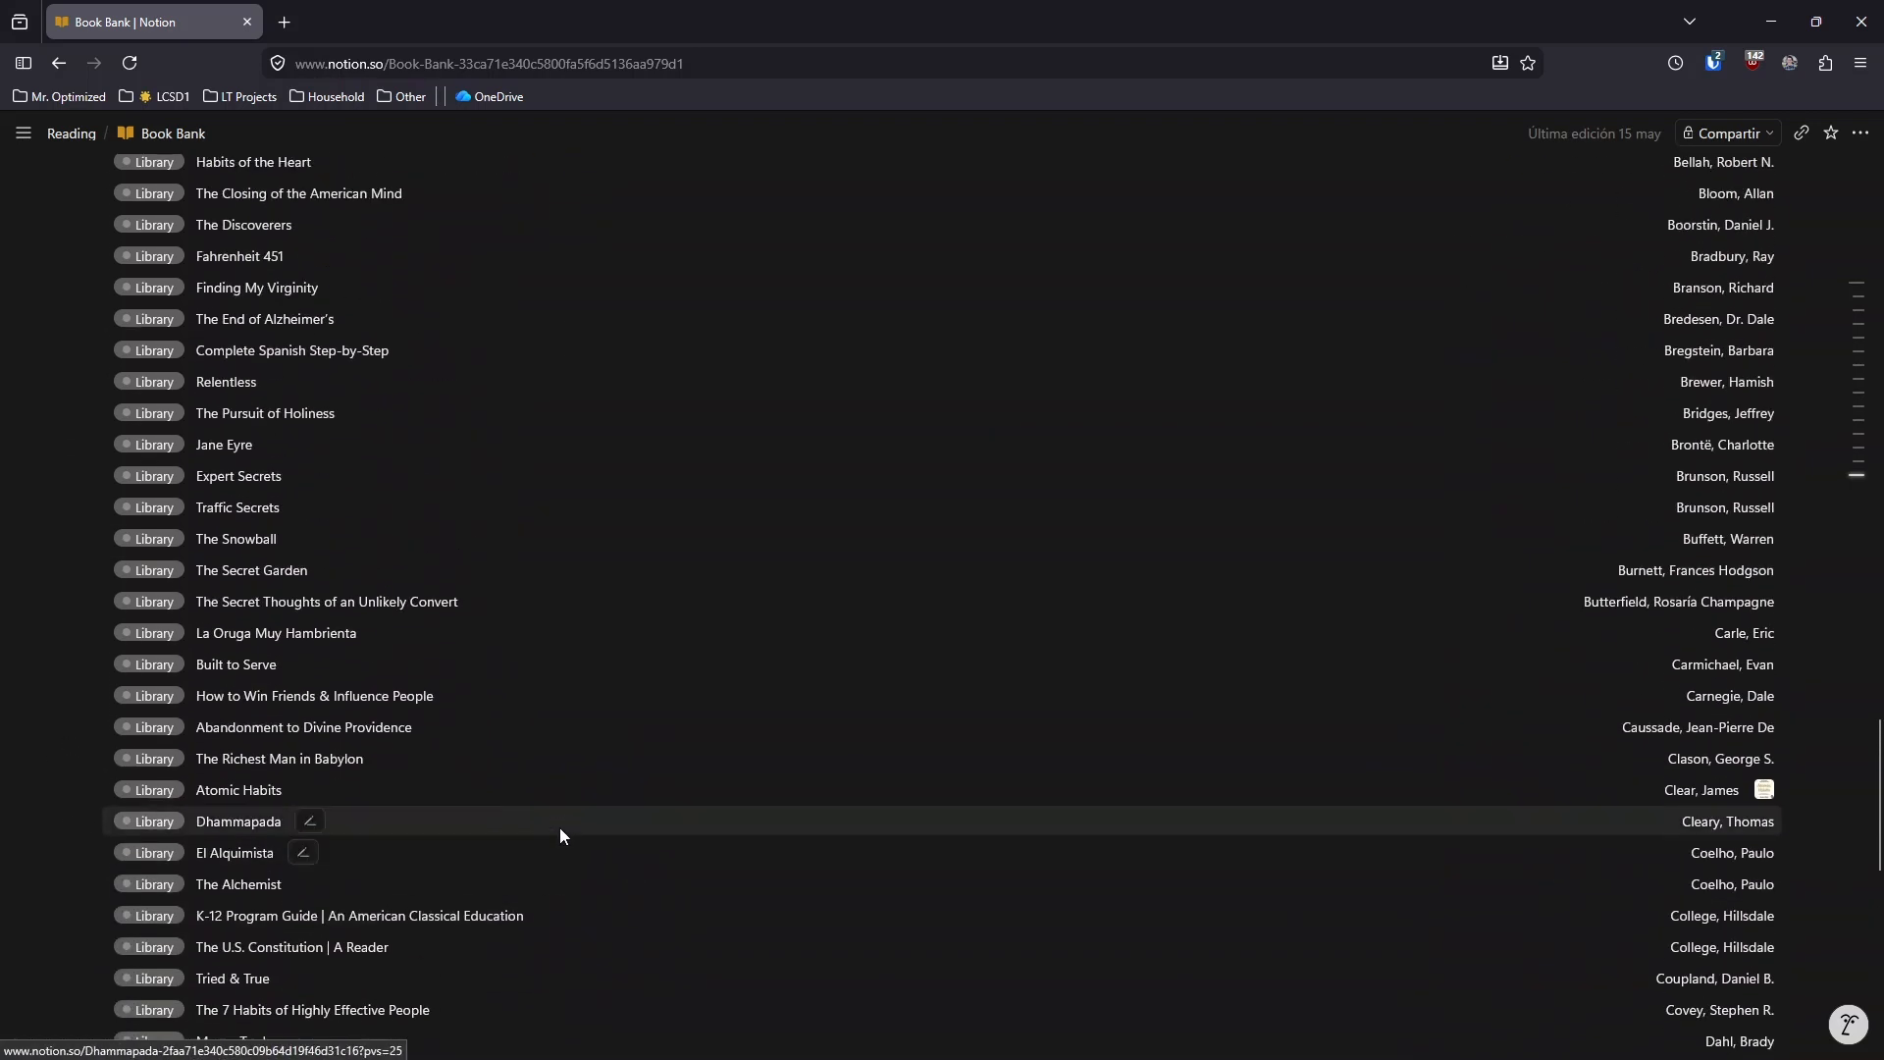
{"action": "scroll", "coordinate": [565, 823], "scroll_direction": "up", "scroll_amount": 7}
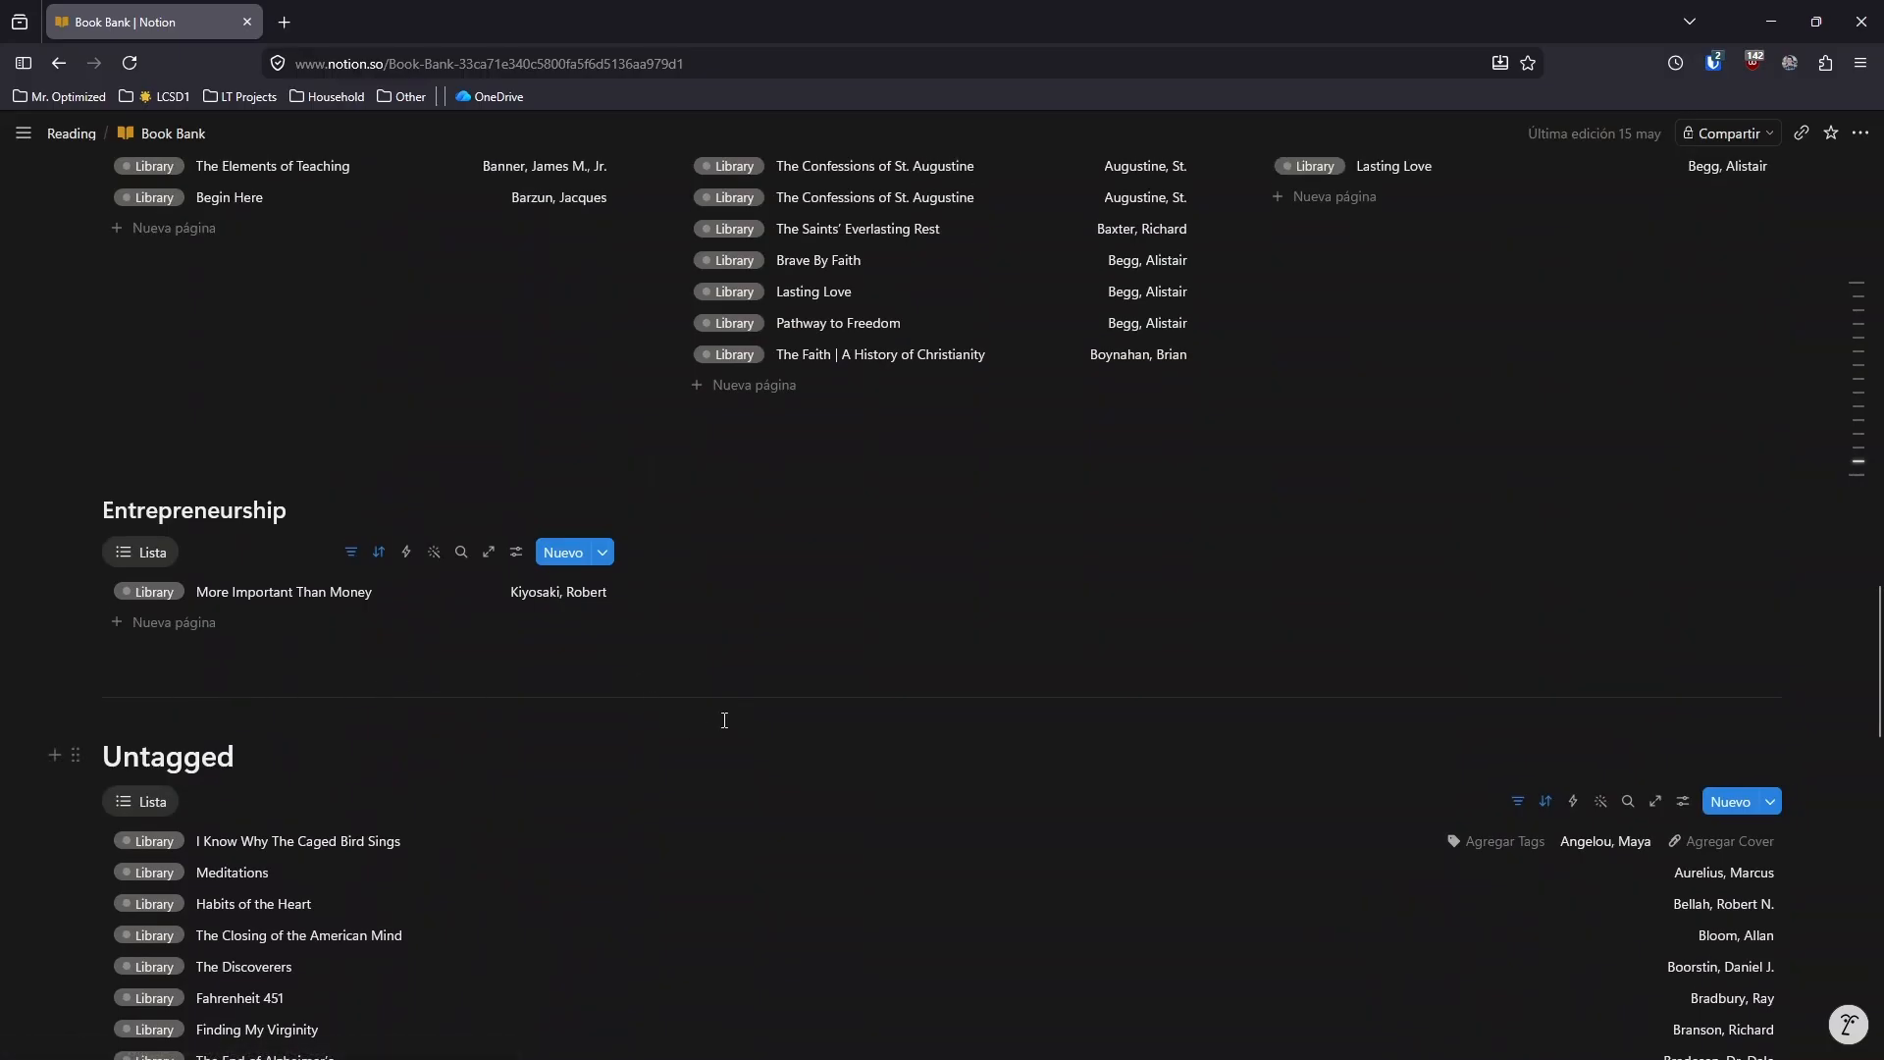
Review the Book Bank tag sections upward from Entrepreneurship through Christianity/Religion, Biography and Real Estate to Personal Finance.
{"action": "scroll", "coordinate": [781, 726], "scroll_direction": "up", "scroll_amount": 2}
{"action": "scroll", "coordinate": [746, 805], "scroll_direction": "up", "scroll_amount": 3}
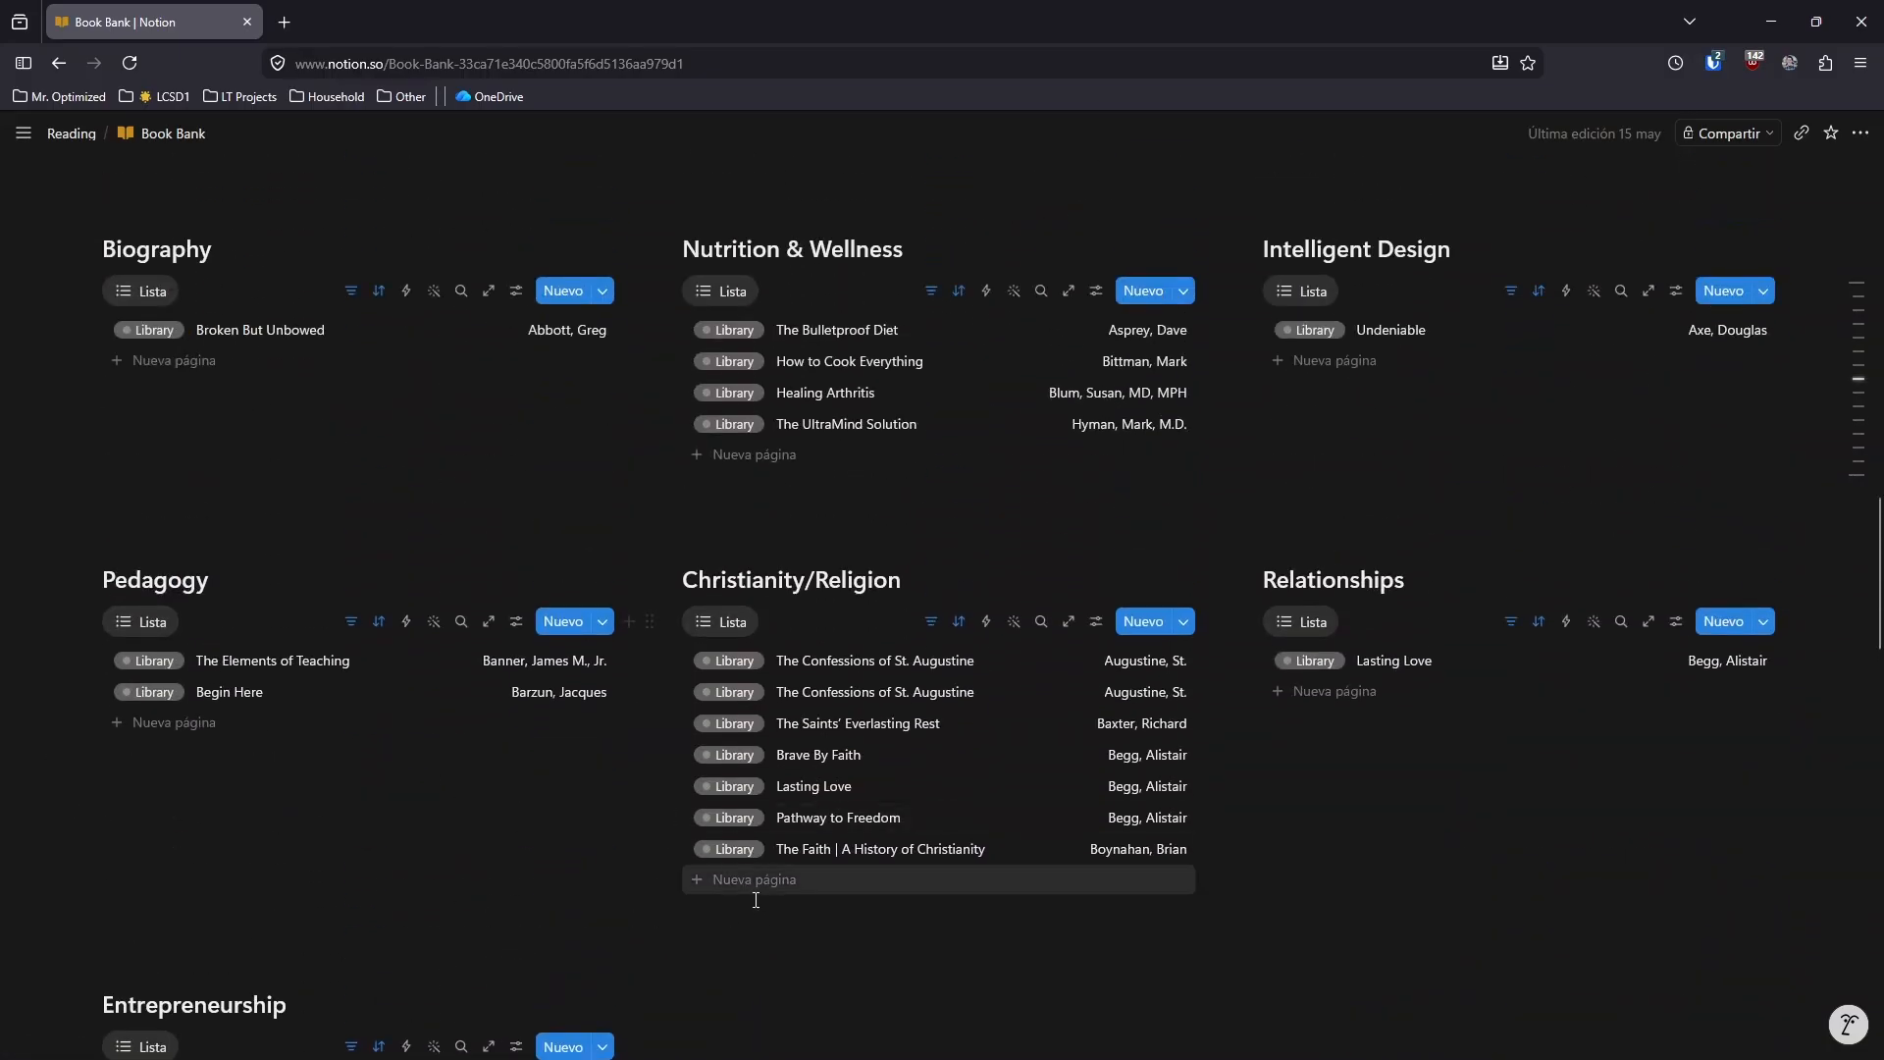
{"action": "scroll", "coordinate": [887, 896], "scroll_direction": "down", "scroll_amount": 3}
{"action": "scroll", "coordinate": [687, 844], "scroll_direction": "up", "scroll_amount": 4}
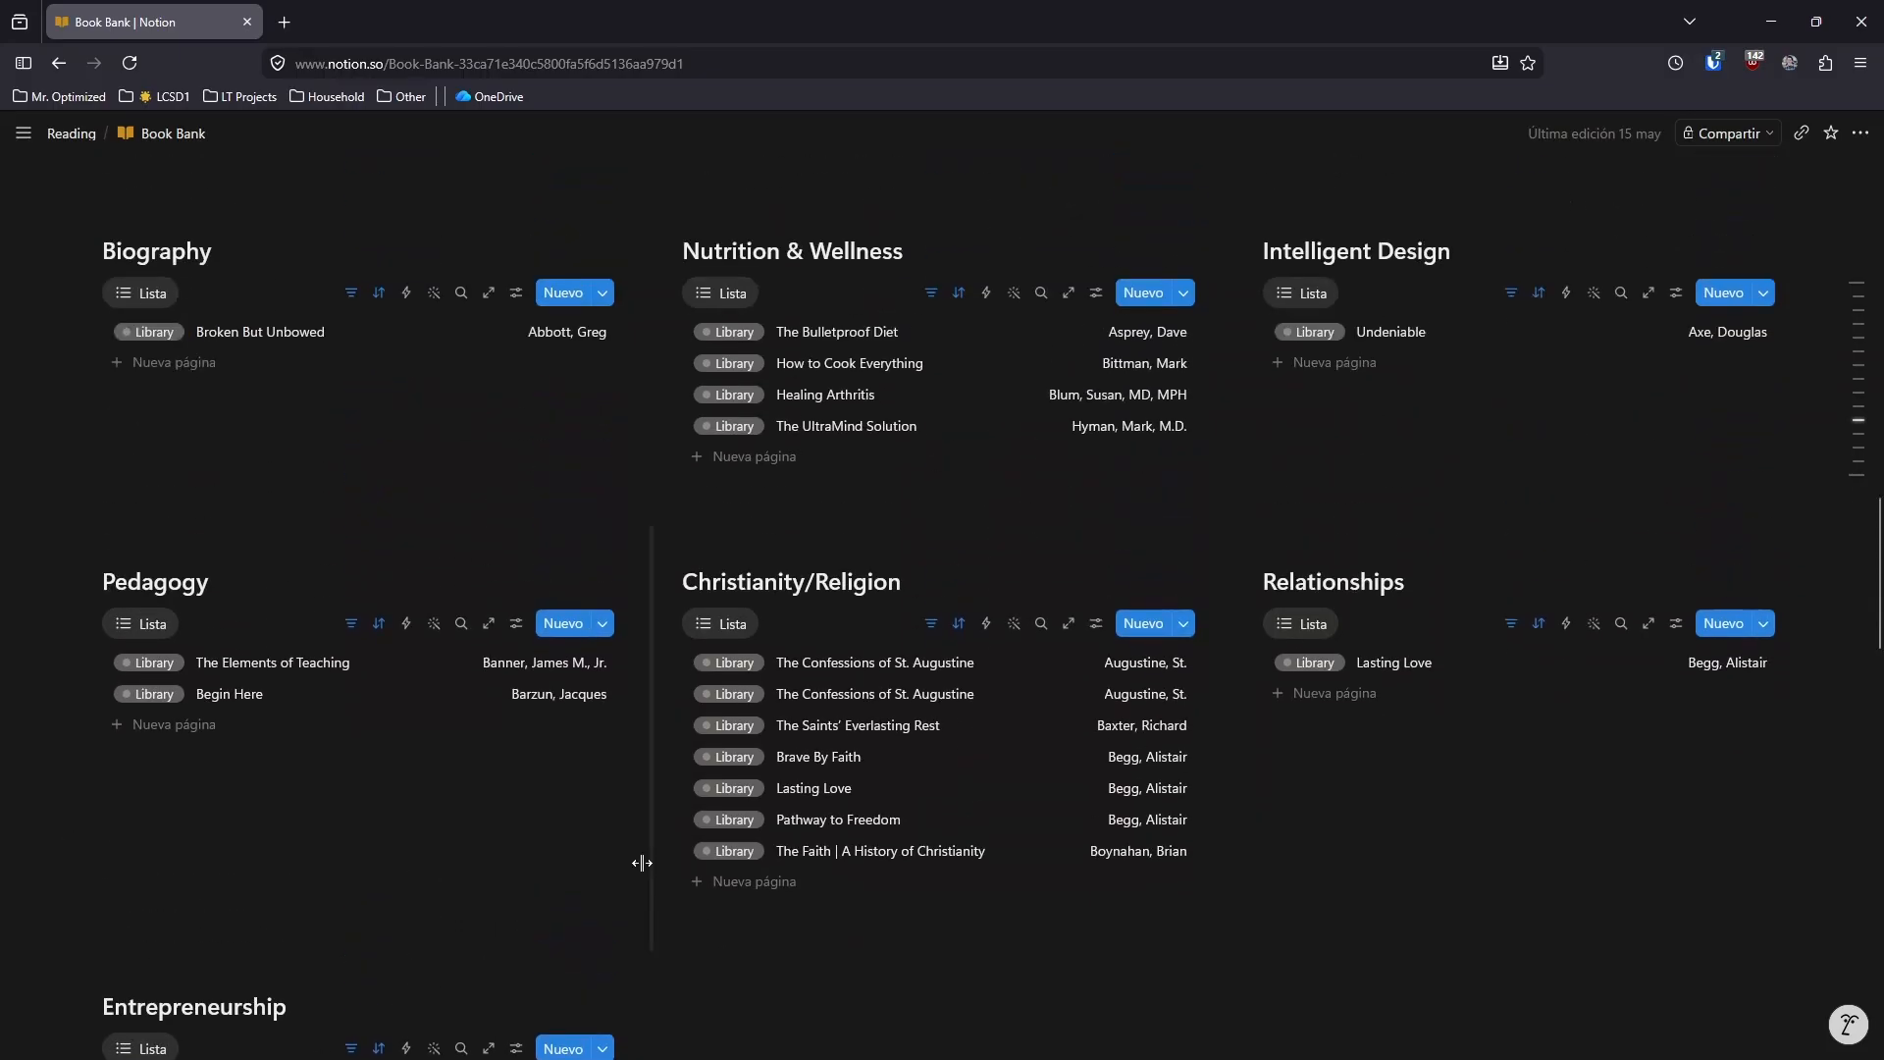
{"action": "scroll", "coordinate": [1241, 677], "scroll_direction": "up", "scroll_amount": 3}
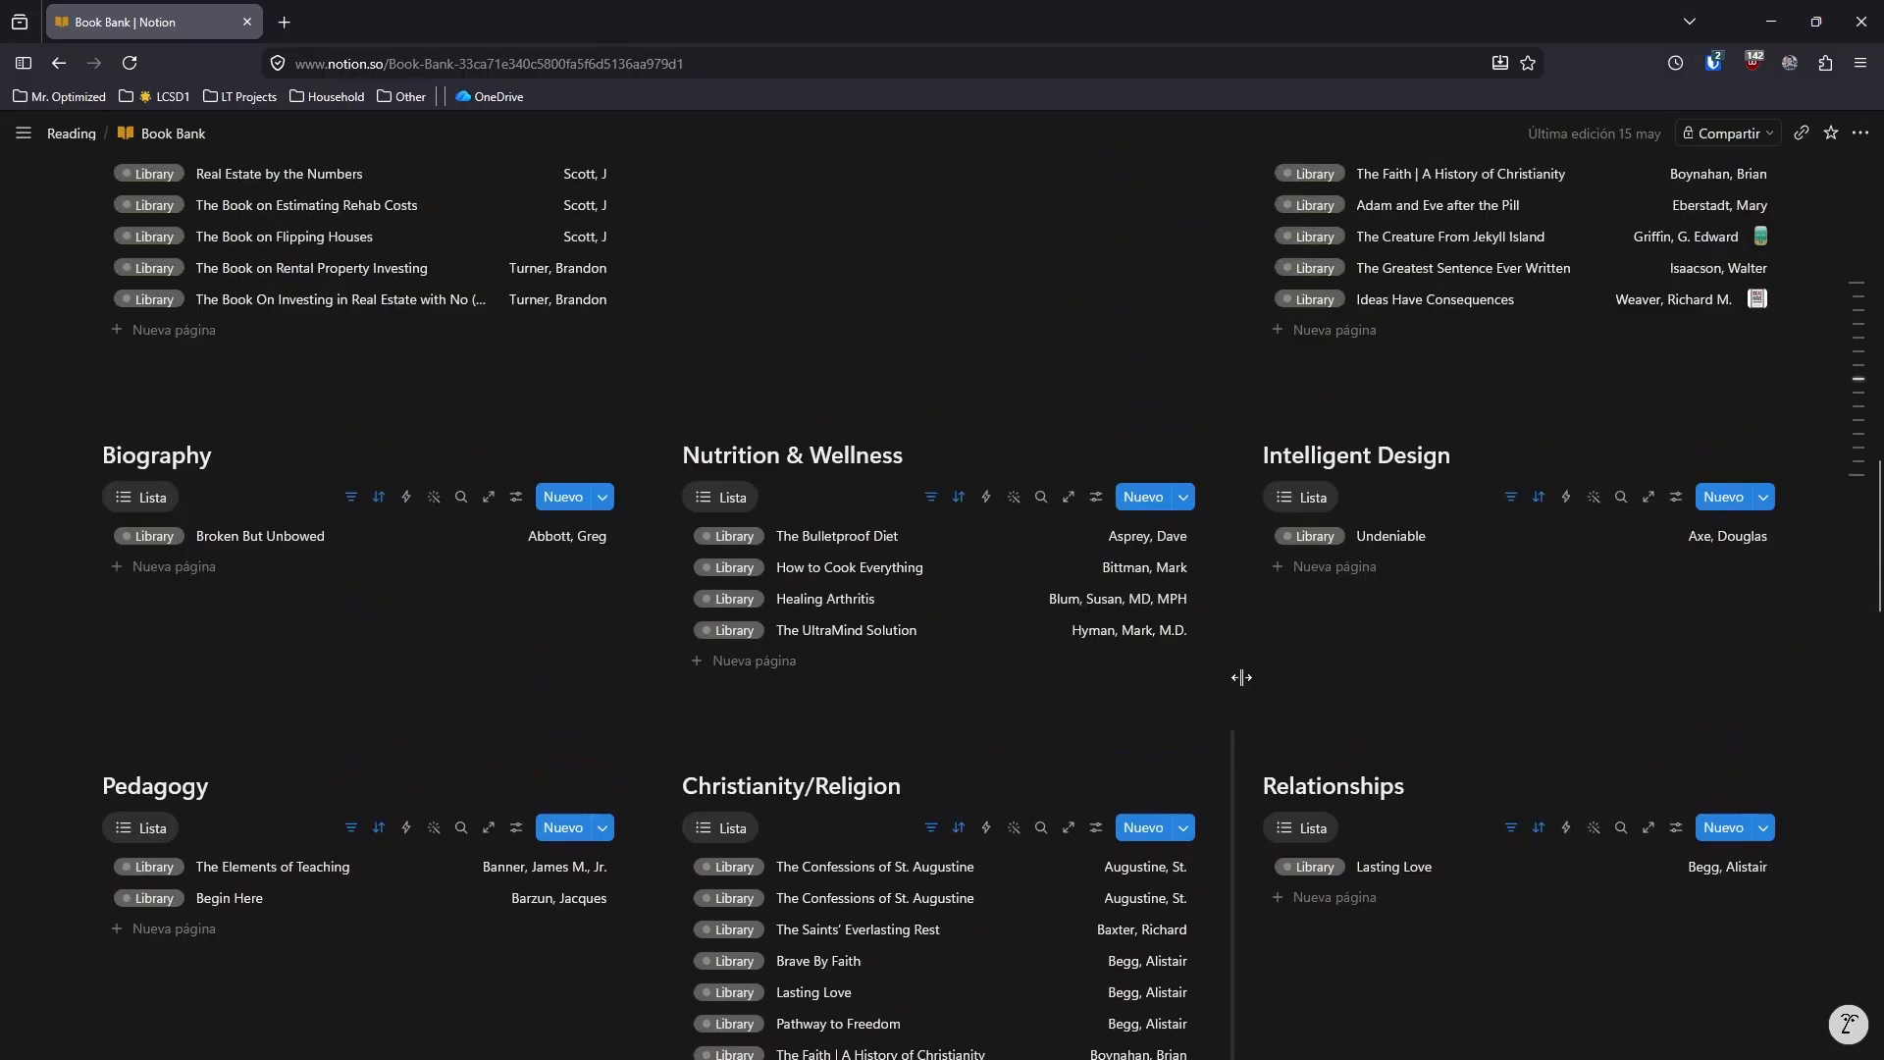
{"action": "scroll", "coordinate": [1239, 677], "scroll_direction": "up", "scroll_amount": 3}
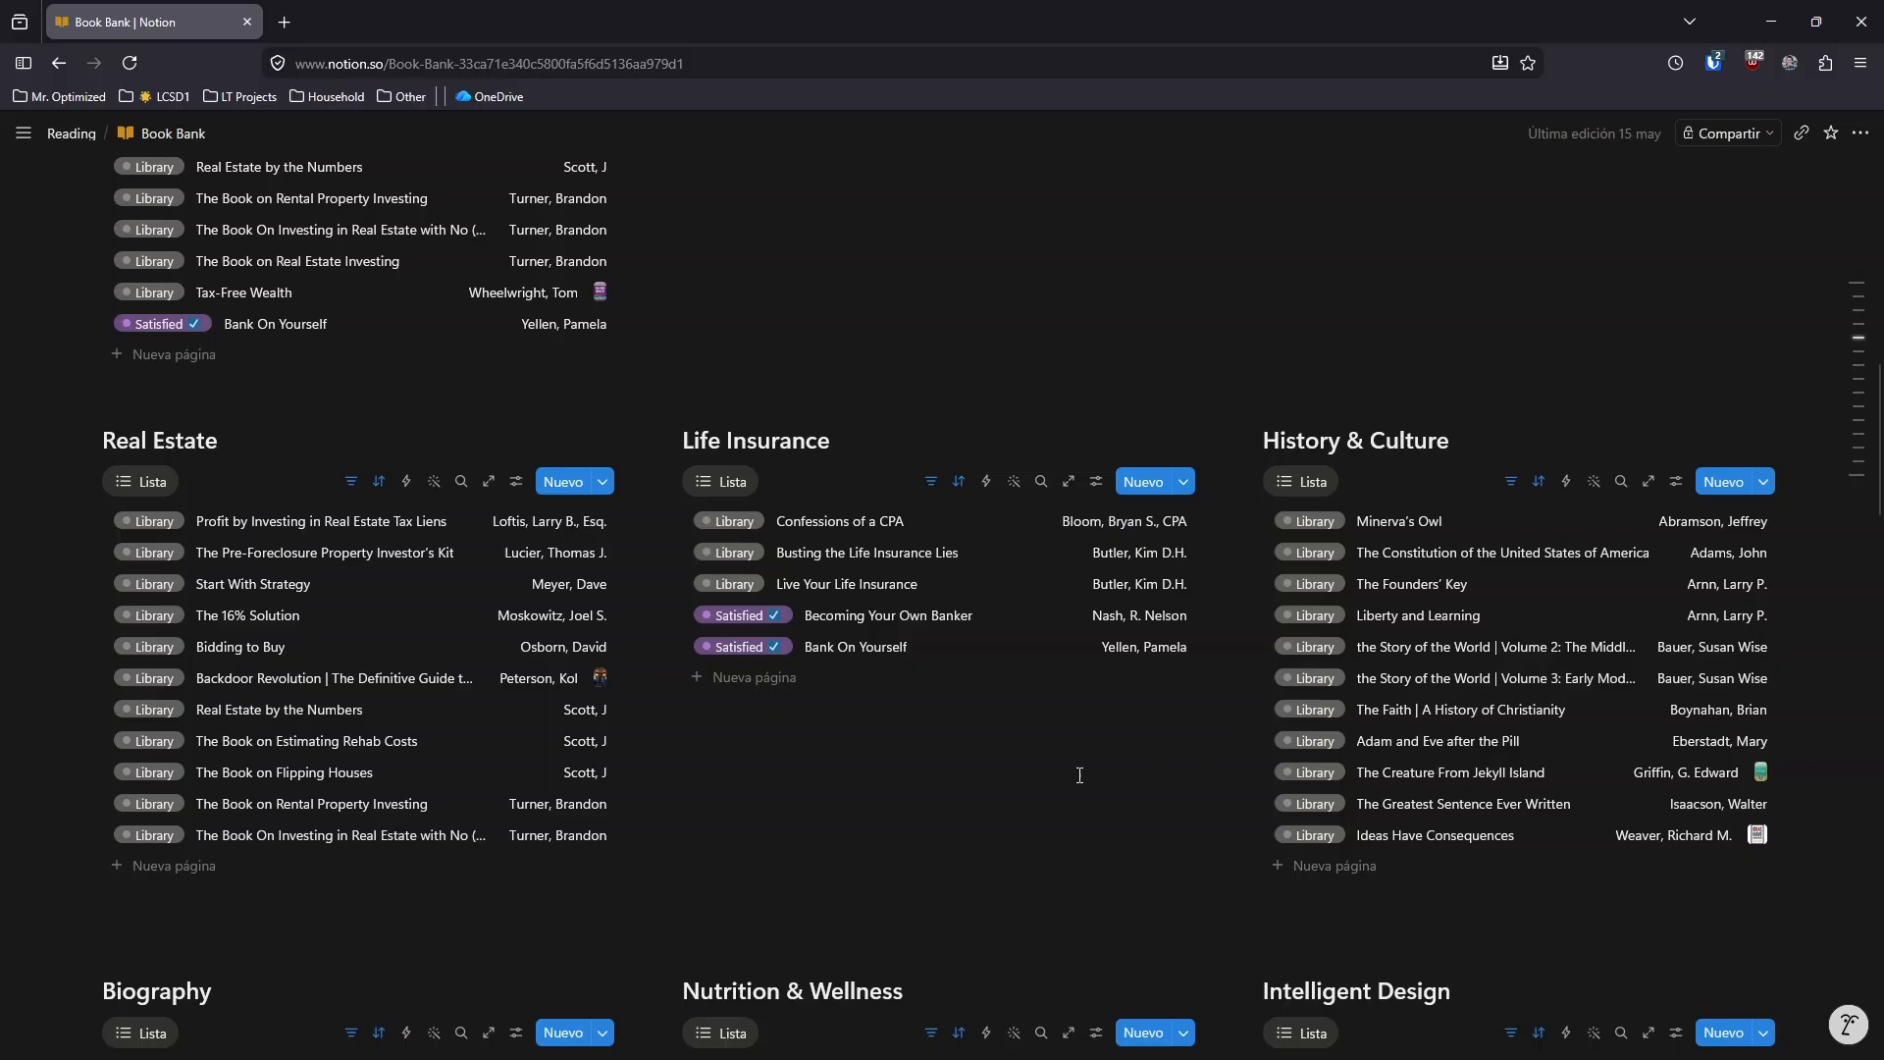
{"action": "scroll", "coordinate": [1020, 804], "scroll_direction": "up", "scroll_amount": 2}
{"action": "scroll", "coordinate": [1006, 822], "scroll_direction": "up", "scroll_amount": 5}
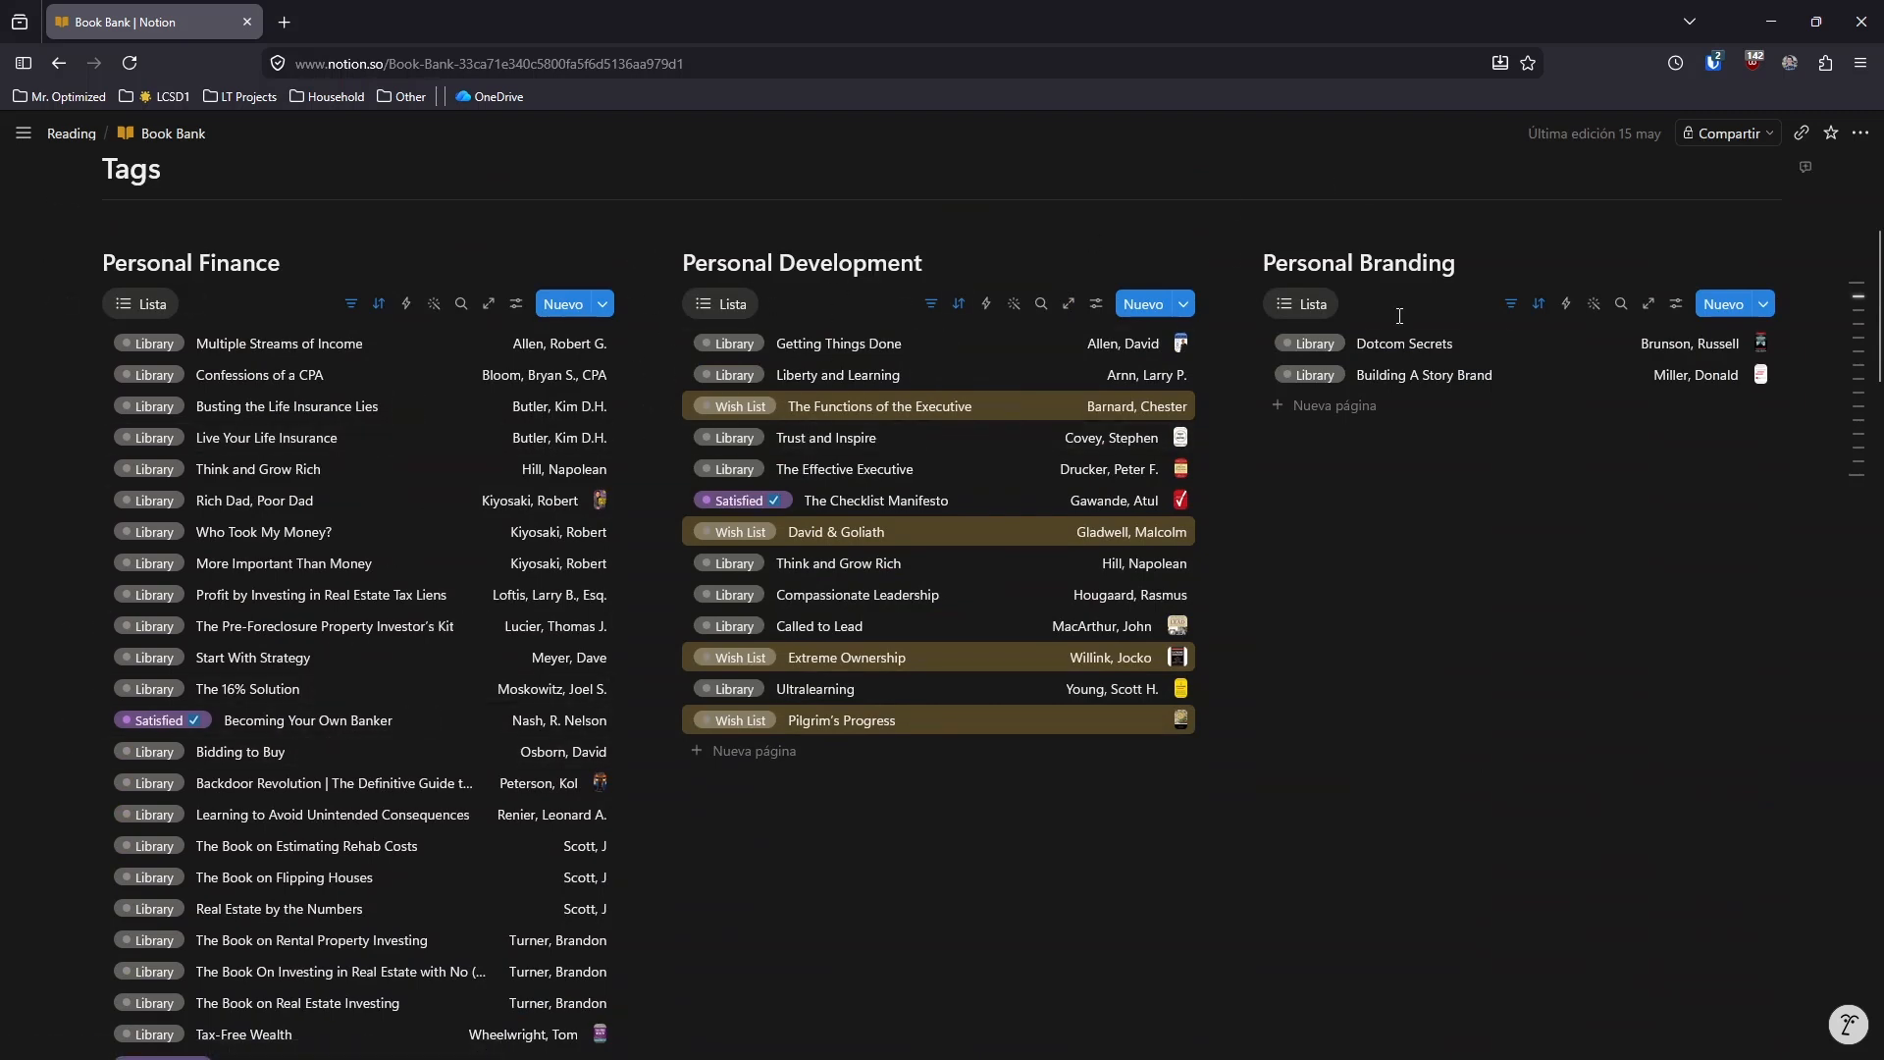
Examine the books and author order in the Personal Finance list beside the Personal Development and Personal Branding lists.
{"action": "scroll", "coordinate": [1380, 663], "scroll_direction": "down", "scroll_amount": 1}
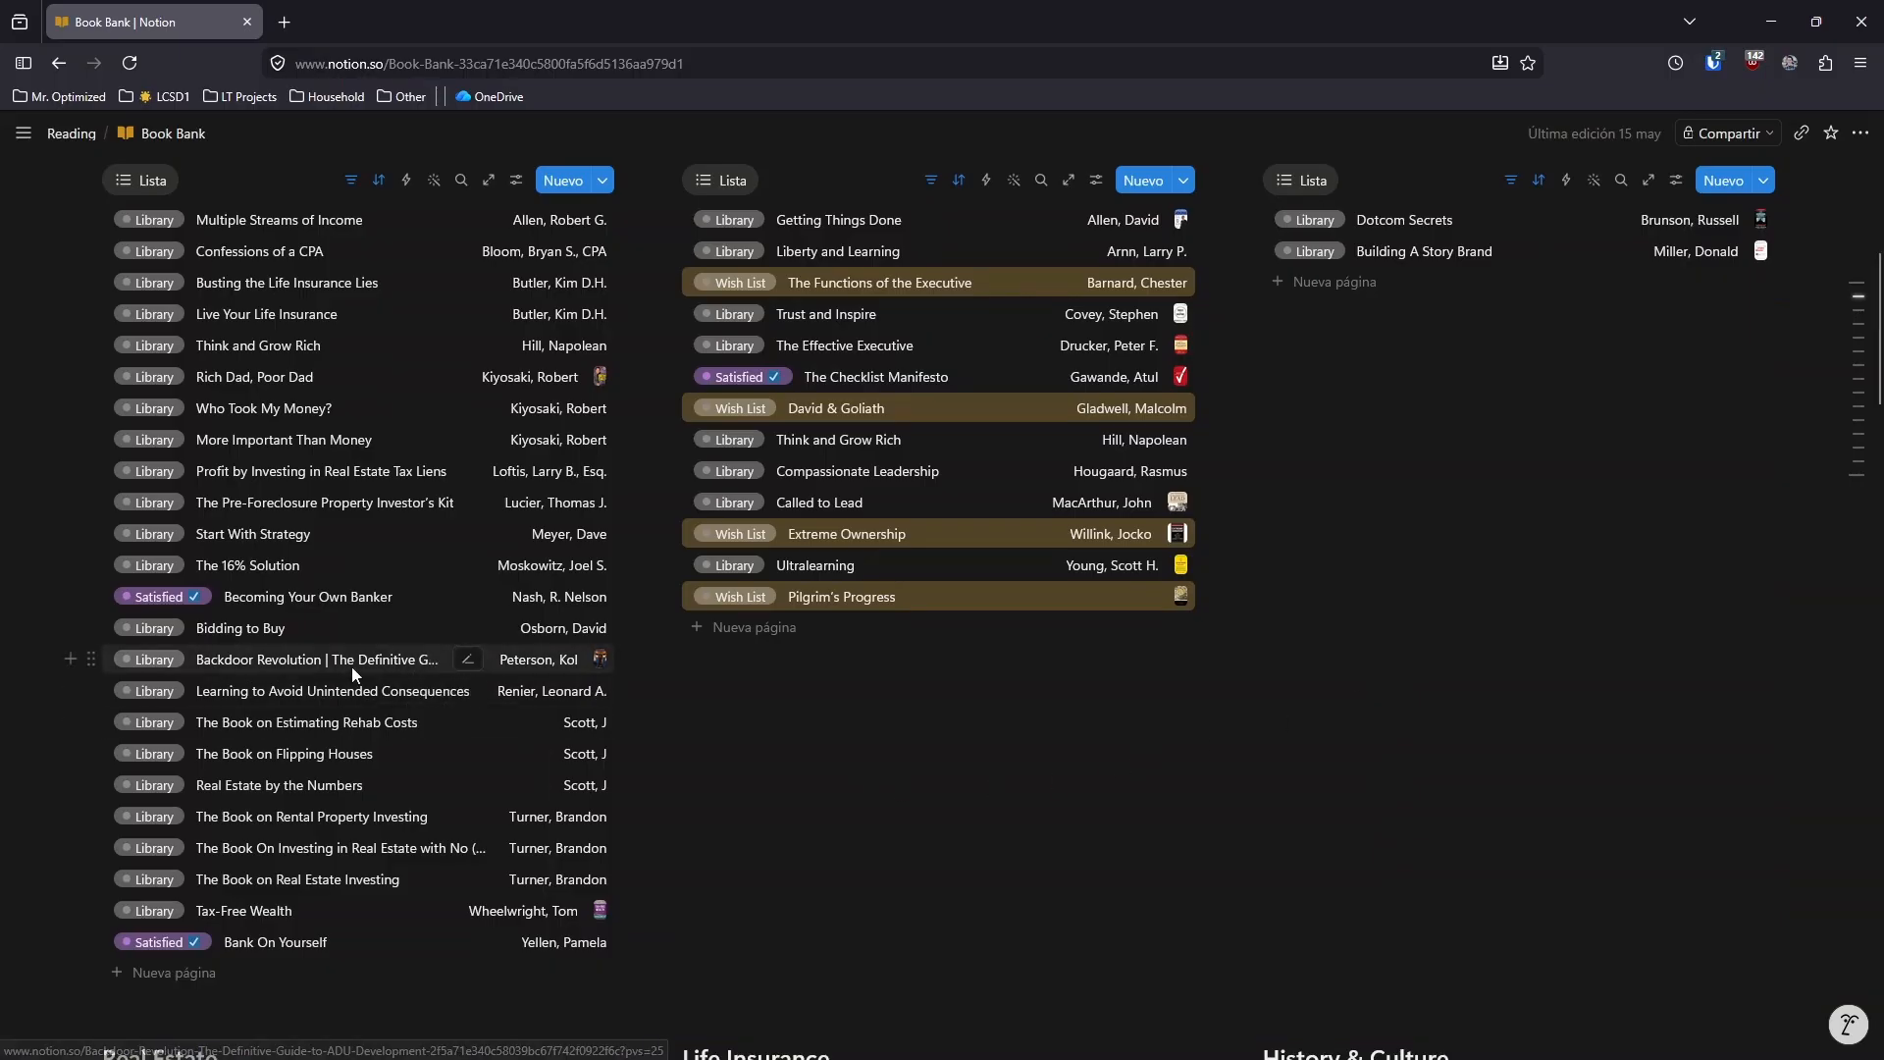
{"action": "scroll", "coordinate": [351, 667], "scroll_direction": "up", "scroll_amount": 1}
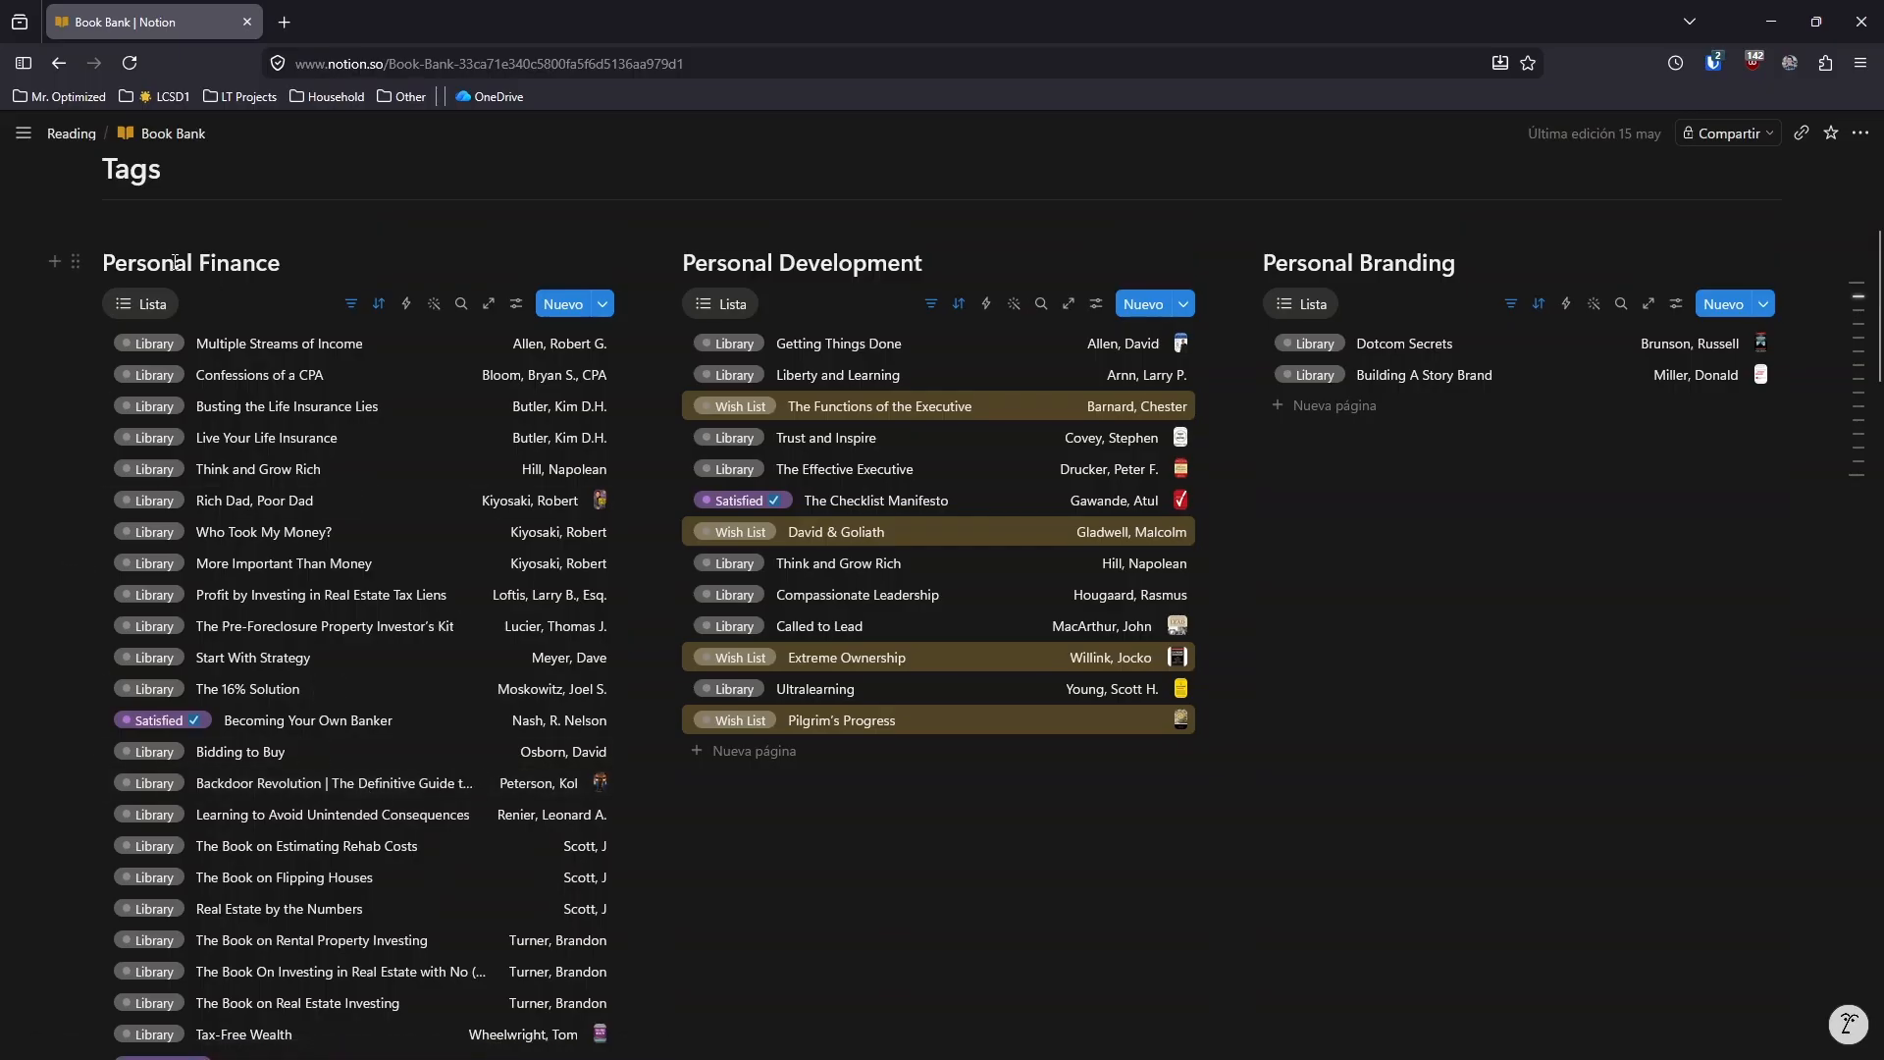
{"action": "scroll", "coordinate": [310, 634], "scroll_direction": "down", "scroll_amount": 3}
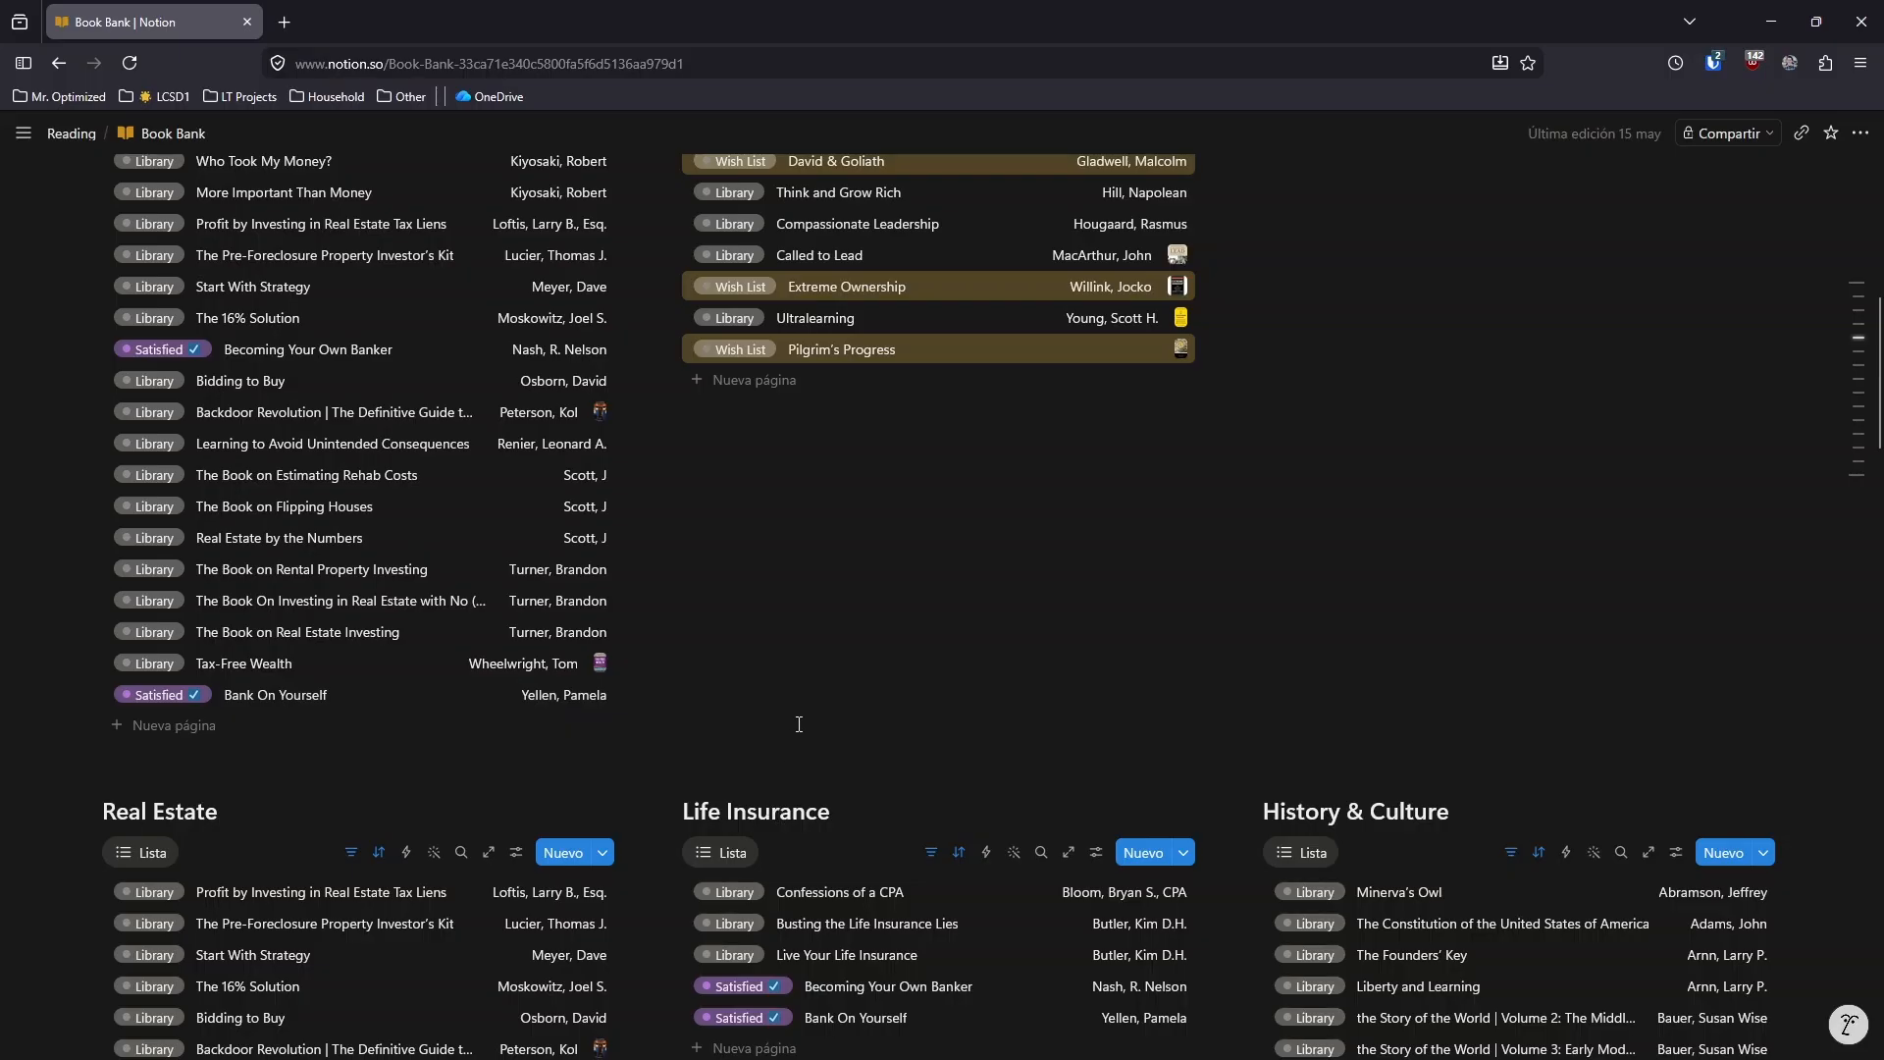
{"action": "scroll", "coordinate": [716, 770], "scroll_direction": "up", "scroll_amount": 2}
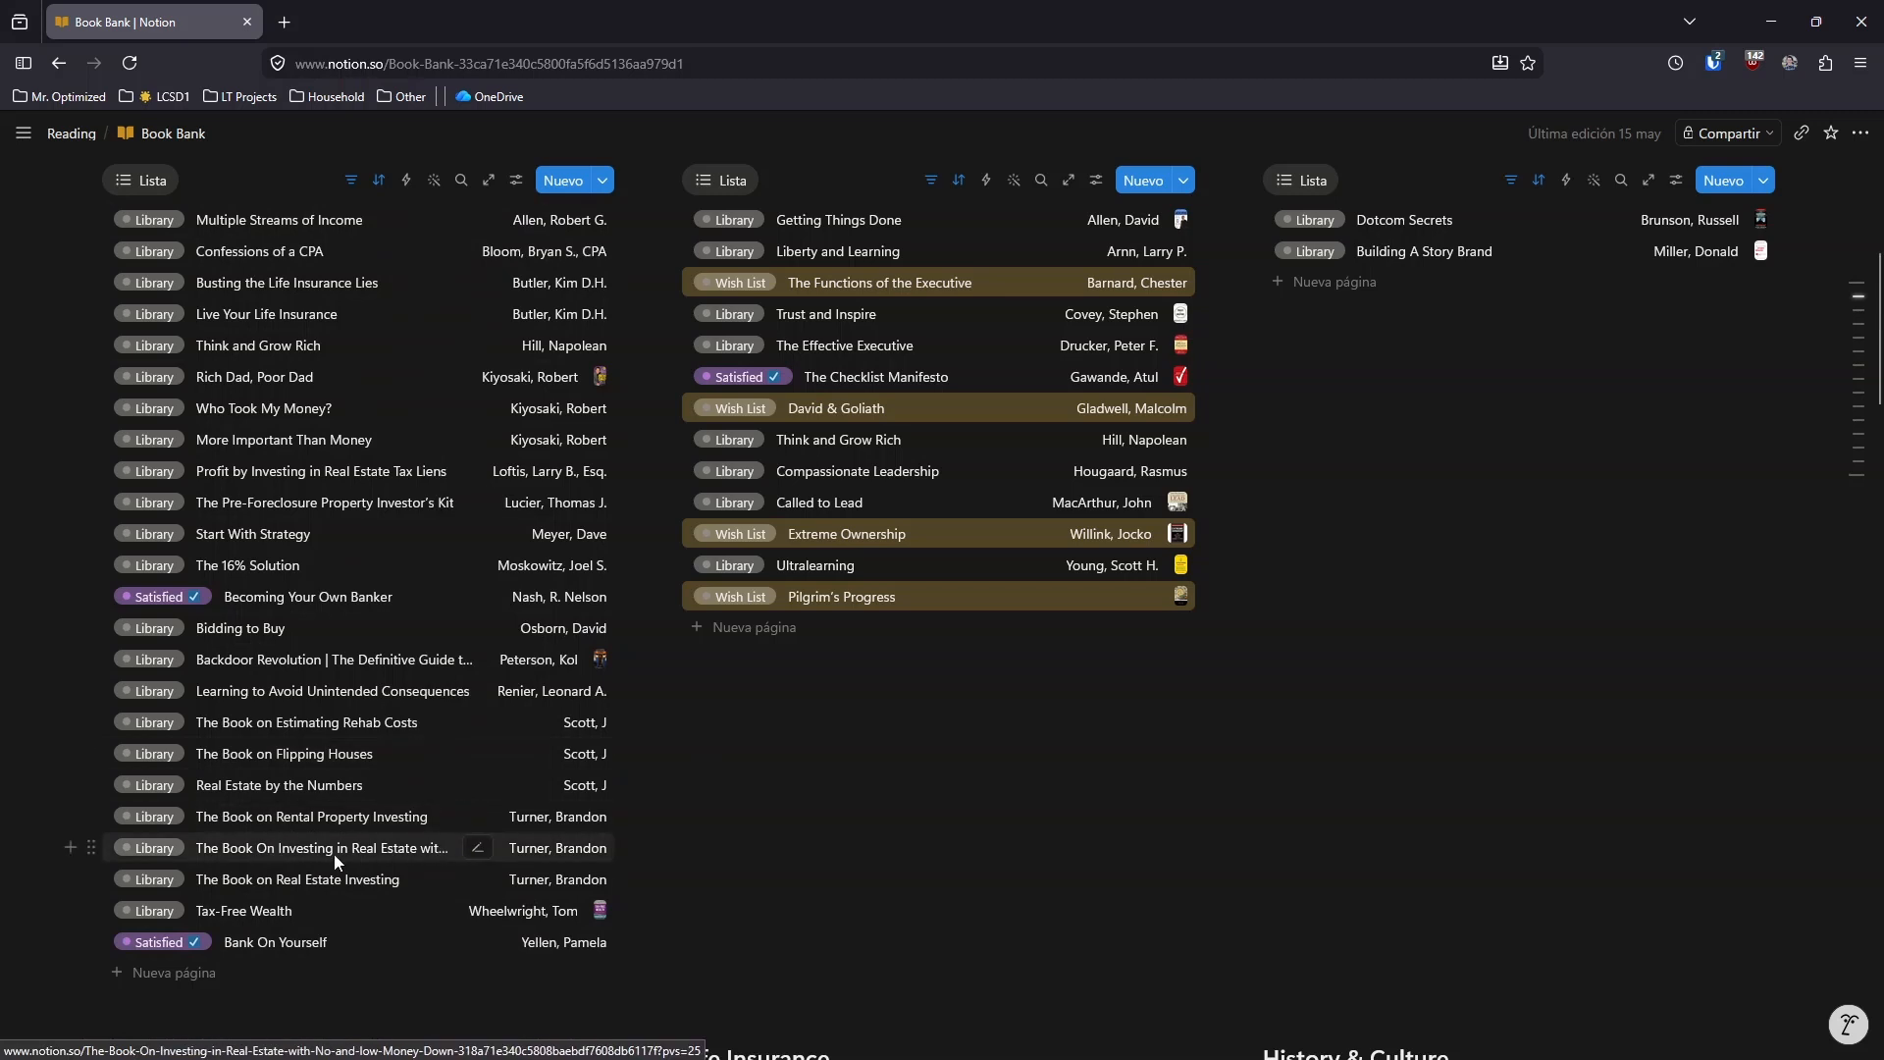
{"action": "scroll", "coordinate": [223, 349], "scroll_direction": "up", "scroll_amount": 1}
{"action": "scroll", "coordinate": [284, 850], "scroll_direction": "down", "scroll_amount": 1}
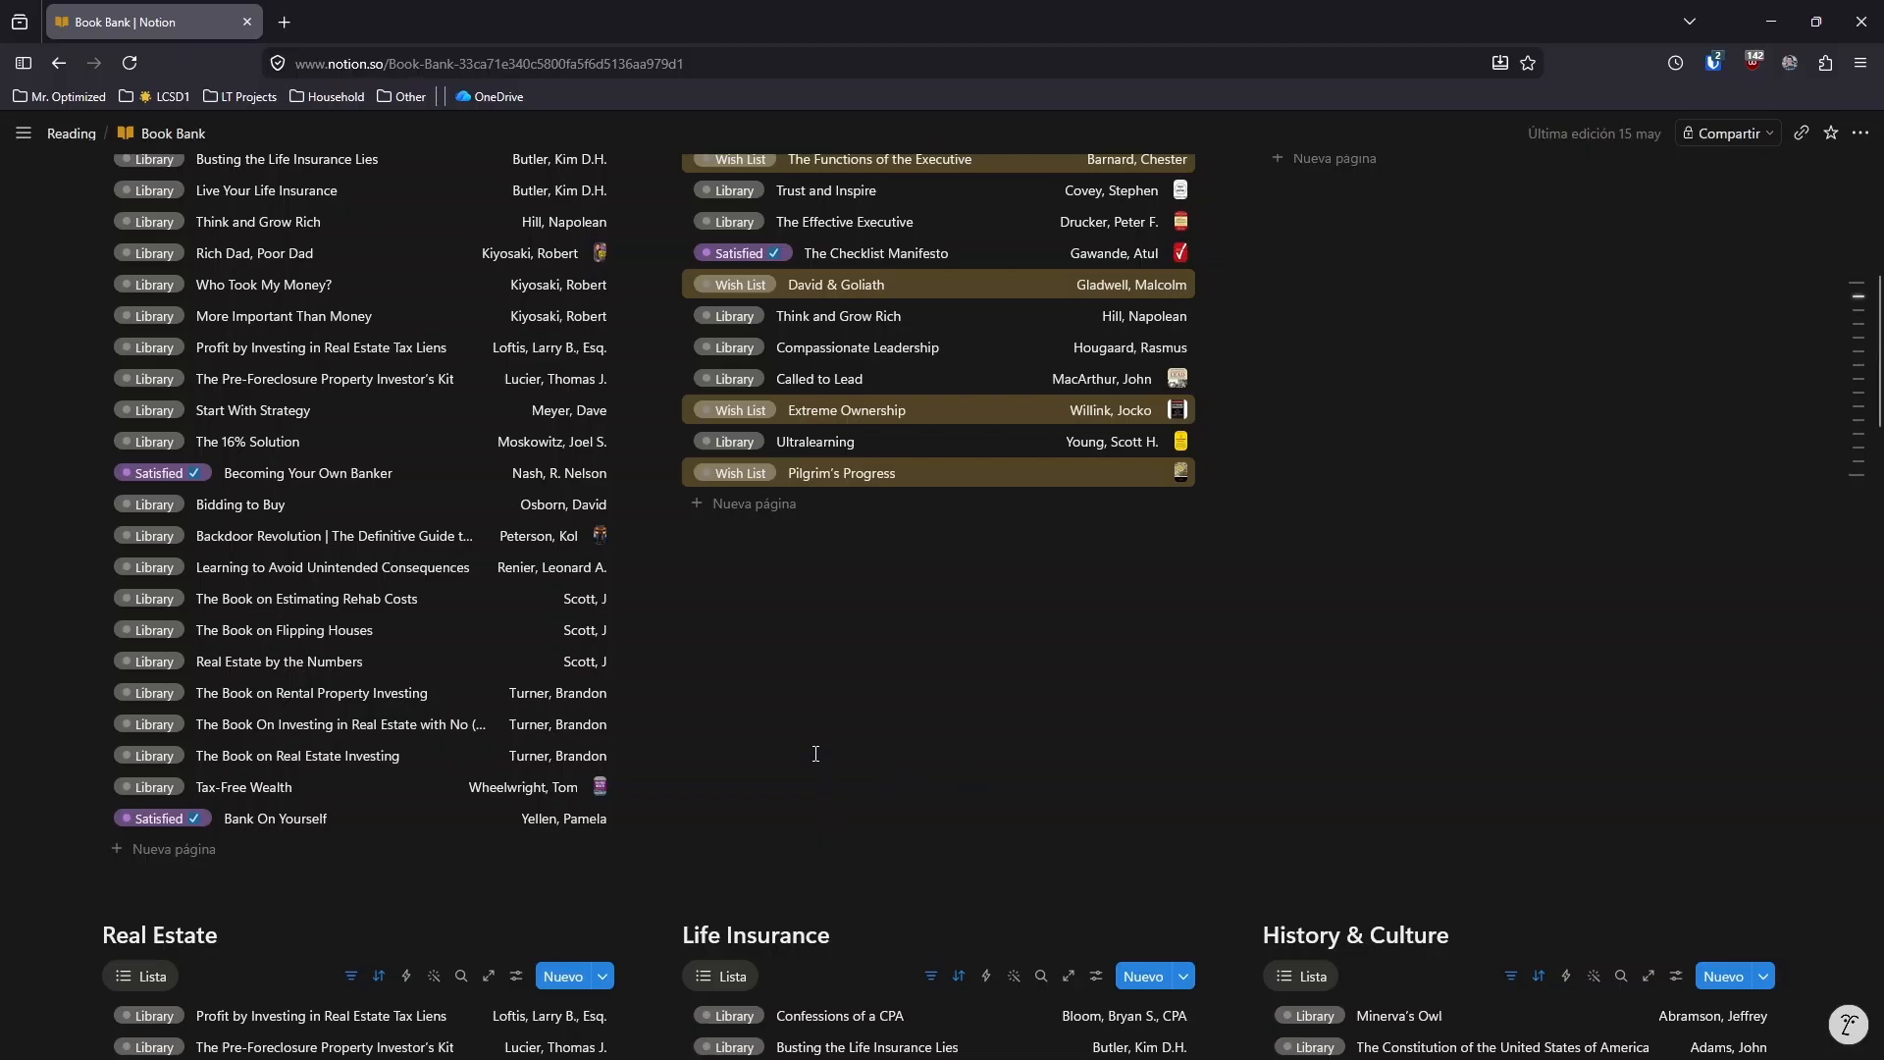
{"action": "scroll", "coordinate": [812, 776], "scroll_direction": "up", "scroll_amount": 3}
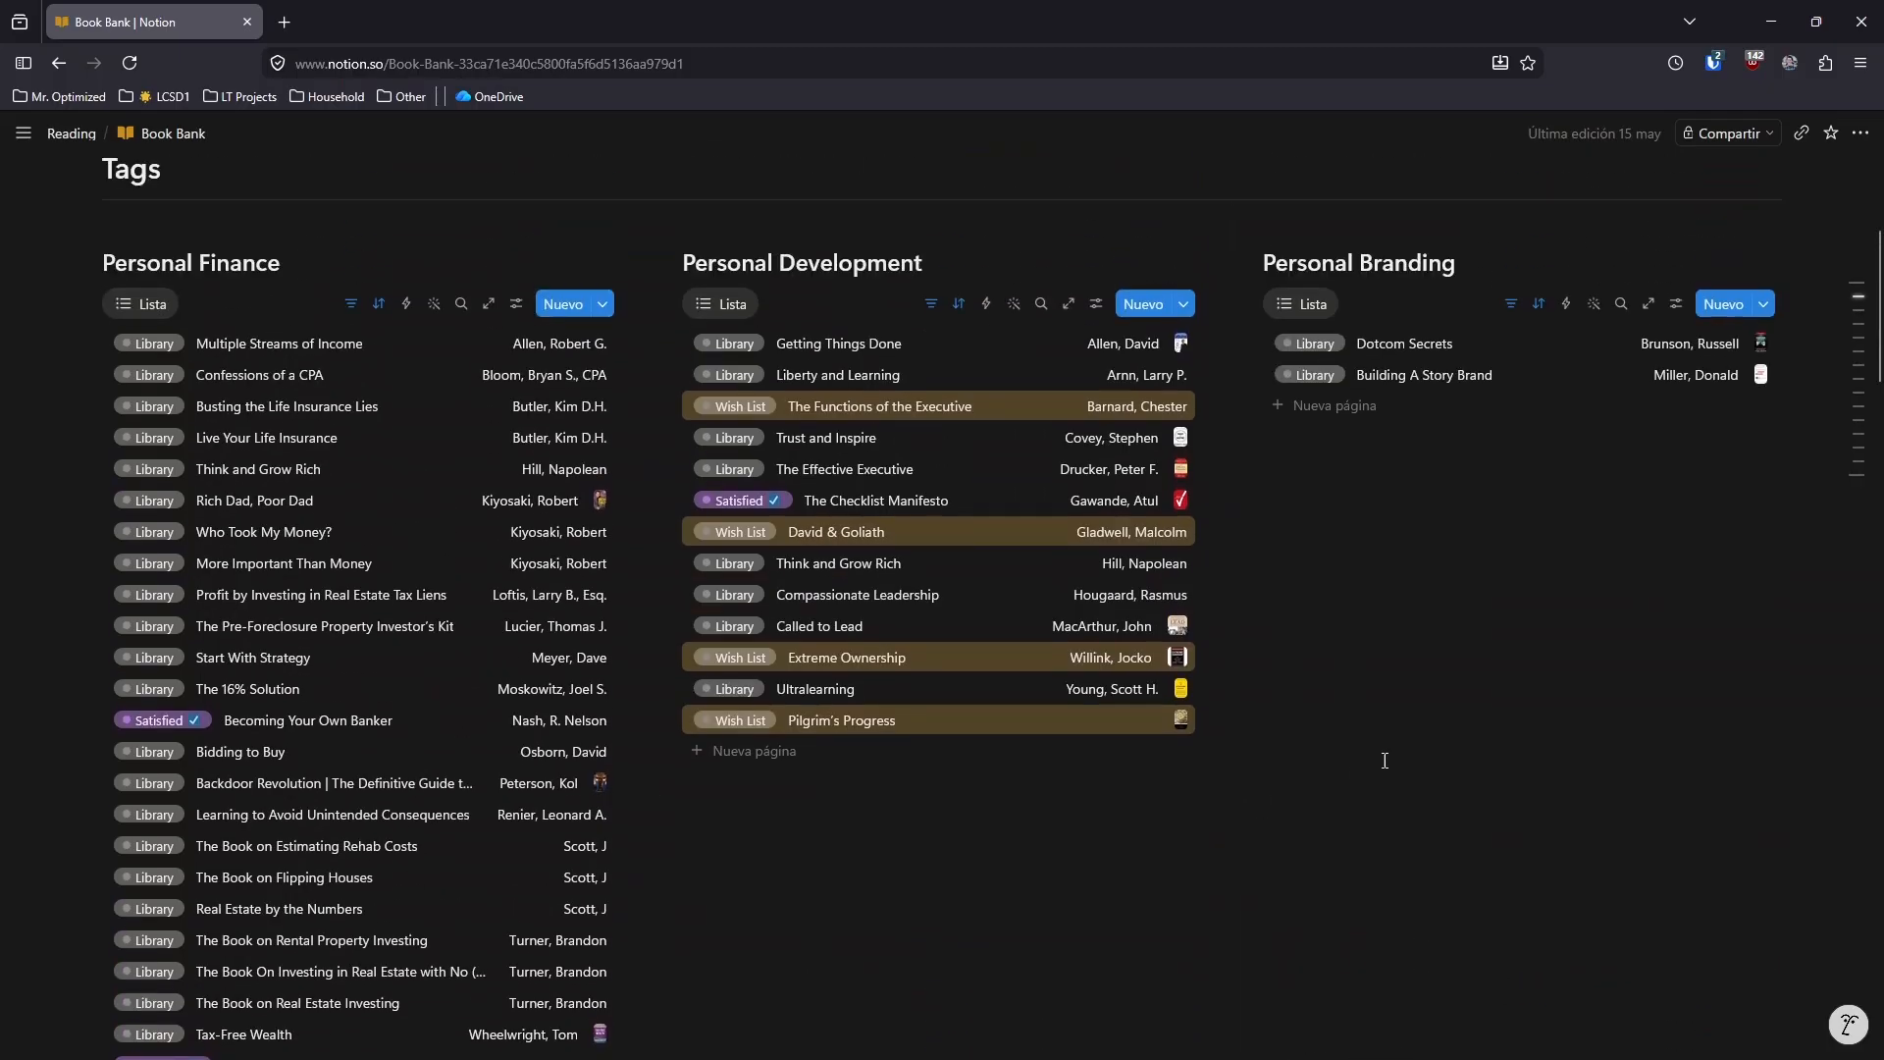
Compare the Real Estate, Life Insurance and History & Culture lists with the Personal Finance row for books filed under several tags.
{"action": "scroll", "coordinate": [1235, 829], "scroll_direction": "down", "scroll_amount": 8}
{"action": "scroll", "coordinate": [1219, 819], "scroll_direction": "up", "scroll_amount": 3}
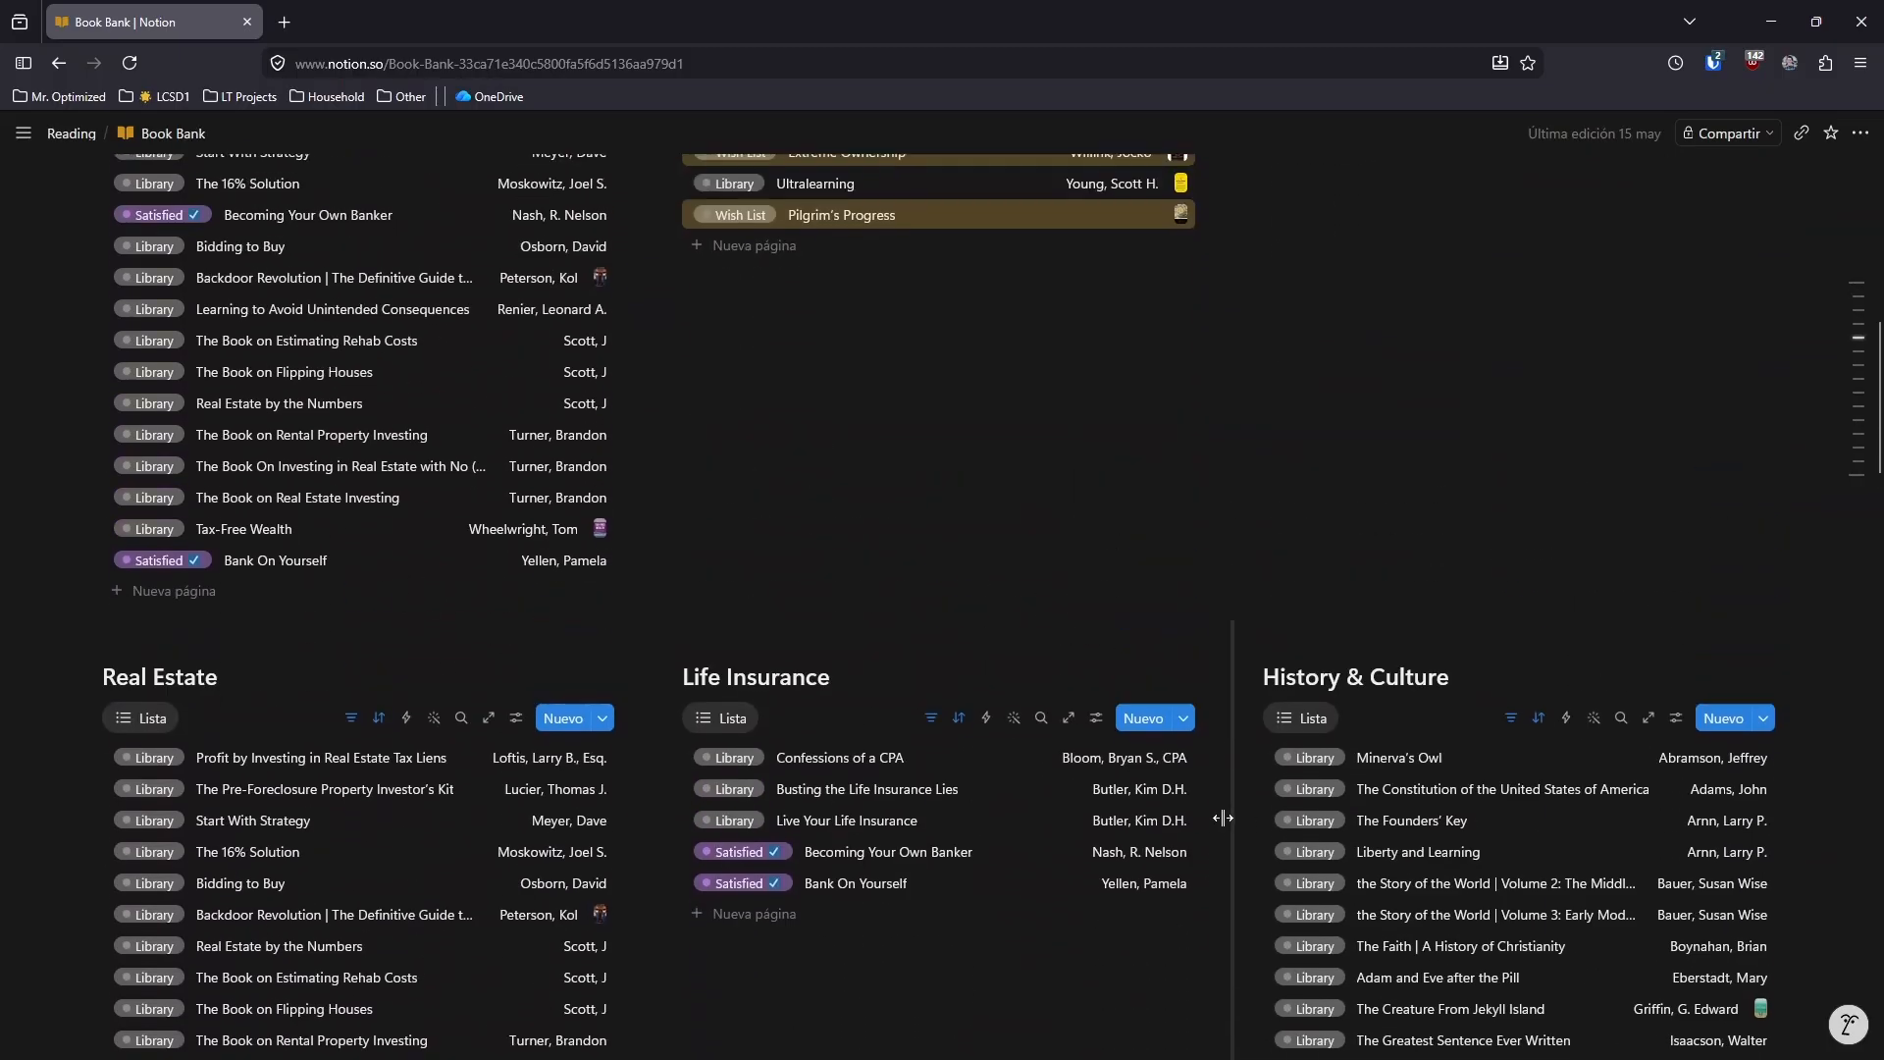
{"action": "scroll", "coordinate": [1223, 819], "scroll_direction": "down", "scroll_amount": 3}
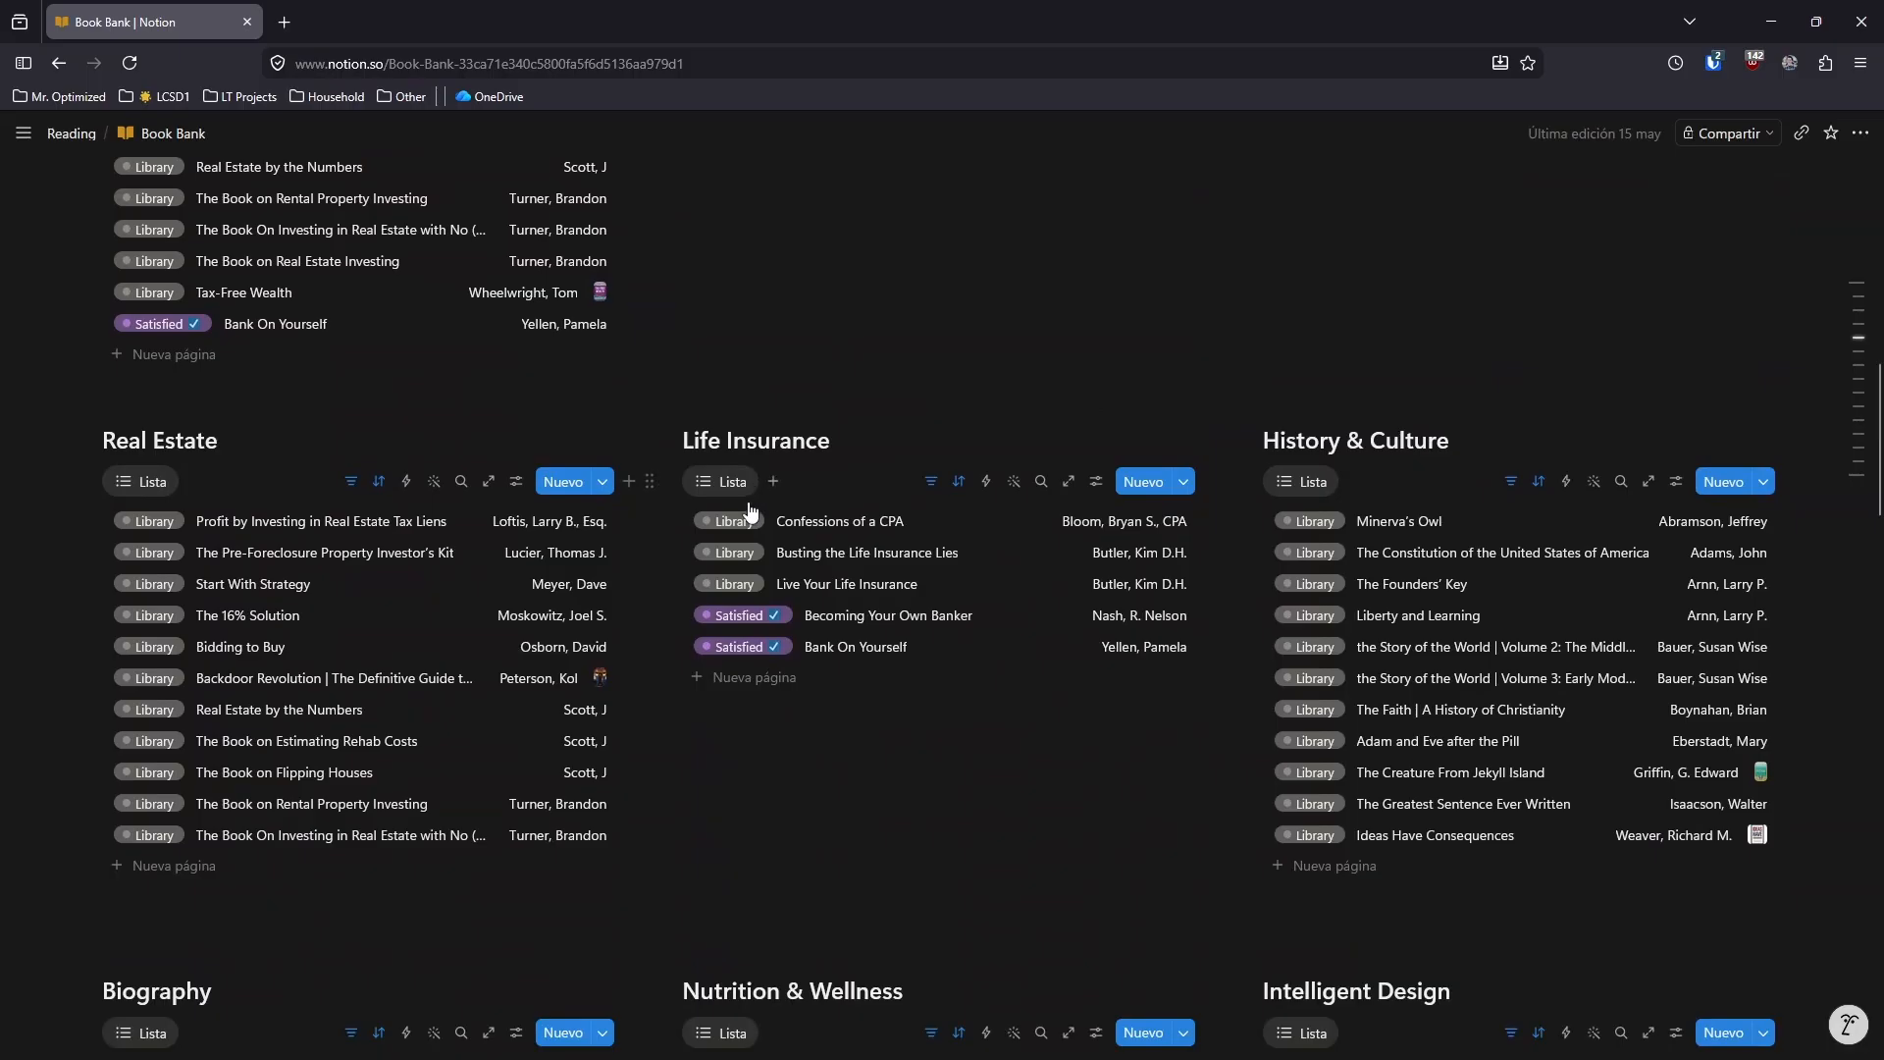
{"action": "scroll", "coordinate": [291, 381], "scroll_direction": "up", "scroll_amount": 4}
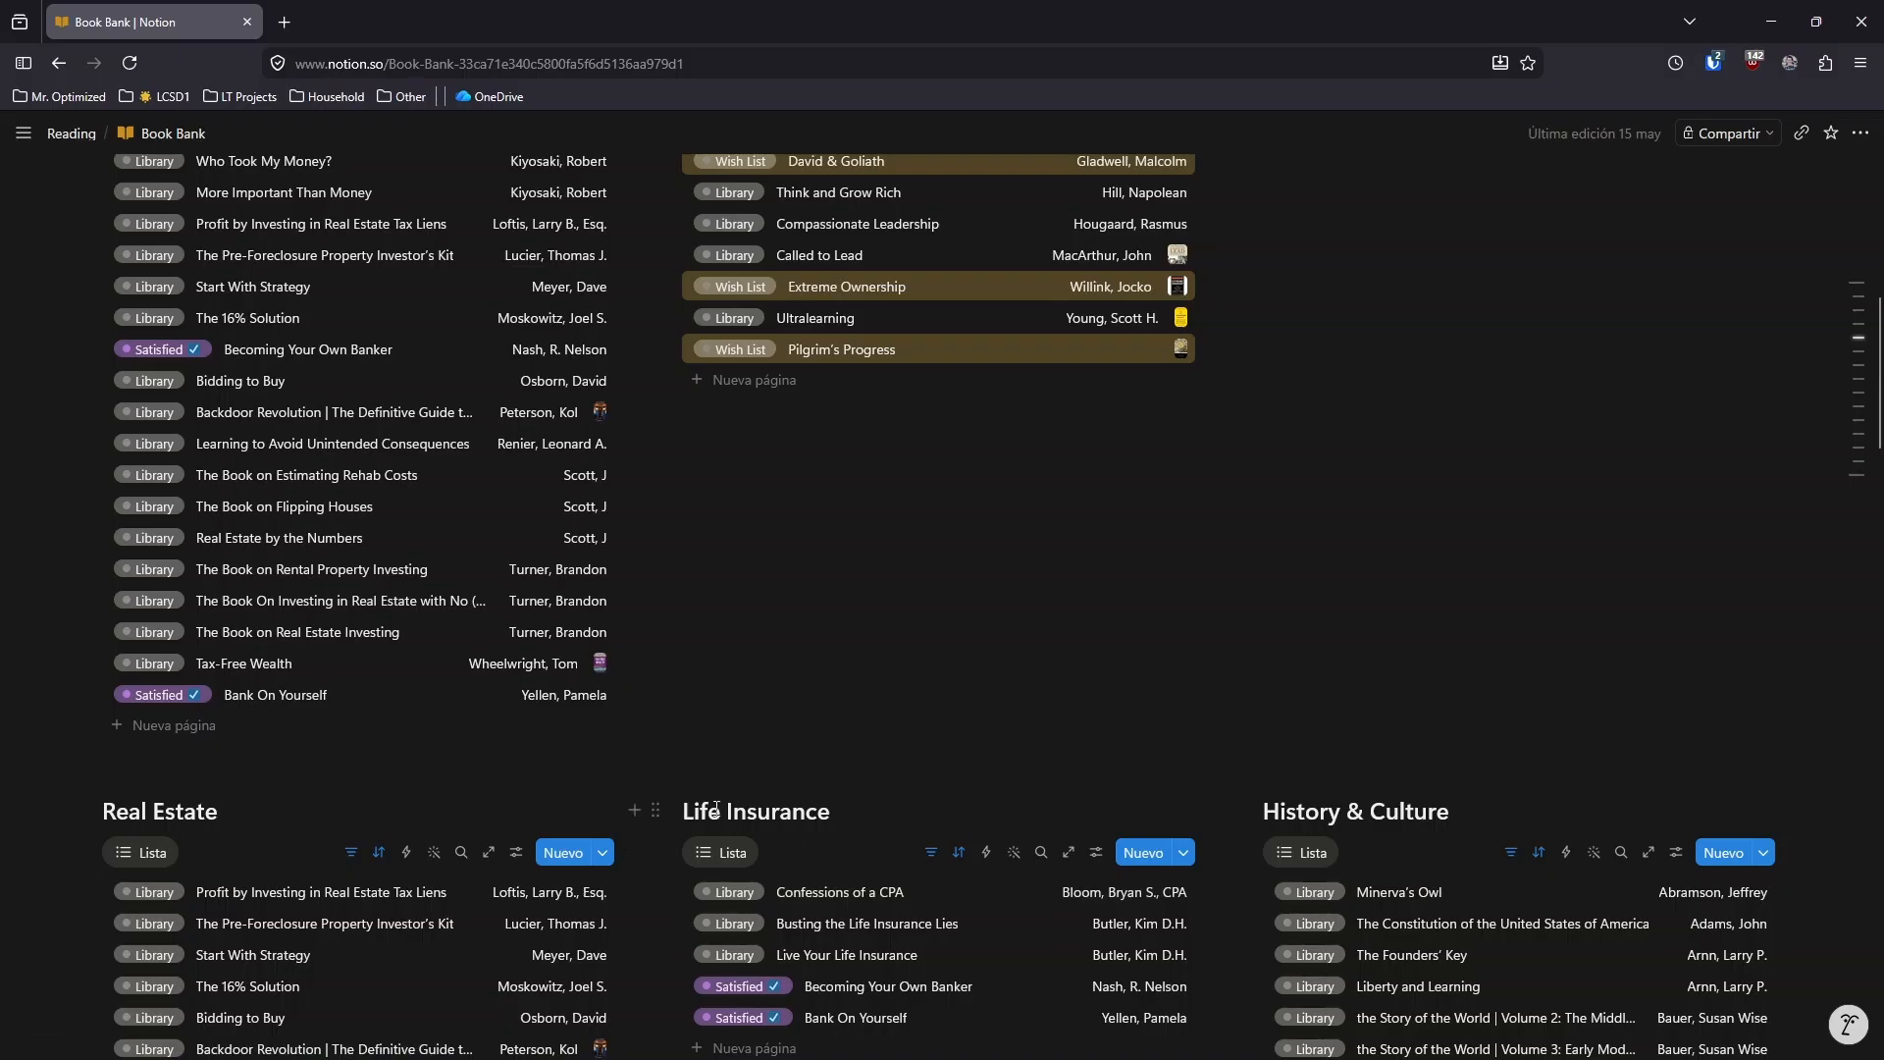
{"action": "scroll", "coordinate": [814, 821], "scroll_direction": "down", "scroll_amount": 3}
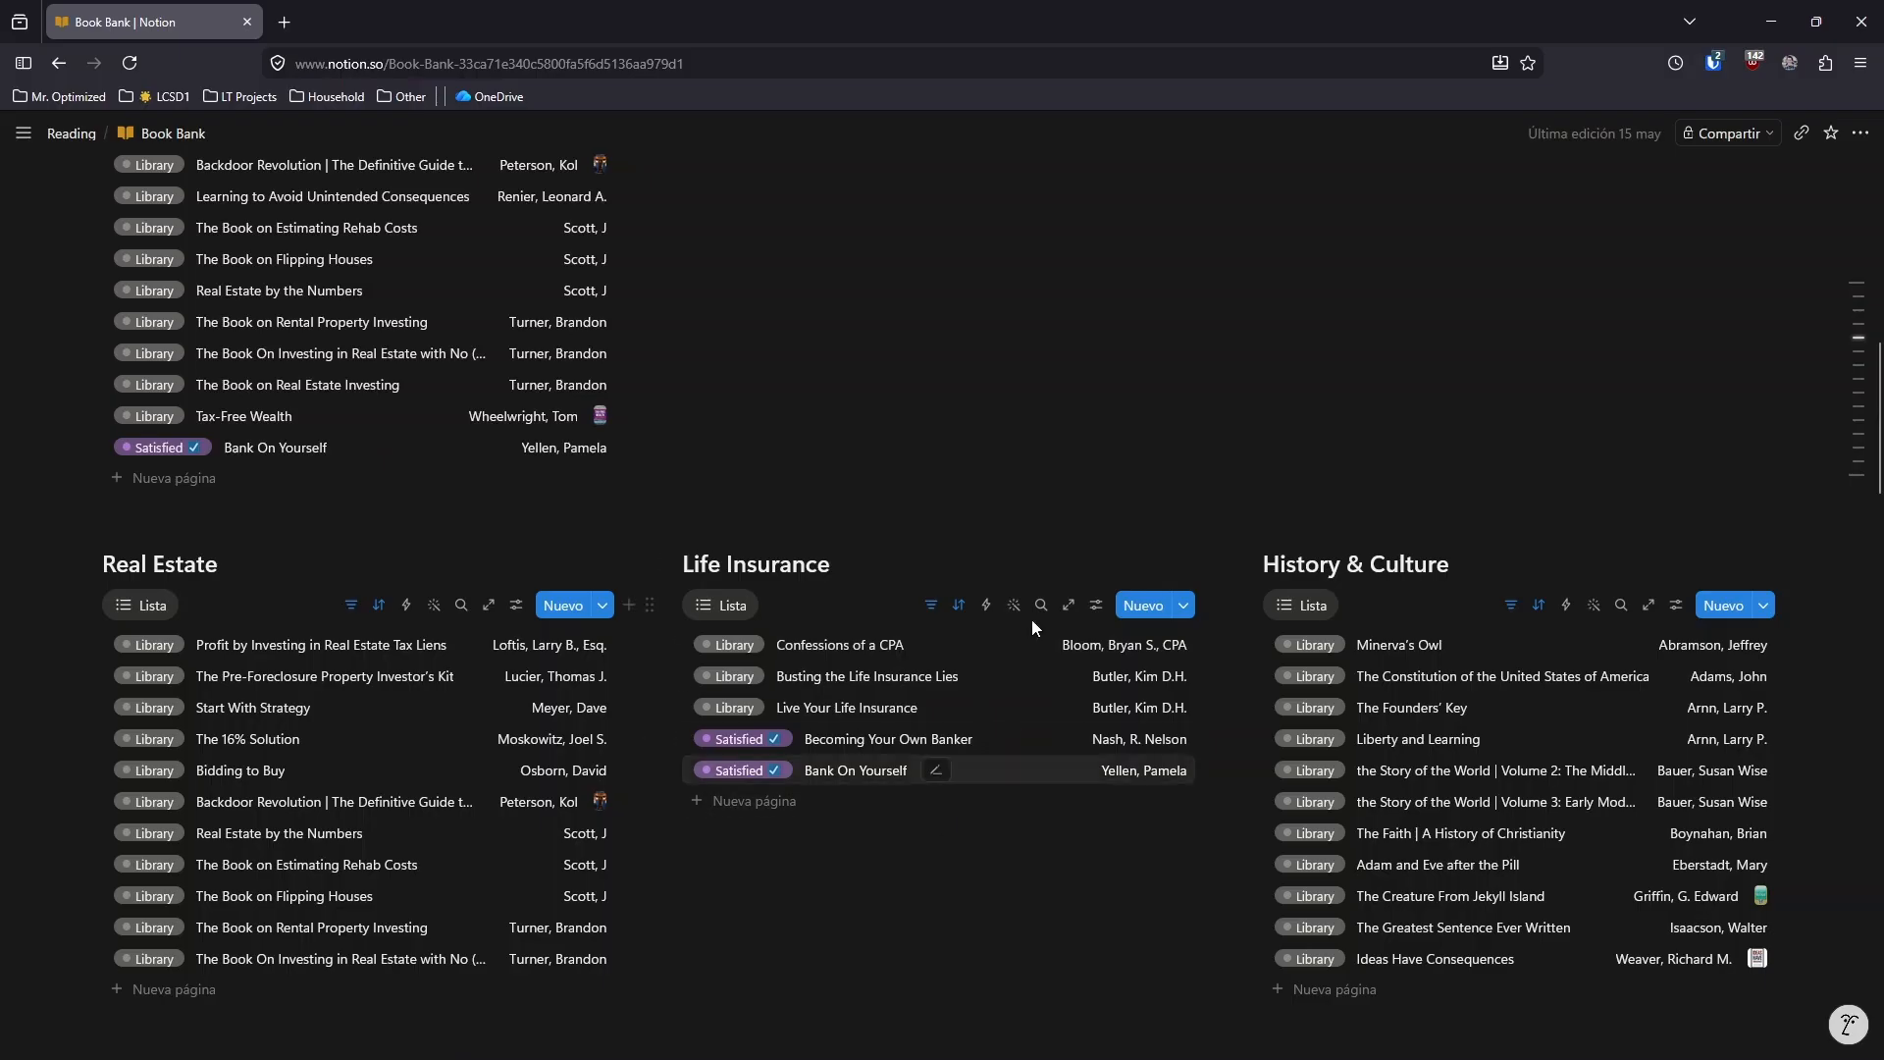
{"action": "scroll", "coordinate": [812, 851], "scroll_direction": "down", "scroll_amount": 4}
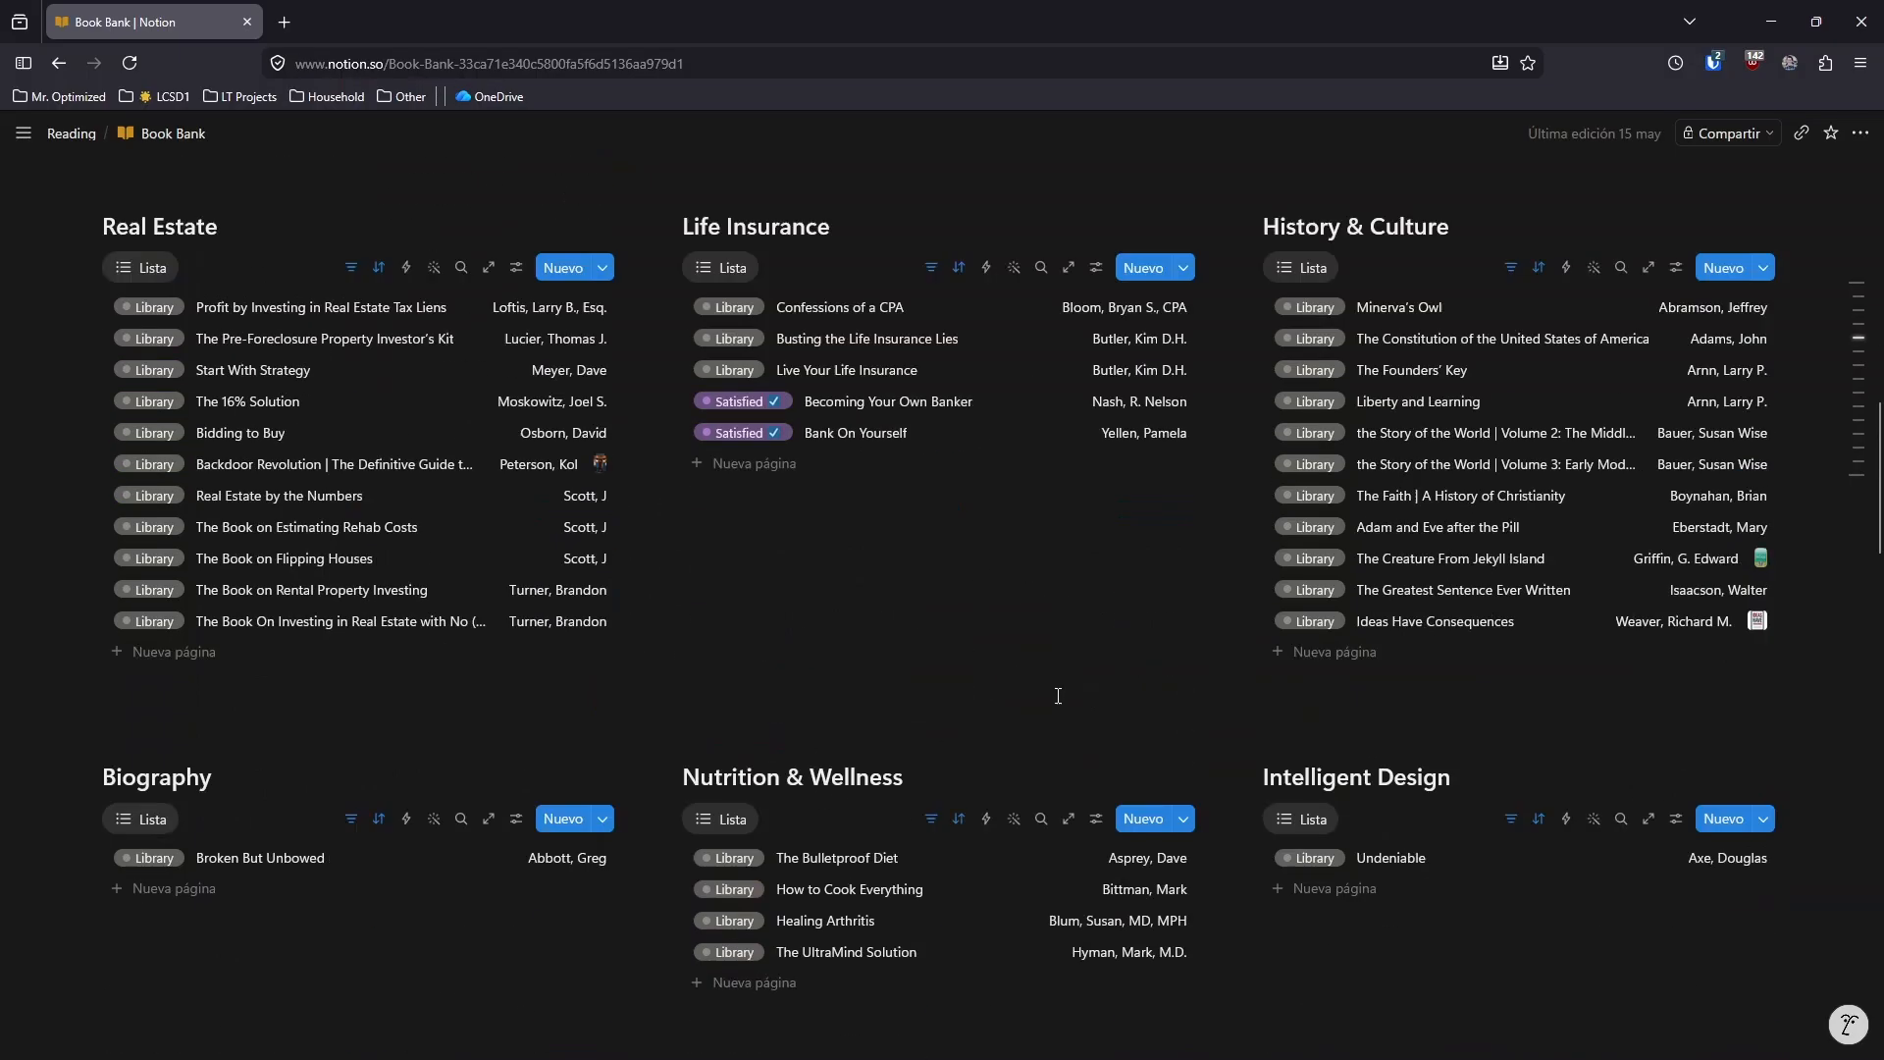
{"action": "scroll", "coordinate": [992, 652], "scroll_direction": "up", "scroll_amount": 8}
{"action": "scroll", "coordinate": [844, 737], "scroll_direction": "up", "scroll_amount": 2}
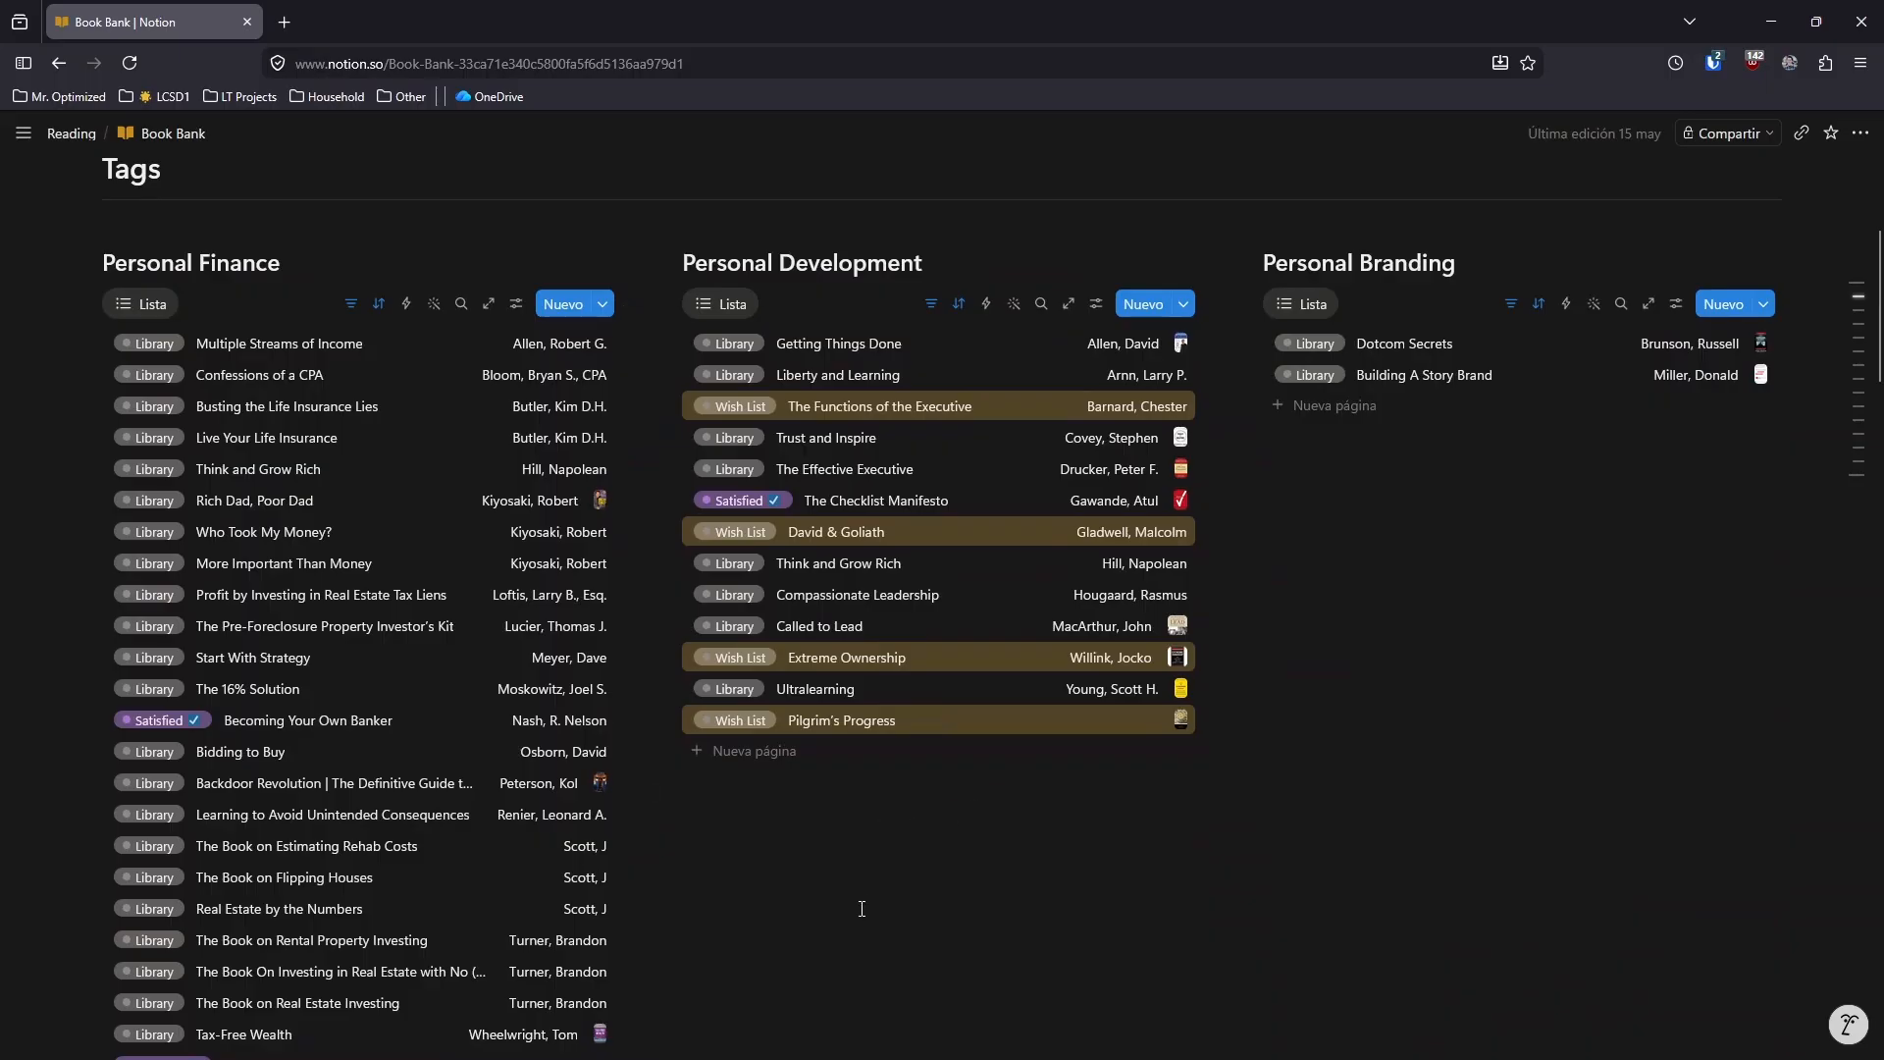
{"action": "scroll", "coordinate": [864, 897], "scroll_direction": "down", "scroll_amount": 1}
{"action": "scroll", "coordinate": [863, 861], "scroll_direction": "down", "scroll_amount": 1}
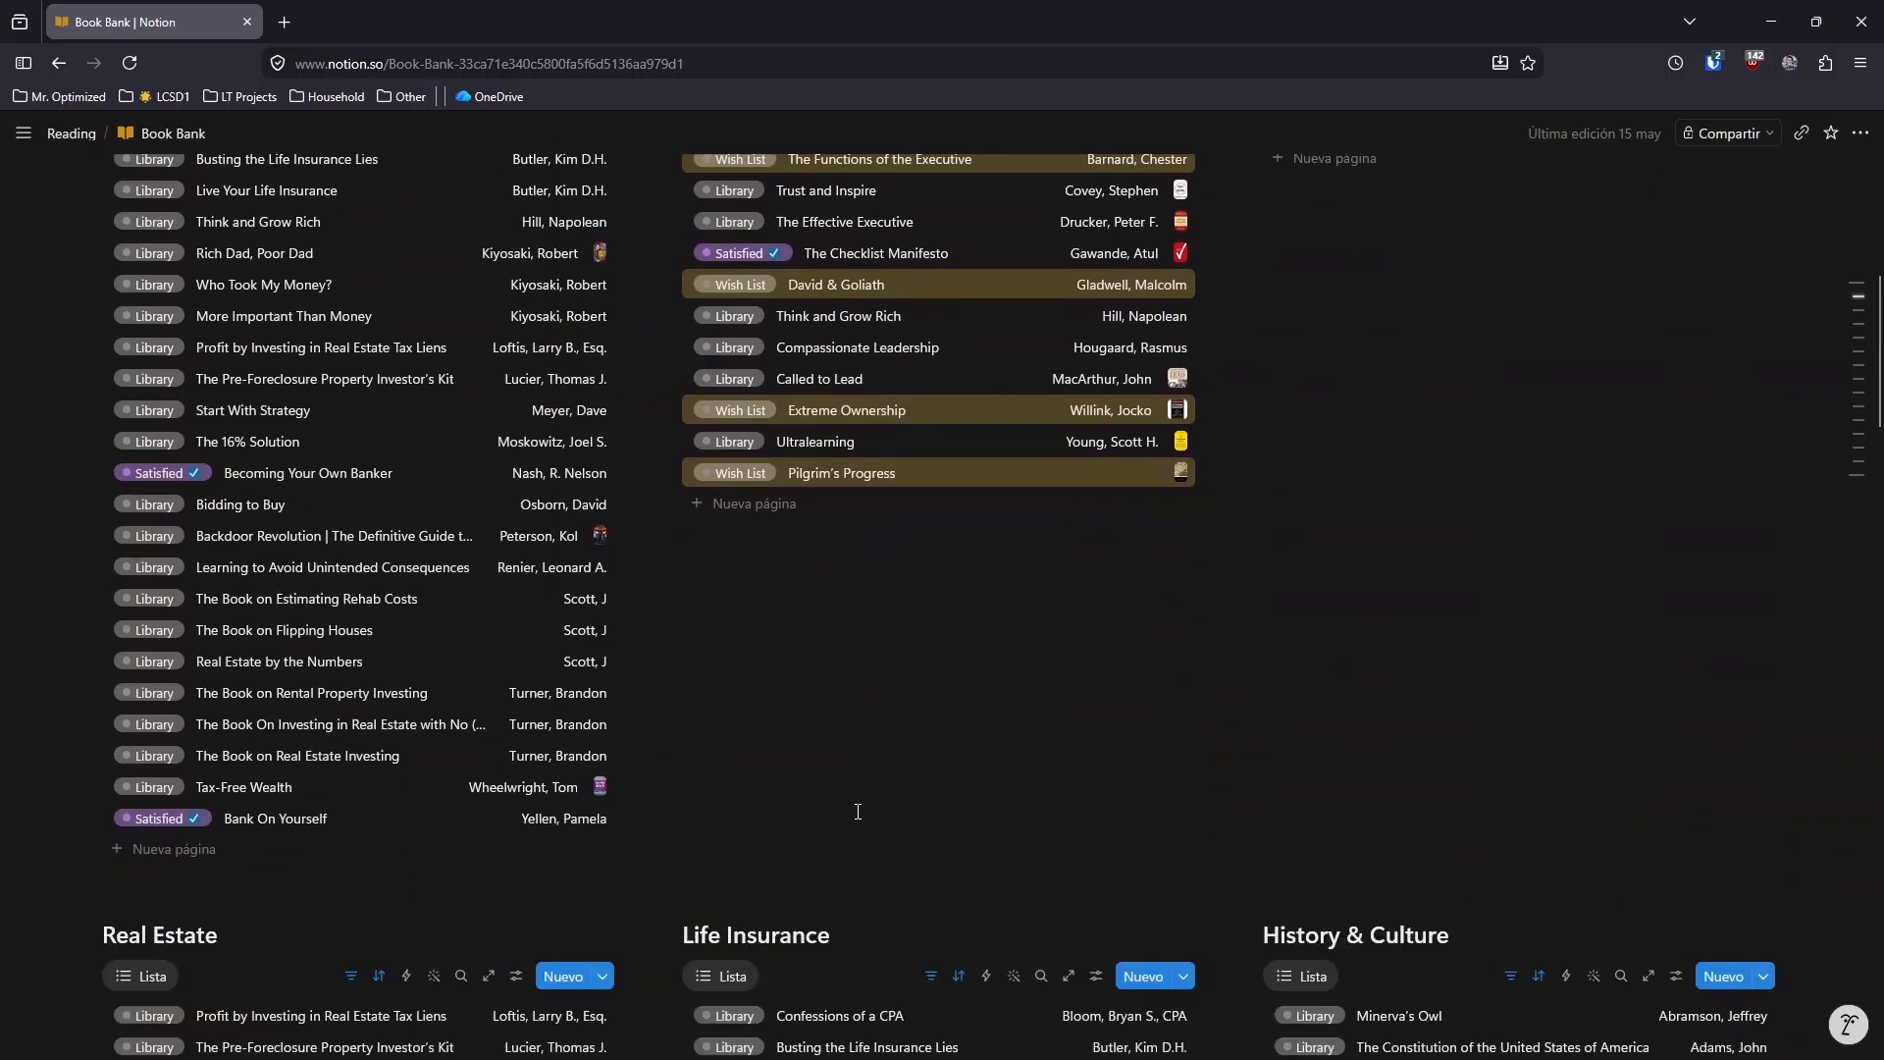